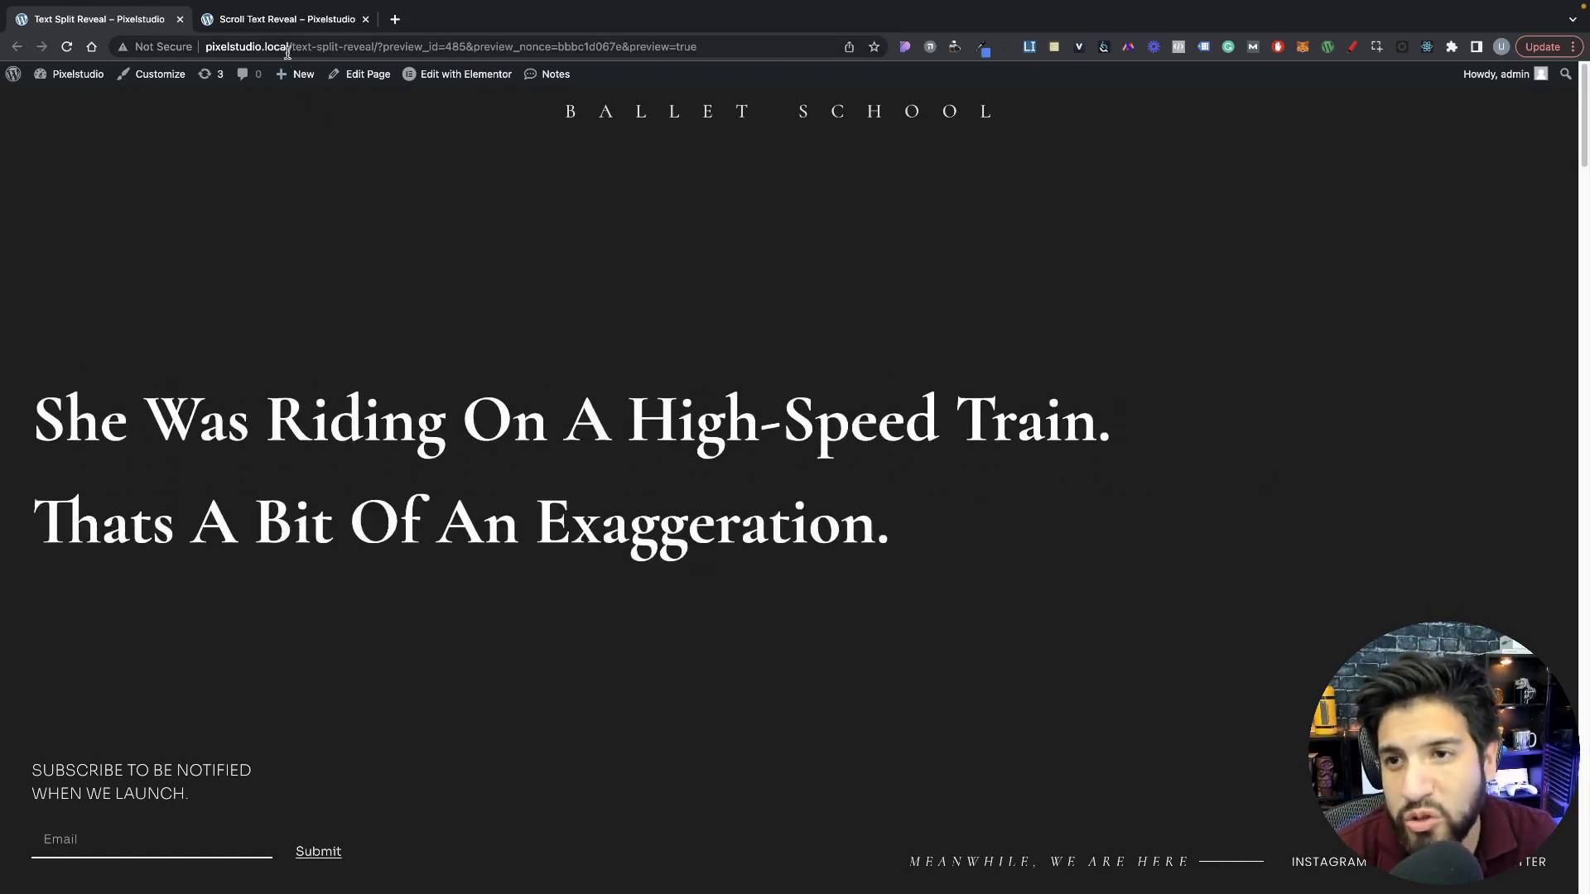
Step: Examine the text reveal effect on the Scroll Text Reveal demo page, from the hero image to the interiors gallery
left_click(307, 24)
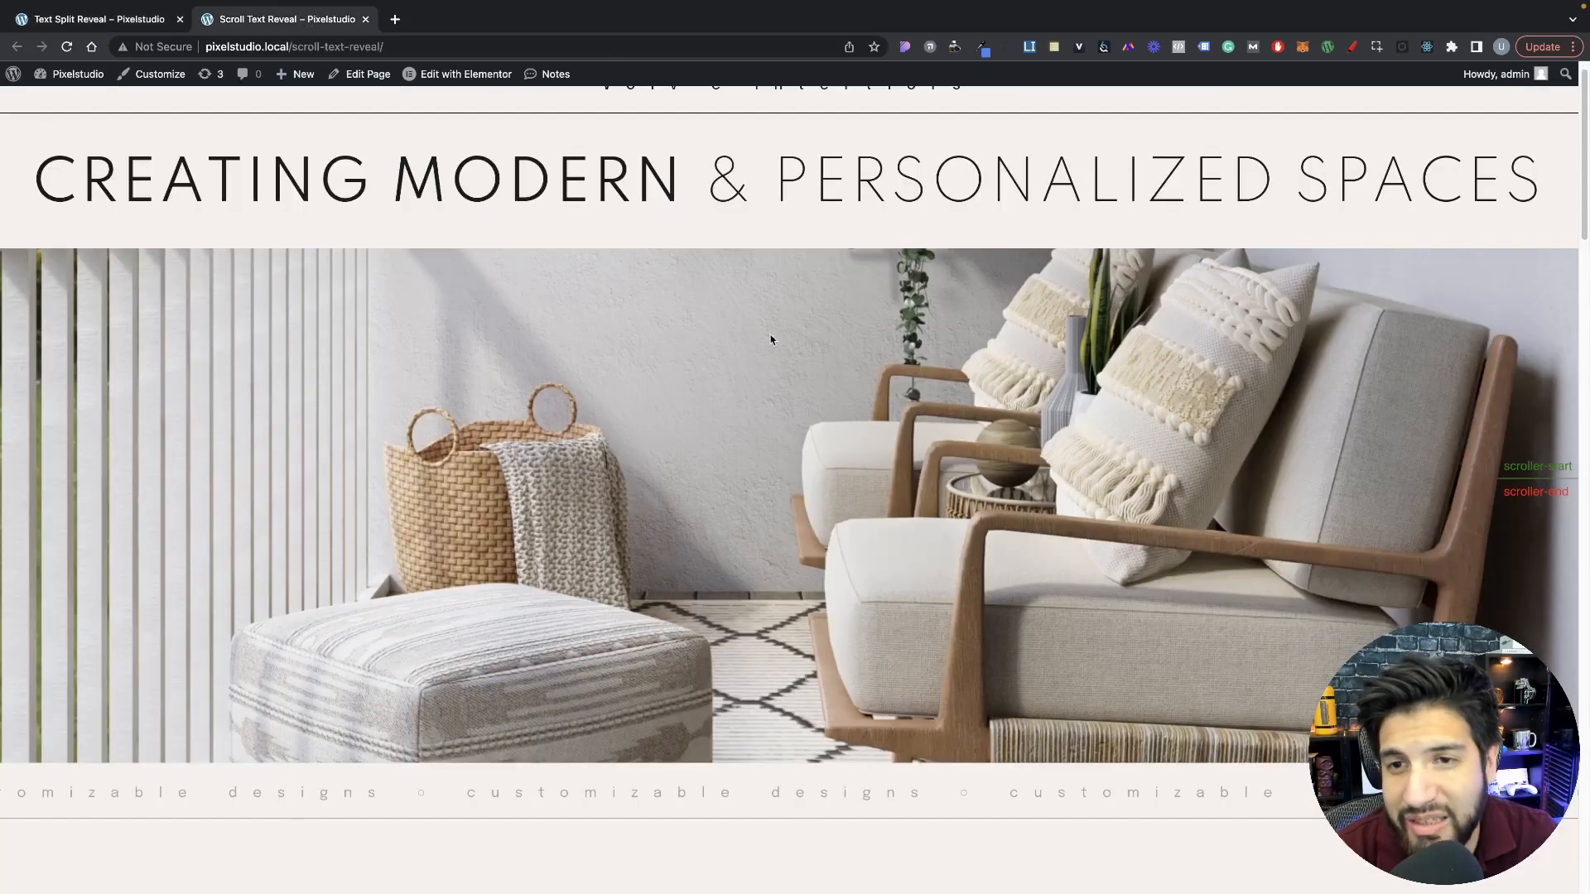
scroll(770, 339, "down", 6)
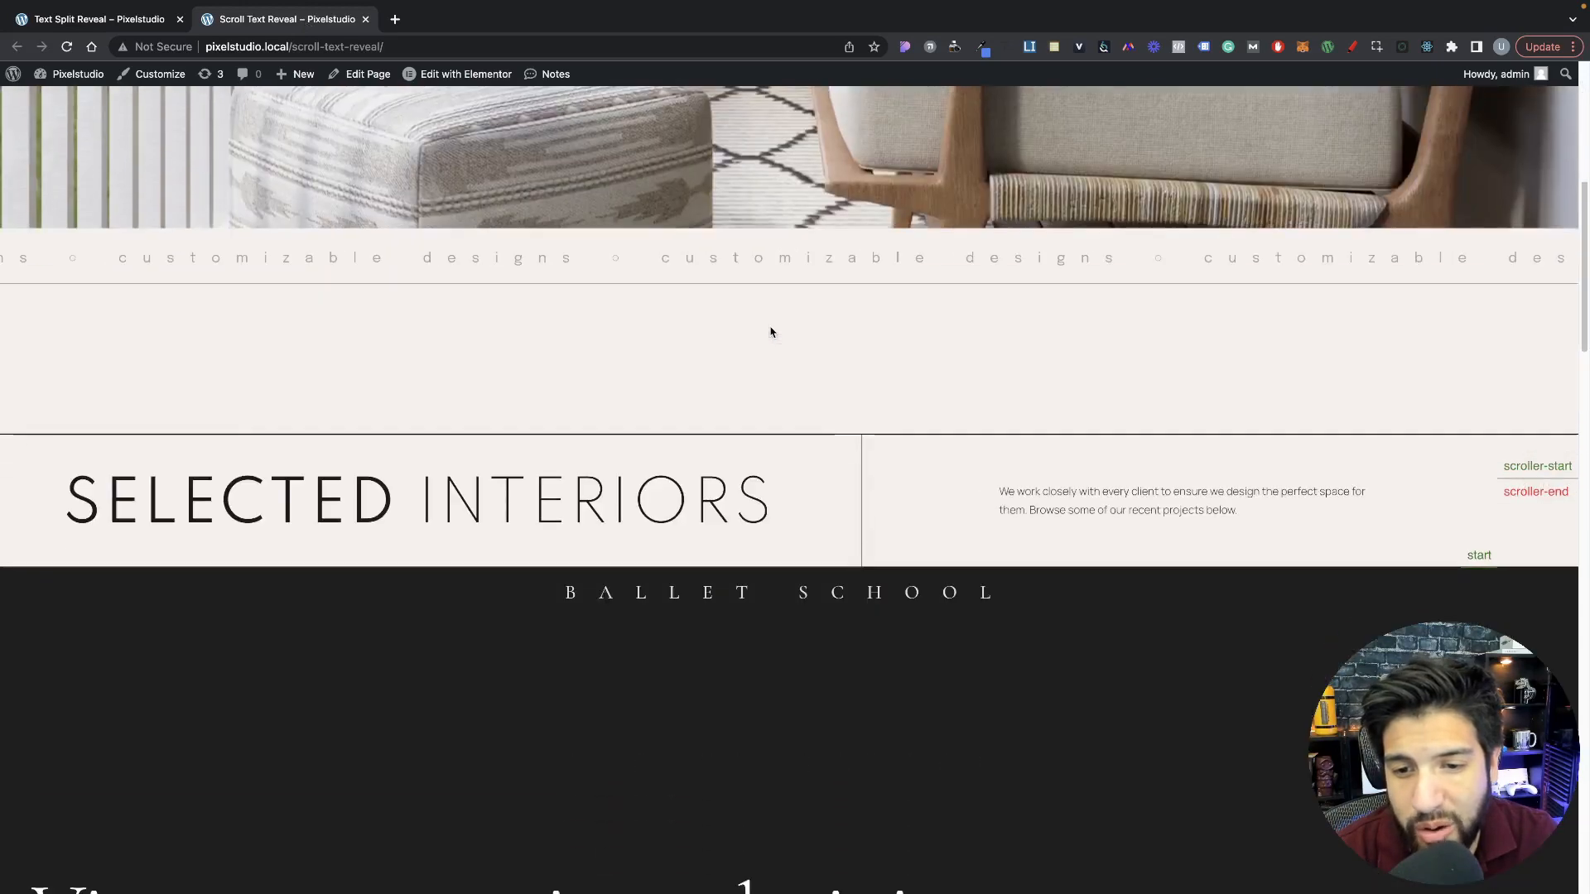
scroll(770, 332, "down", 7)
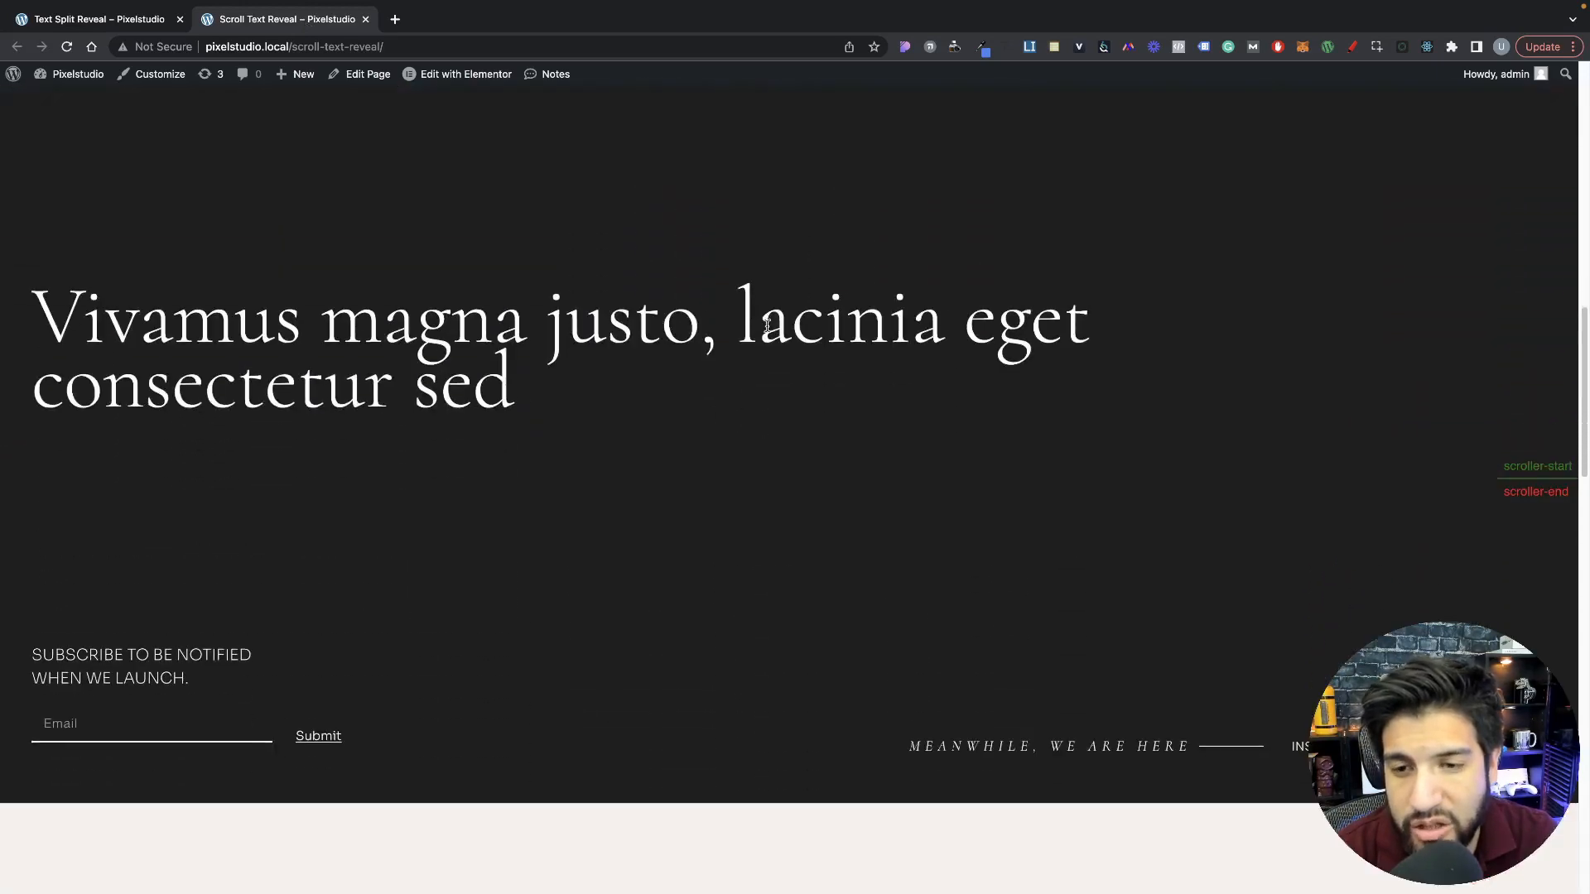
scroll(765, 325, "down", 10)
scroll(764, 323, "up", 11)
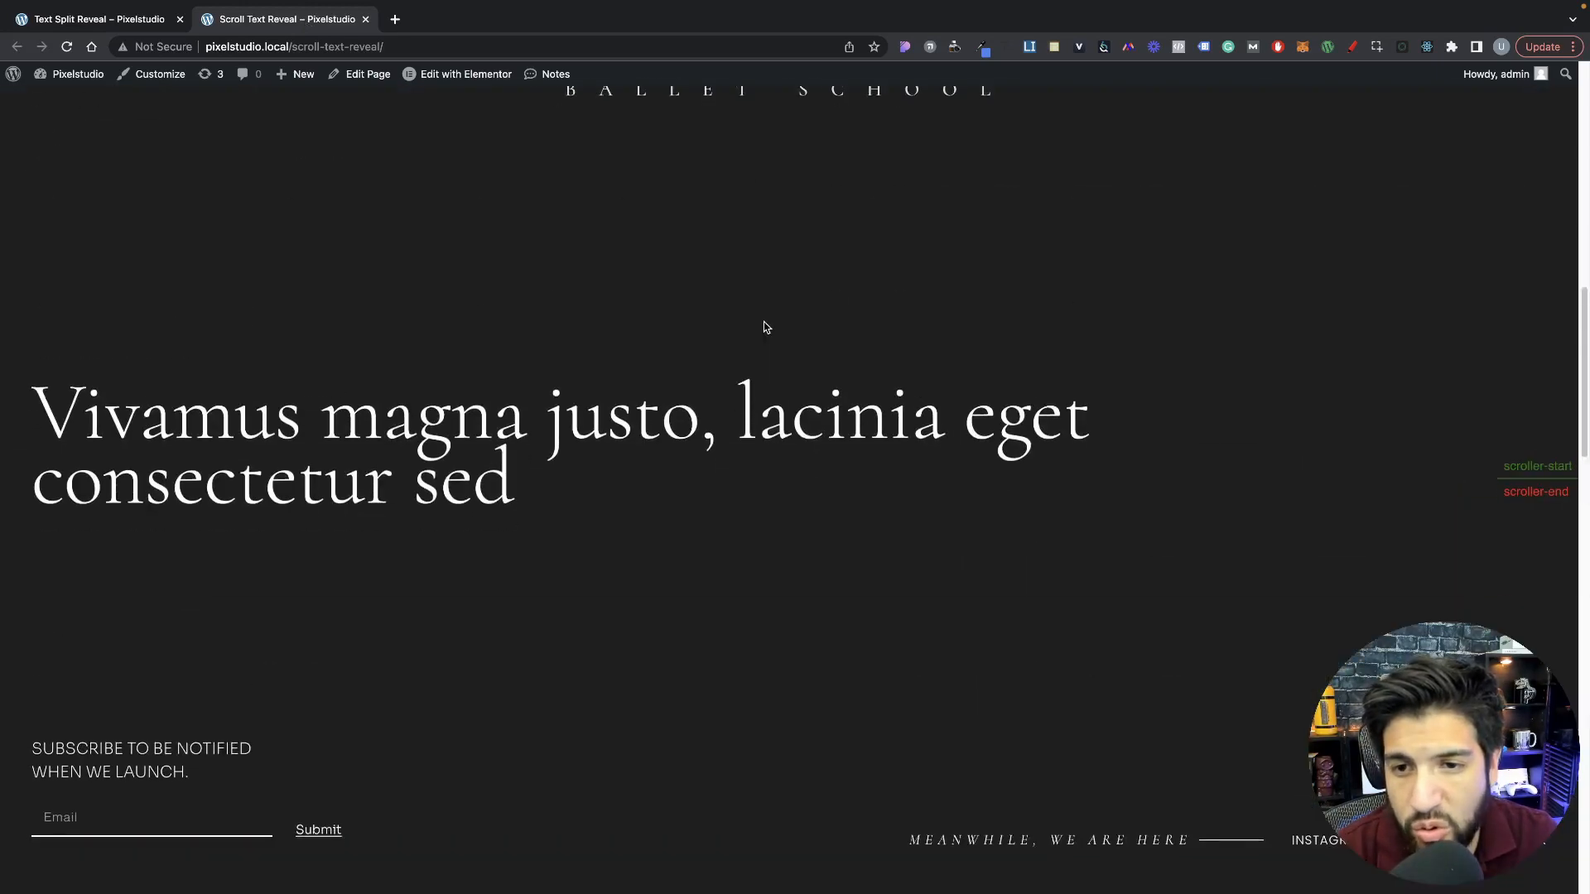
scroll(520, 501, "up", 3)
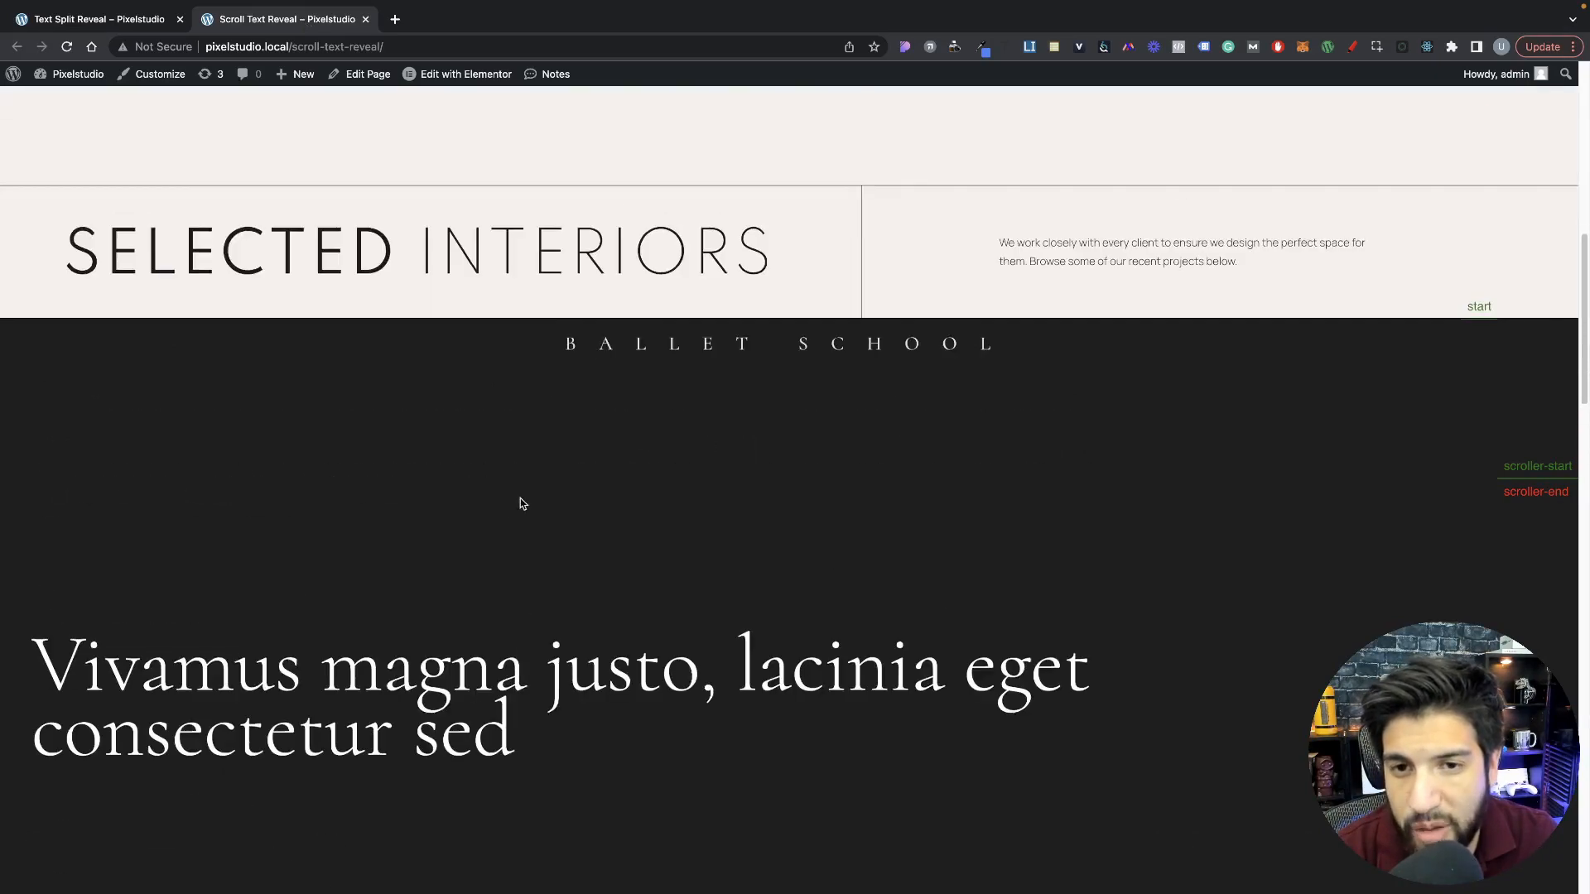
scroll(522, 501, "up", 9)
scroll(527, 495, "down", 6)
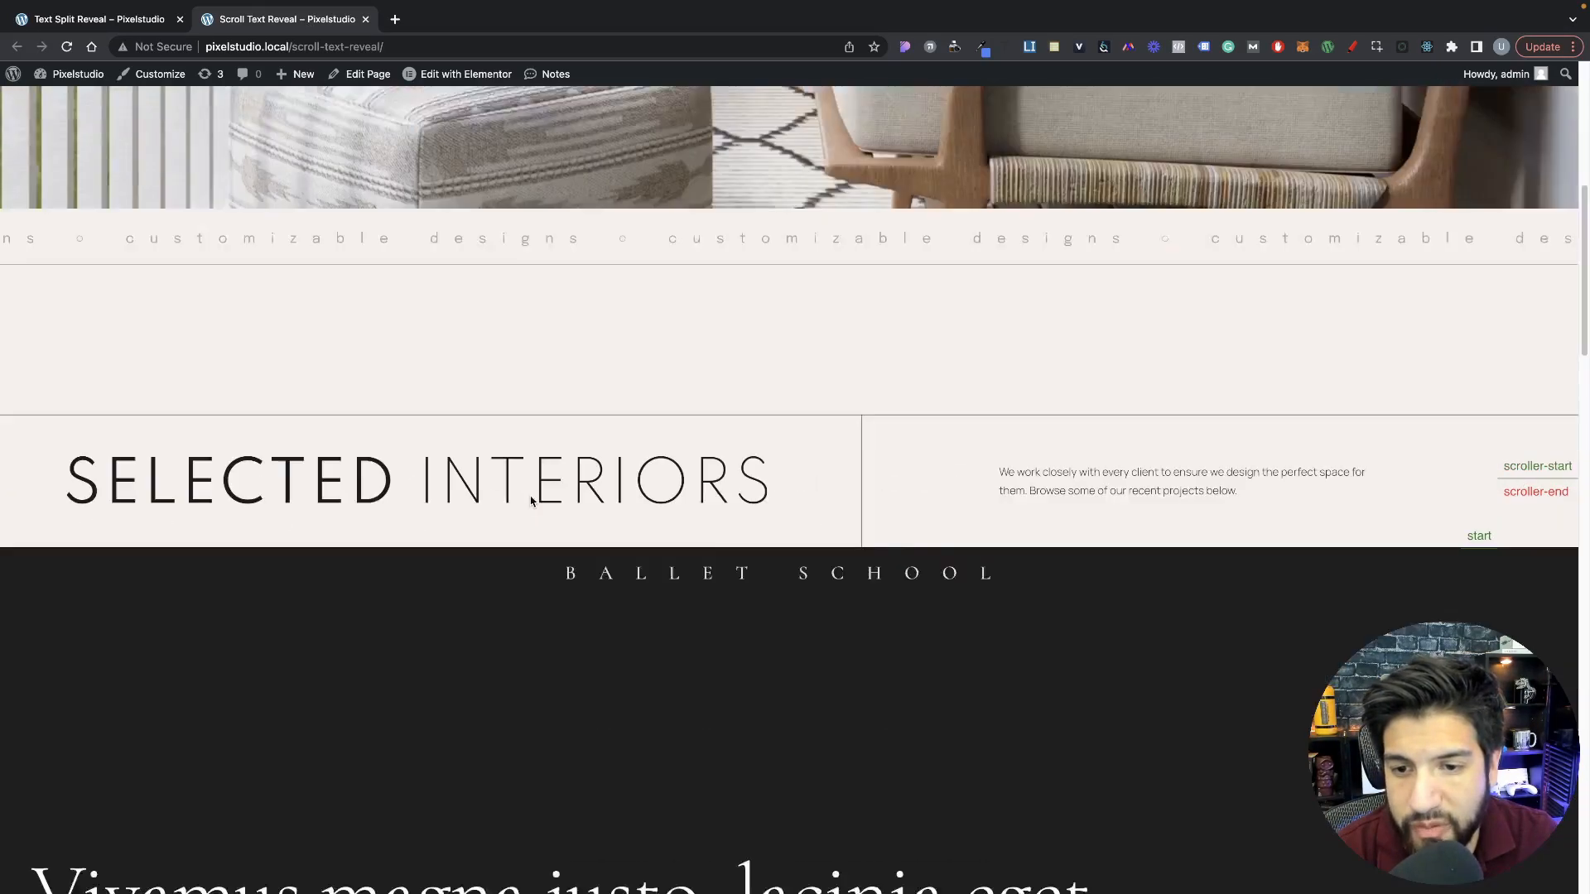
scroll(530, 497, "down", 10)
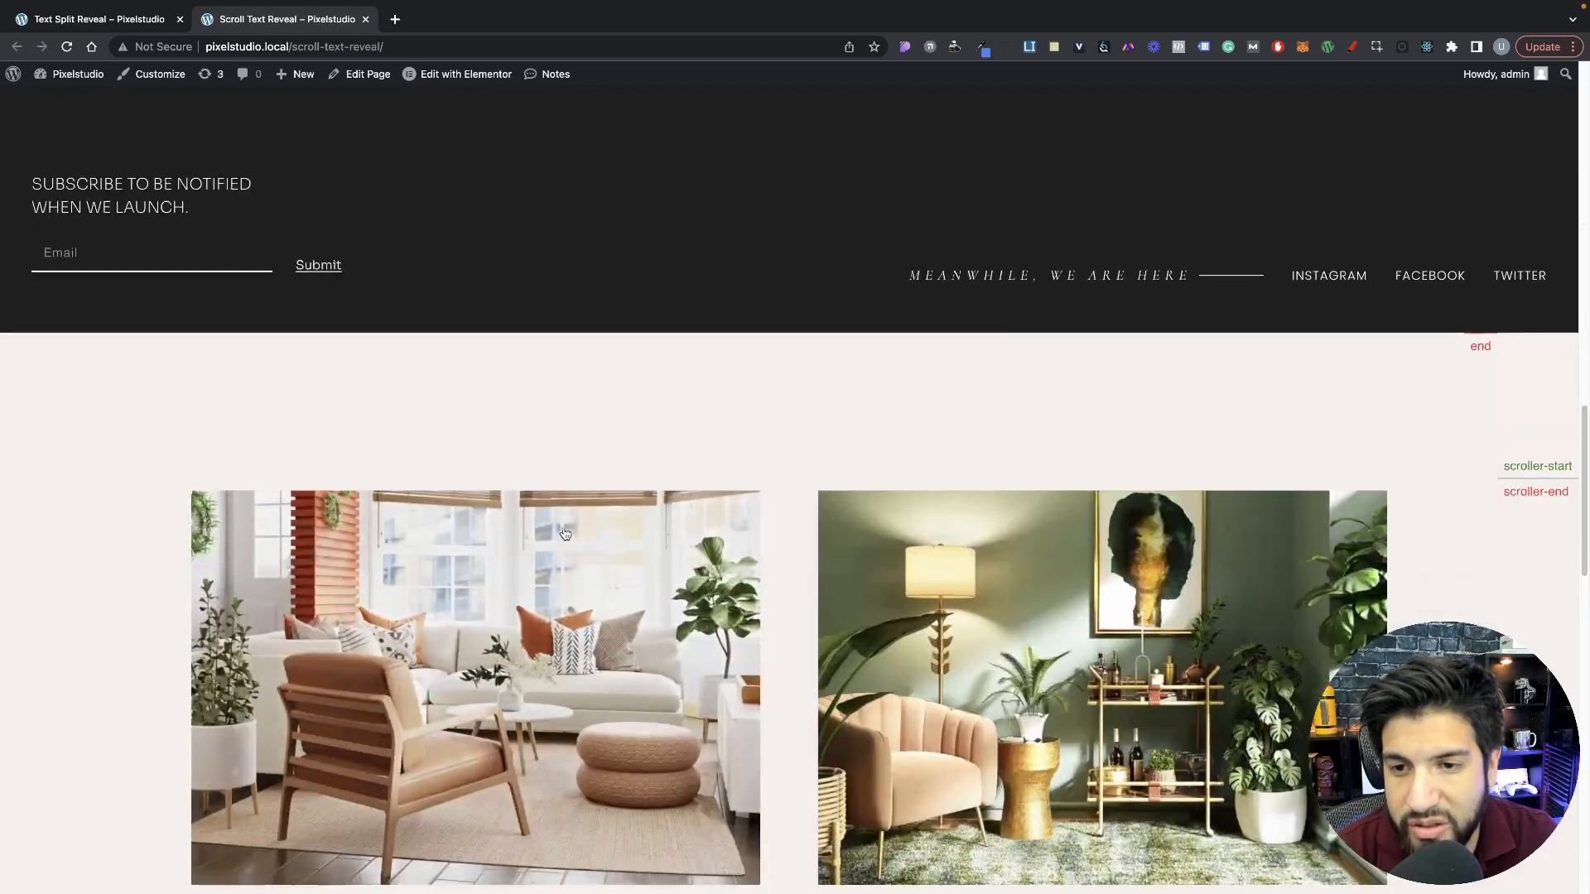
scroll(565, 534, "down", 4)
scroll(561, 532, "up", 12)
scroll(562, 530, "down", 9)
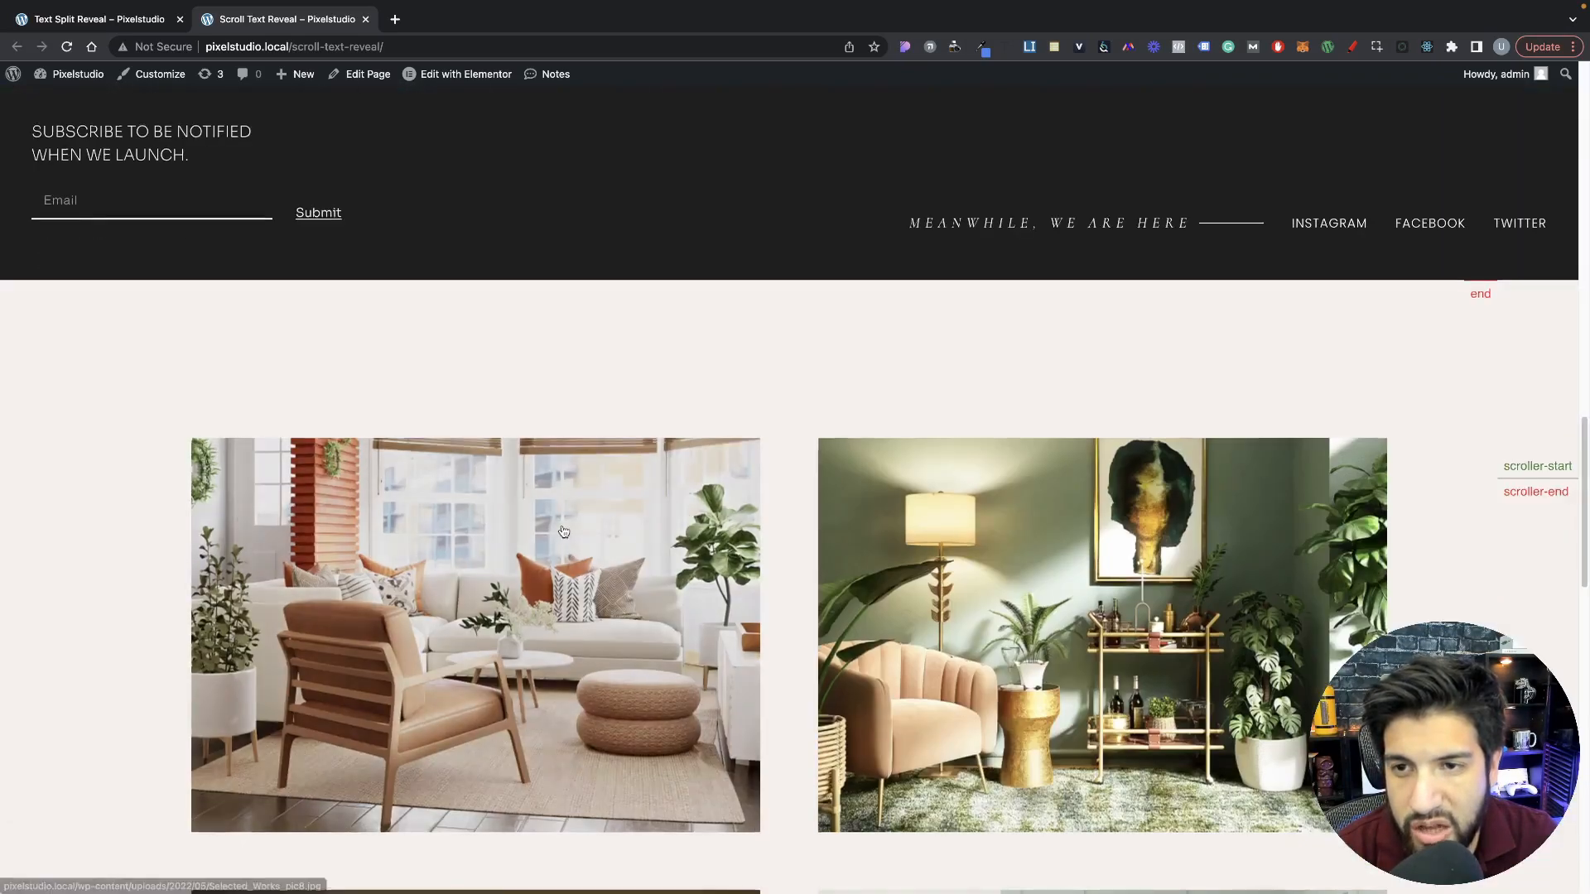
scroll(562, 530, "up", 7)
scroll(562, 530, "down", 8)
scroll(563, 529, "up", 8)
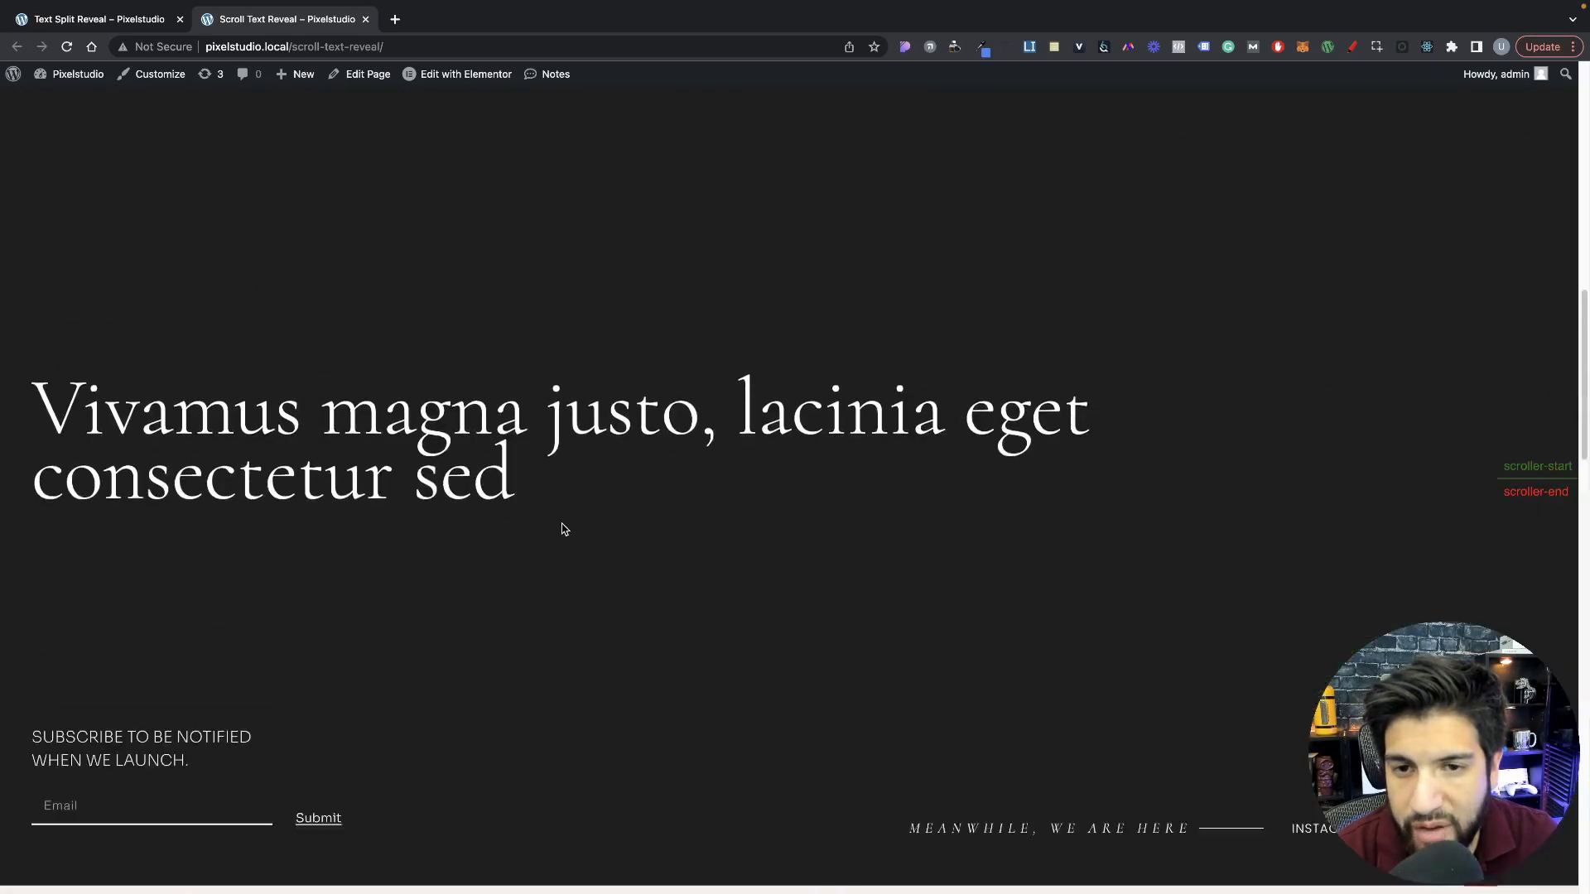
scroll(562, 530, "down", 8)
scroll(563, 530, "up", 9)
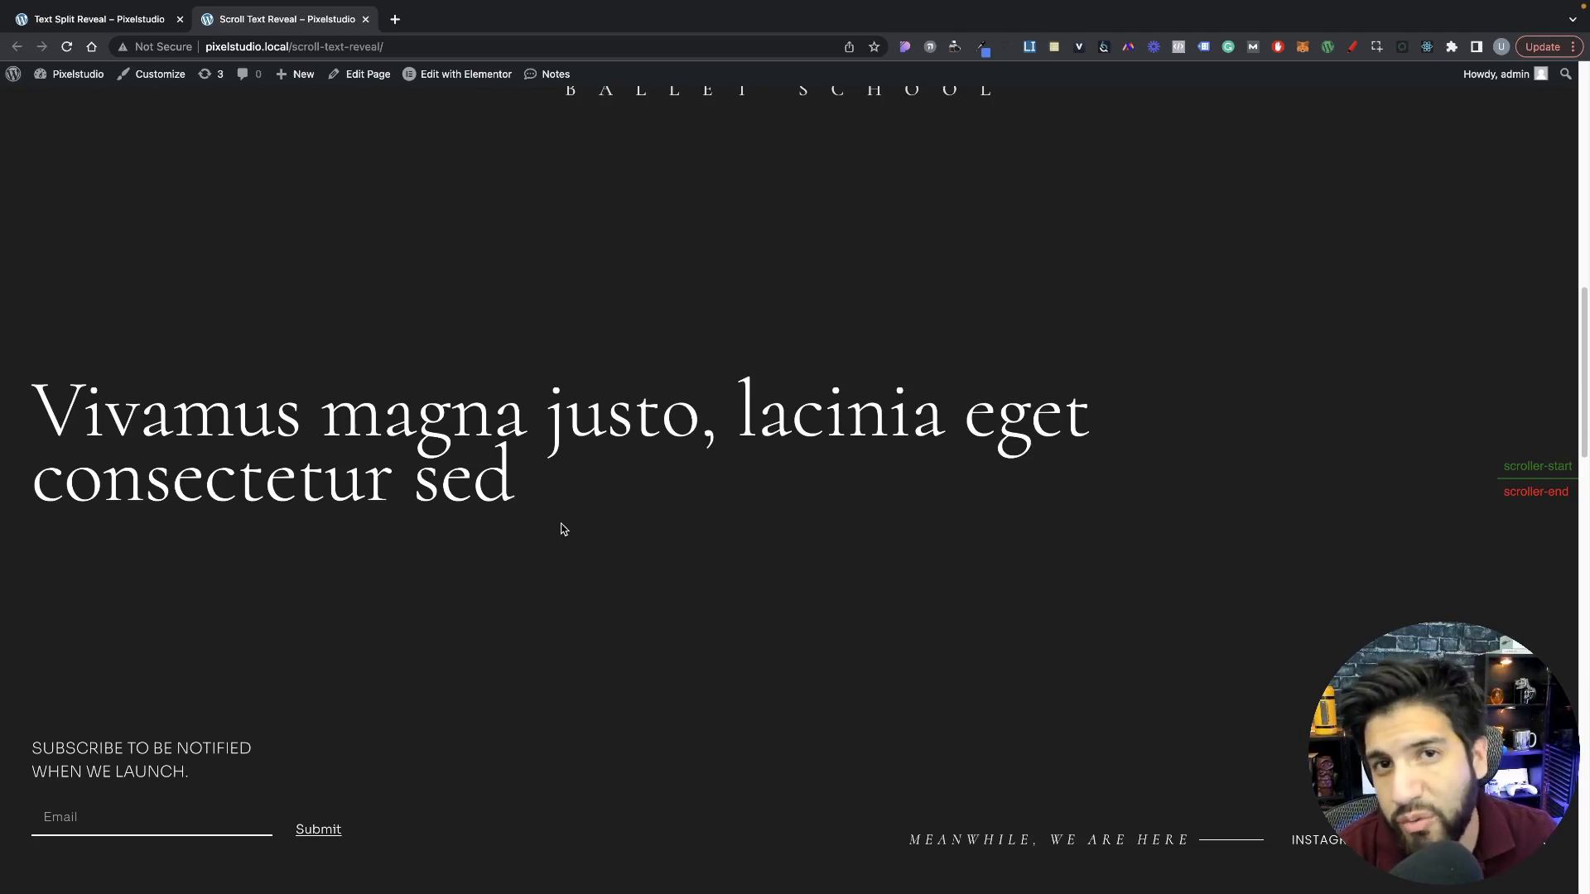
scroll(561, 530, "up", 9)
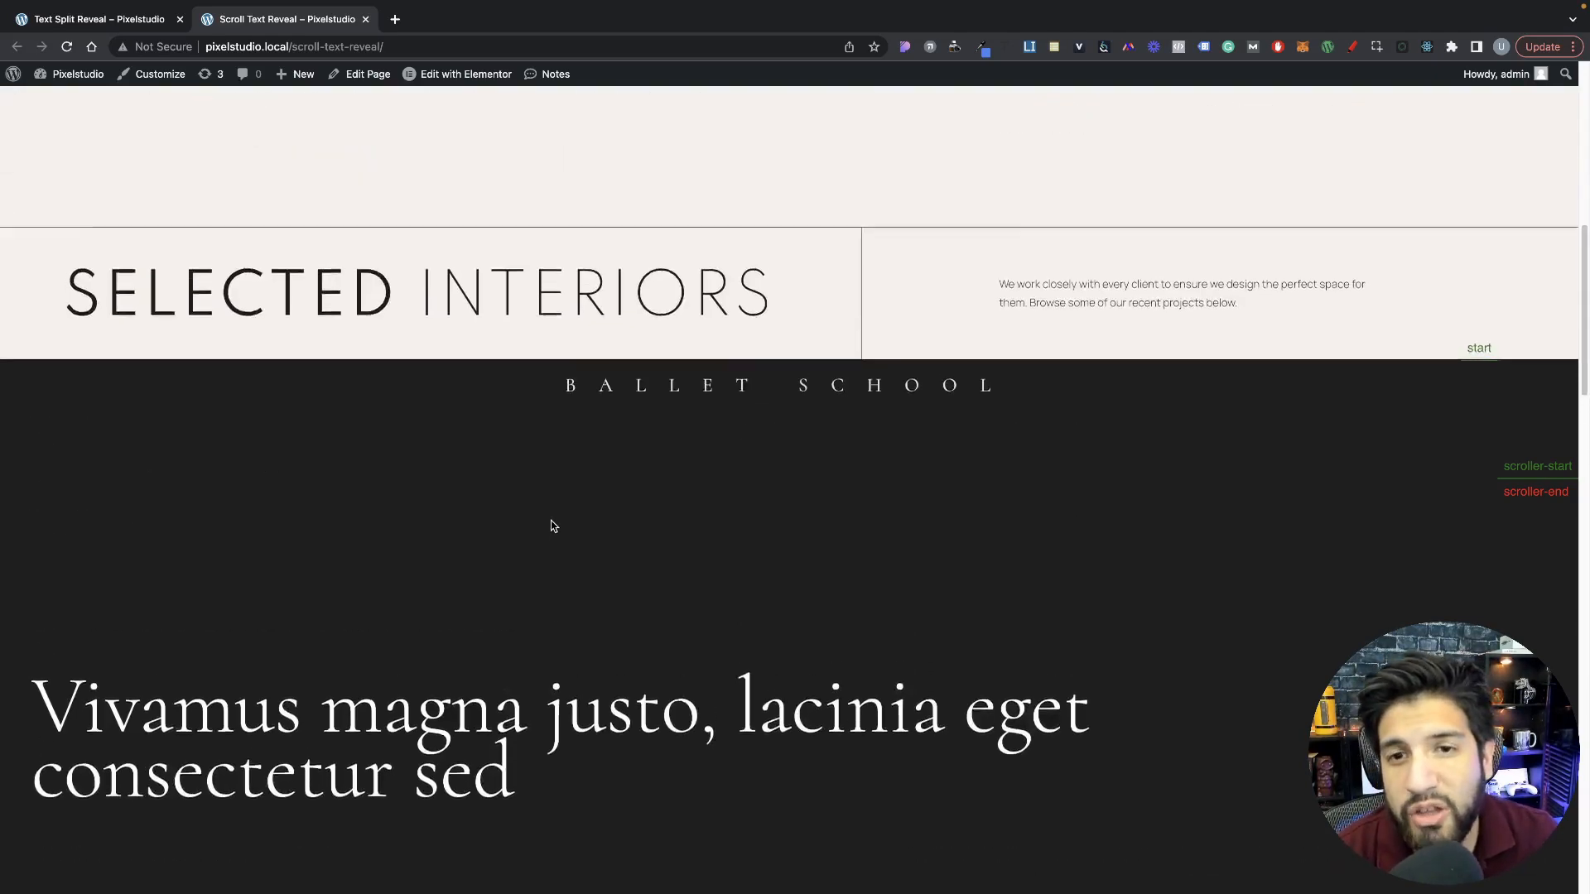
scroll(552, 525, "up", 2)
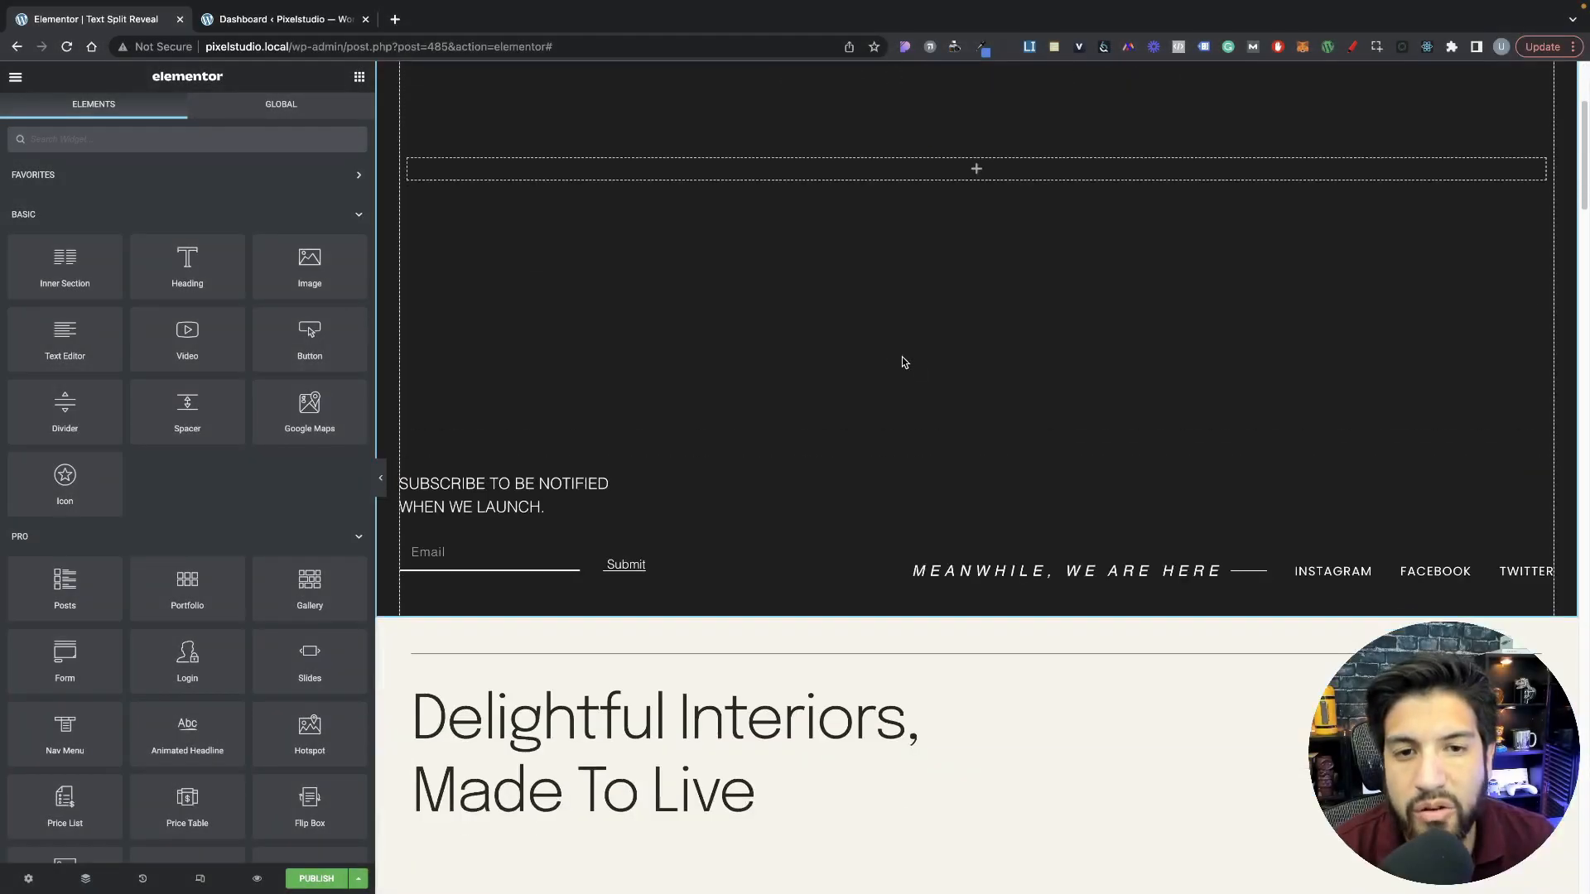
Step: Review the sections of the Text Split Reveal page in the editor and the page templates offered in the library
scroll(904, 362, "down", 10)
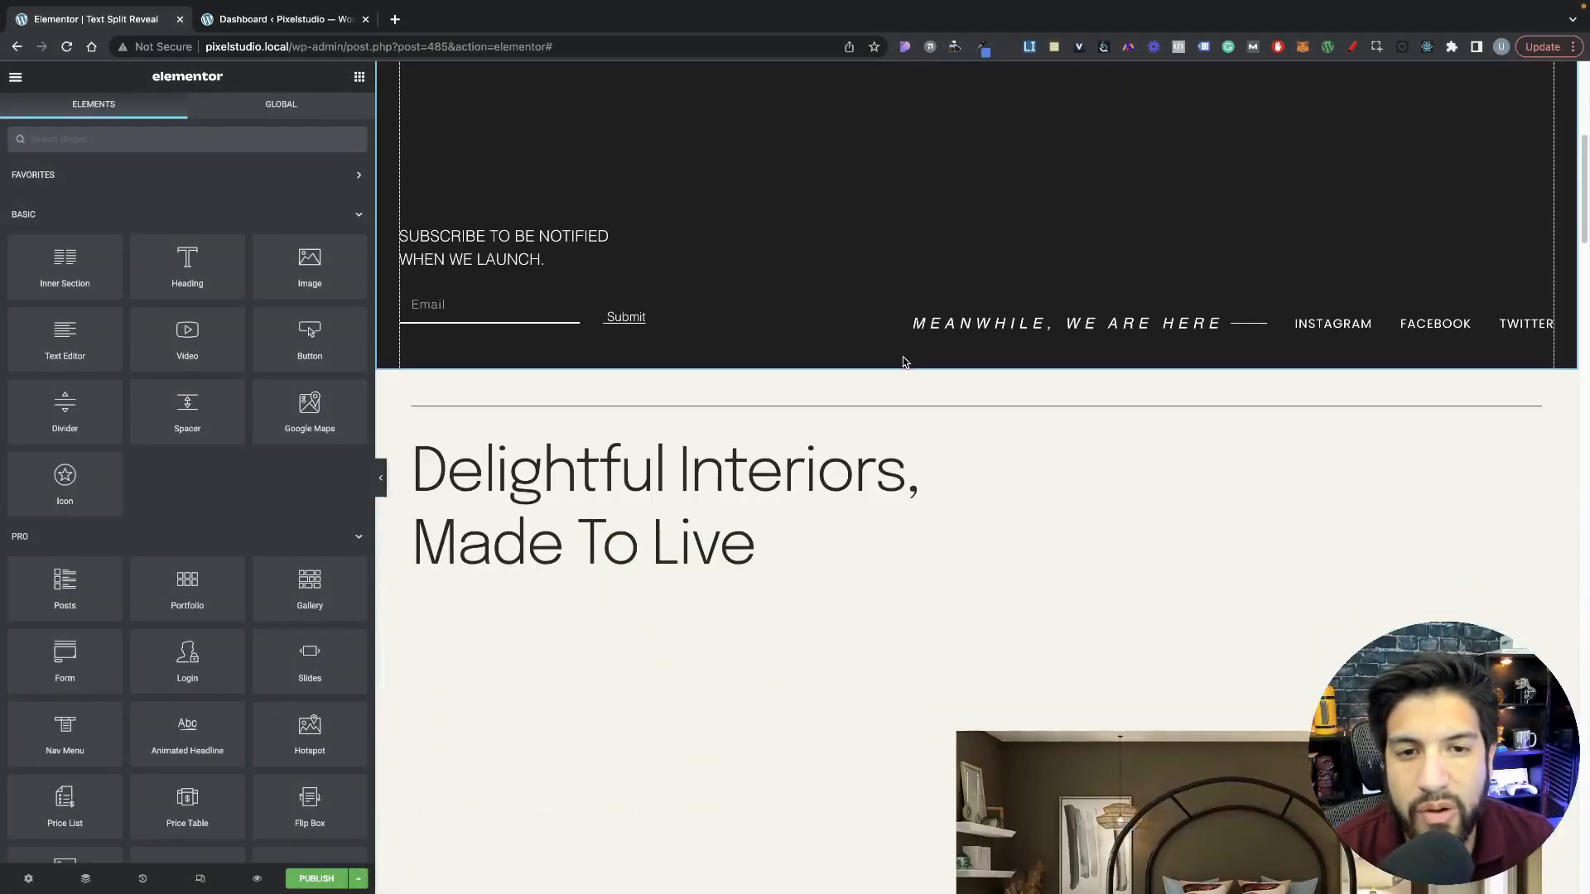
scroll(904, 361, "down", 20)
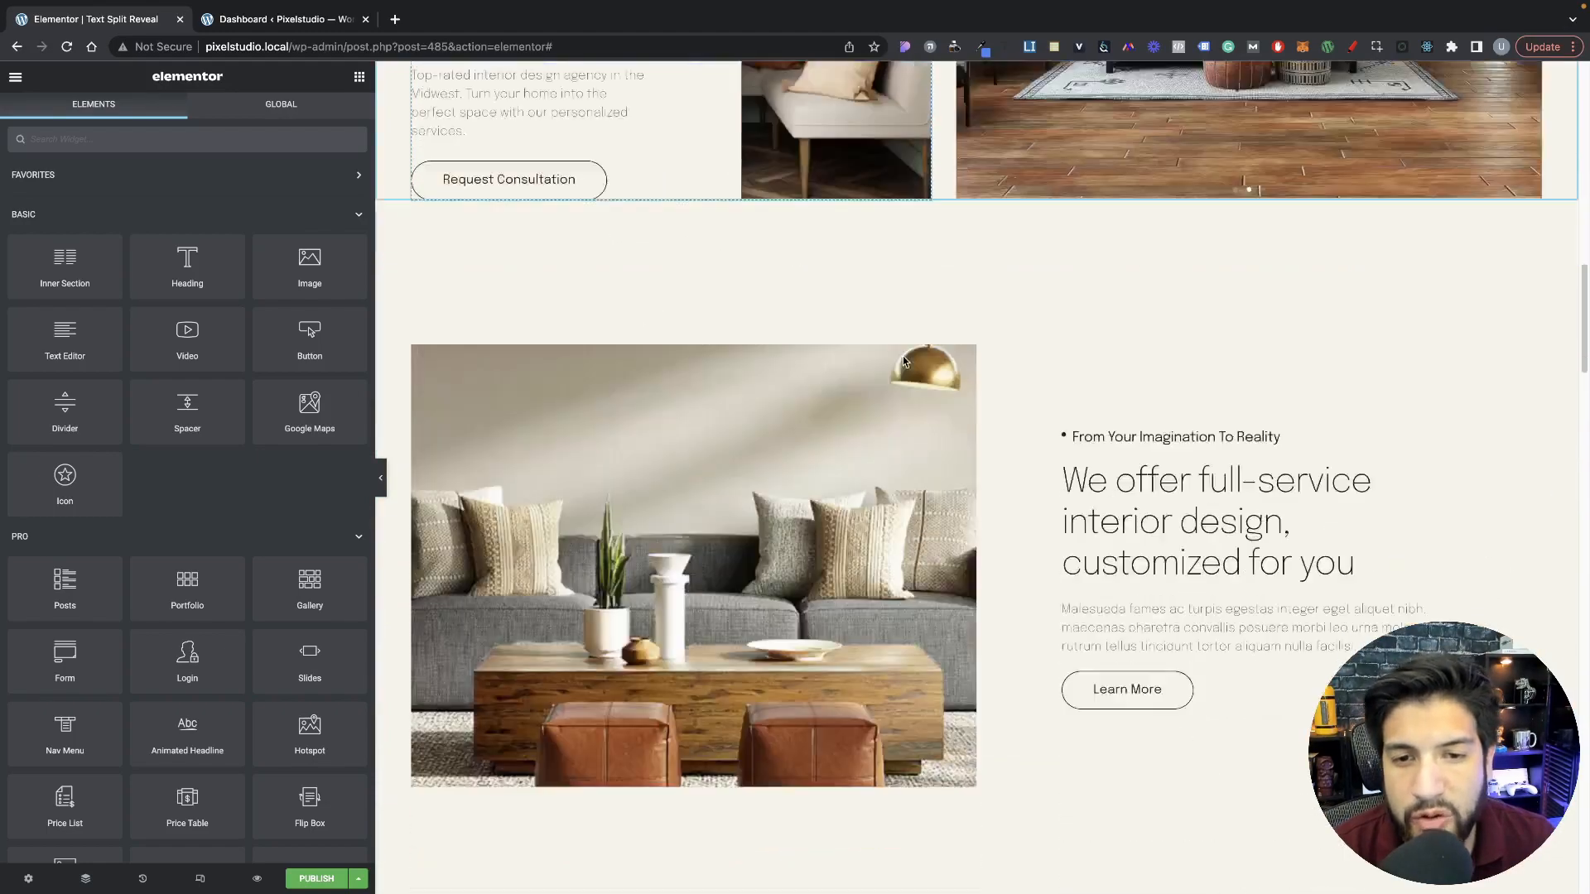
scroll(987, 388, "down", 15)
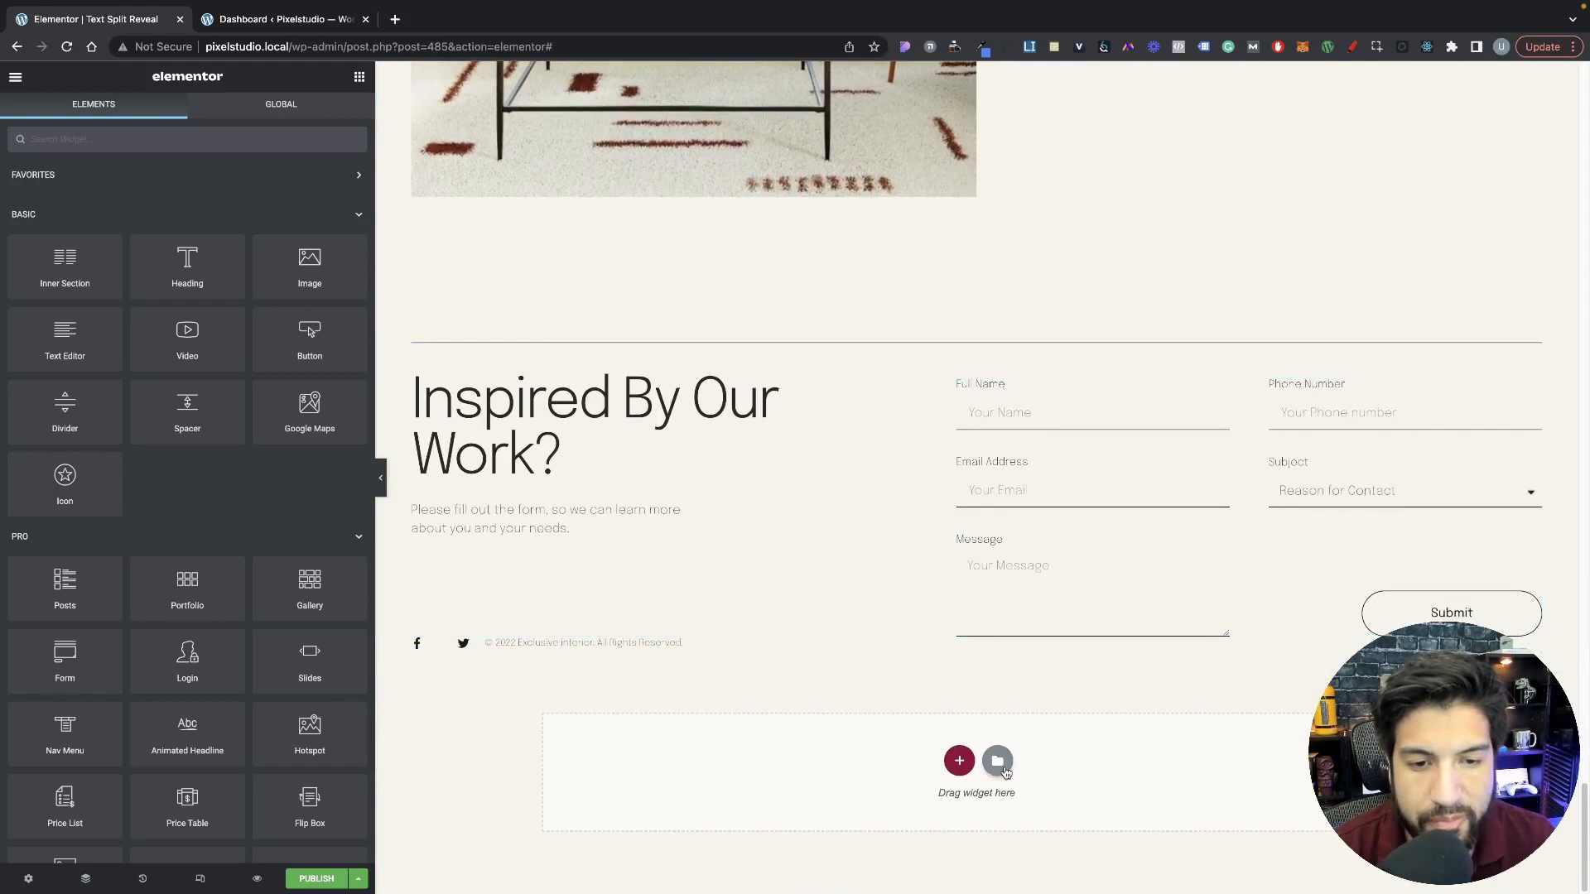
left_click(998, 762)
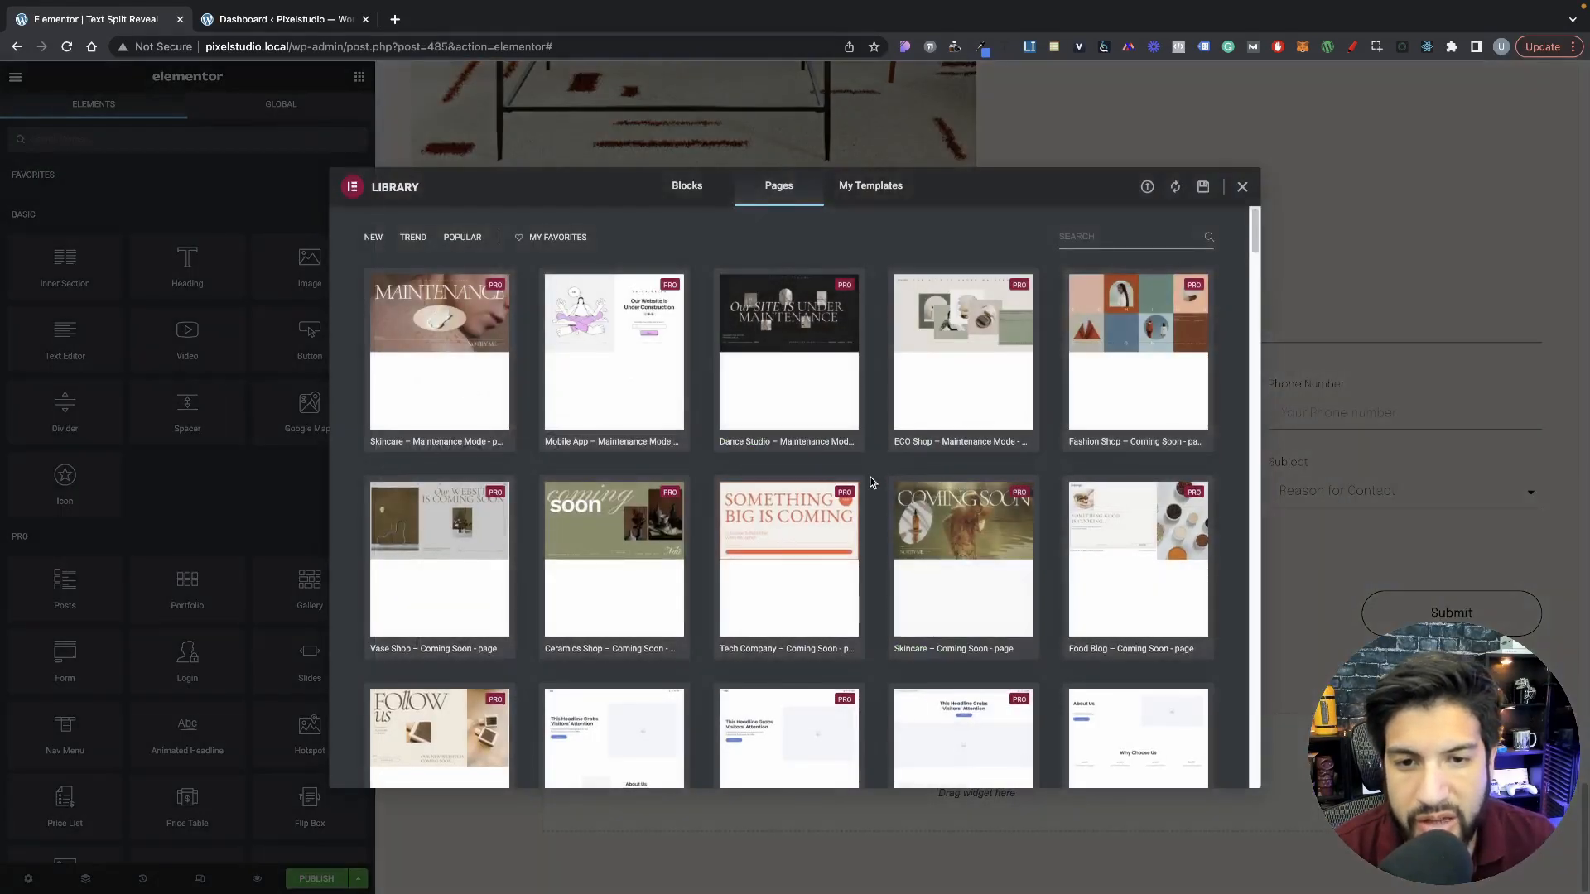
scroll(869, 483, "down", 5)
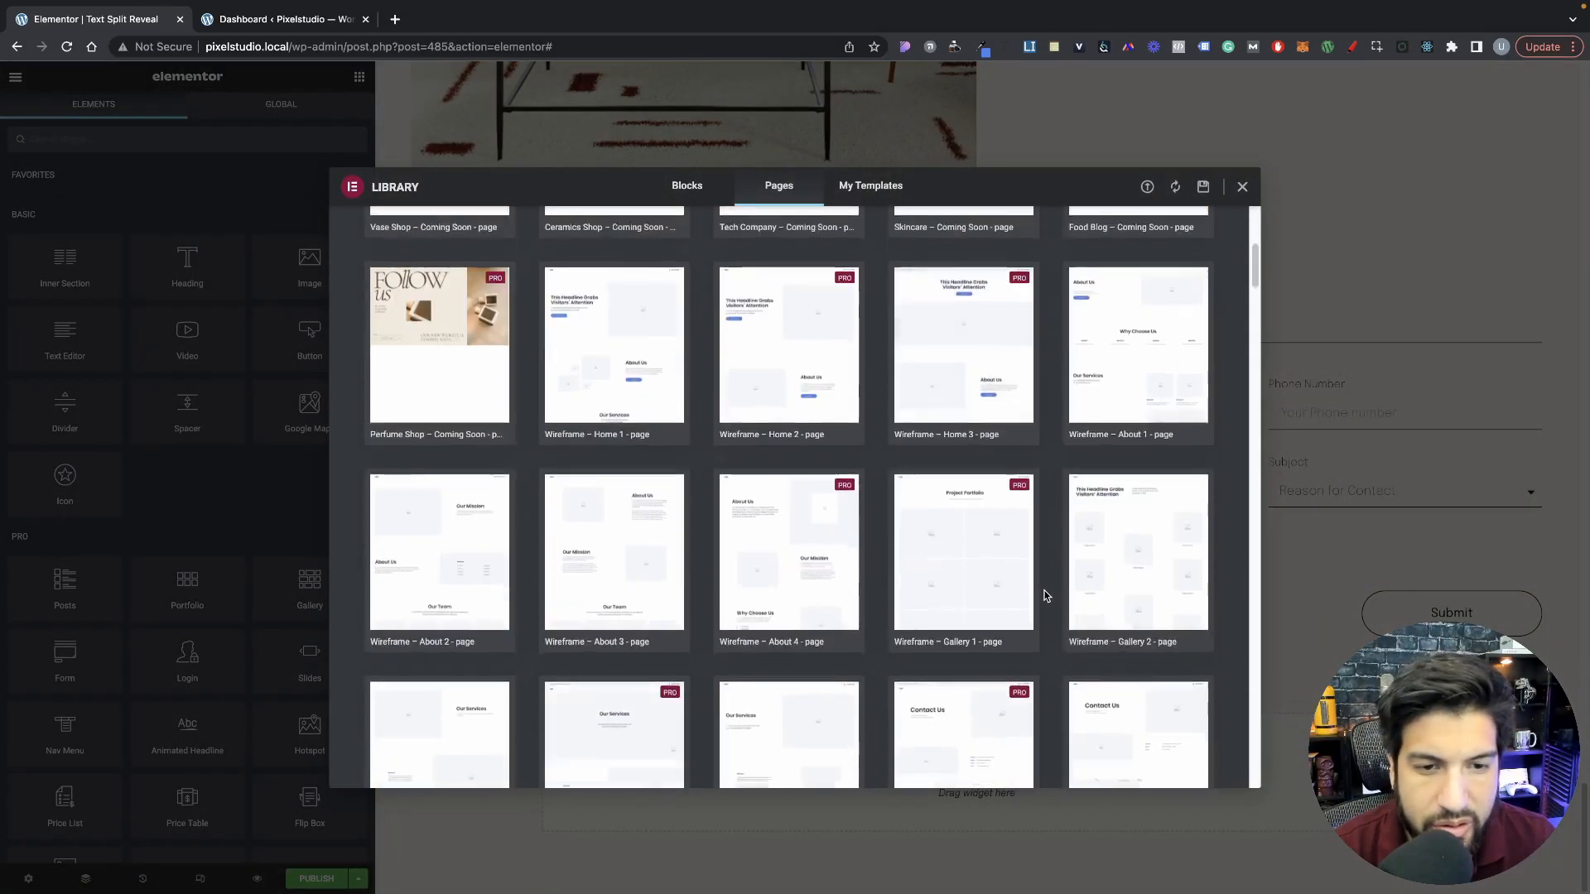
scroll(1046, 596, "down", 5)
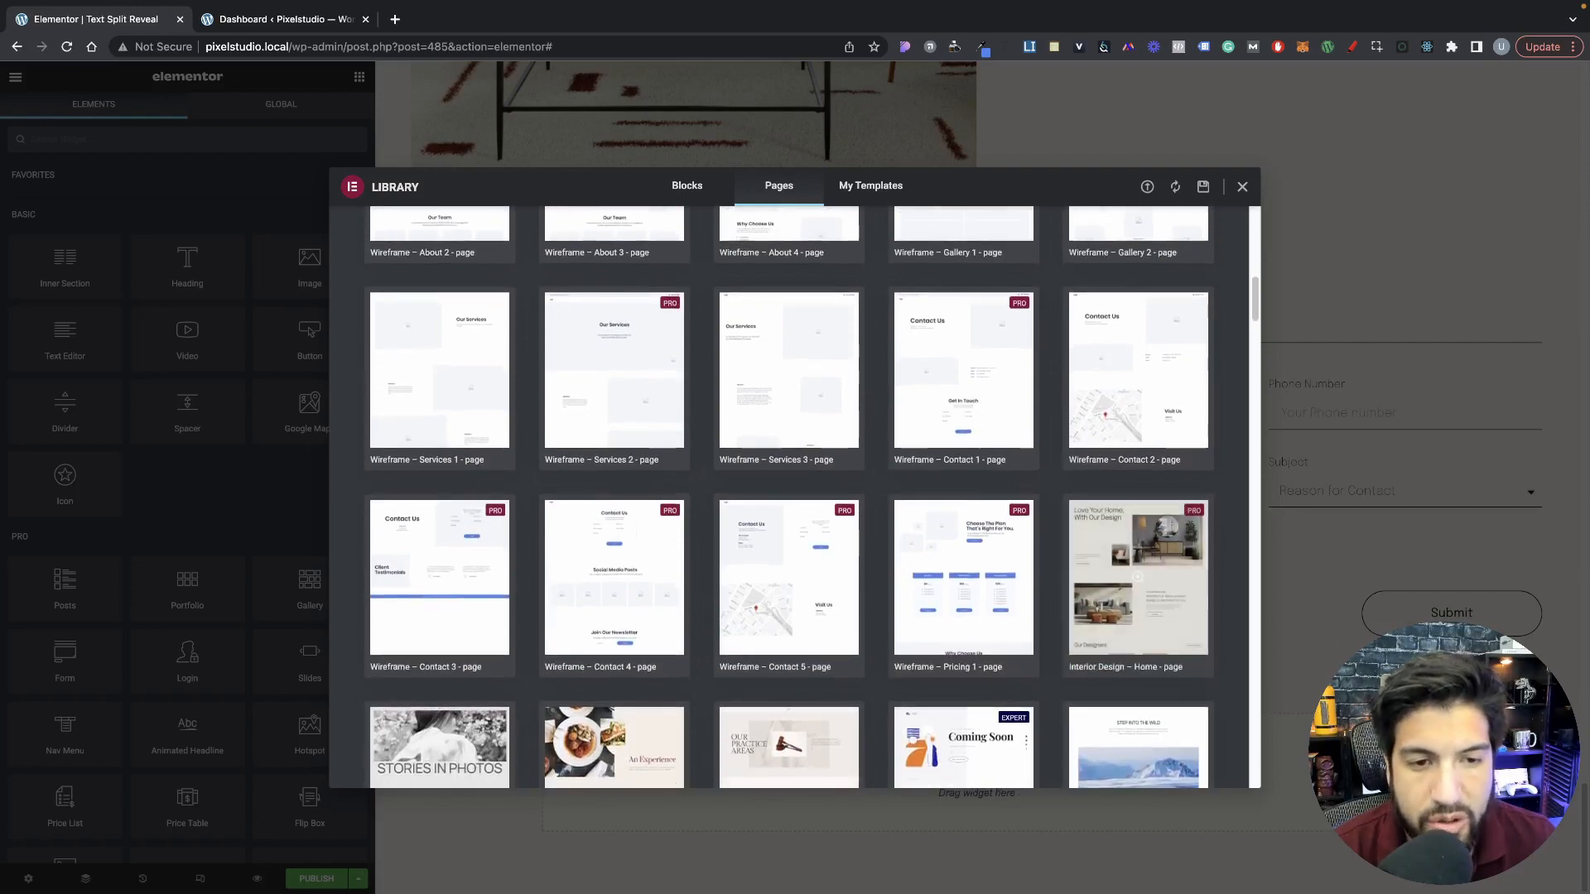
key("Escape")
scroll(1114, 549, "up", 10)
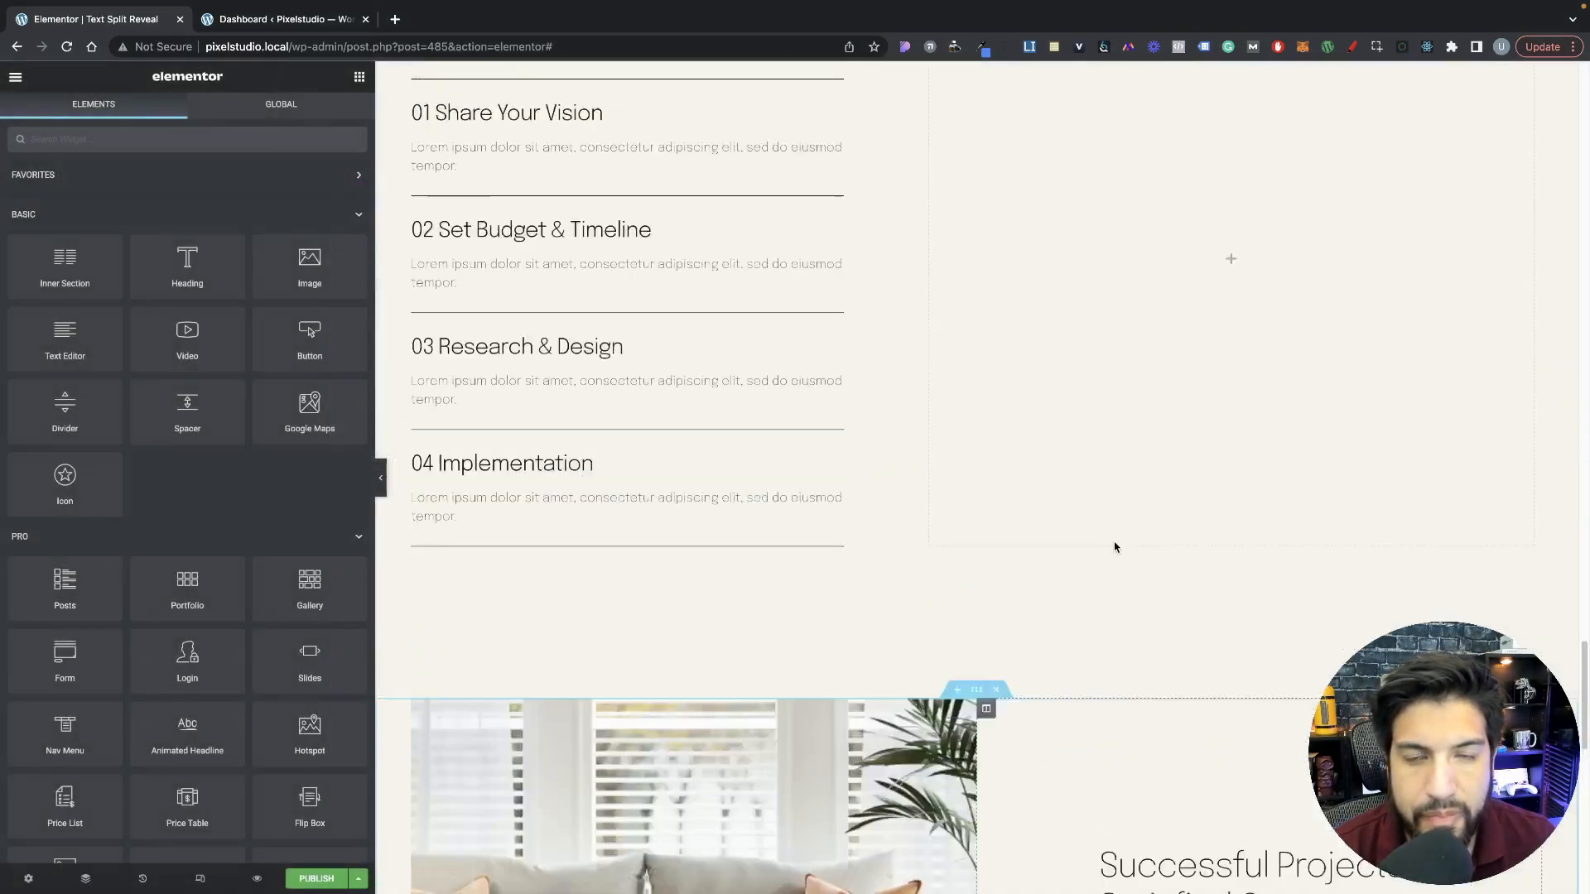
scroll(1115, 547, "down", 15)
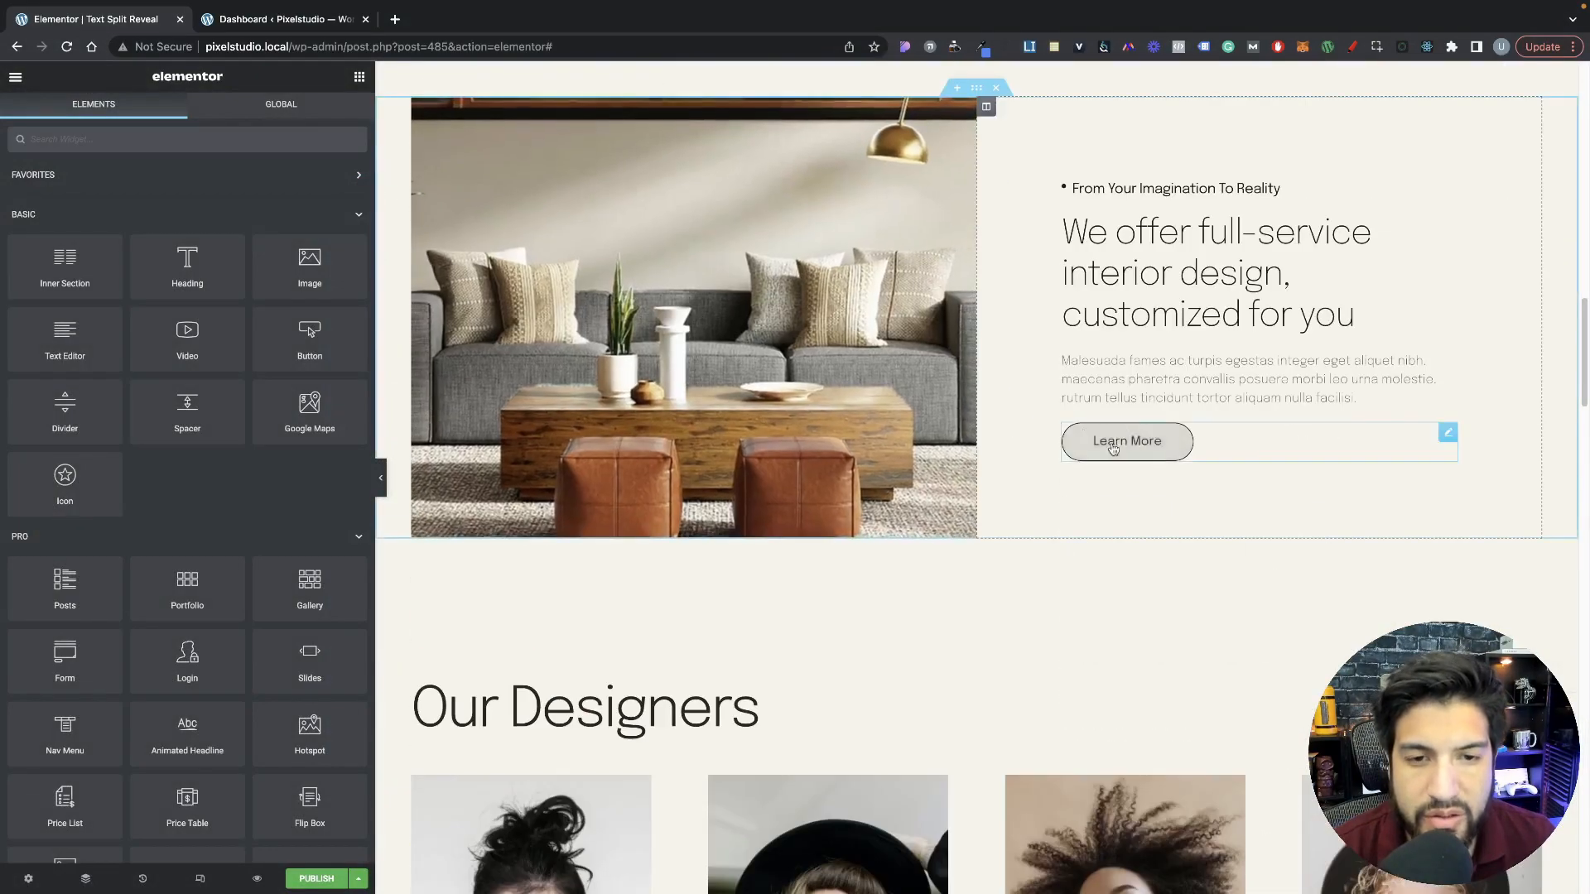
scroll(1114, 448, "up", 15)
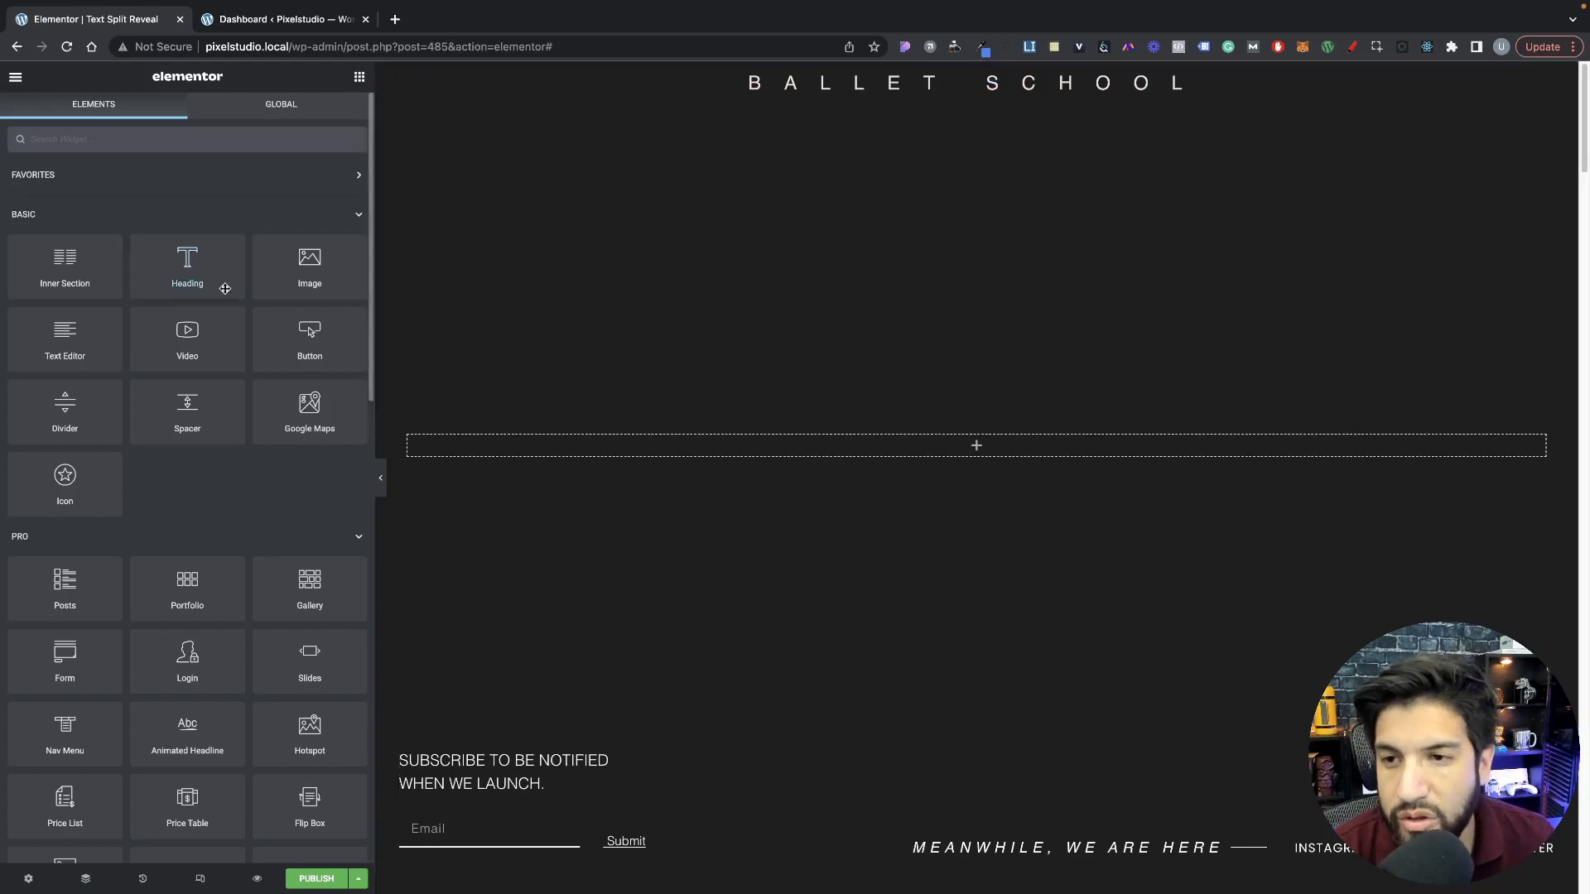
Step: Add a Heading widget to the empty column in the dark Ballet School section and set its text color to white
left_click_drag(209, 284, 685, 455)
left_click(187, 114)
left_click(348, 197)
left_click_drag(271, 294, 118, 217)
left_click(177, 177)
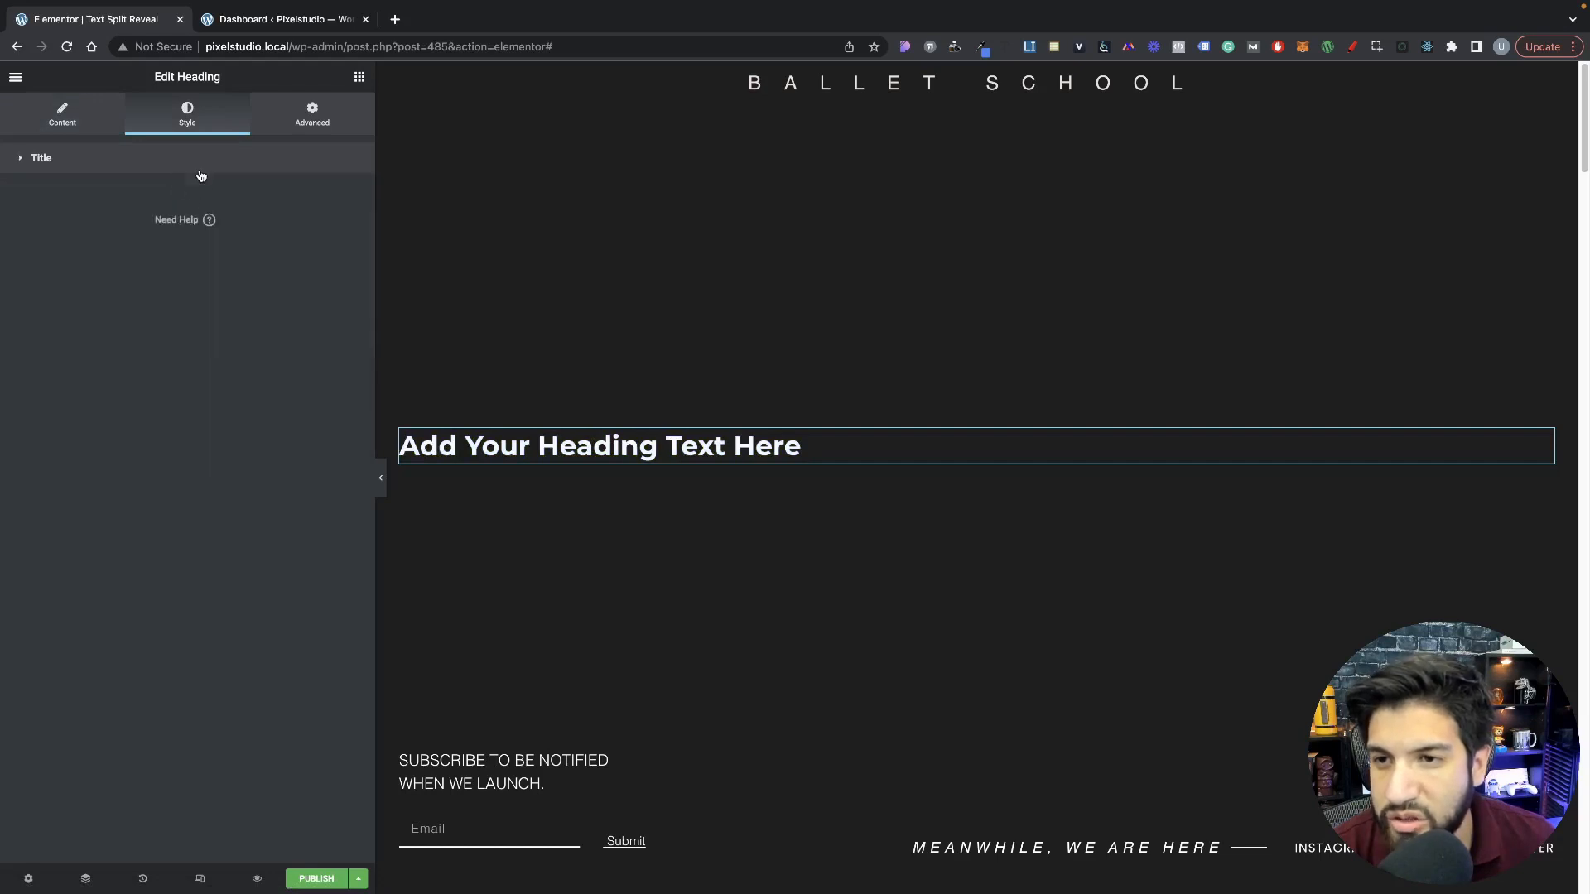
Step: Set the heading's typography to the Cormorant Garamond font family at a size of 4.2 VW
left_click(200, 174)
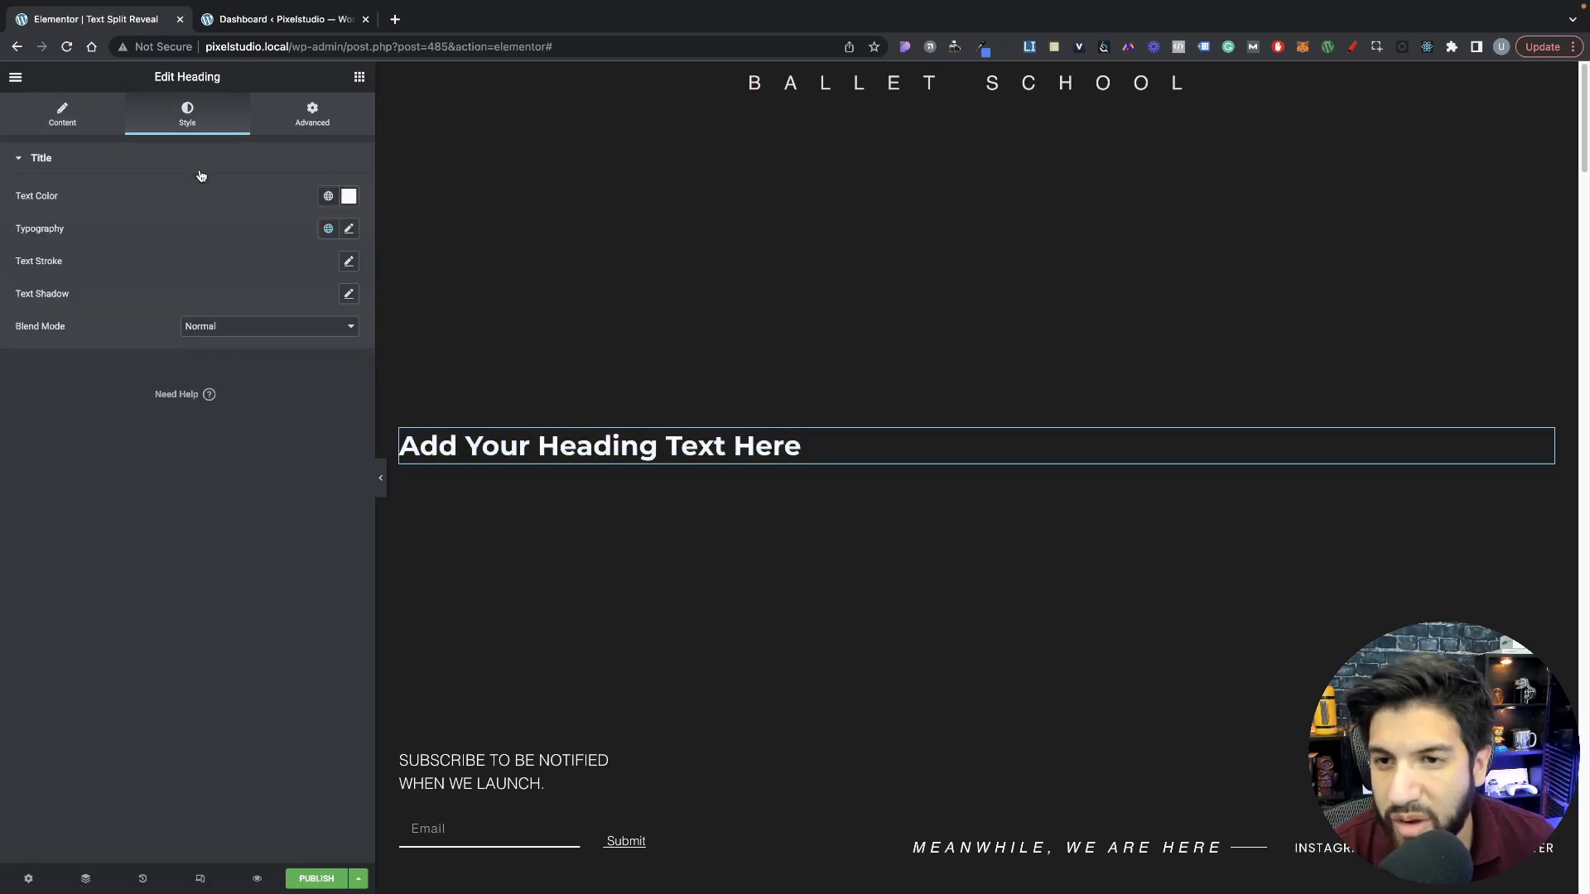
left_click(348, 231)
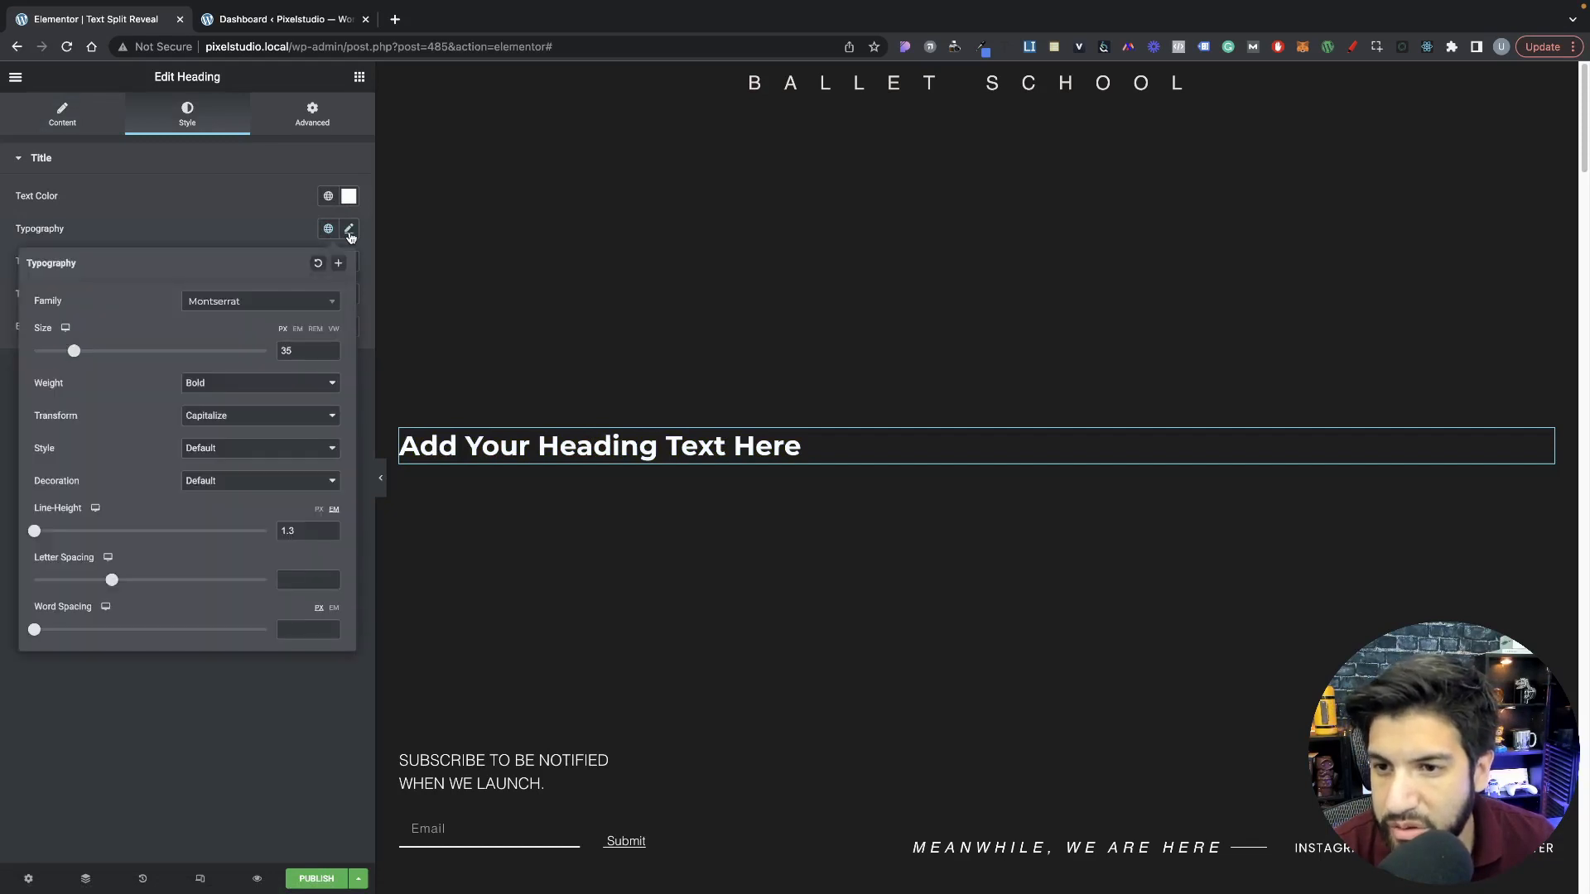
left_click(279, 310)
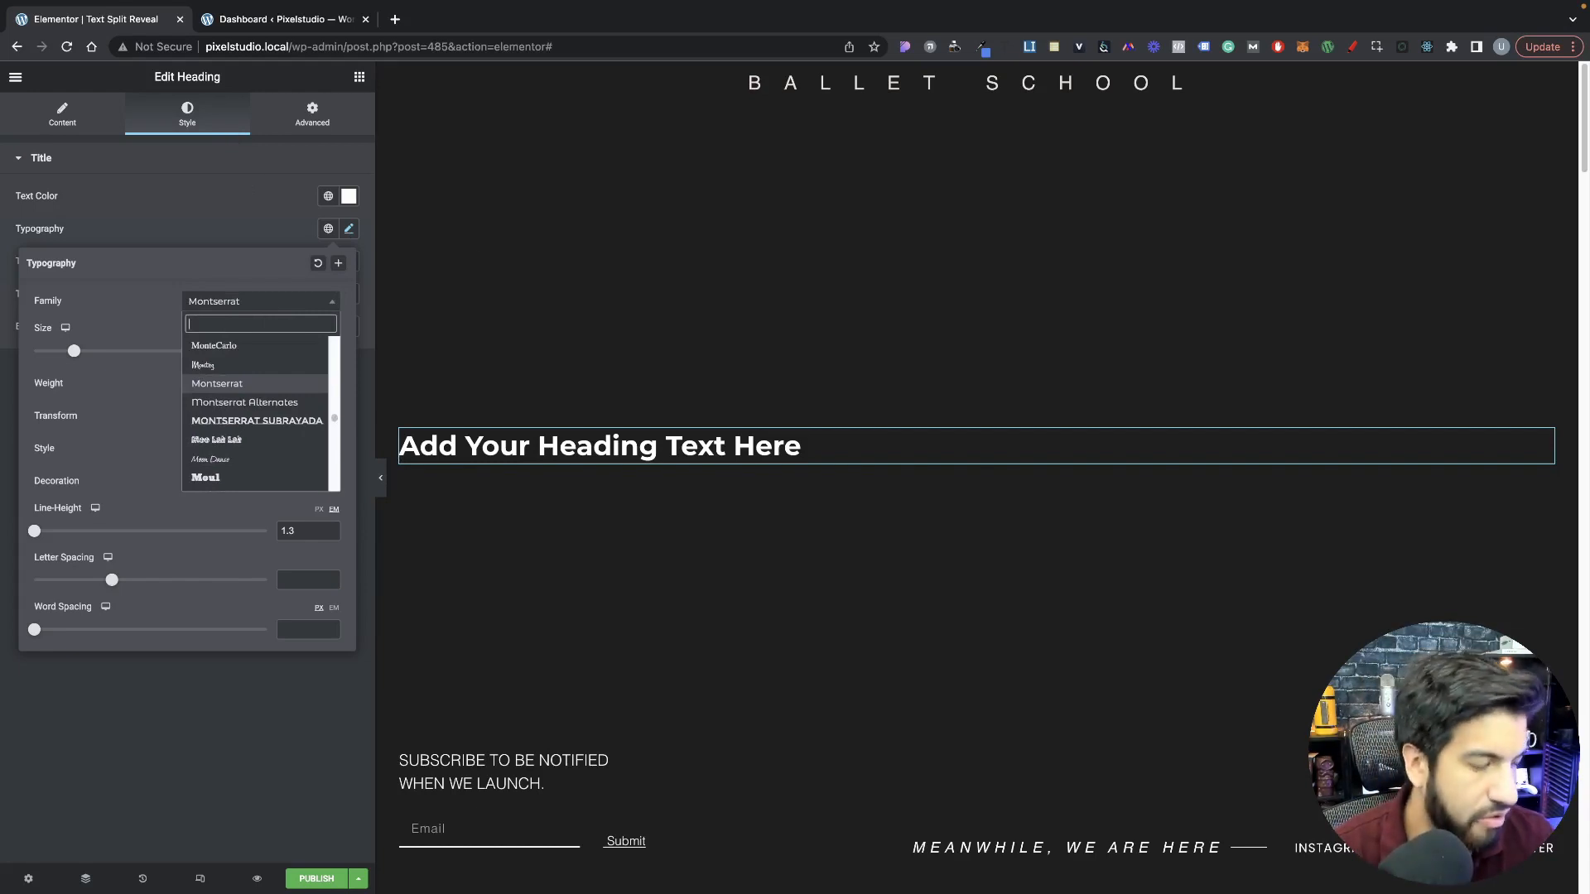
type("cormo")
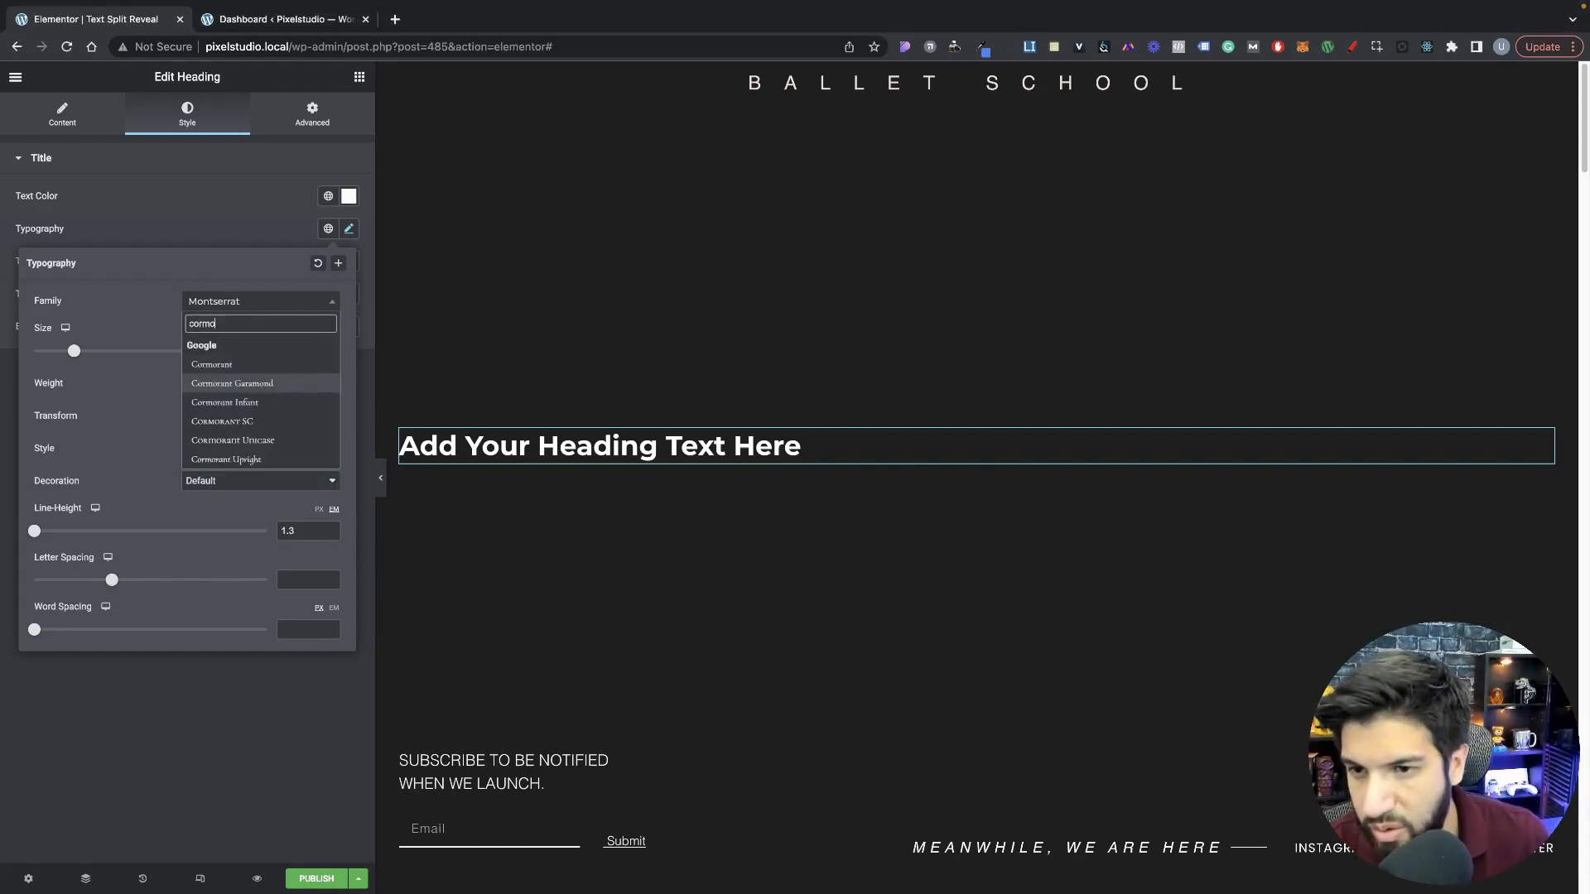
left_click(262, 393)
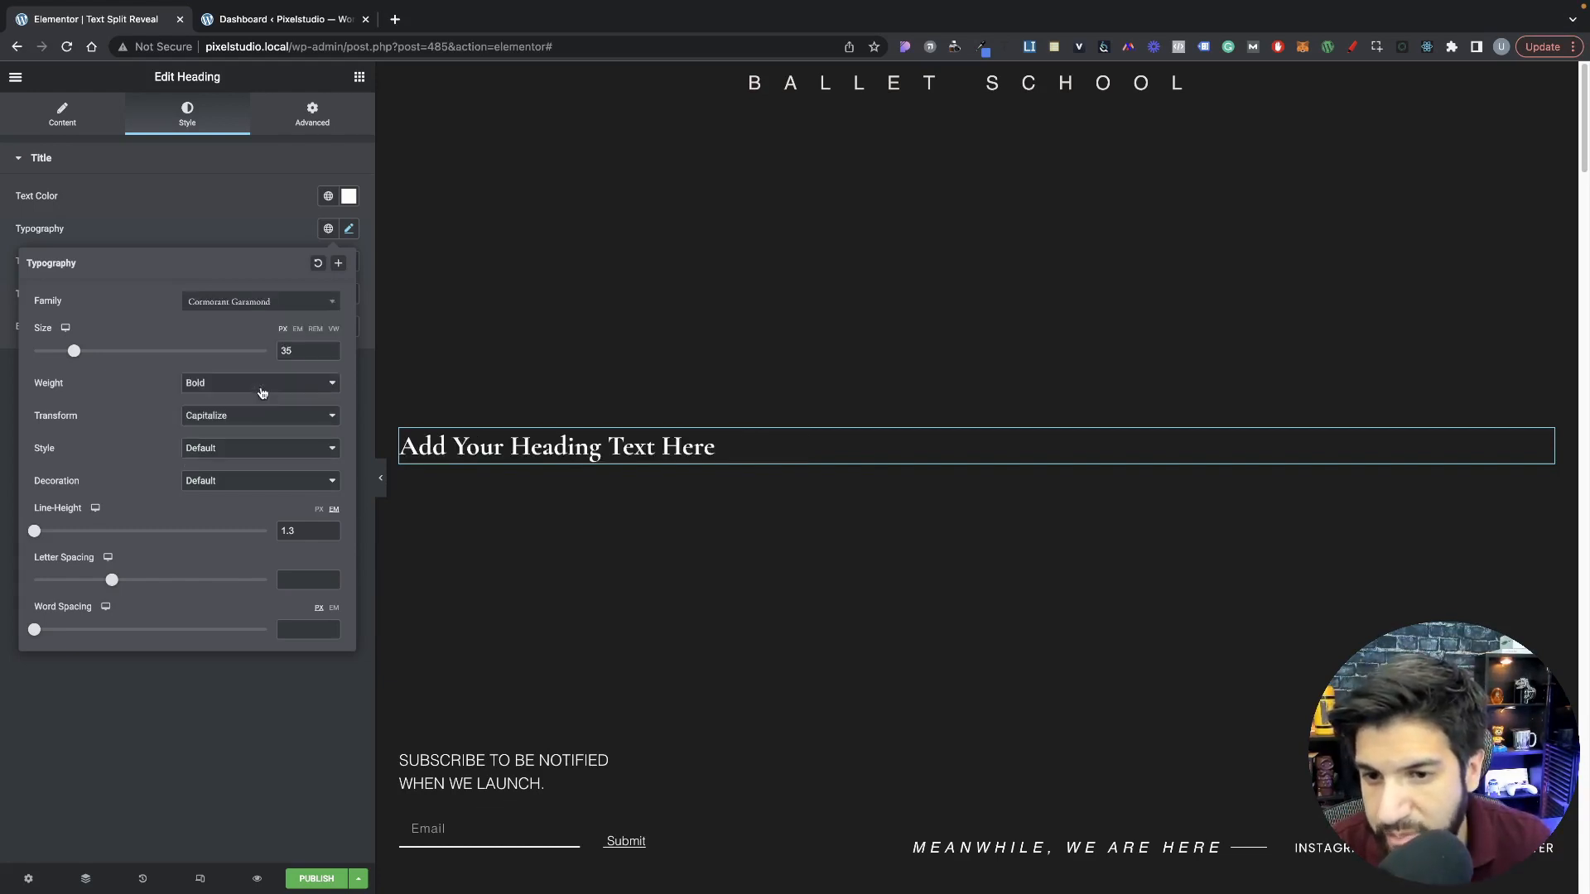
left_click(333, 329)
left_click_drag(34, 351, 131, 363)
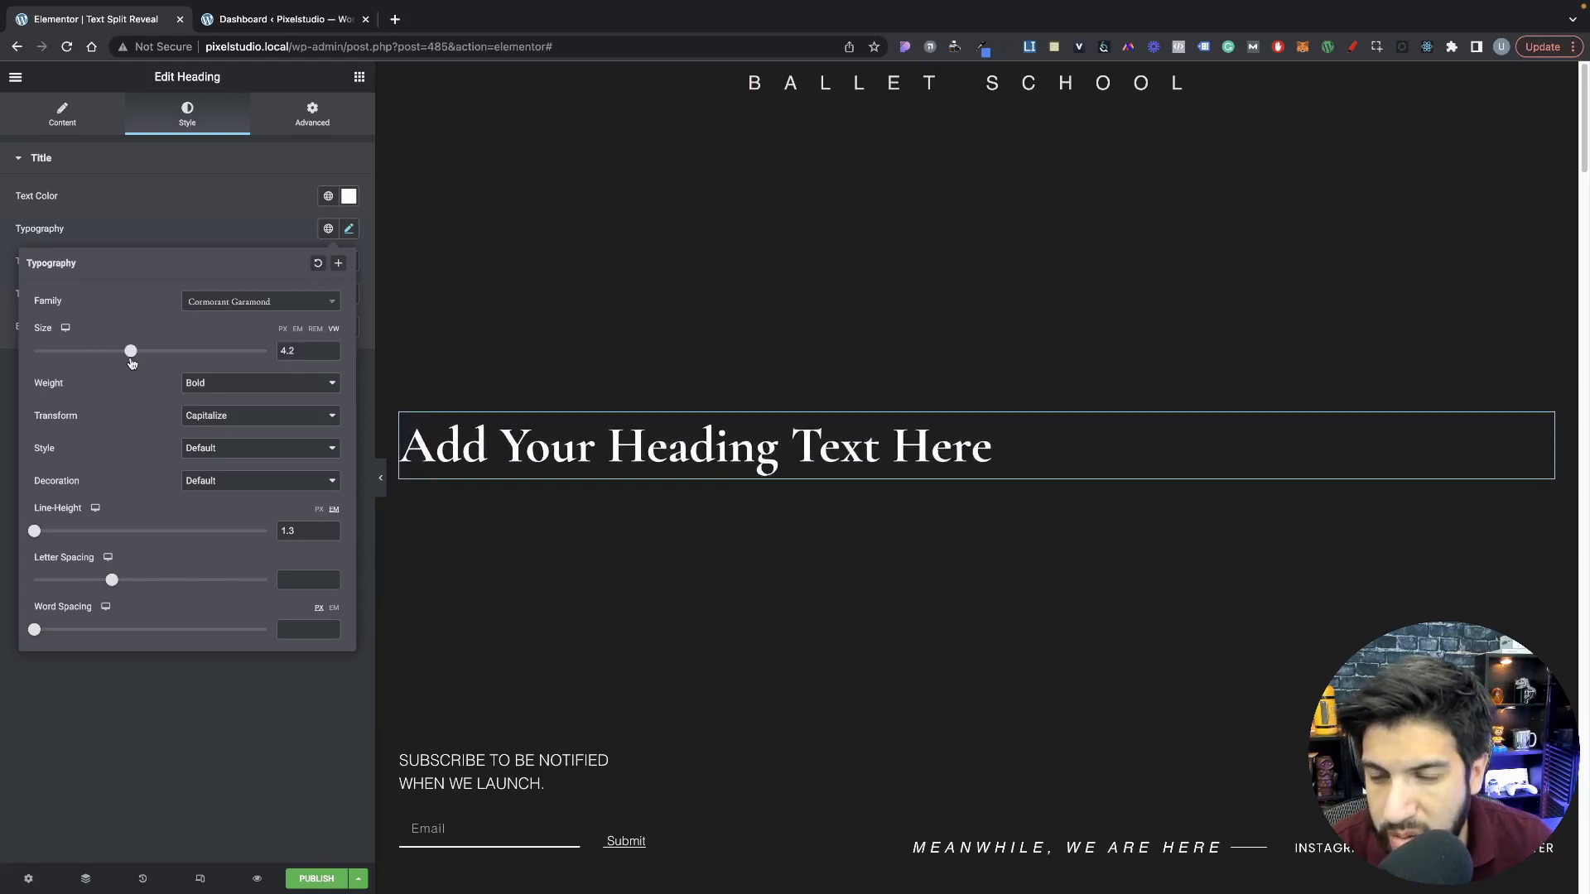
left_click(378, 489)
Step: Replace the heading text with "Tom wanted to live in a city like Boston." and assign it the CSS class text-reveal
left_click(666, 468)
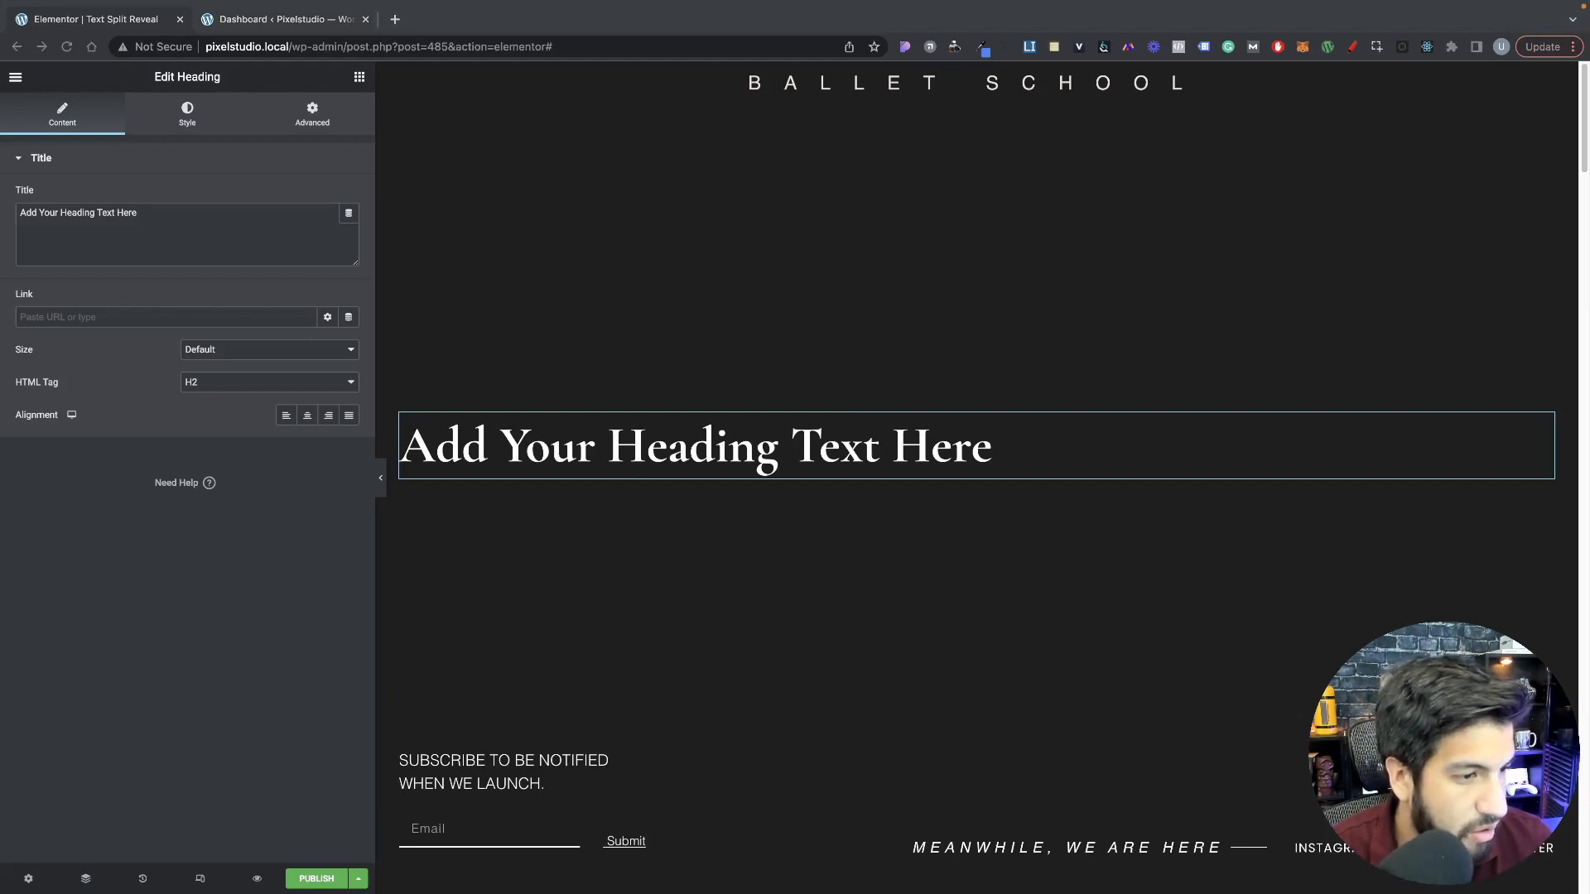
left_click(171, 214)
key("super+a")
type("Tom wanted to live in a city like Boston.")
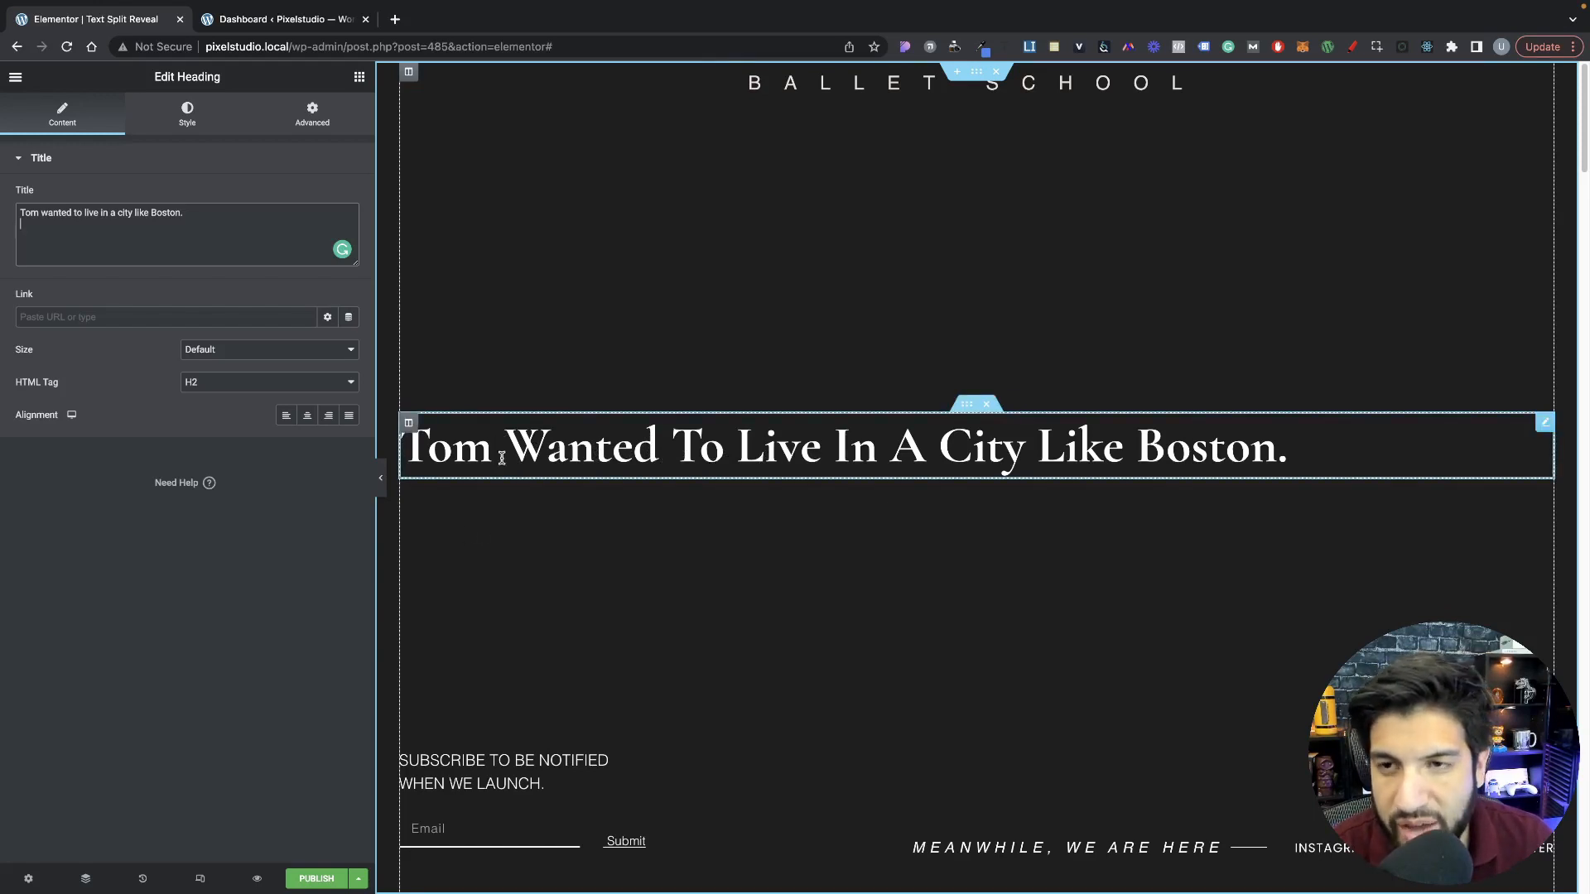
left_click(323, 126)
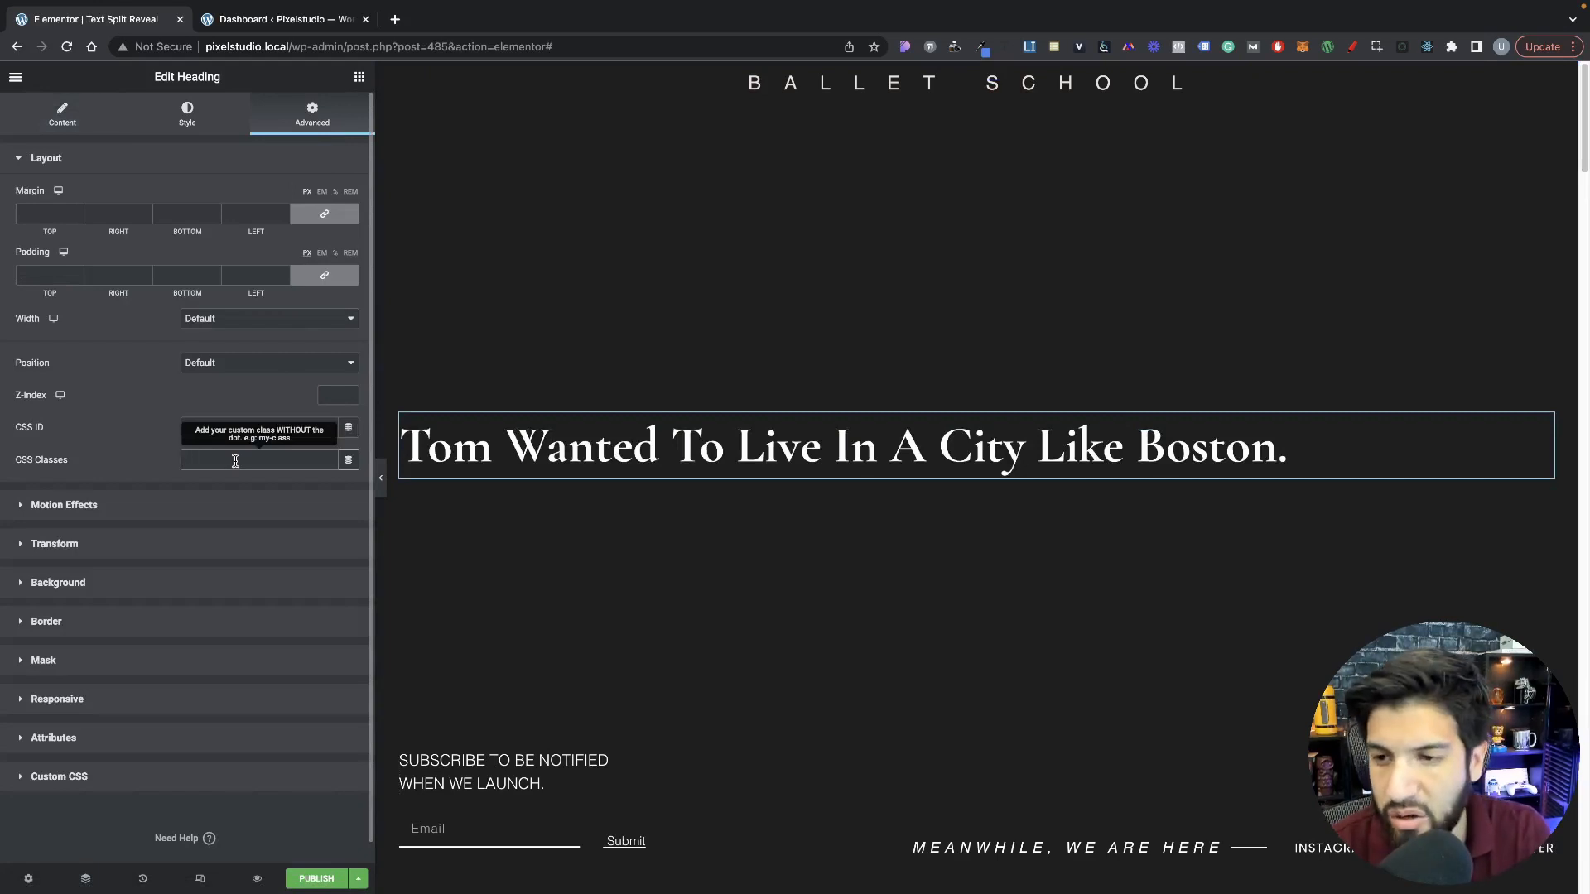
type("text-reveal")
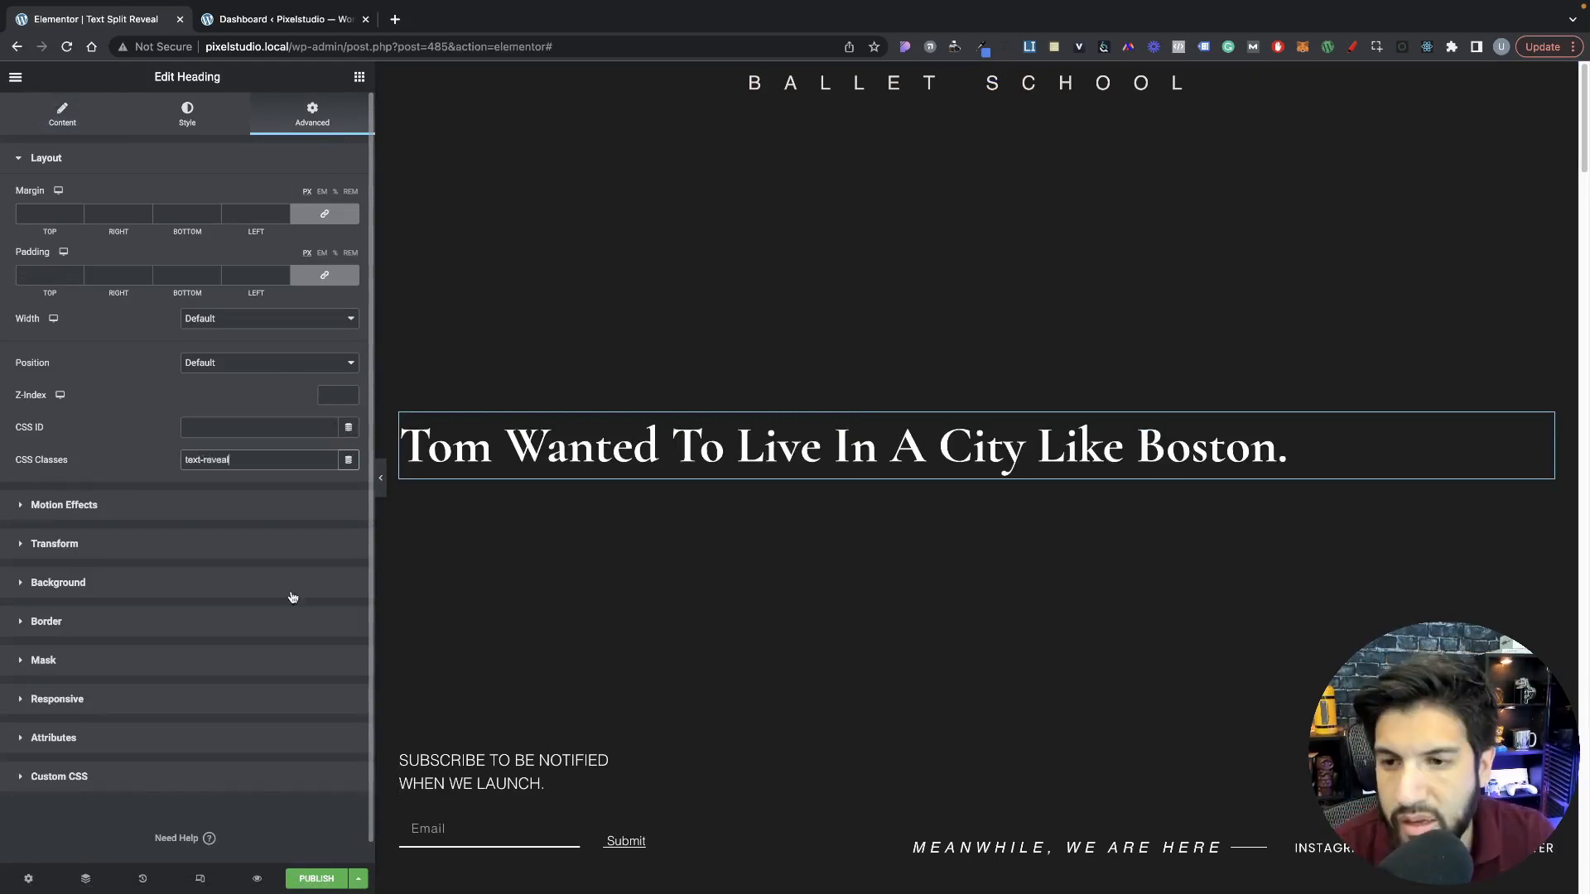
Step: Publish the page and open its preview in a separate browser tab, returning to the Elementor editor
left_click(316, 882)
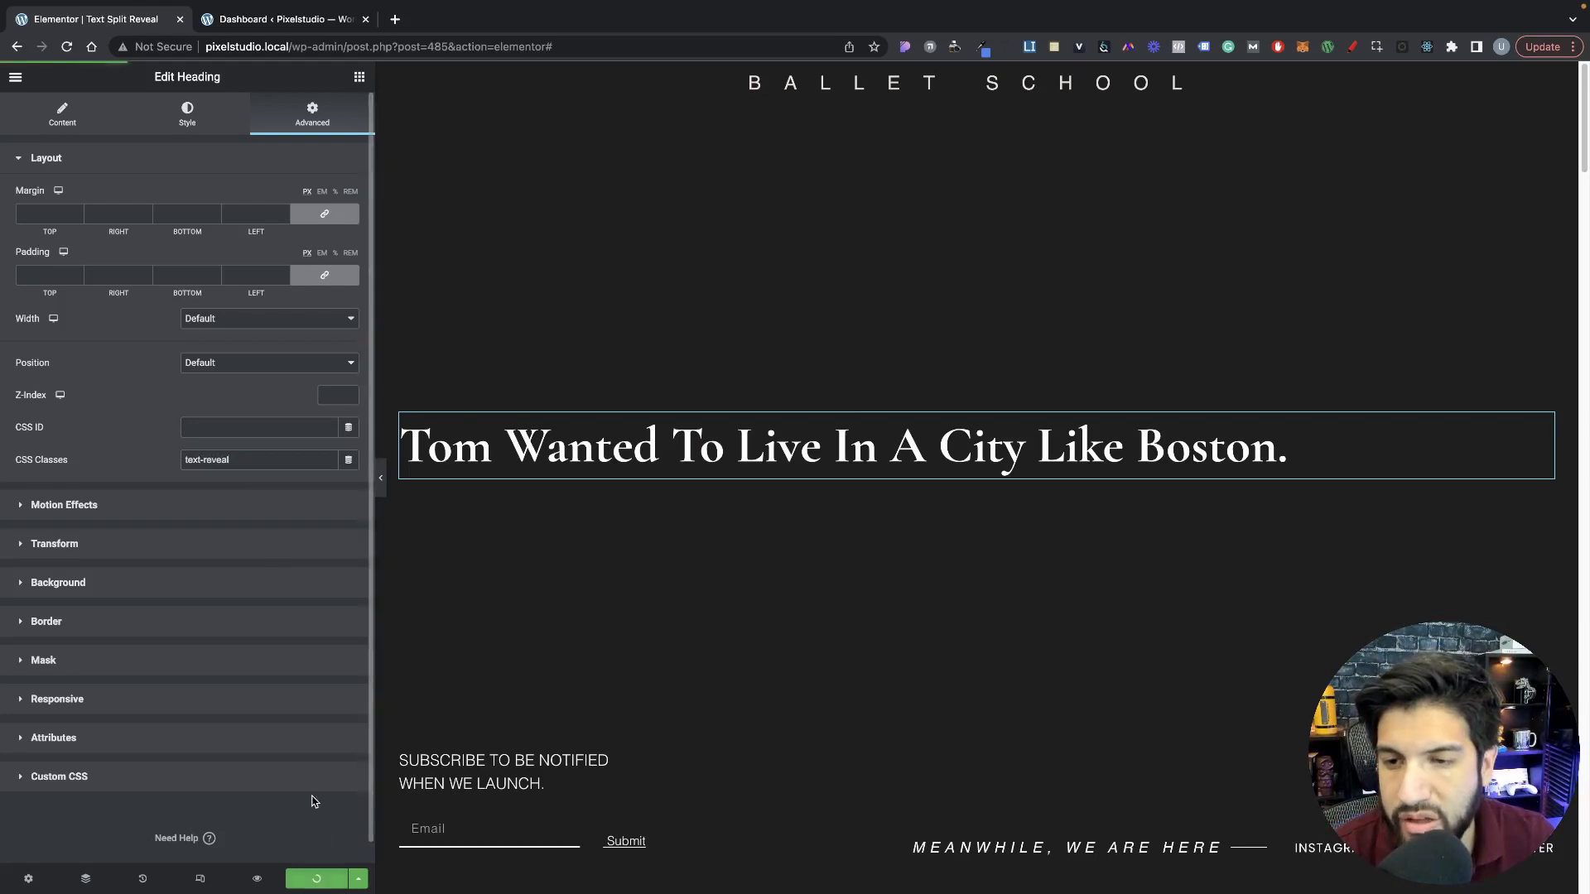
left_click(258, 885)
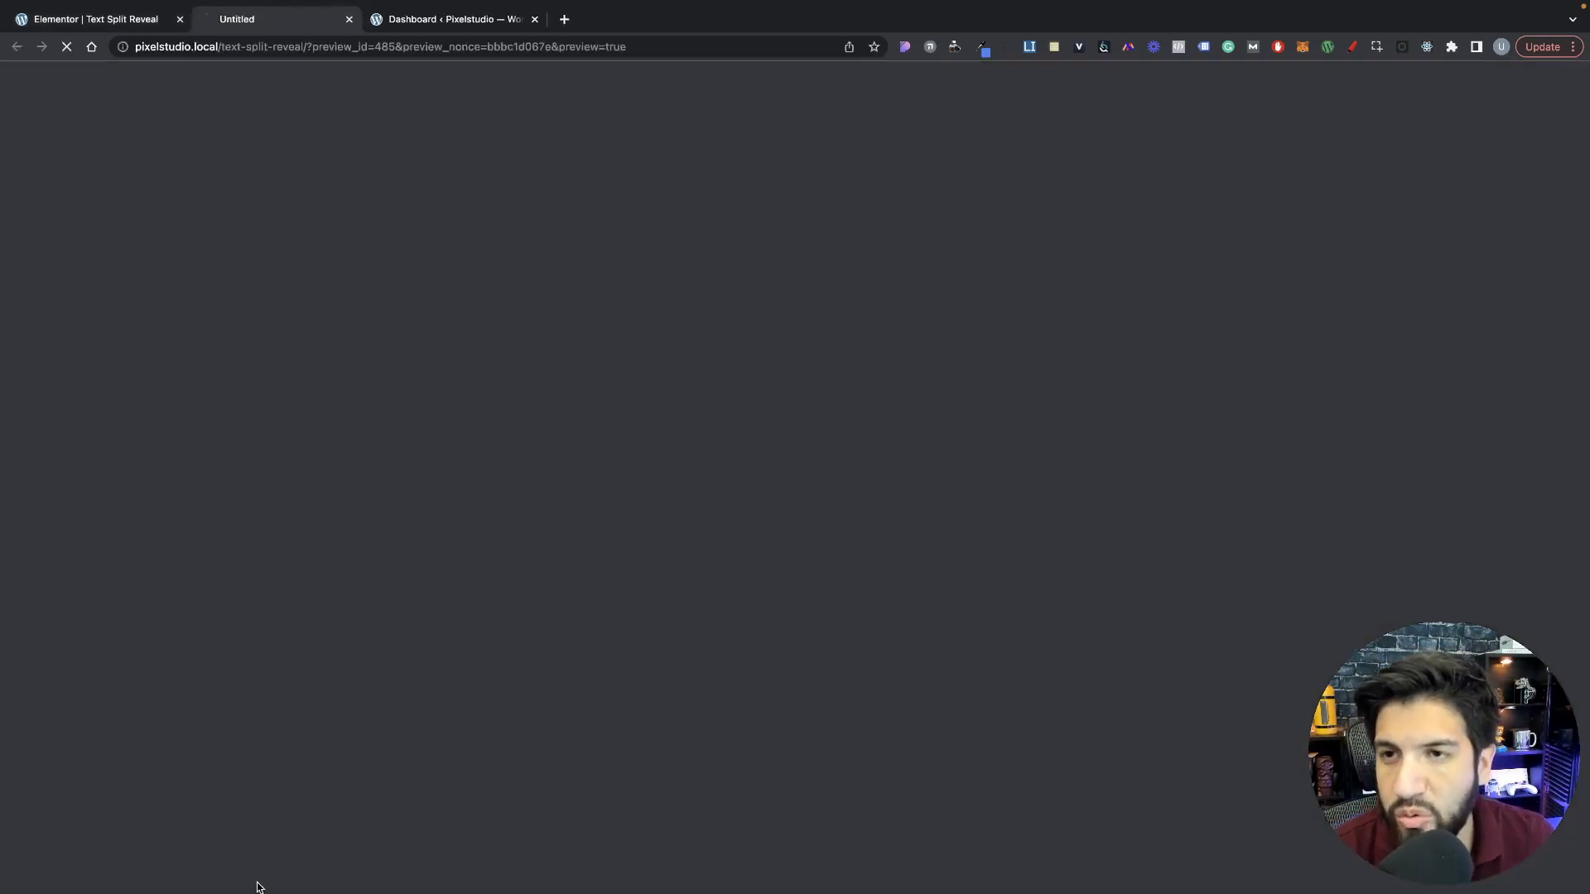
left_click(132, 20)
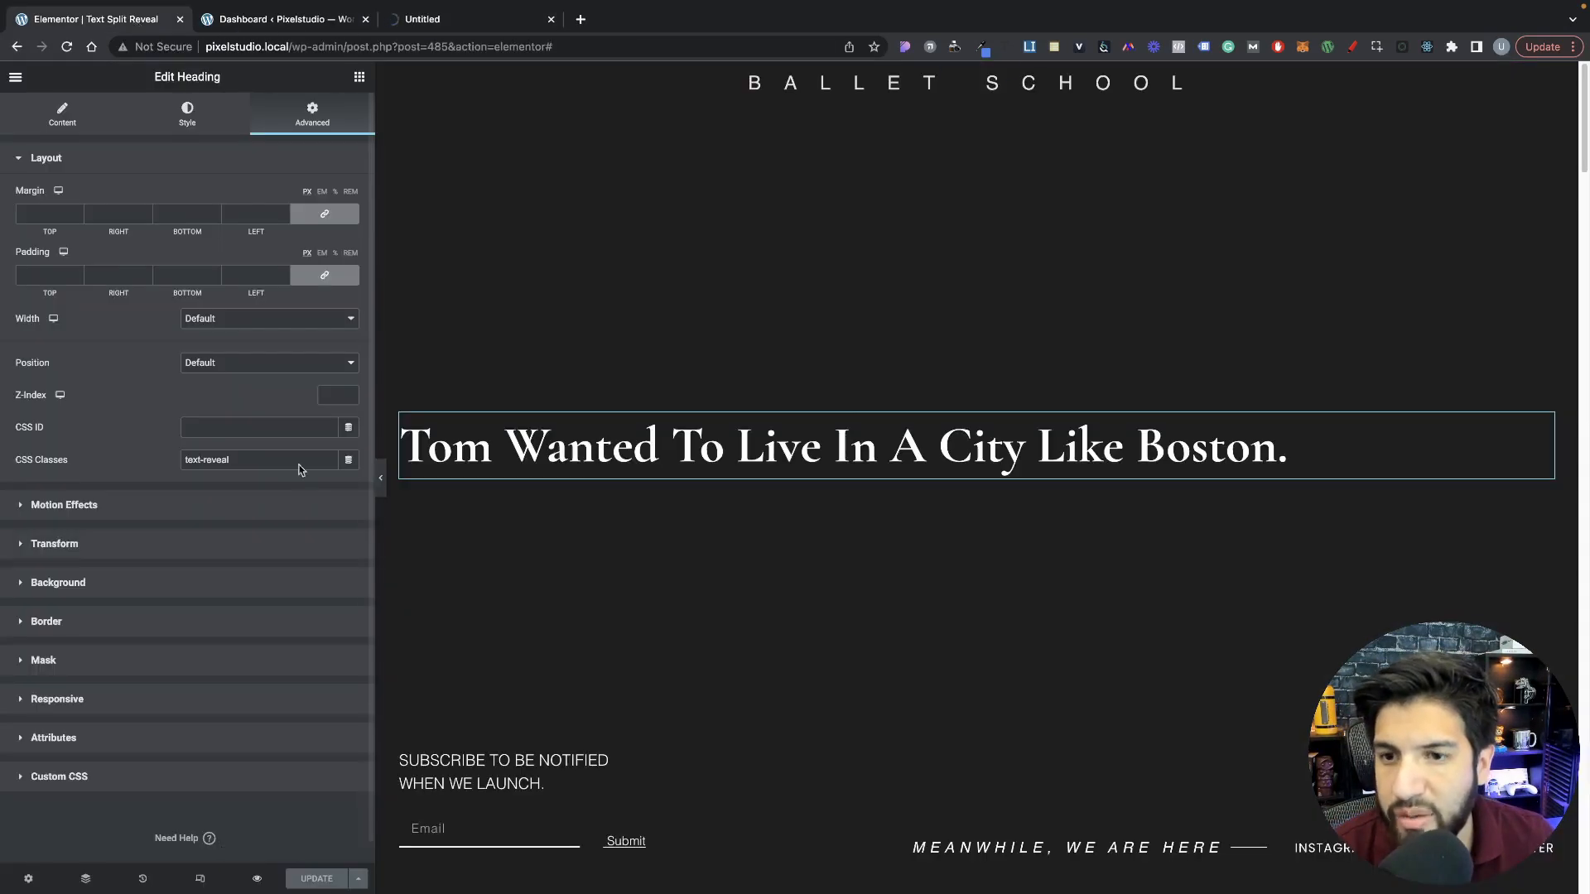
Step: Check the heading in the tablet layout, set its mobile font size to 28 px, and return to the desktop layout
left_click(199, 879)
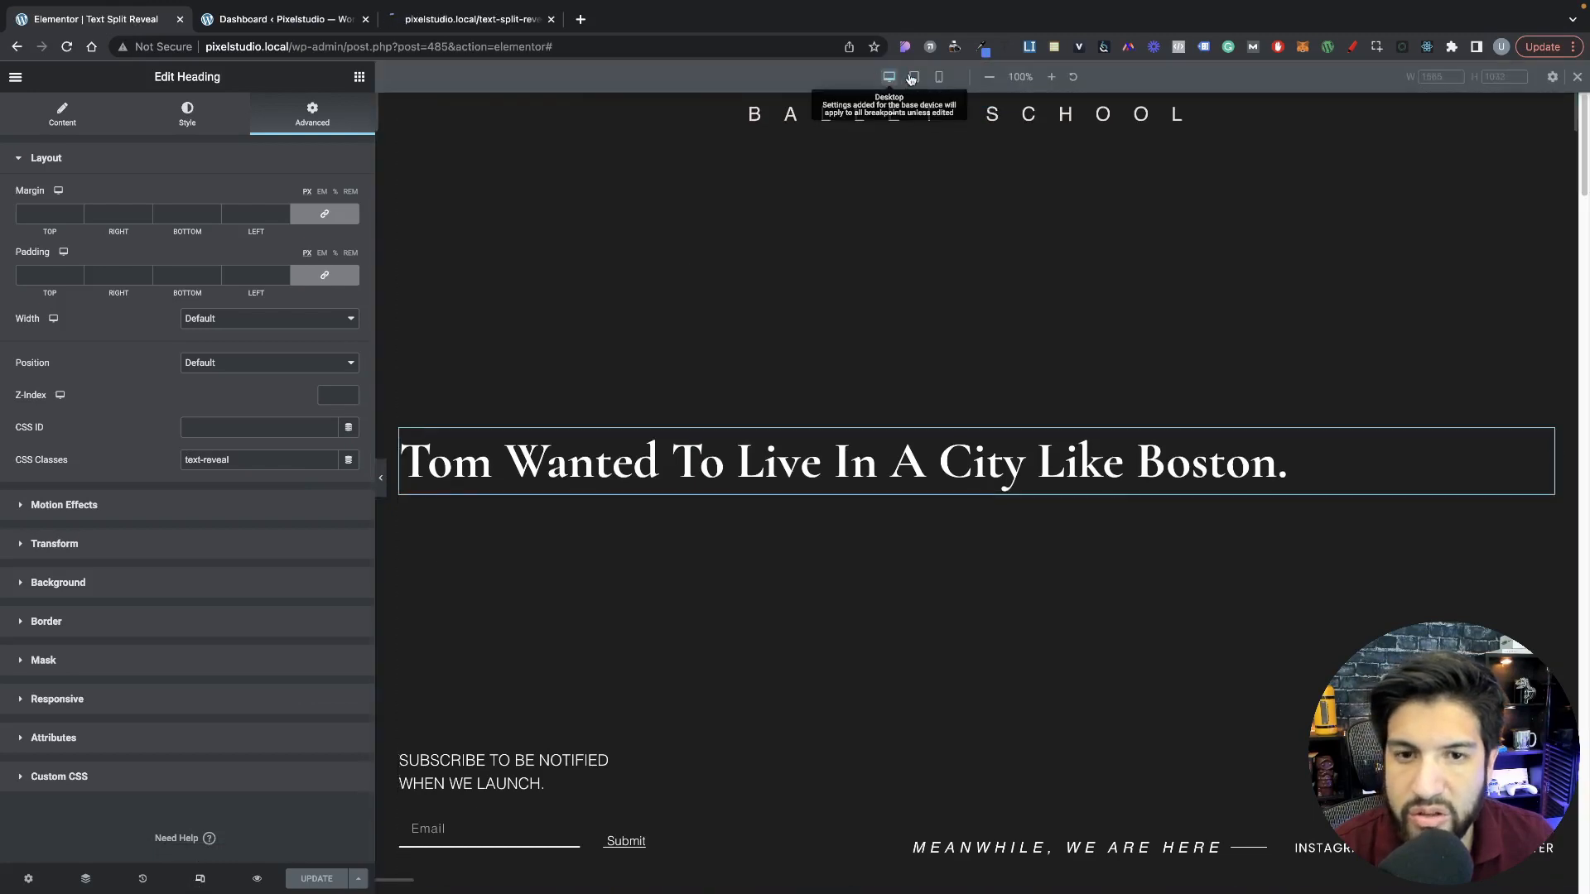
left_click(913, 77)
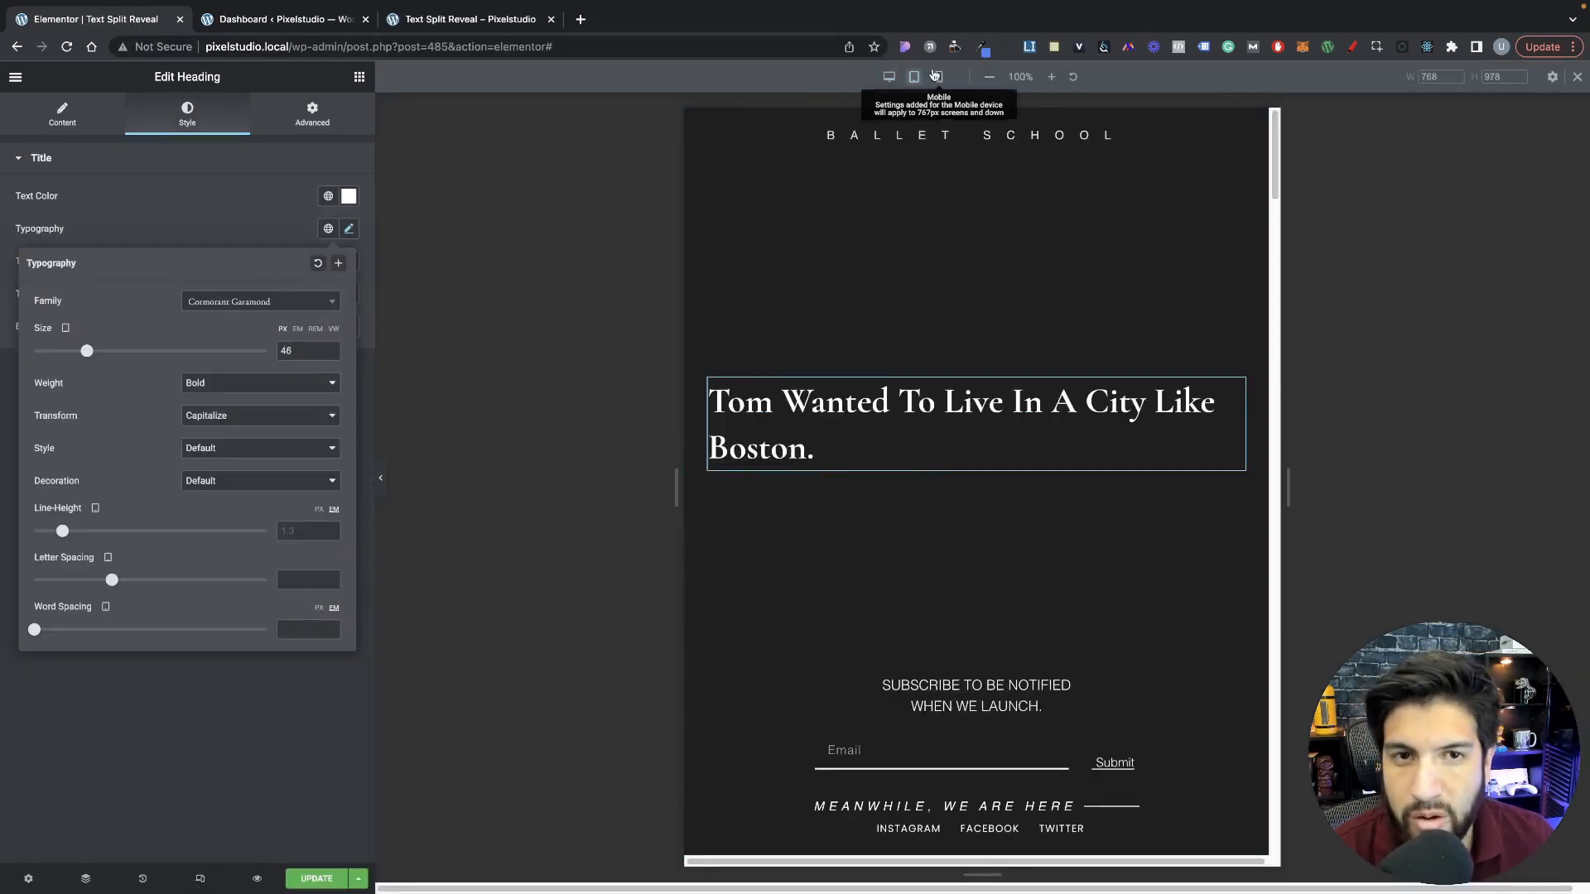
left_click(940, 77)
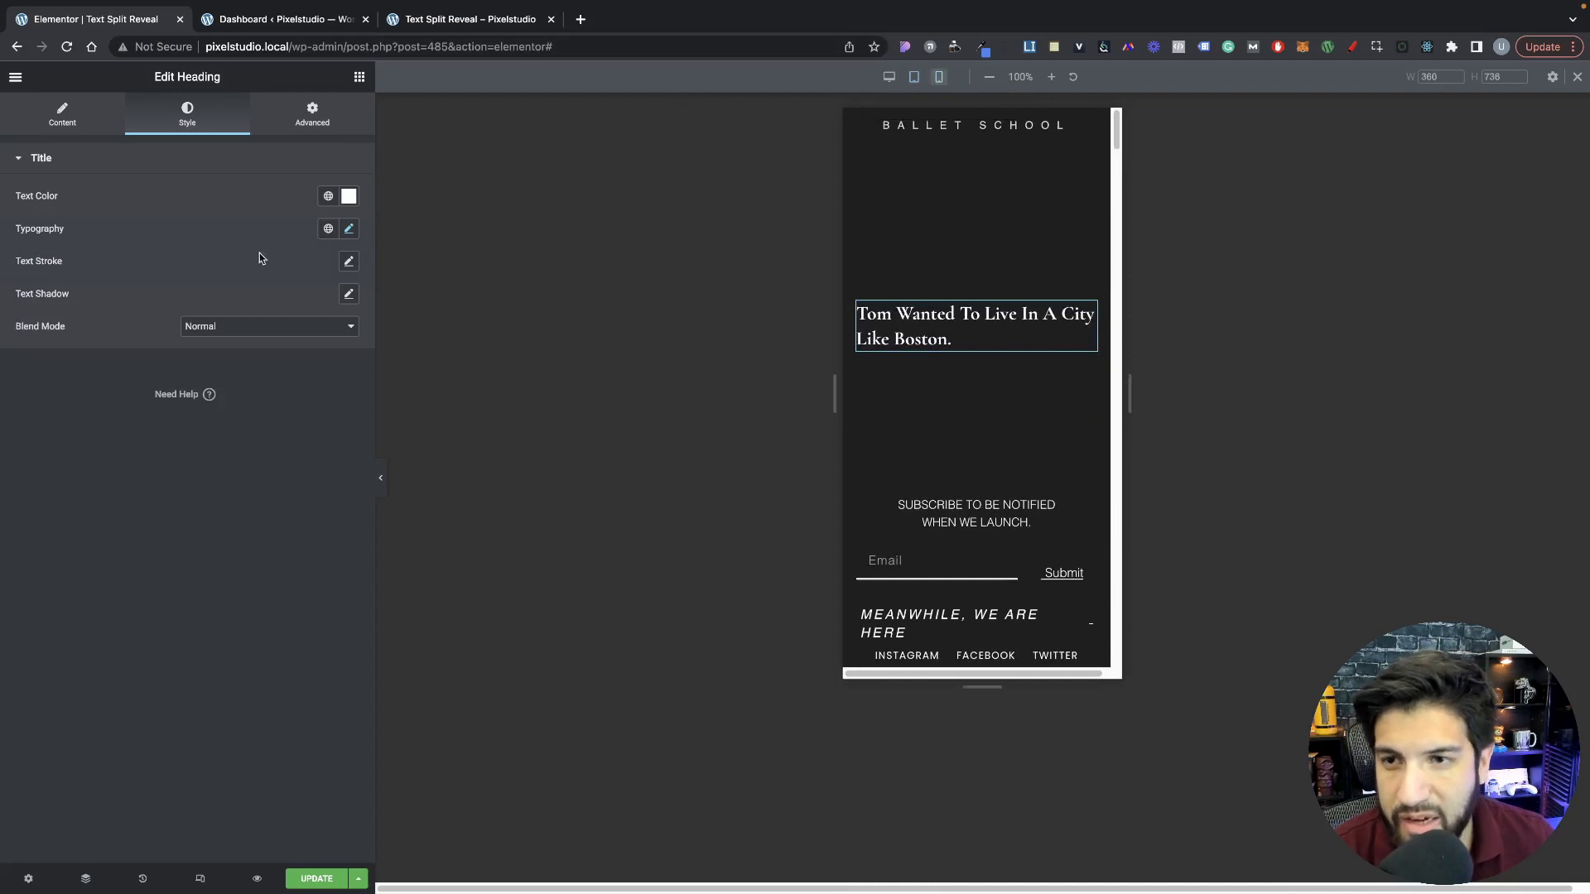
left_click(348, 229)
left_click_drag(61, 351, 66, 351)
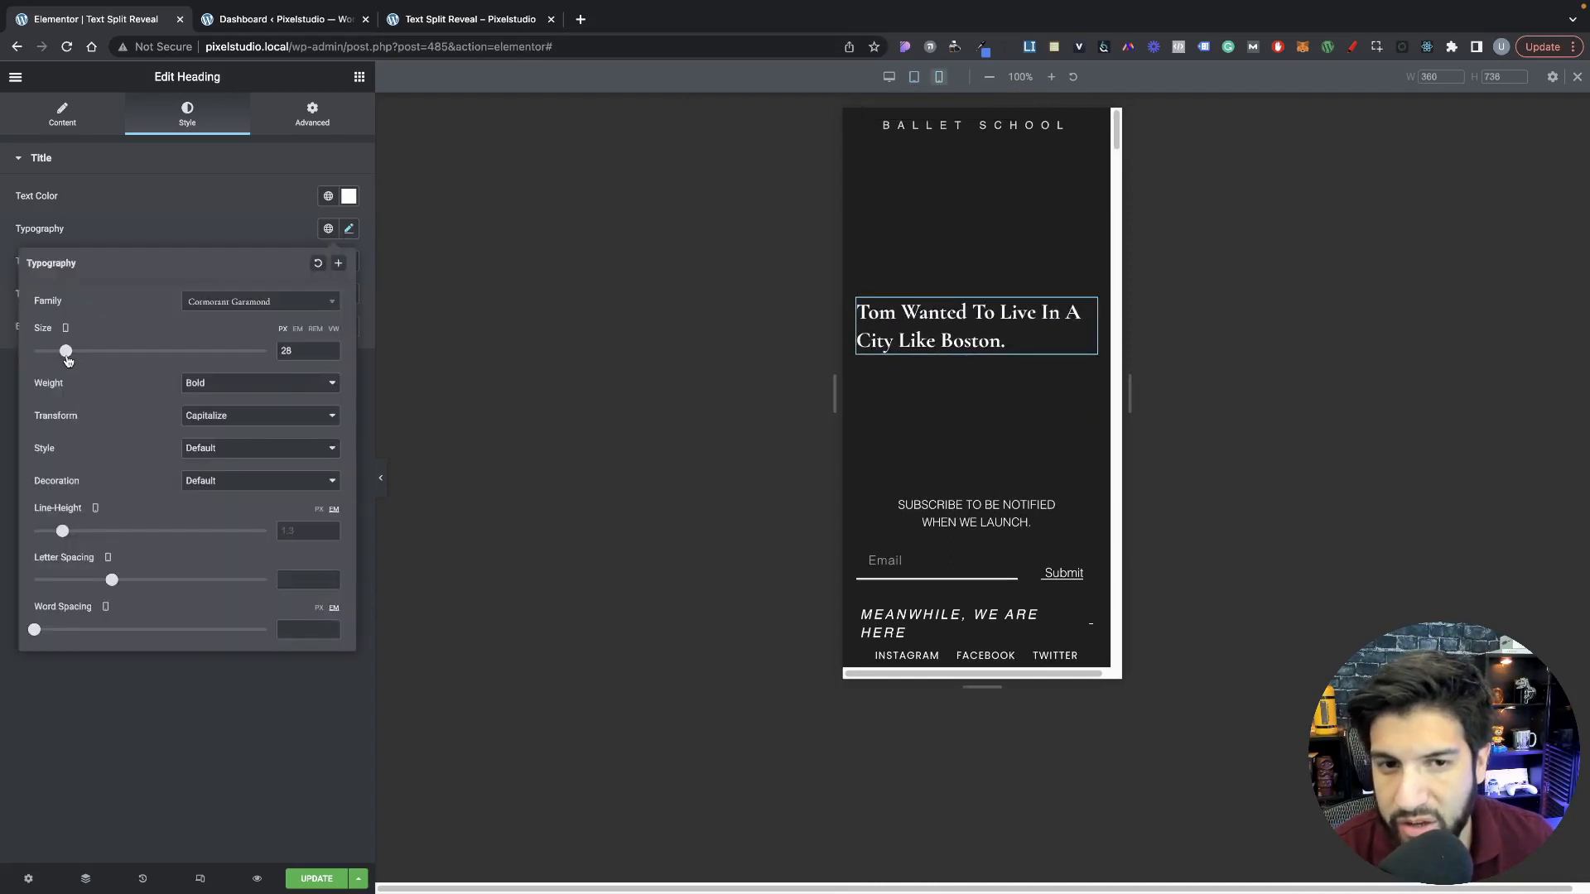
left_click(908, 361)
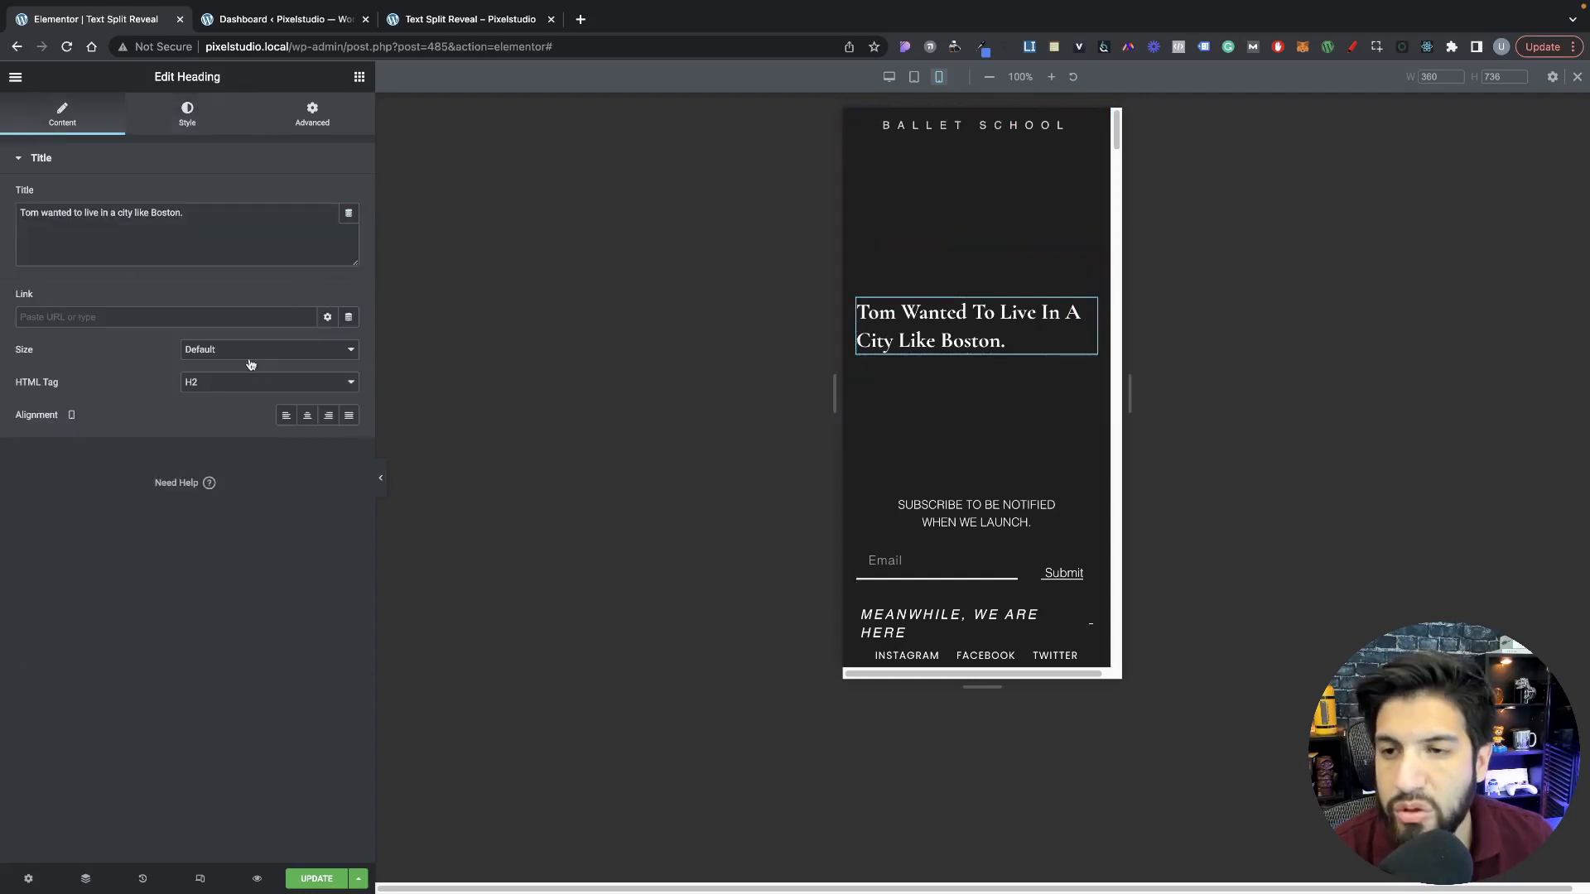
left_click(891, 77)
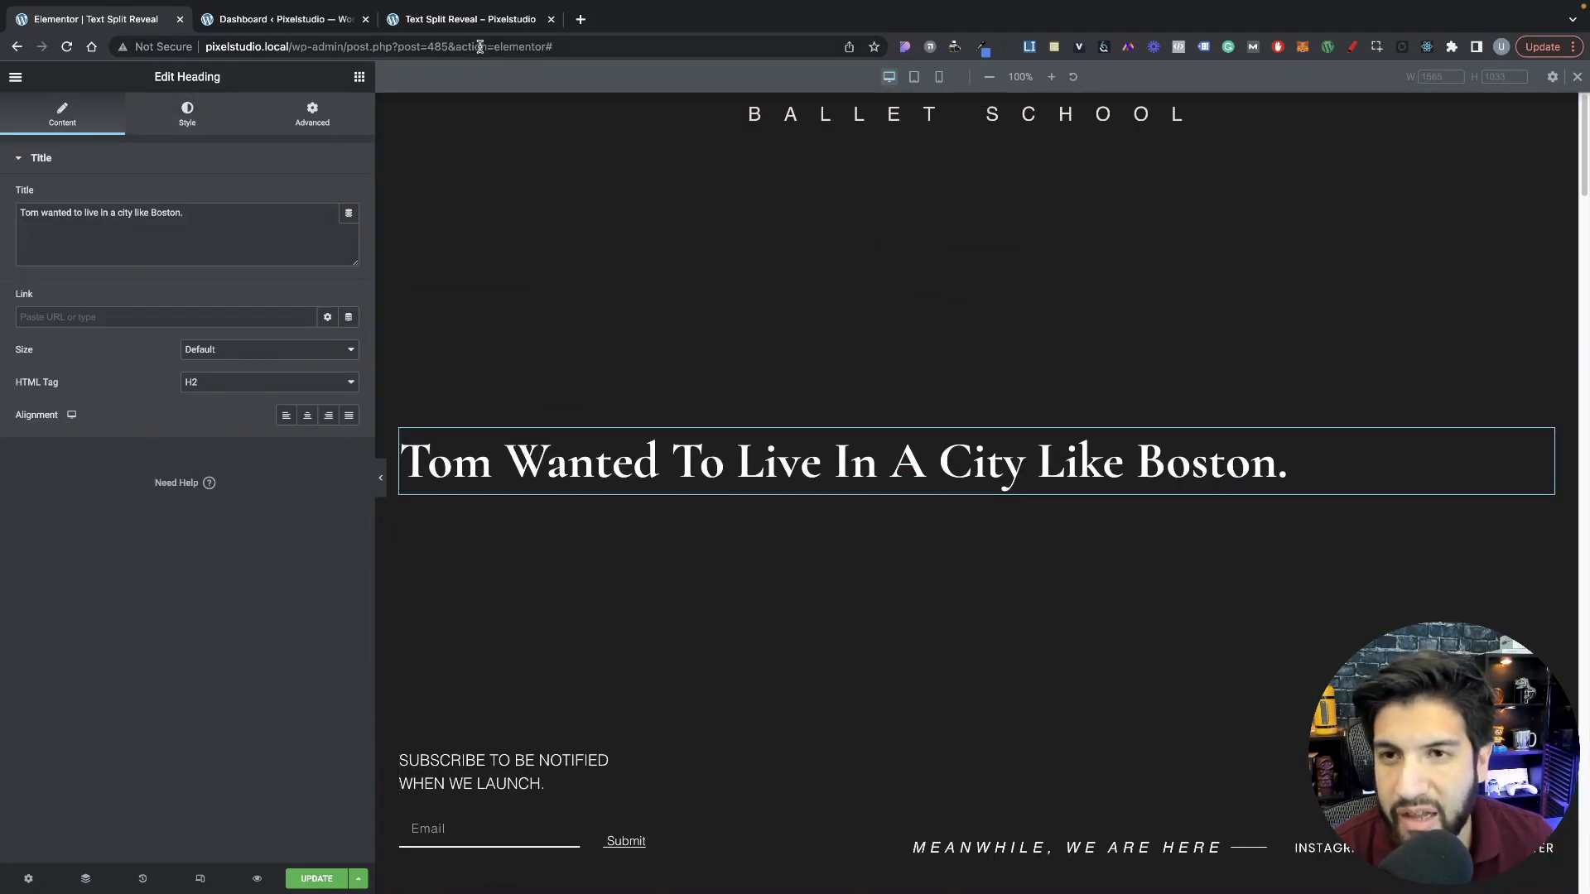
Step: Create a new Elementor custom code snippet titled "GSAP text reveal" with its location set to </body> - End
left_click(476, 19)
left_click(284, 22)
mouse_move(59, 320)
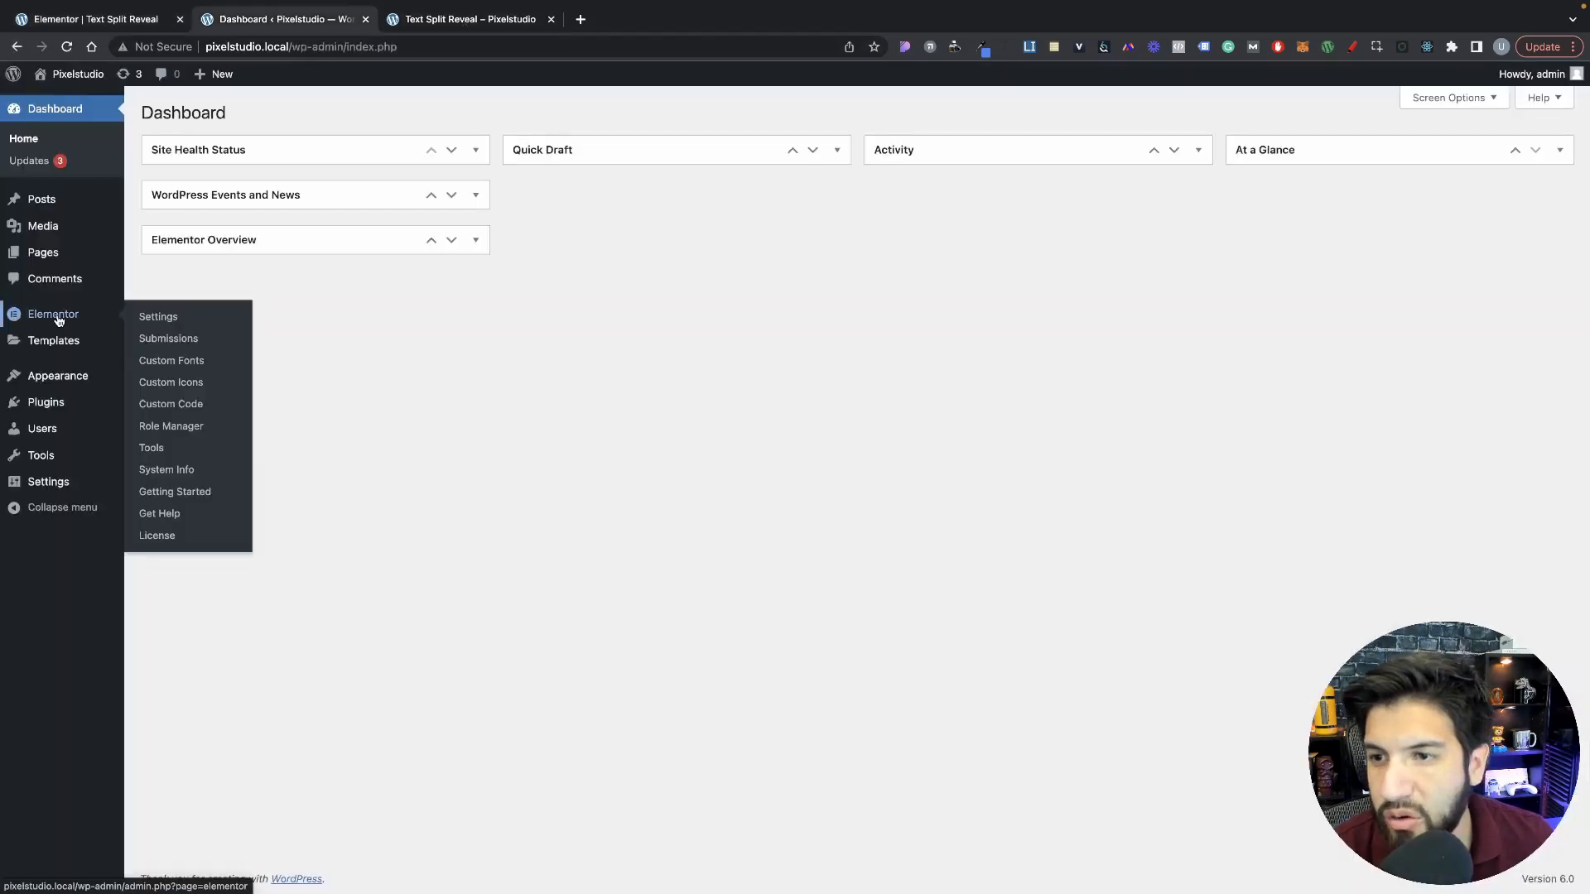
left_click(186, 405)
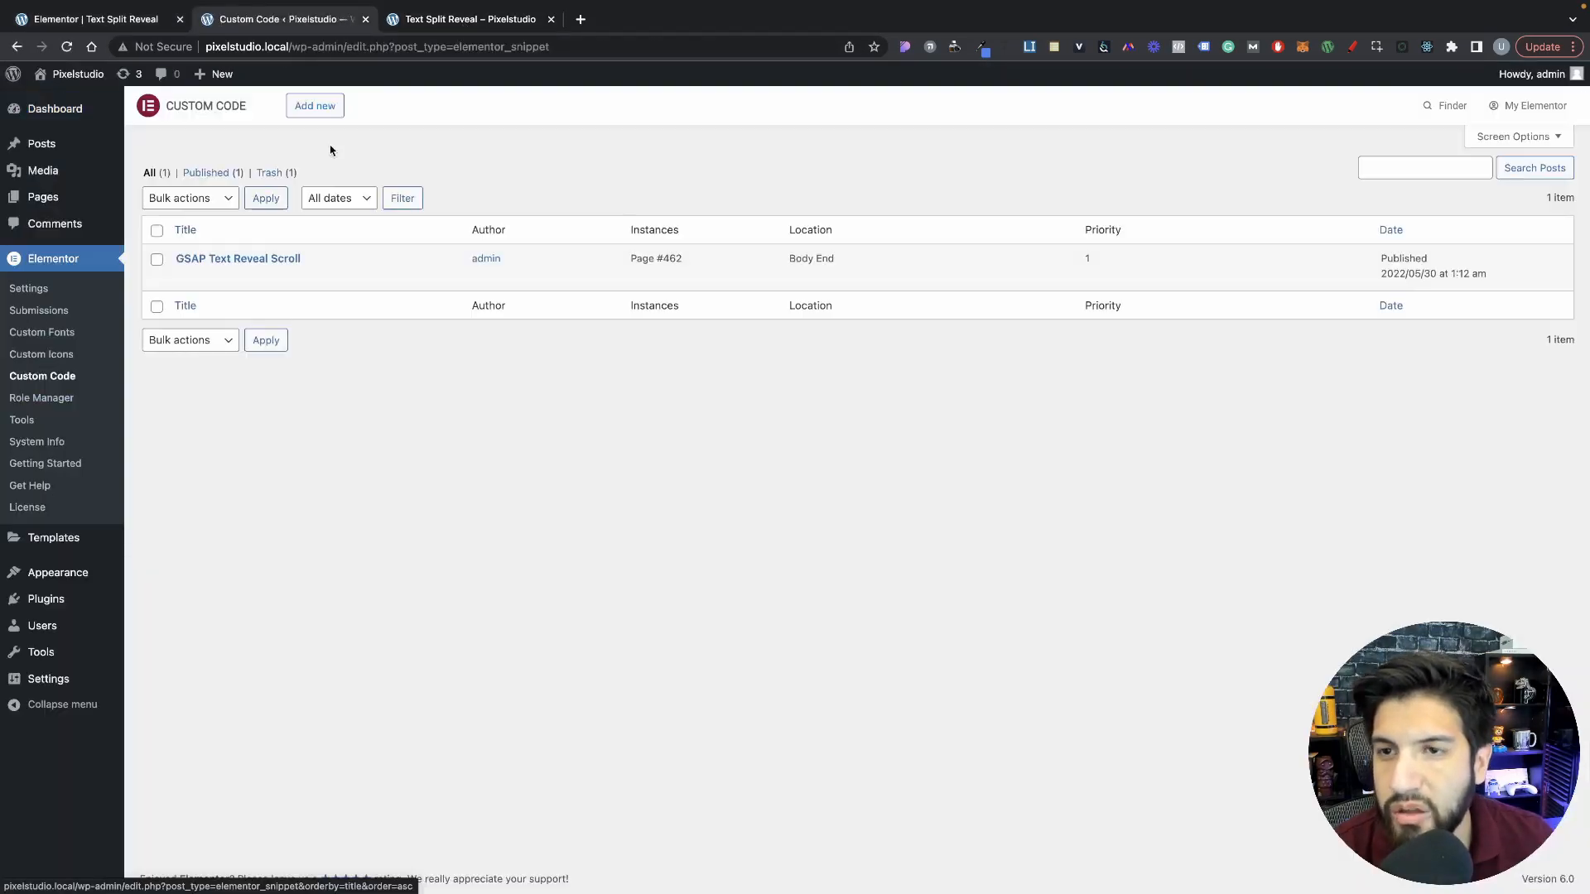
type("GS")
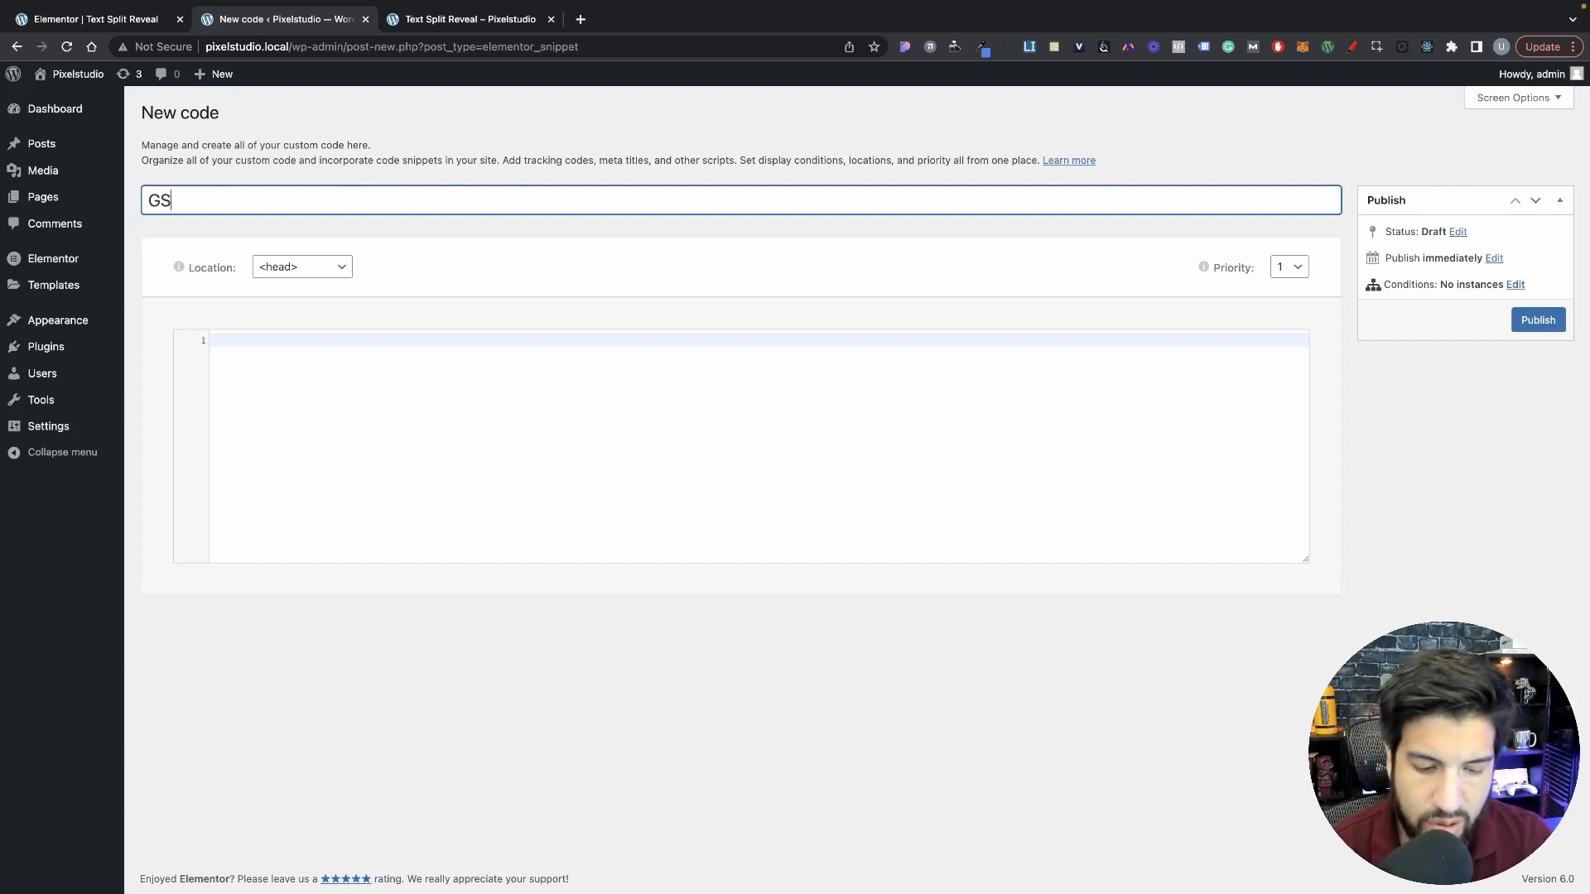
type("AP text reveal")
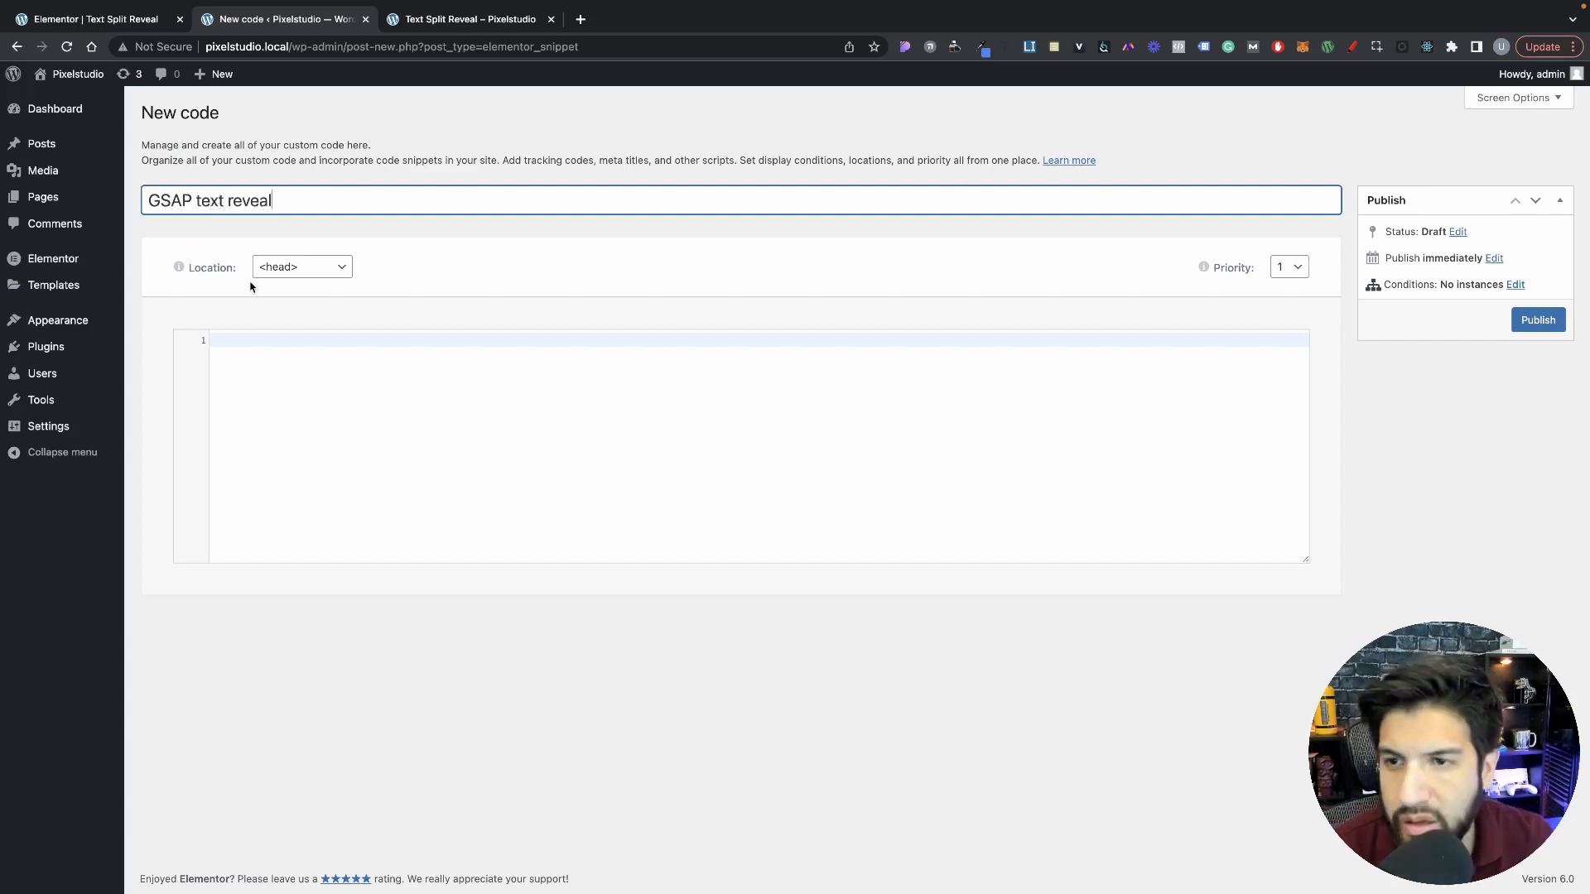
left_click(278, 271)
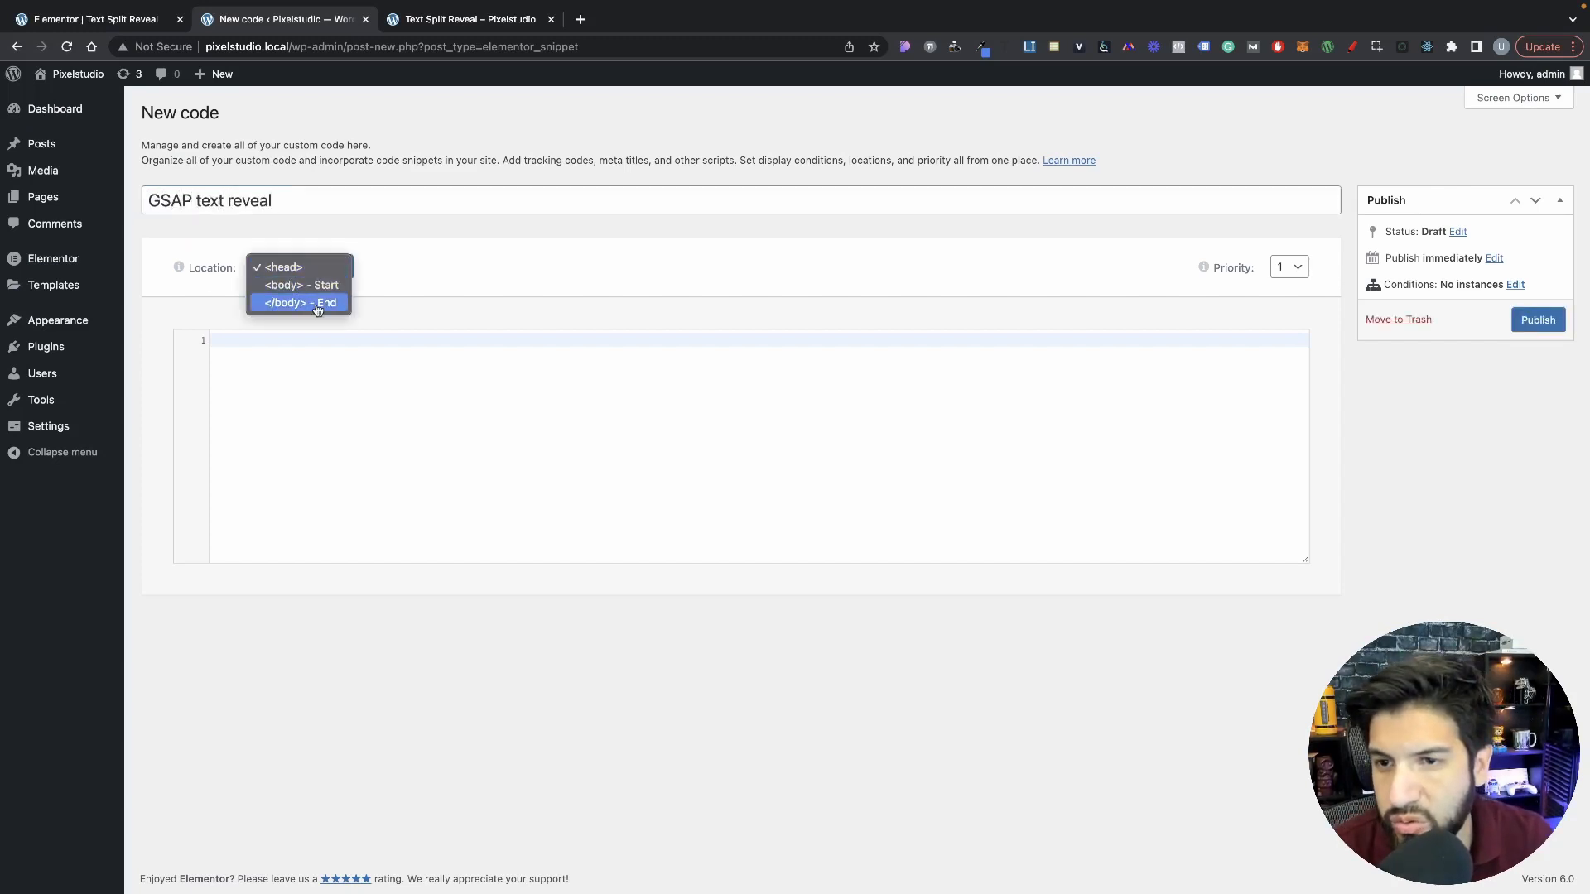
left_click(316, 306)
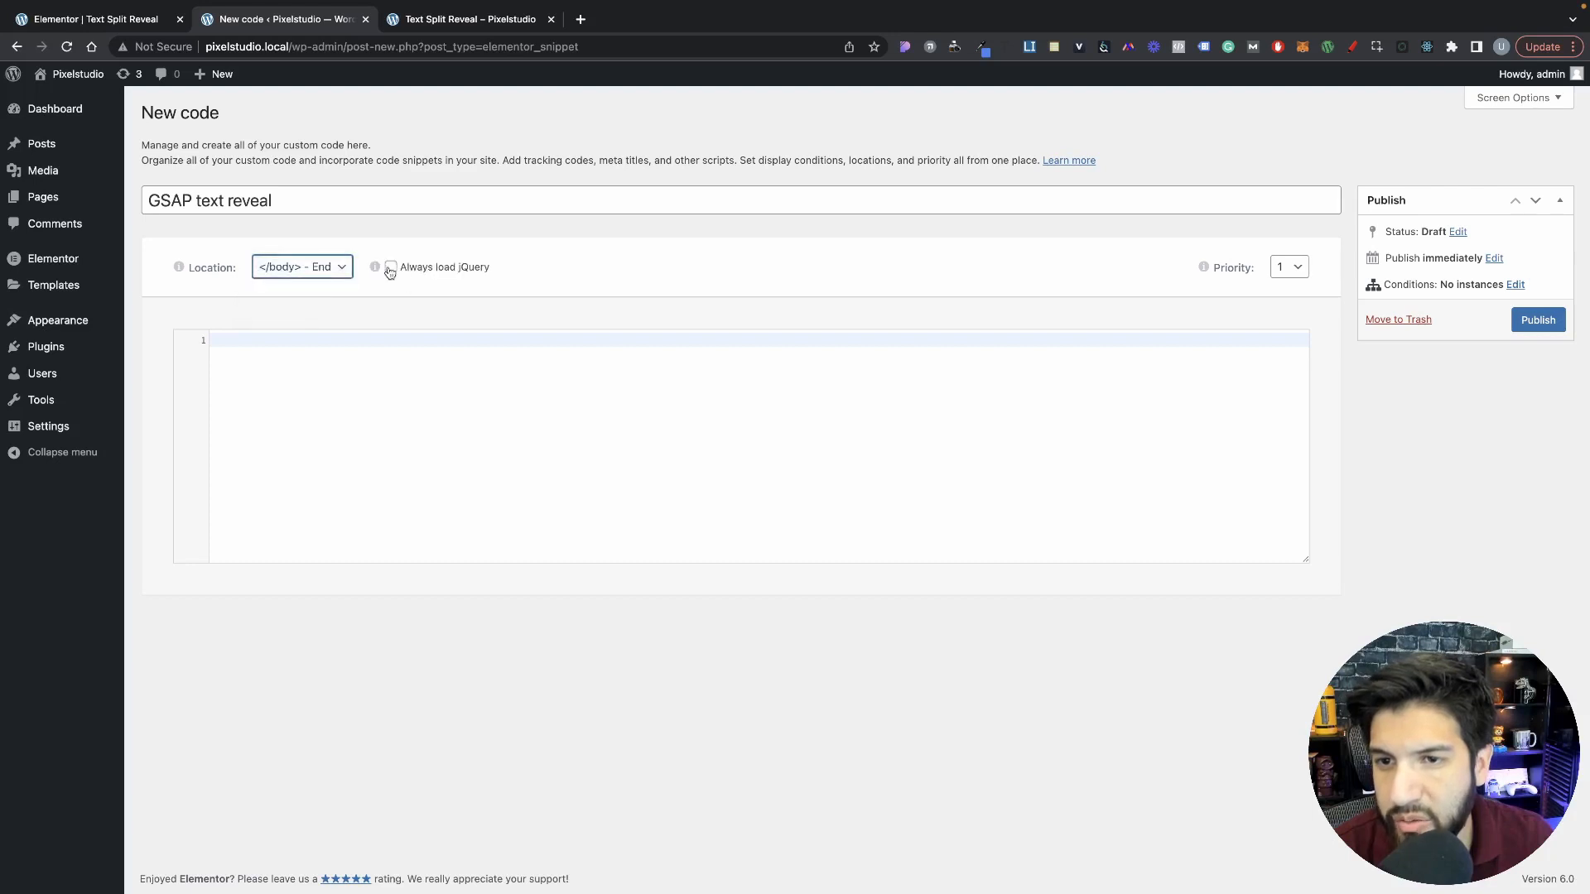
Step: Paste the copied GSAP text reveal script into the snippet's empty code area
left_click(387, 345)
key("super+Tab")
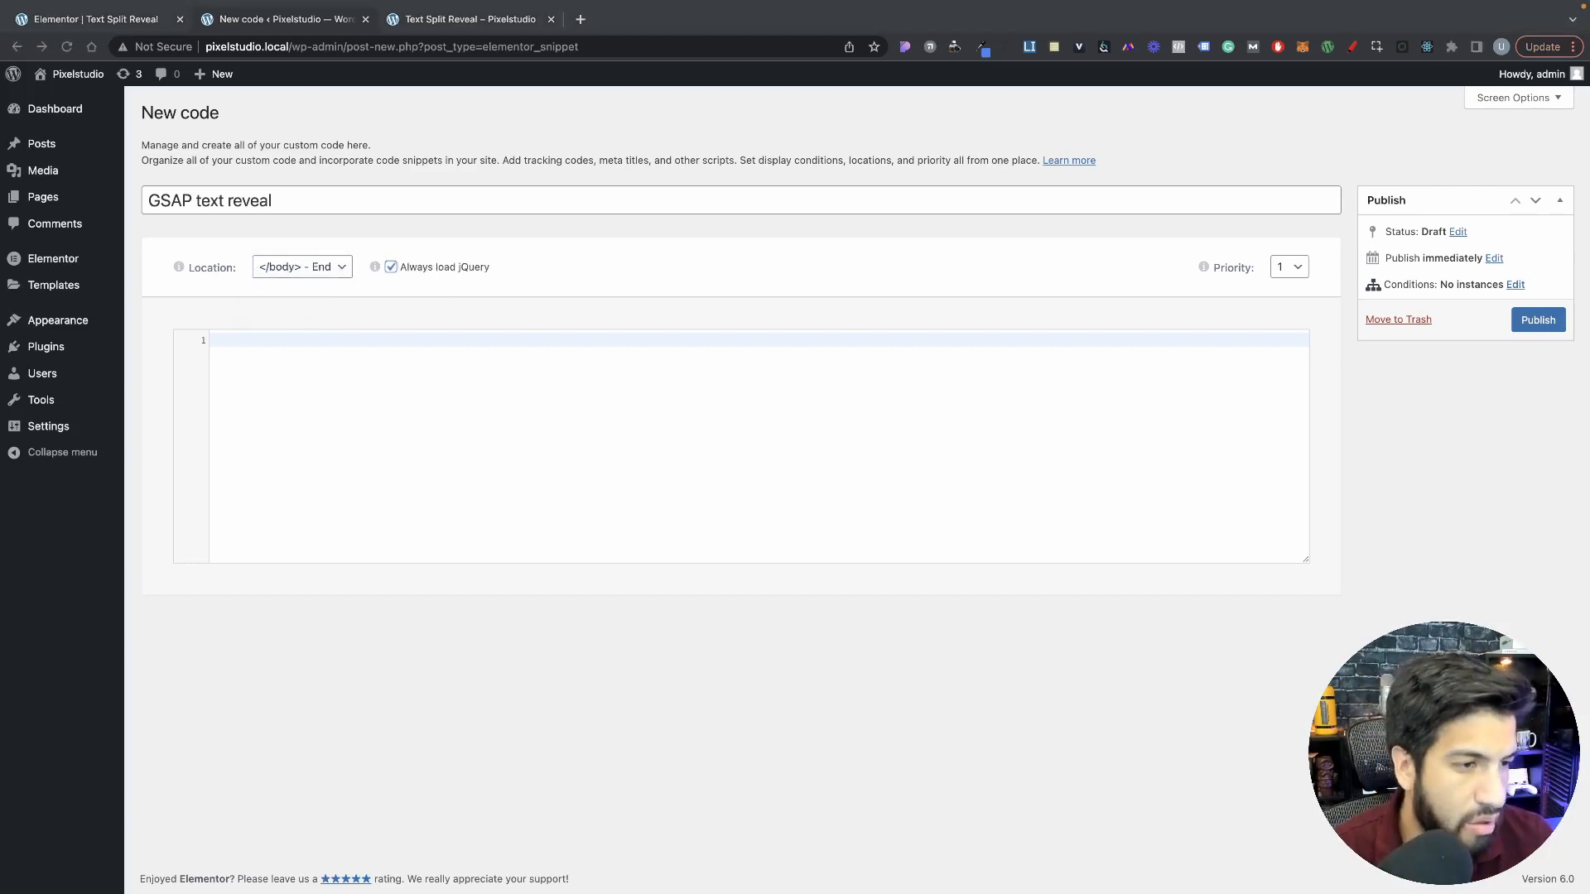
key("super+Tab")
type("<script> ;(function(){   let chck_if_gsap_loaded = setInterval(function(){       if(window.gsap){           text_reveal();           clearInterval(chck_if_gsap_loaded);       }   }, 500);  function text_reveal(){  const textWidget = '.text-reveal h2';  const changeText = (newtext) => { jQuery(textWidget).text(newtext); };  const tl = gsap.timeline({ repeat: -1 }); tl.call(changeText, ['Web Design & Development For Small Businesses']); tl.fromTo(textWidget, { y: '100%' }, {y: '0%', ease: 'power.out' },'<25%' ); tl.to(textWidget, { y:'-100%', ease: 'power.out'},'+=5'); tl.call(changeText, ['Contact us today to discuss your website design project']); tl.fromTo(textWidget, { y: '100%' }, {y: '0%', ease: 'power.out' },'<25%' ); tl.to(textWidget, { y:'-100%', ease: 'power.out'}, '+=5');   }})();   </script> <script src=\"https://cdnjs.cloudflare.com/ajax/libs/gsap/3.9.0/gsap.min.js\"></script>")
left_click(438, 524)
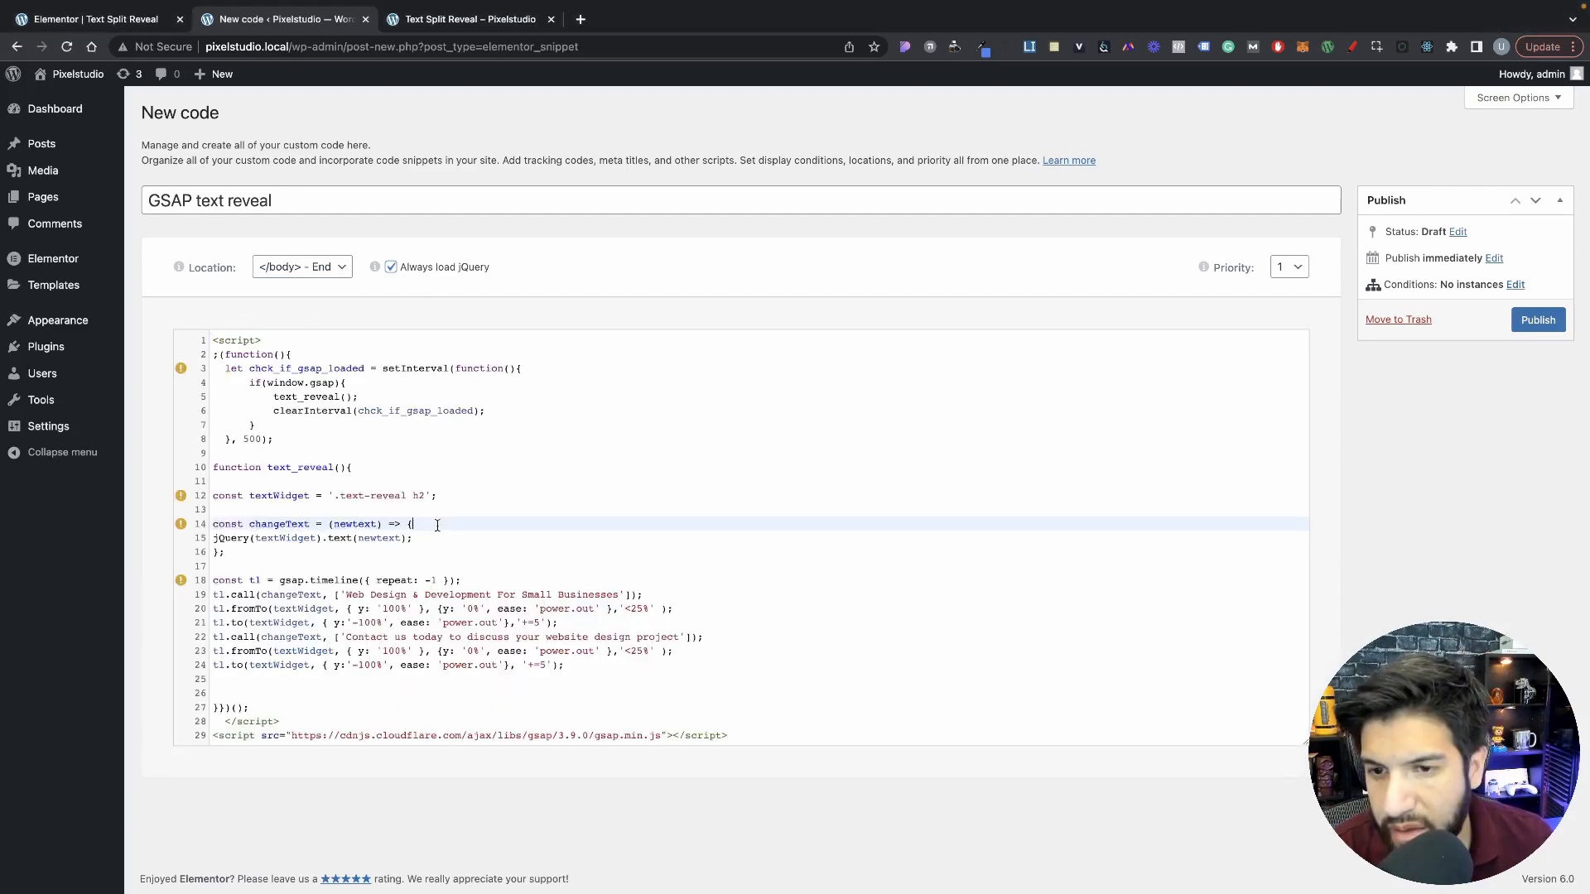
Step: Compare the script's textWidget selector with the heading's CSS class and HTML tag options, and view the page preview
left_click(445, 495)
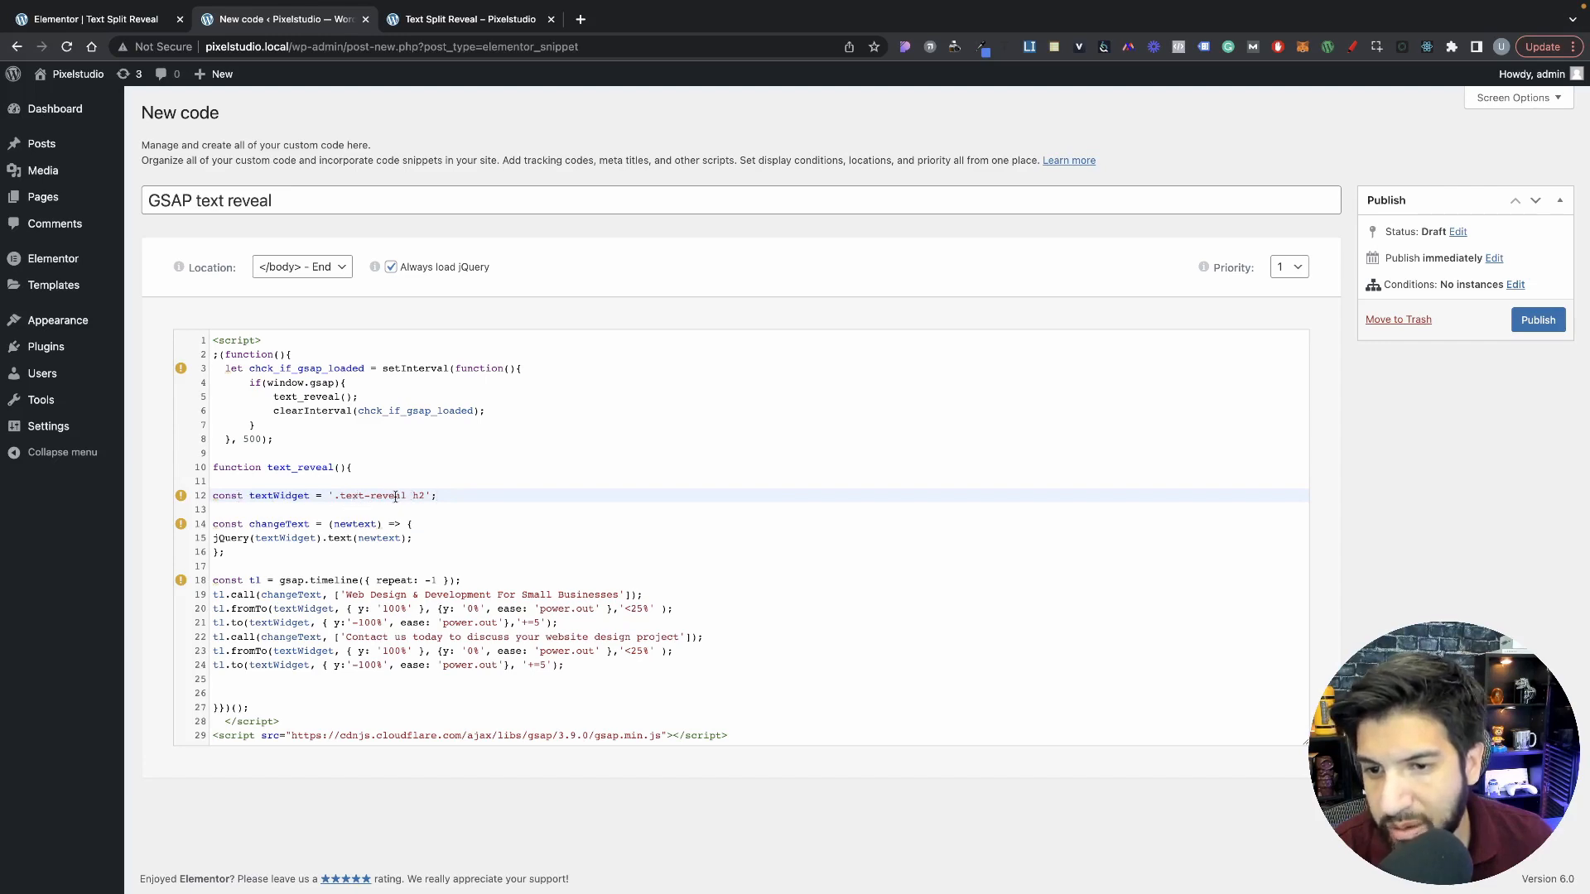
left_click(157, 20)
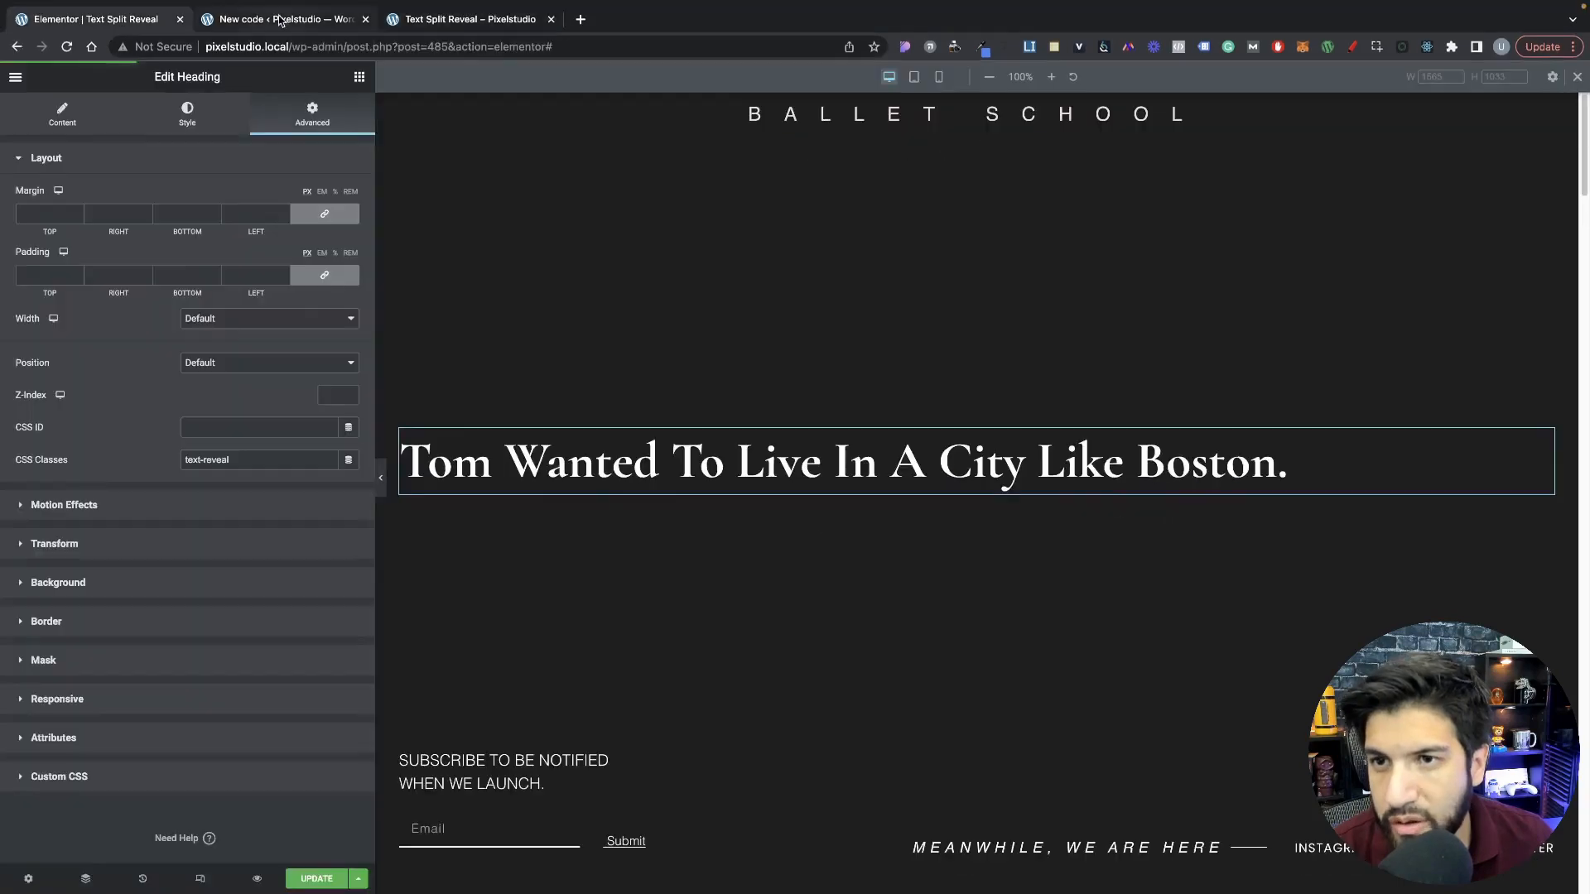
left_click(280, 19)
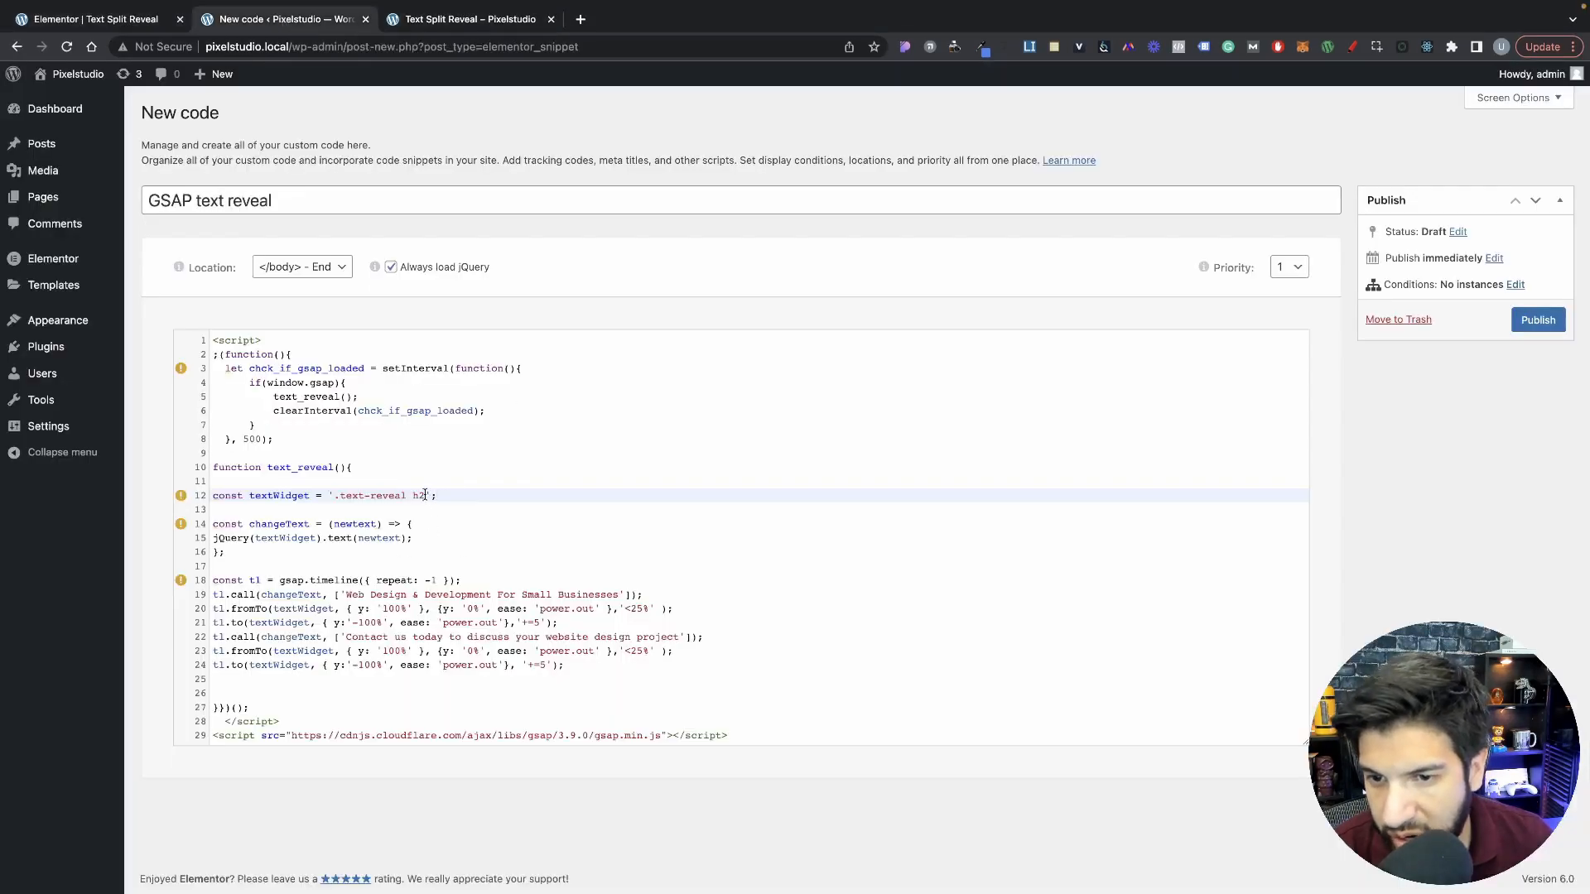
left_click(126, 24)
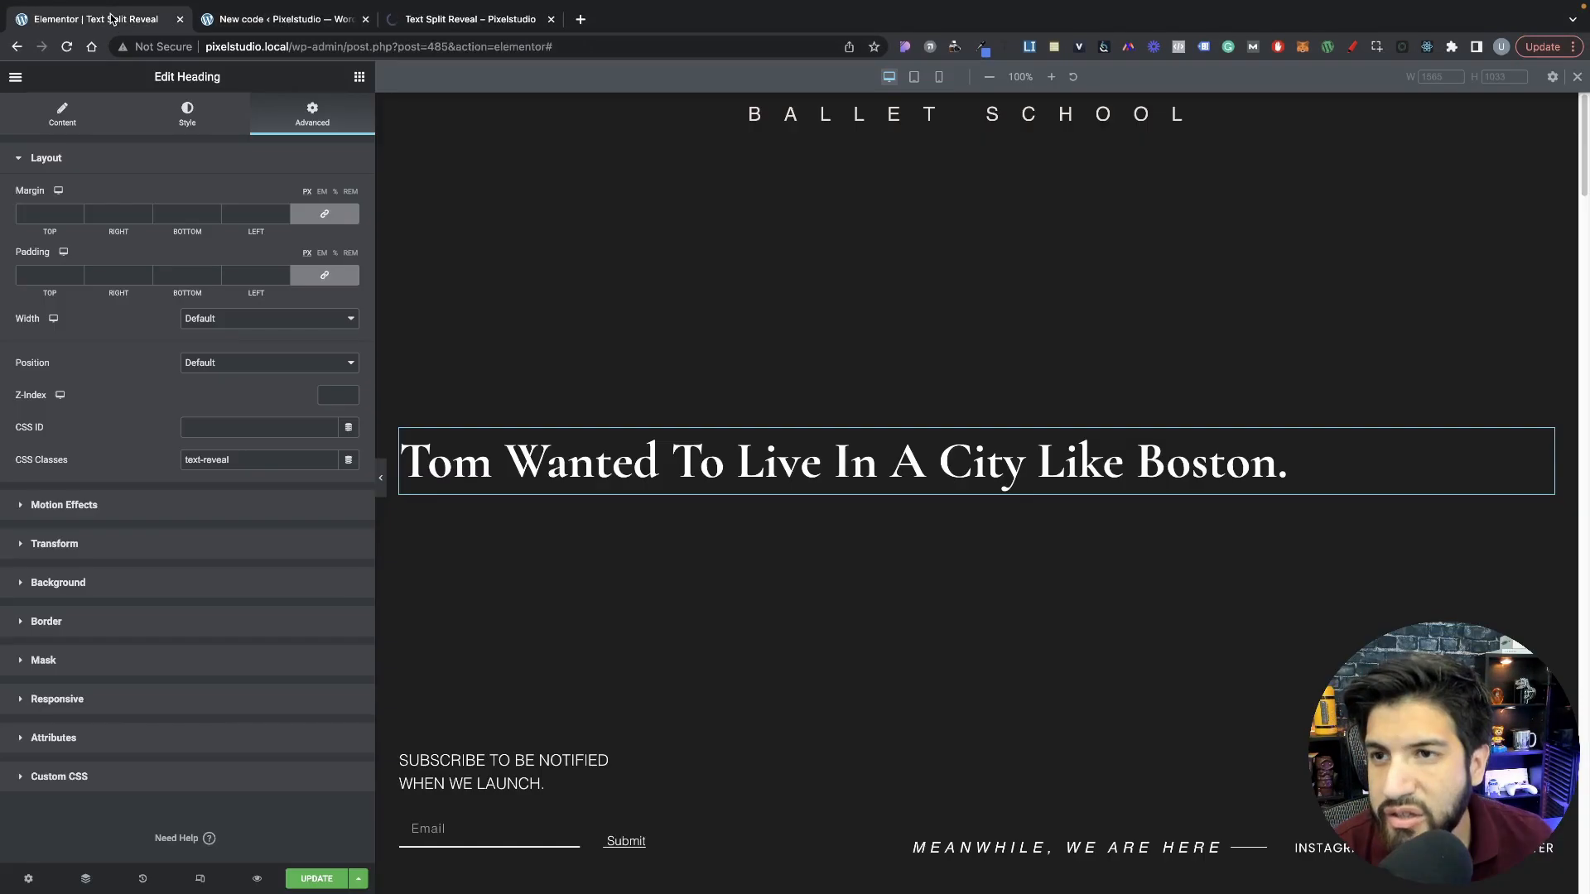
left_click(70, 123)
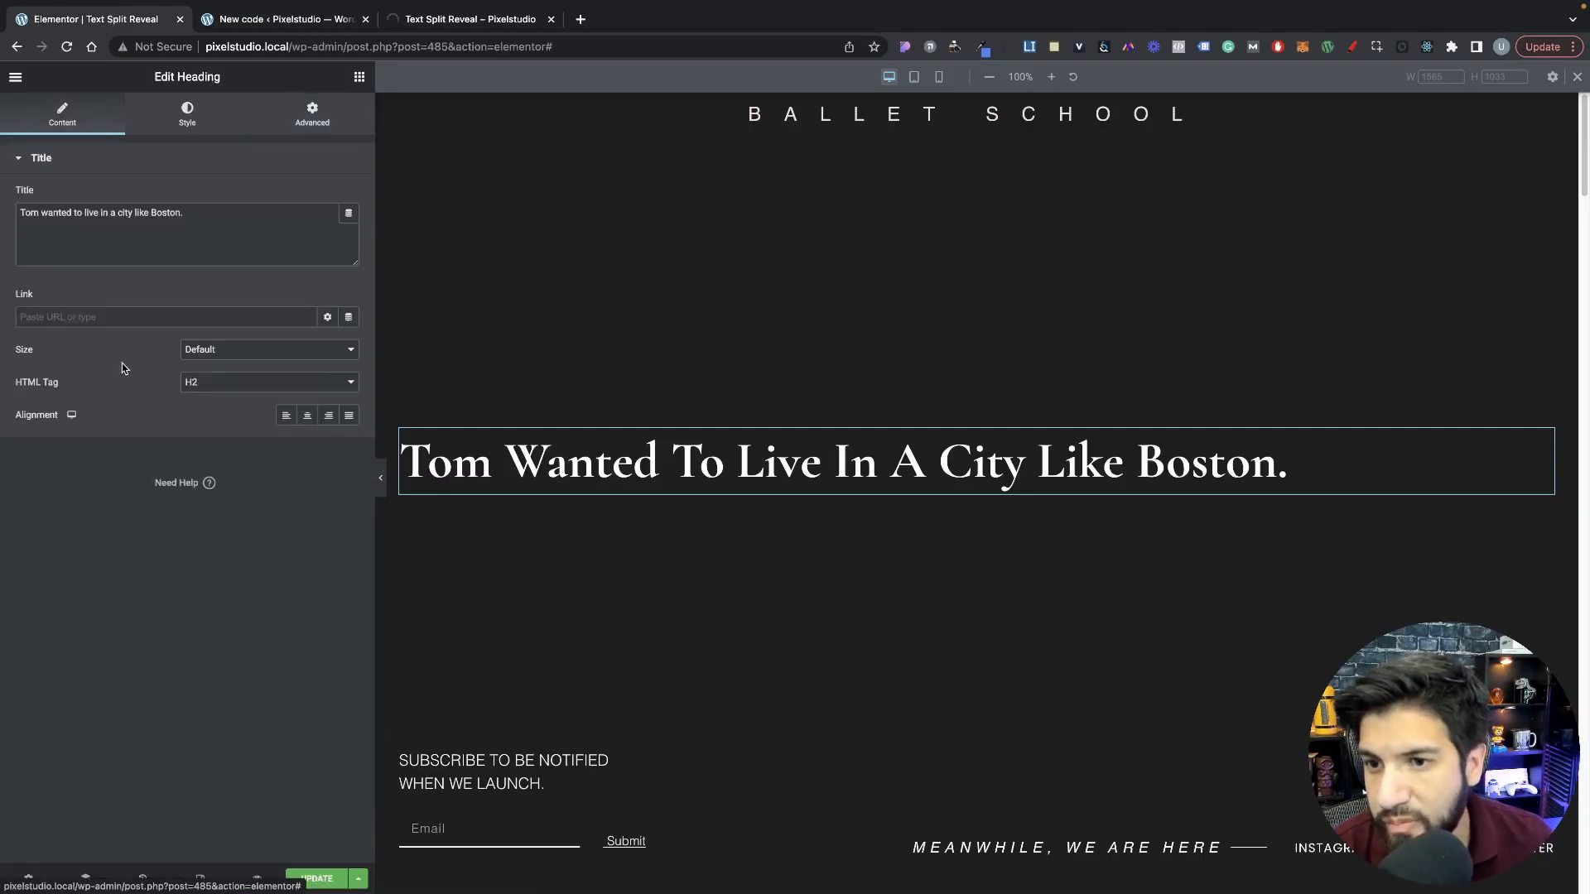
left_click(226, 386)
left_click(150, 390)
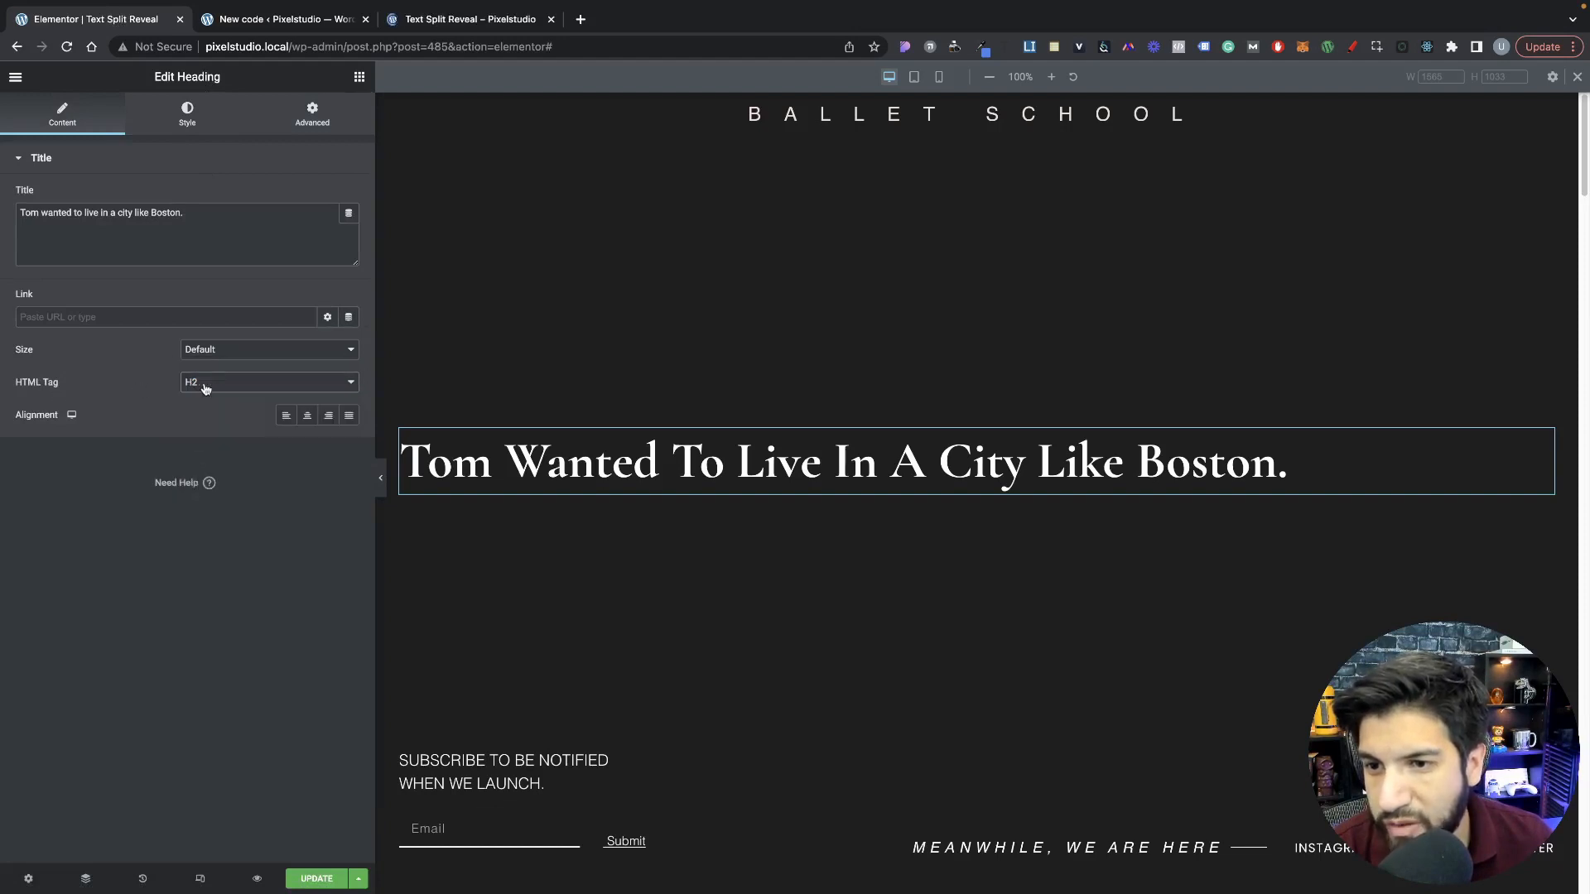
left_click(206, 386)
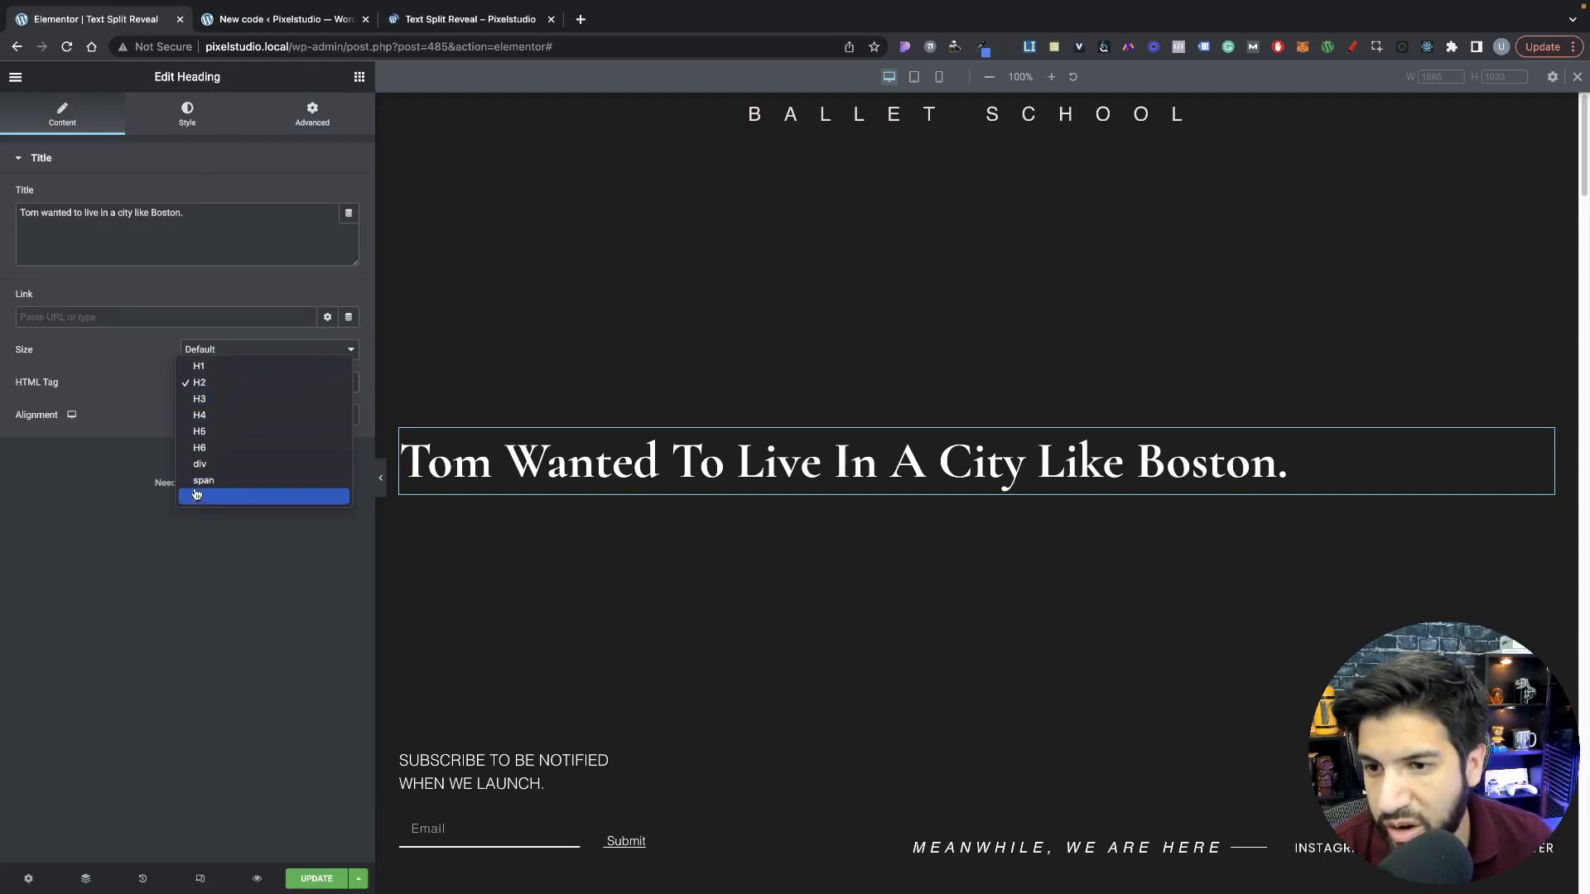
left_click(142, 405)
left_click(468, 25)
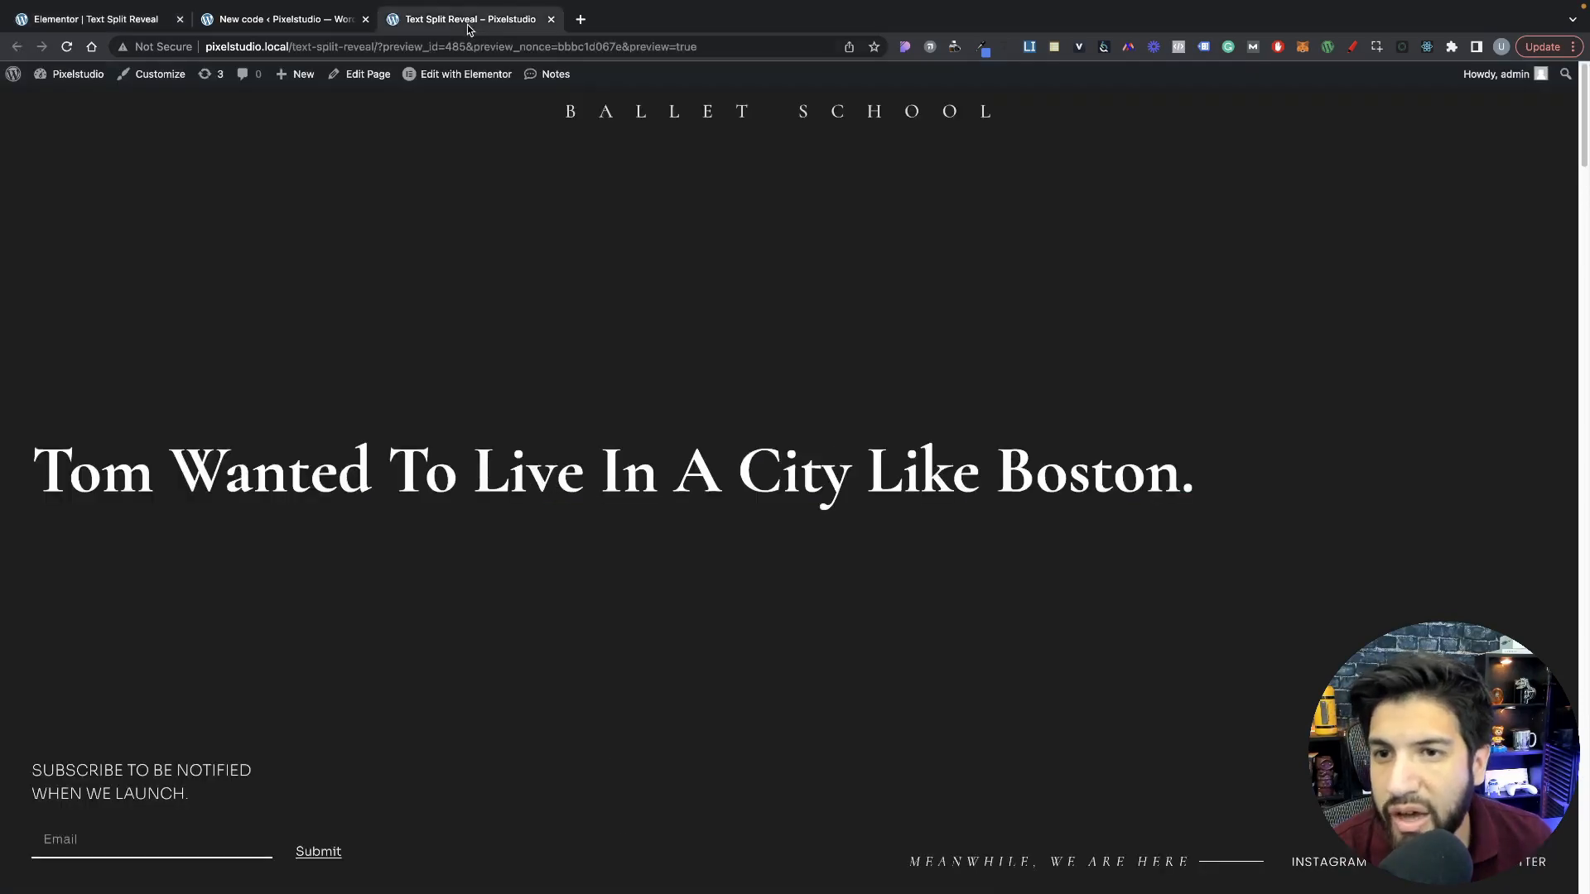
left_click(312, 15)
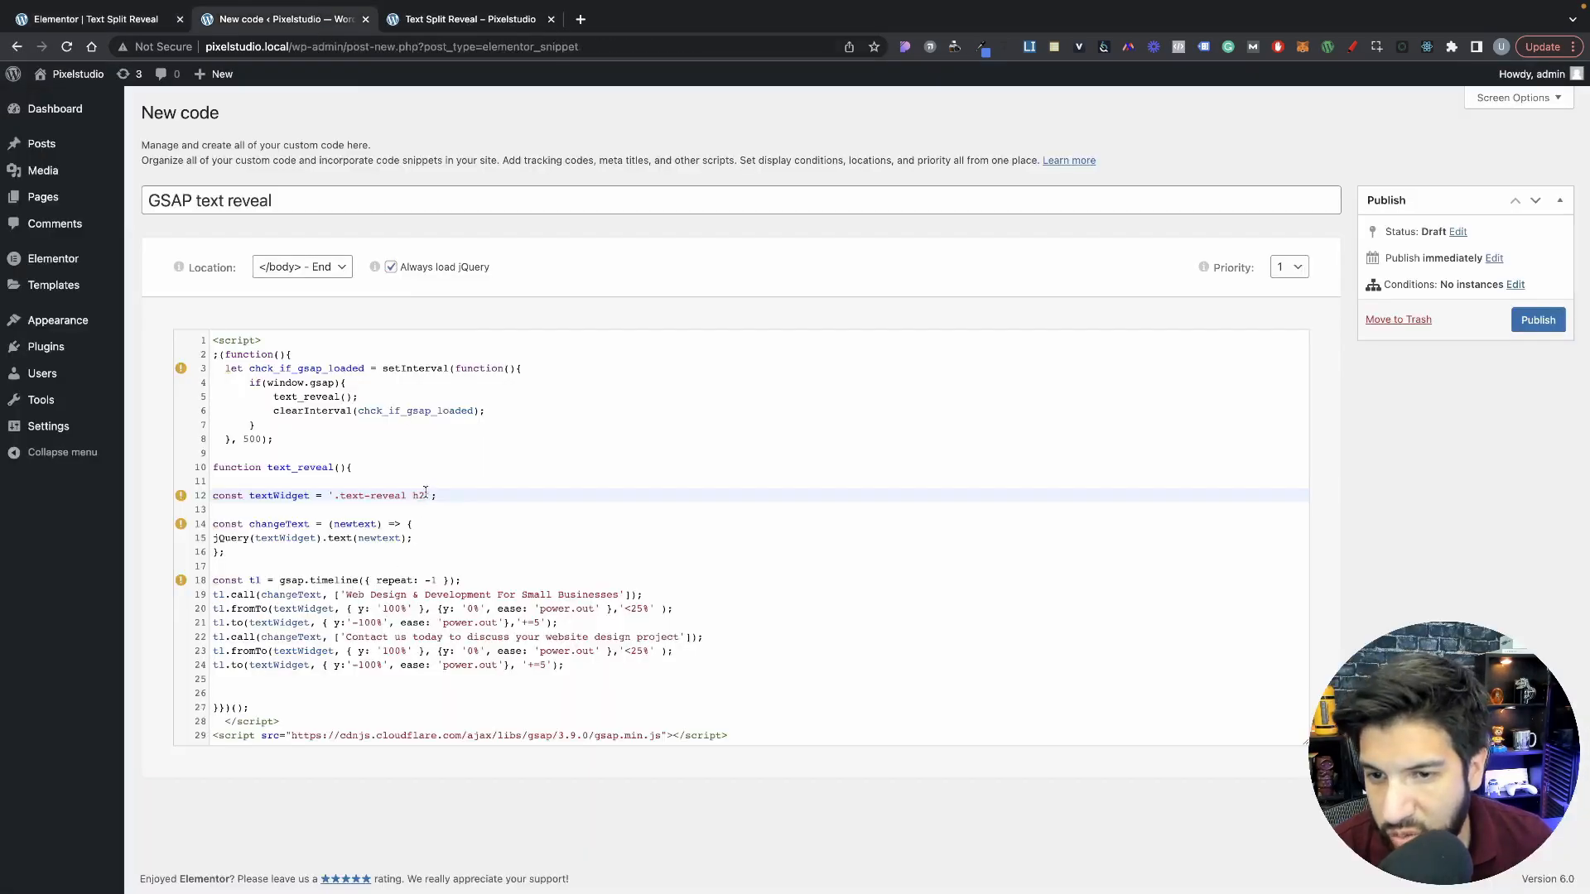
Step: Try h1 as the heading tag in the textWidget selector and restore it to h2
left_click(429, 496)
key("BackSpace")
type("1")
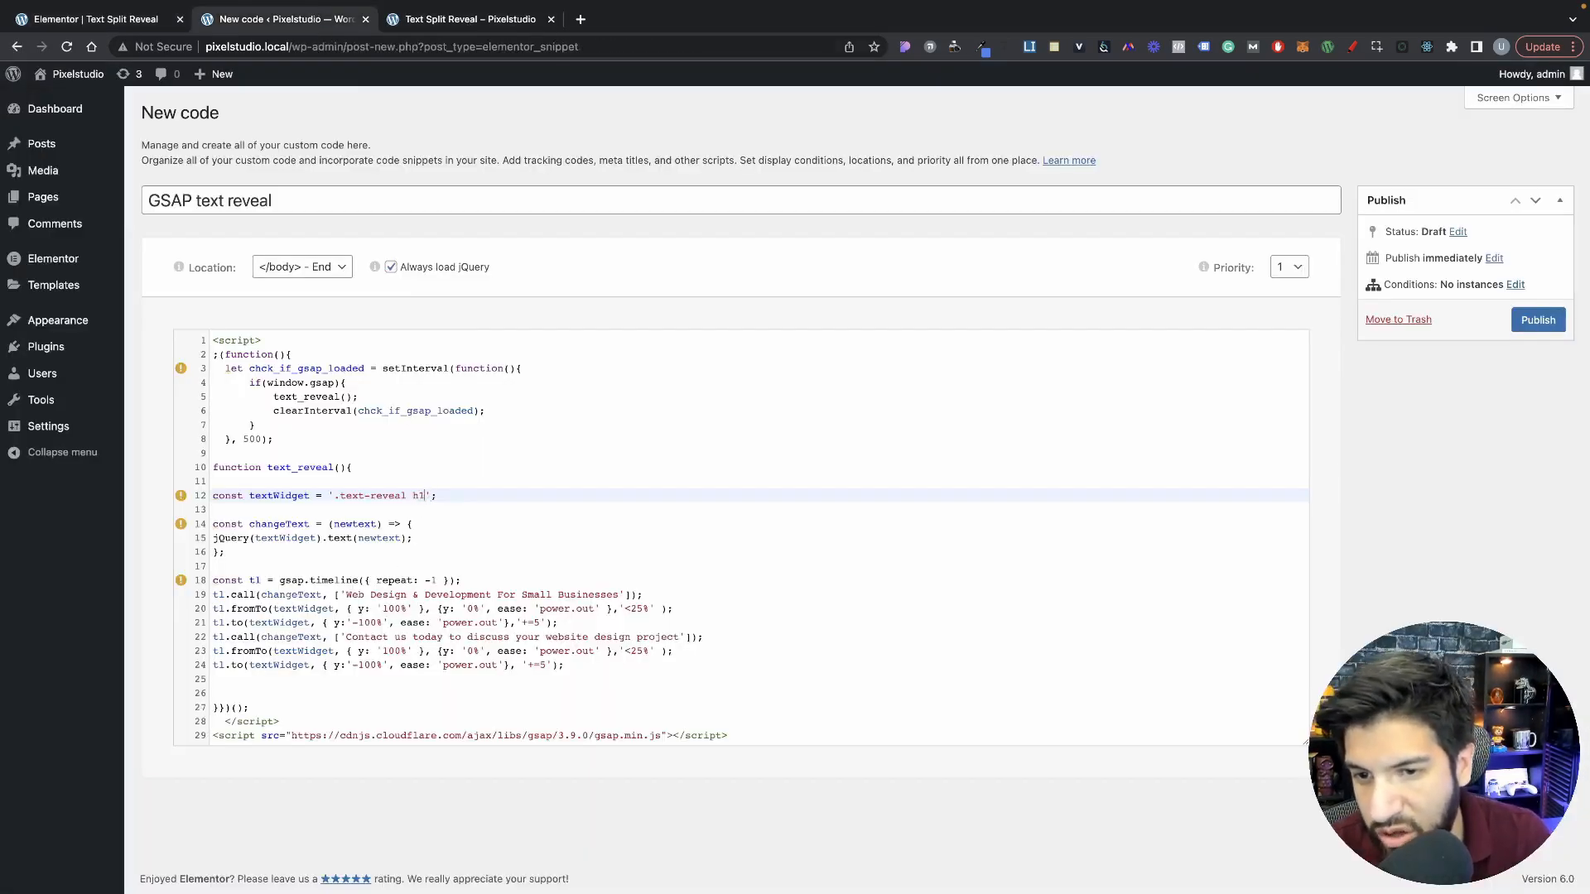
key("BackSpace")
type("2")
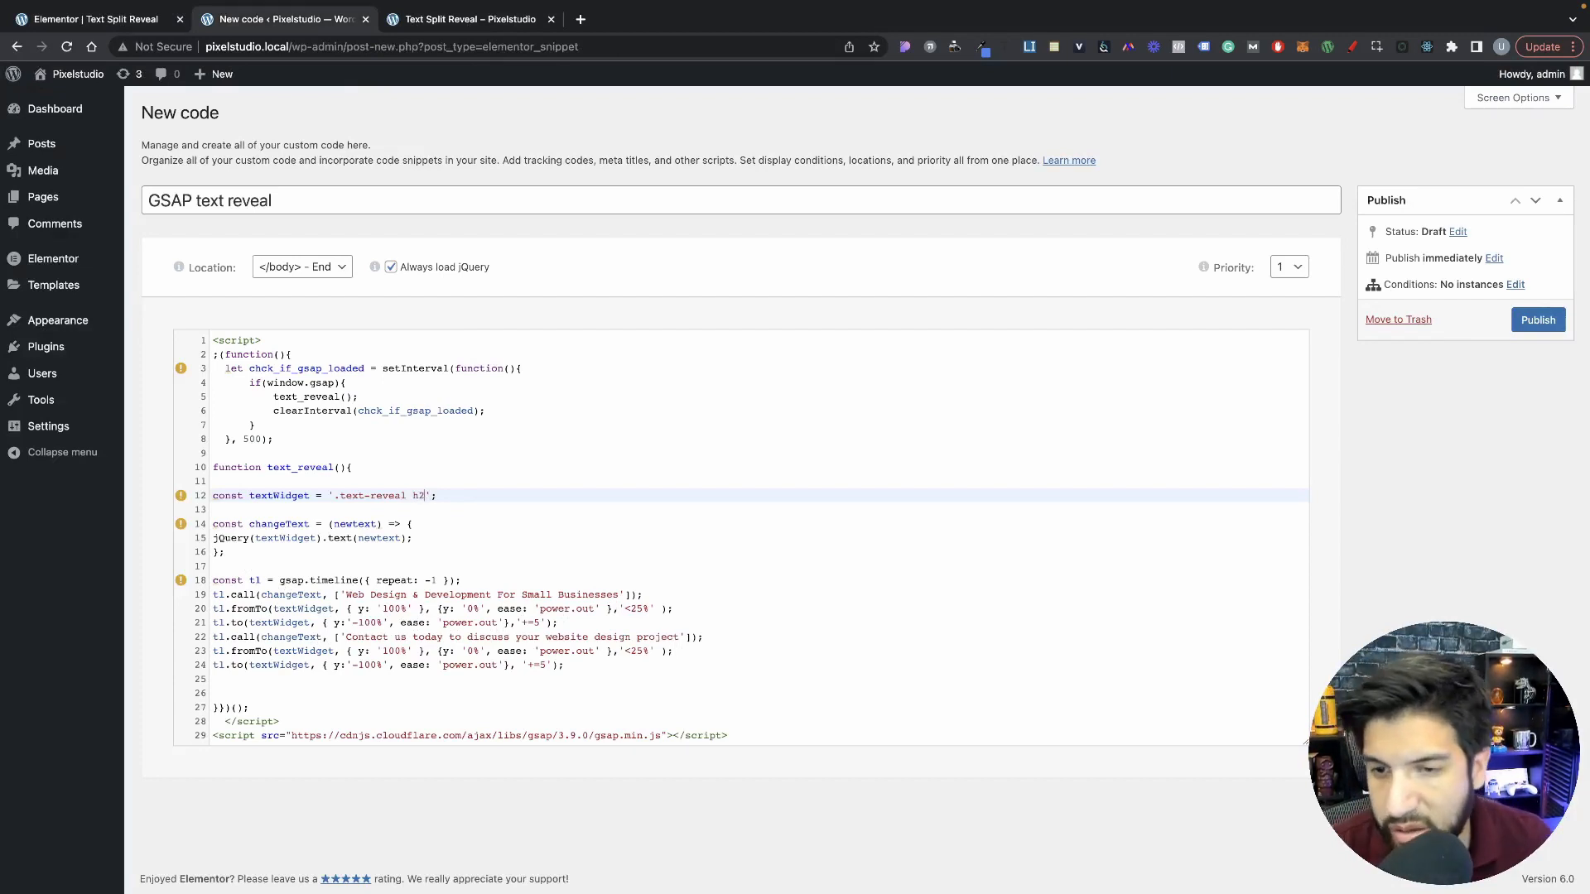
left_click(443, 522)
left_click(451, 496)
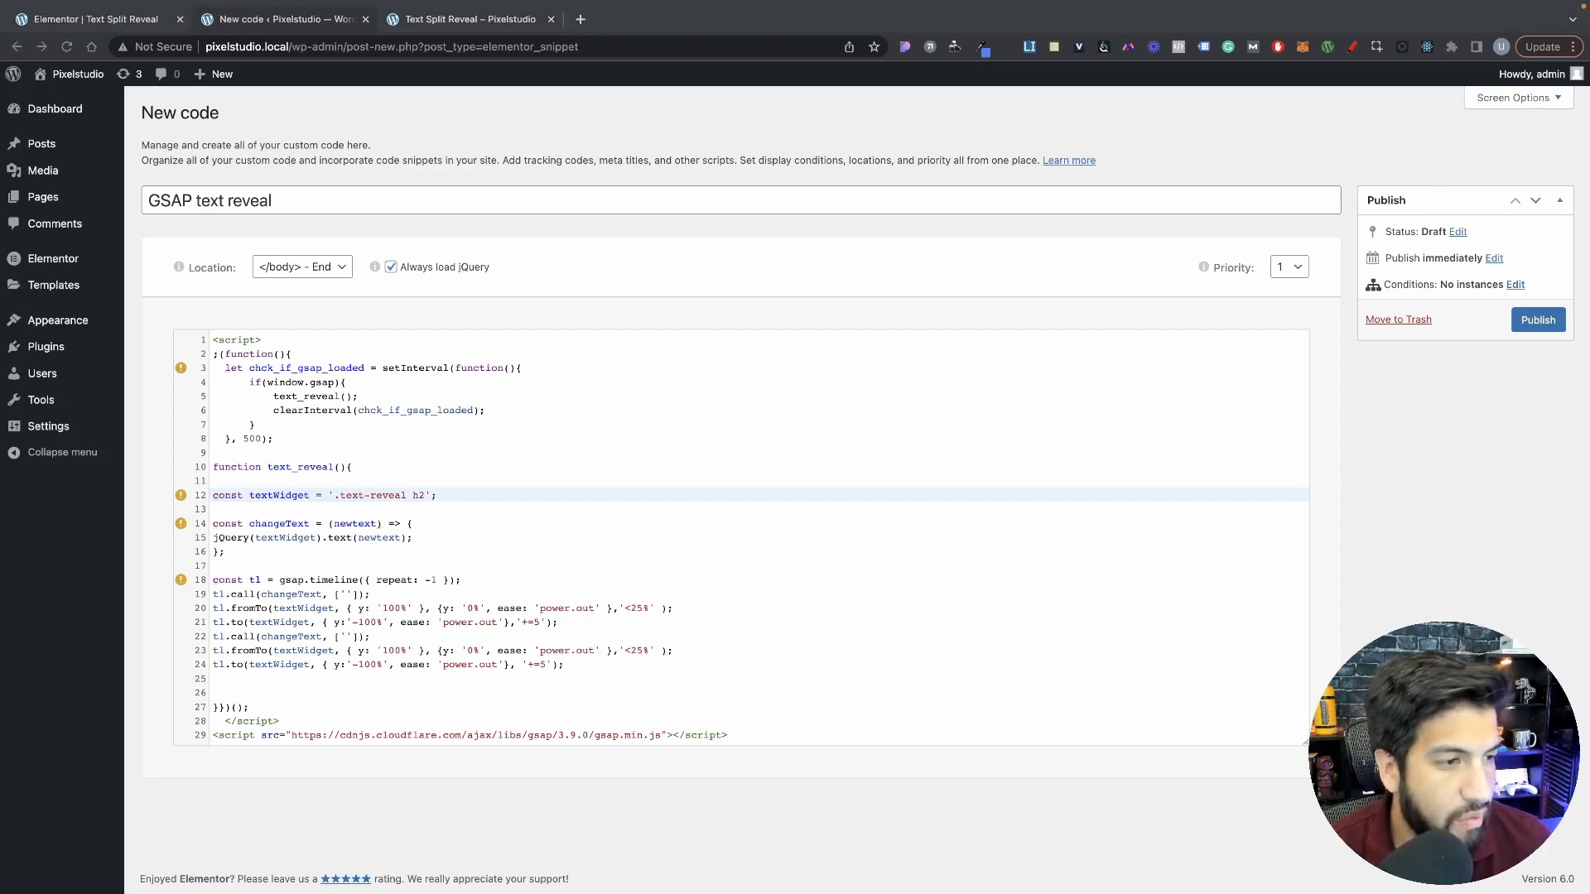
Step: Insert "Tom wanted to live in a city like Boston." as the first changeText call's text, keeping the call on one line
left_click(142, 15)
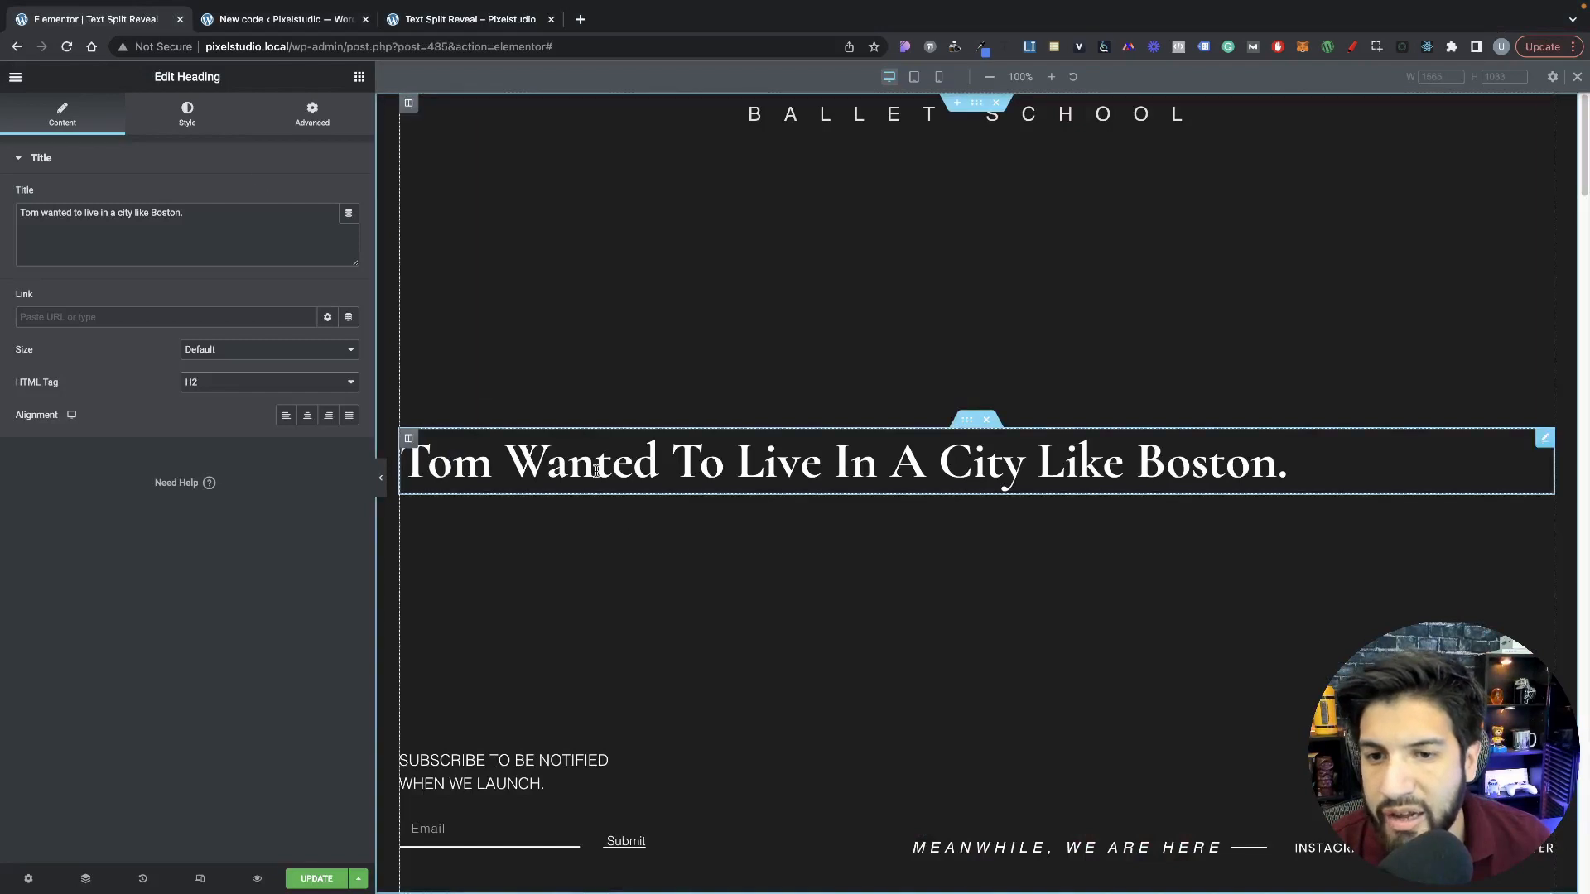
key("ctrl+Tab")
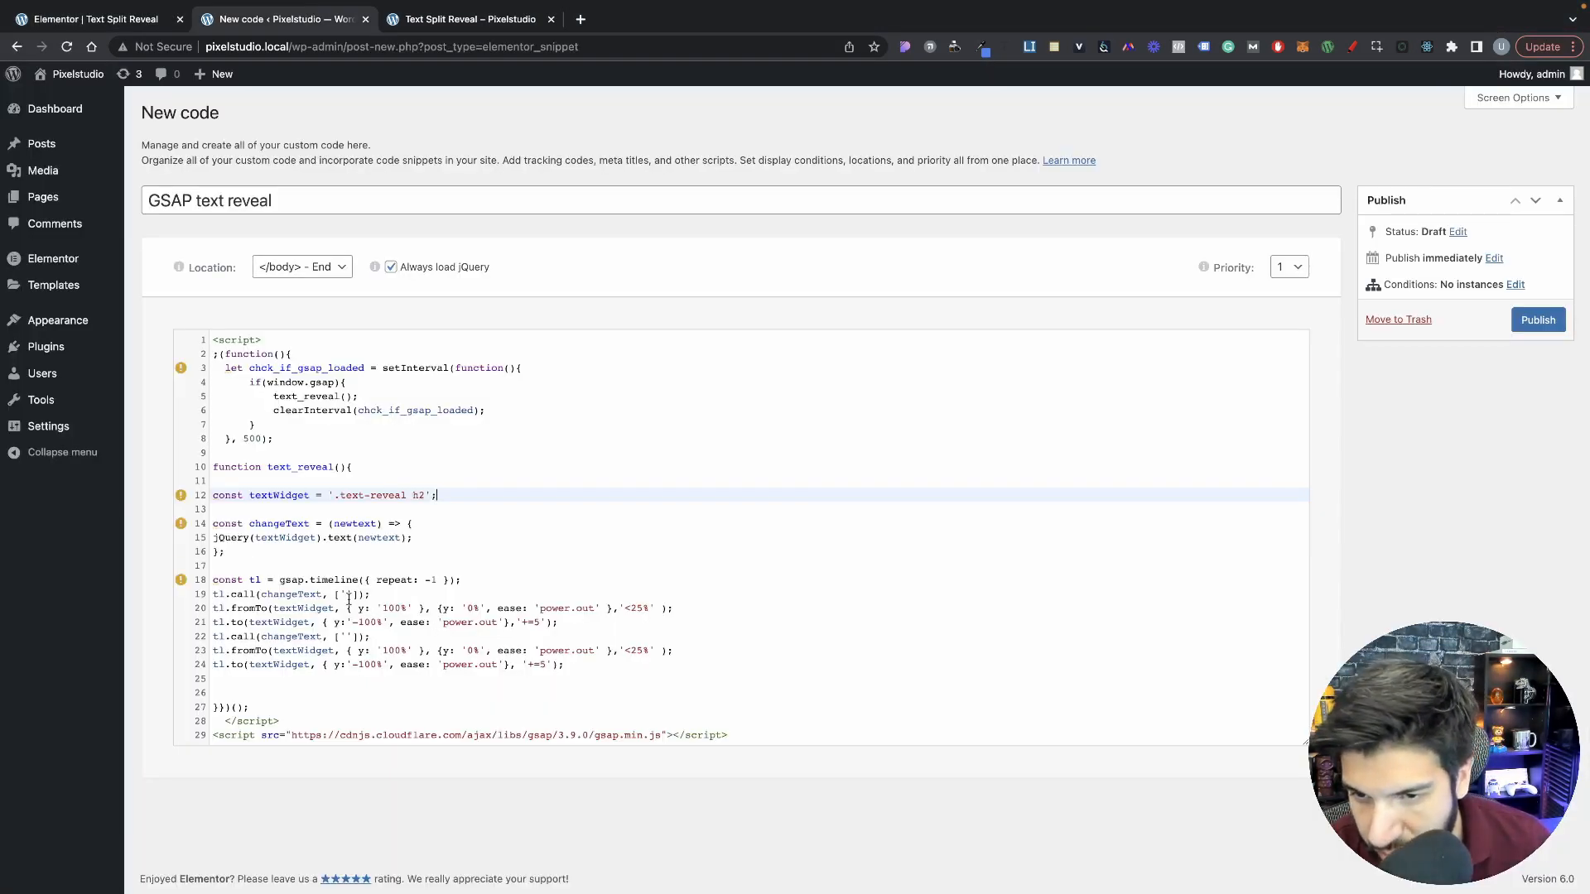
left_click(347, 595)
type("Tom wanted to live in a city like Boston.")
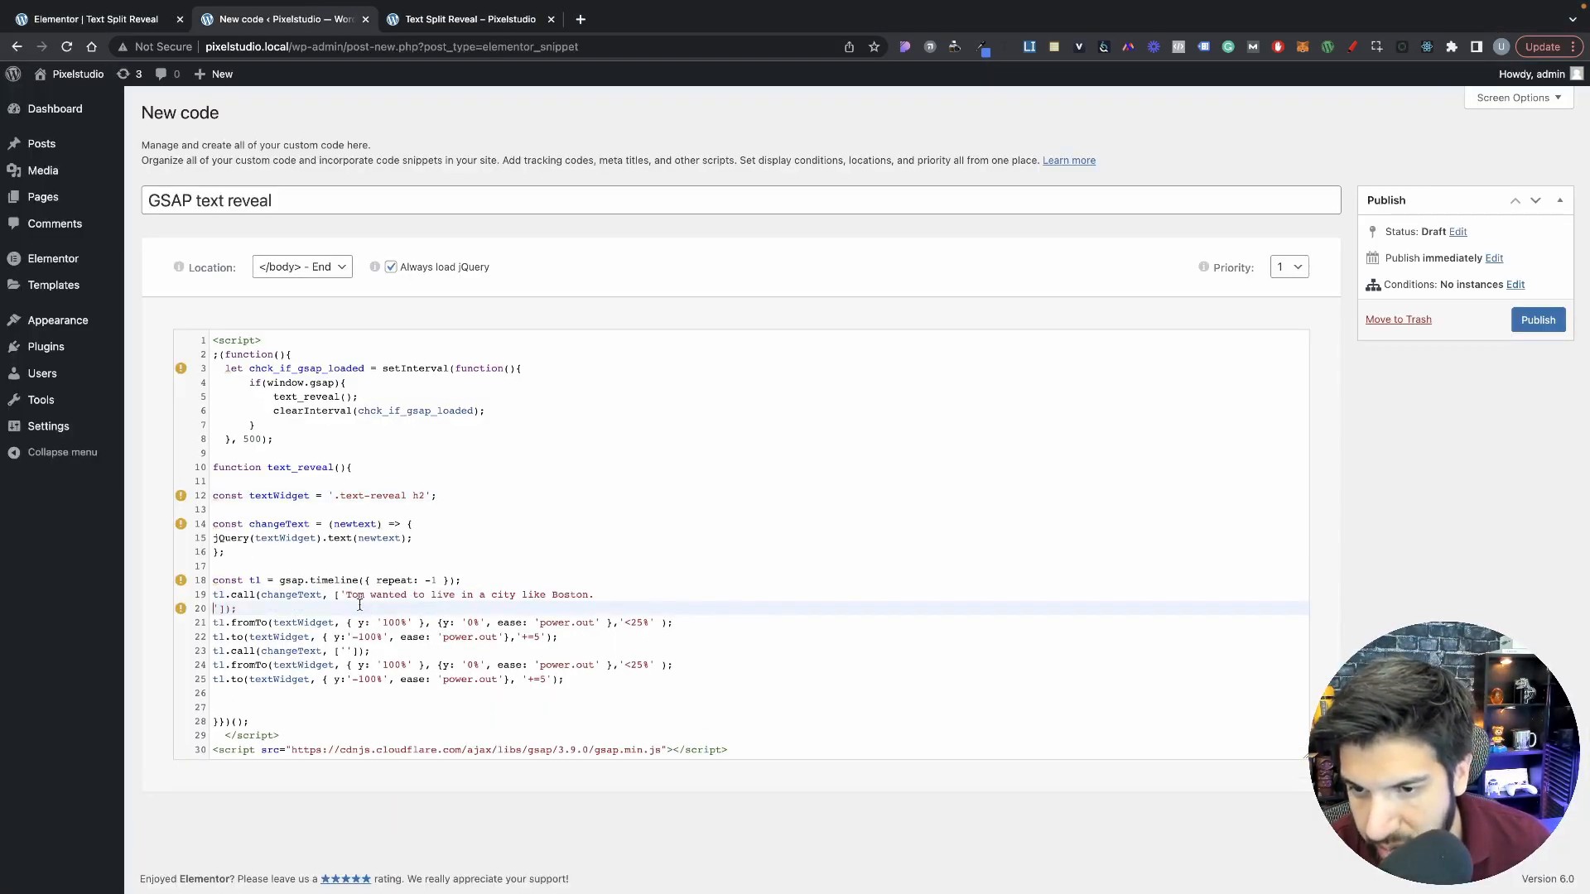
key("BackSpace")
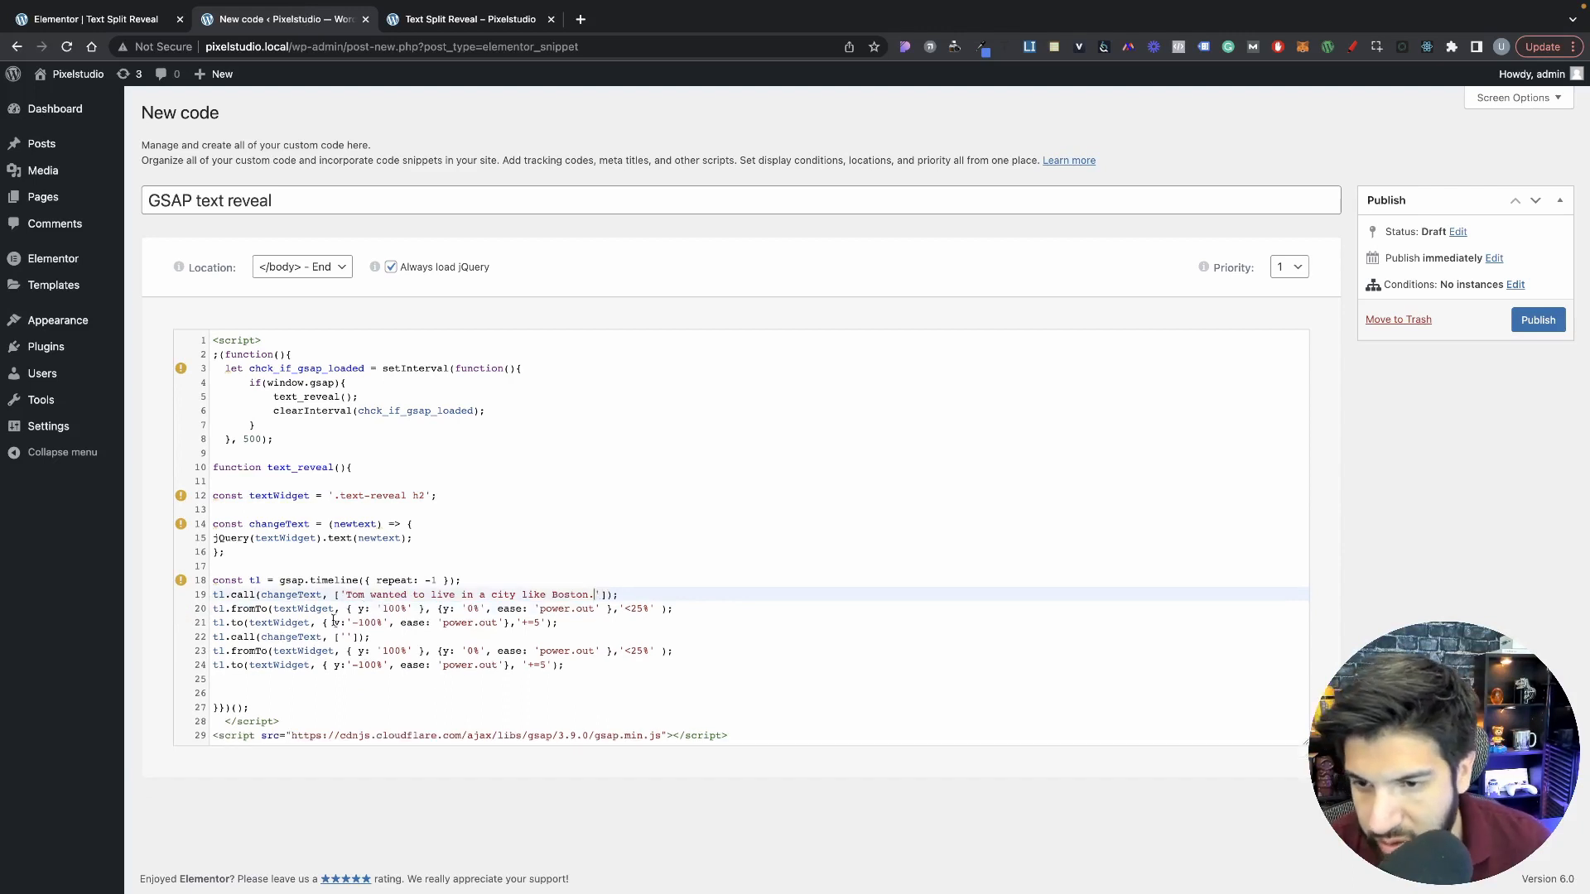
key("Return")
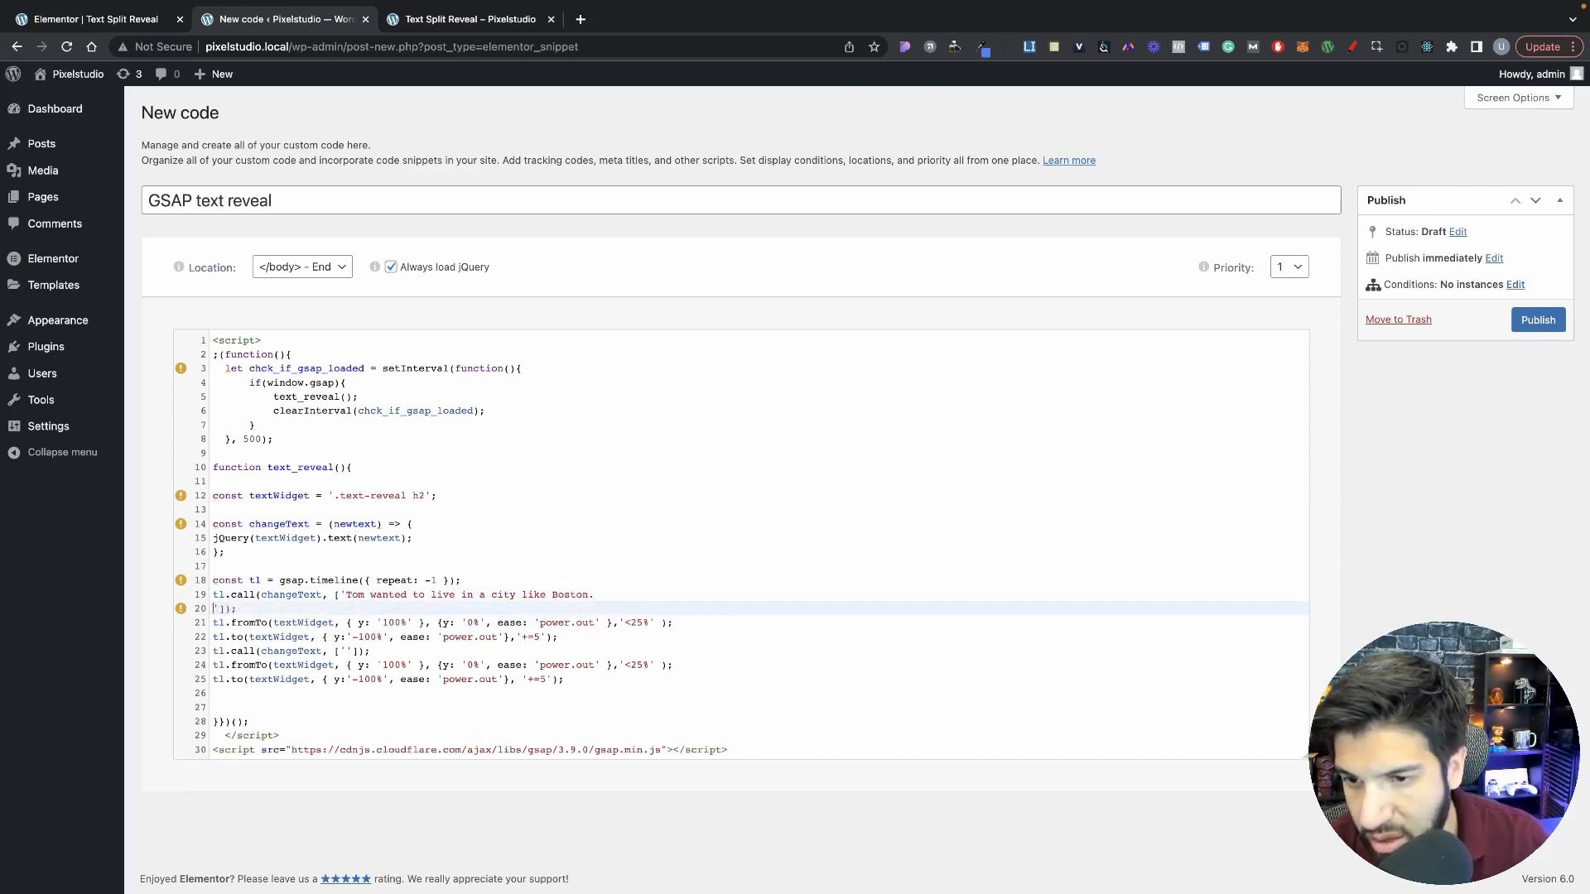
key("BackSpace")
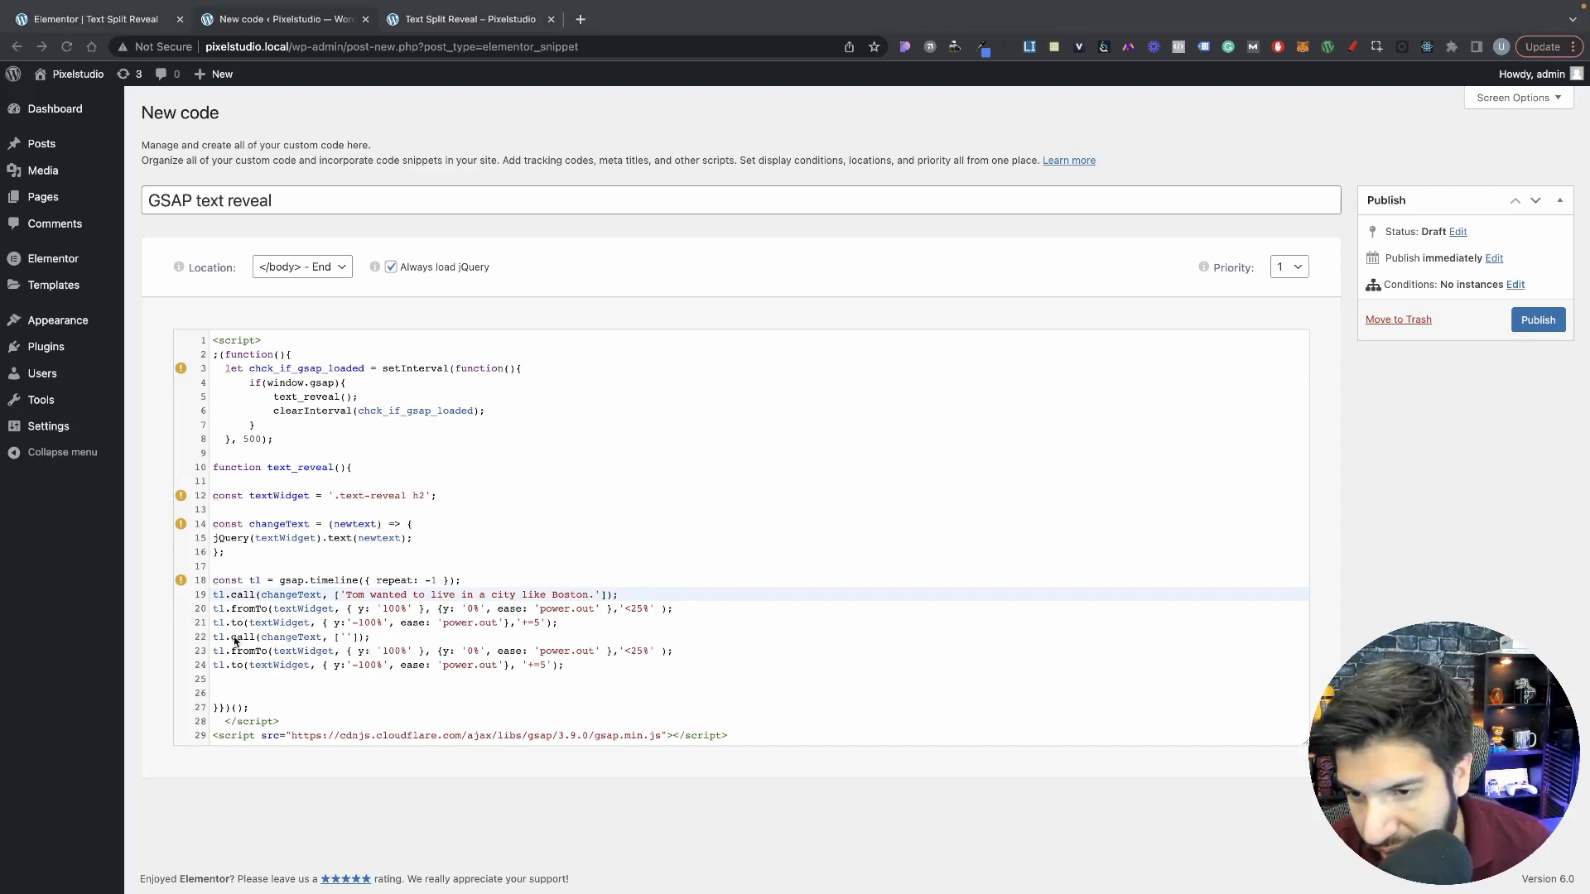
Step: Insert "She was riding on a high-speed train." as the second changeText call's text, keeping the call on one line
left_click(352, 639)
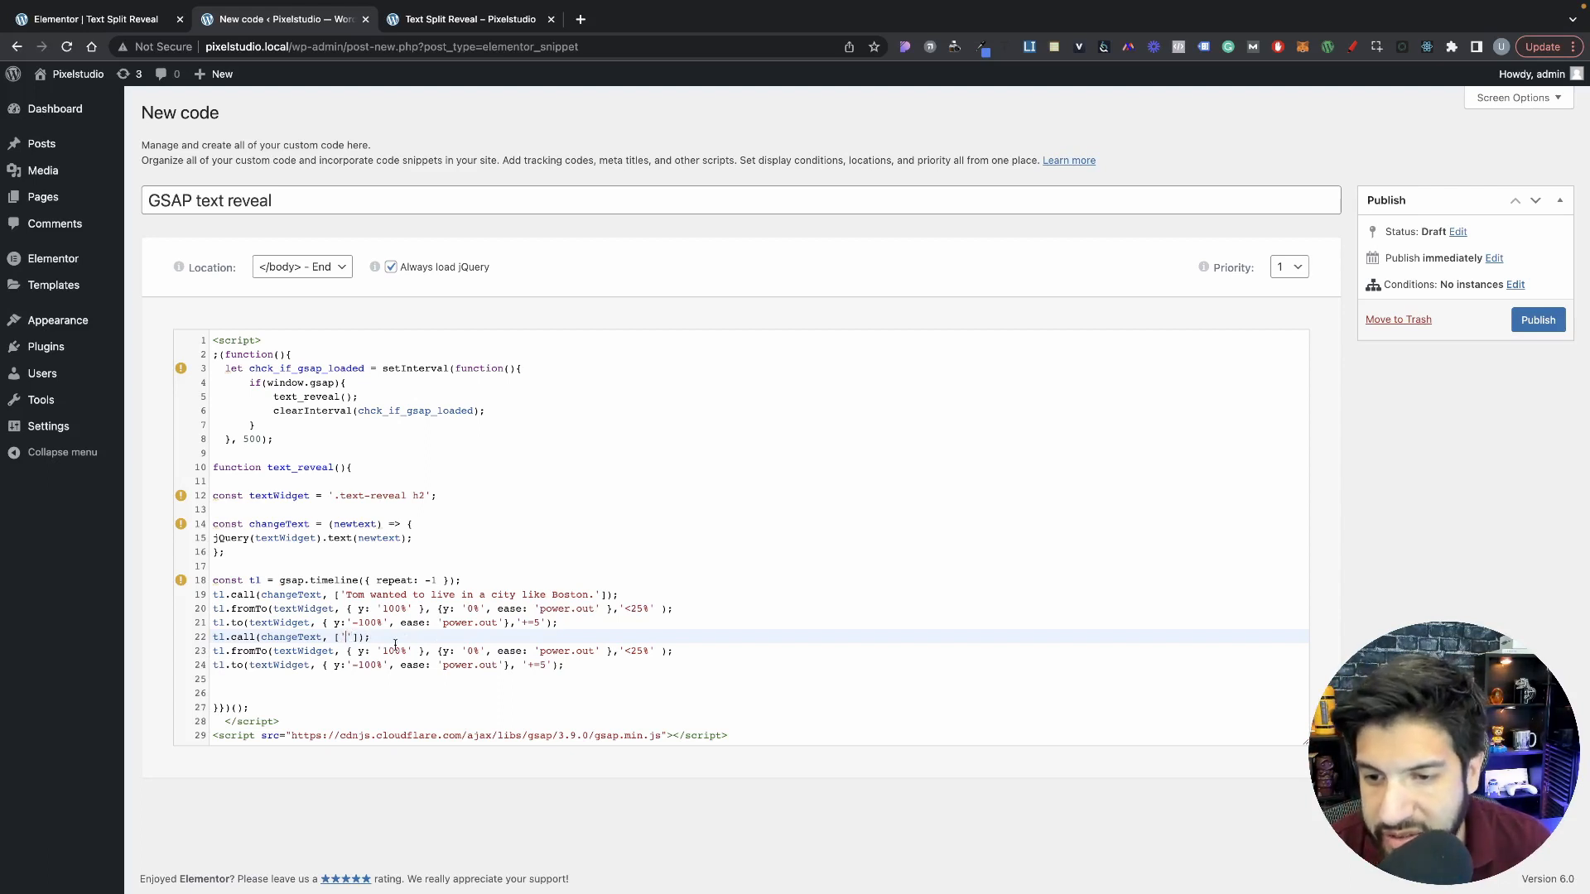
type("She was riding on a high-speed train.")
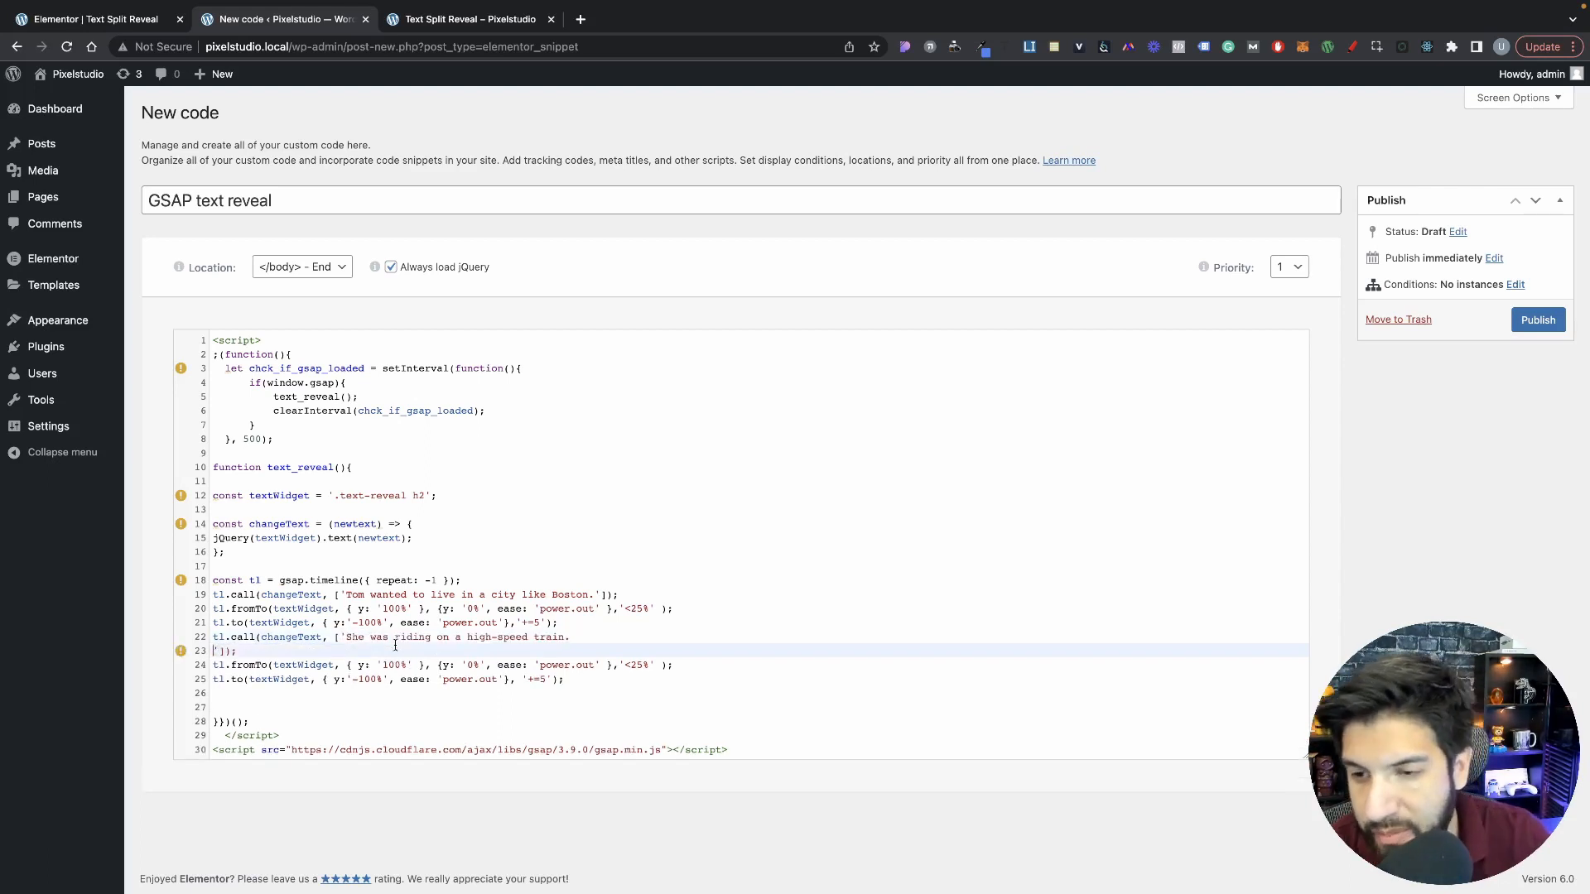
key("BackSpace")
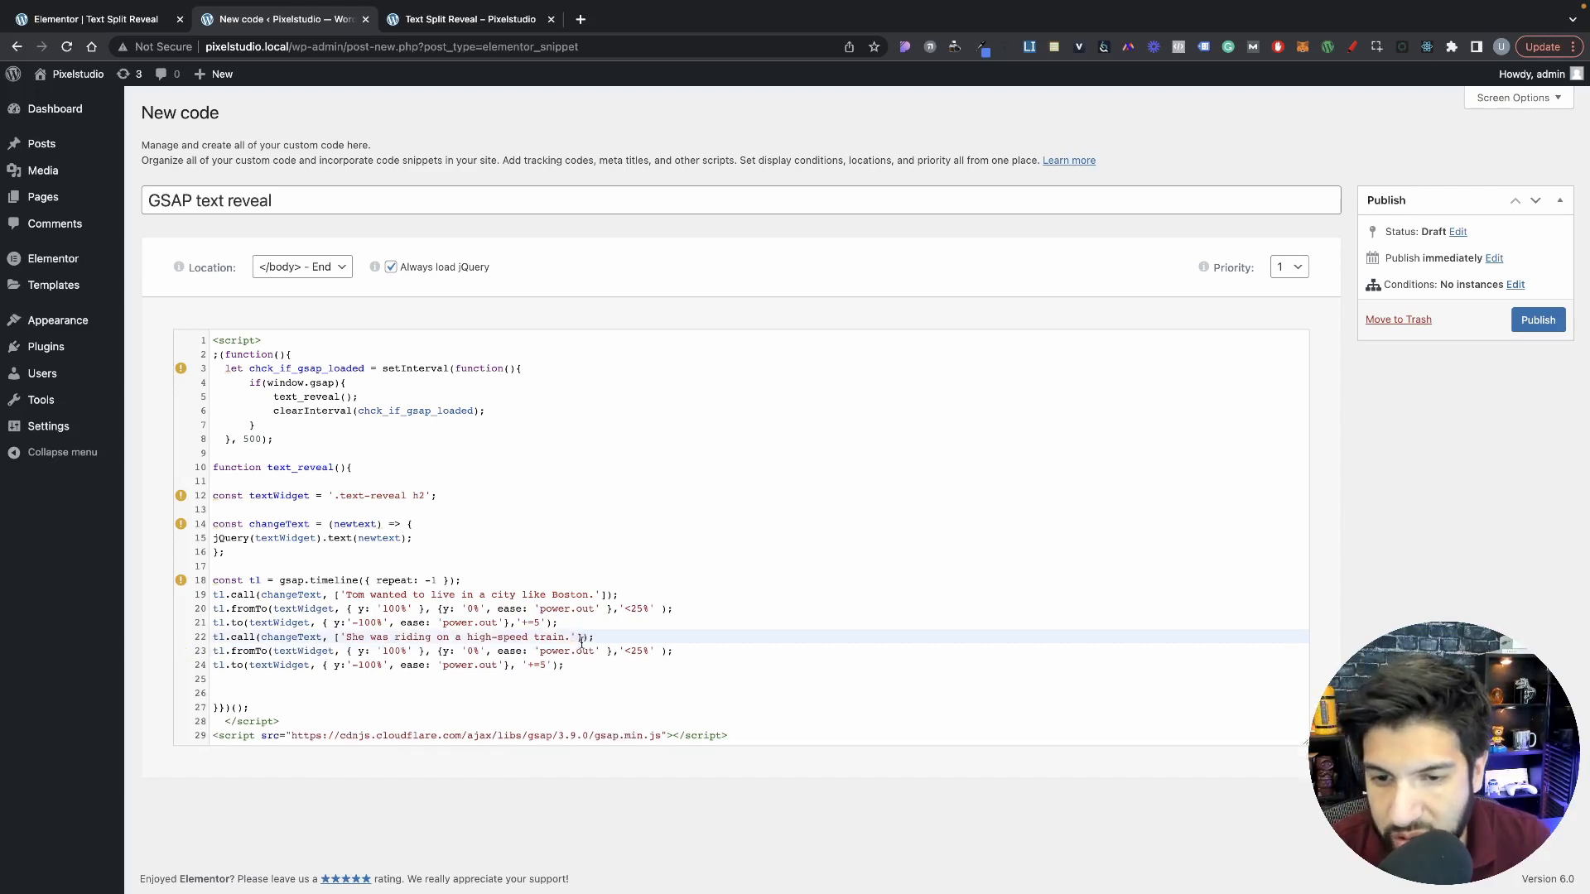
key("shift+Left")
key("shift+Left")
key("shift+Left")
key("shift+Left")
key("shift+Left")
key("shift+Left")
key("shift+Left")
key("shift+Left")
key("shift+Left")
key("shift+Left")
key("shift+Left")
key("Right")
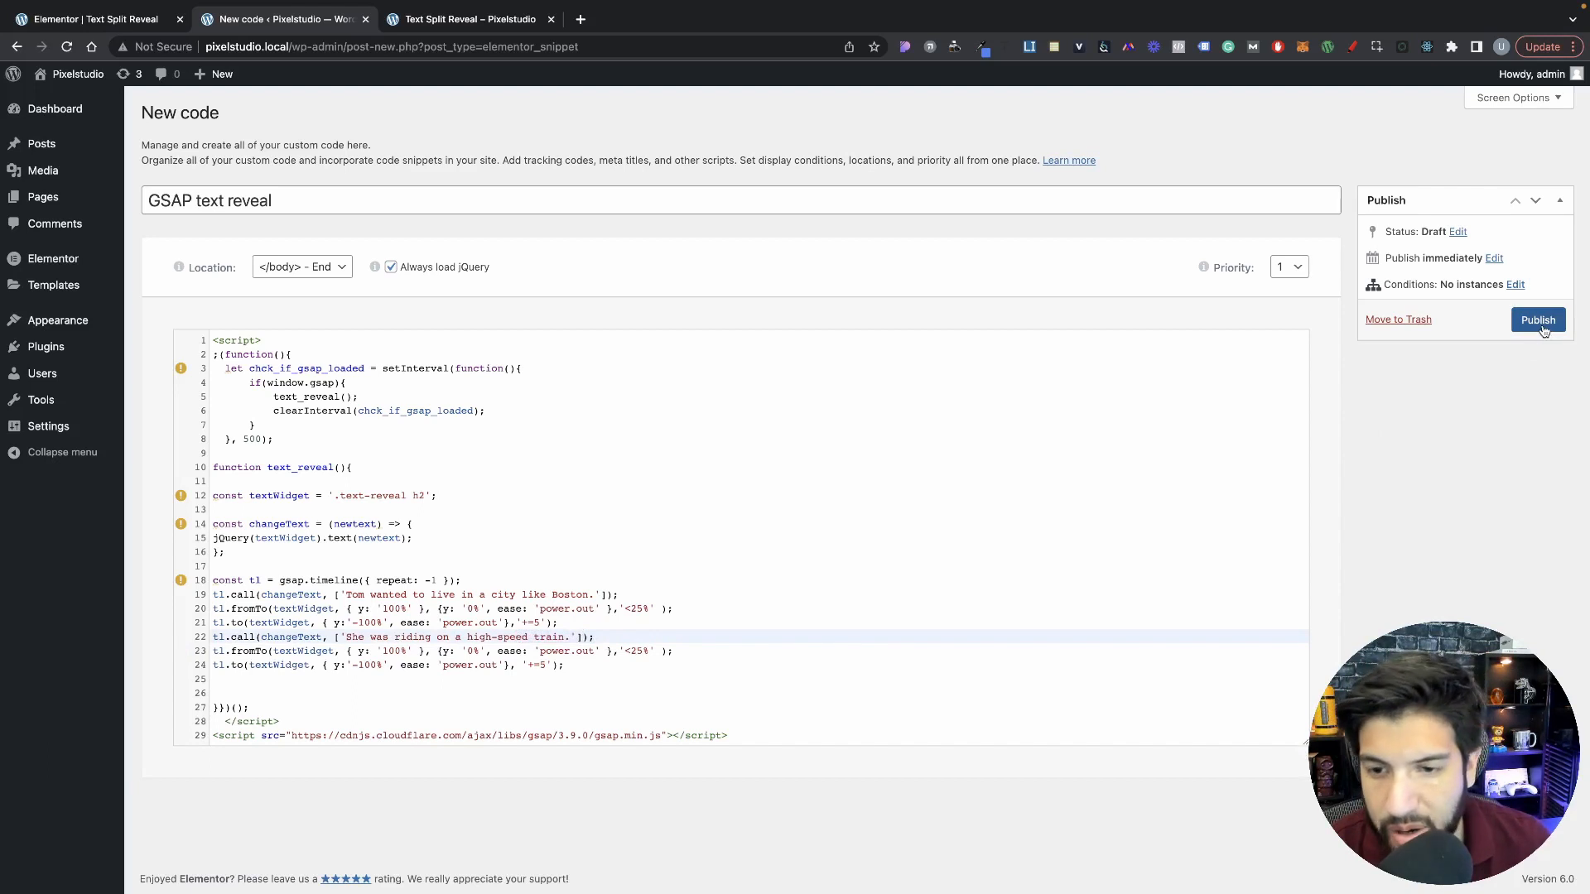
Step: Publish the code snippet with the display condition Include, Singular, Pages, Text Split Reveal
left_click(712, 495)
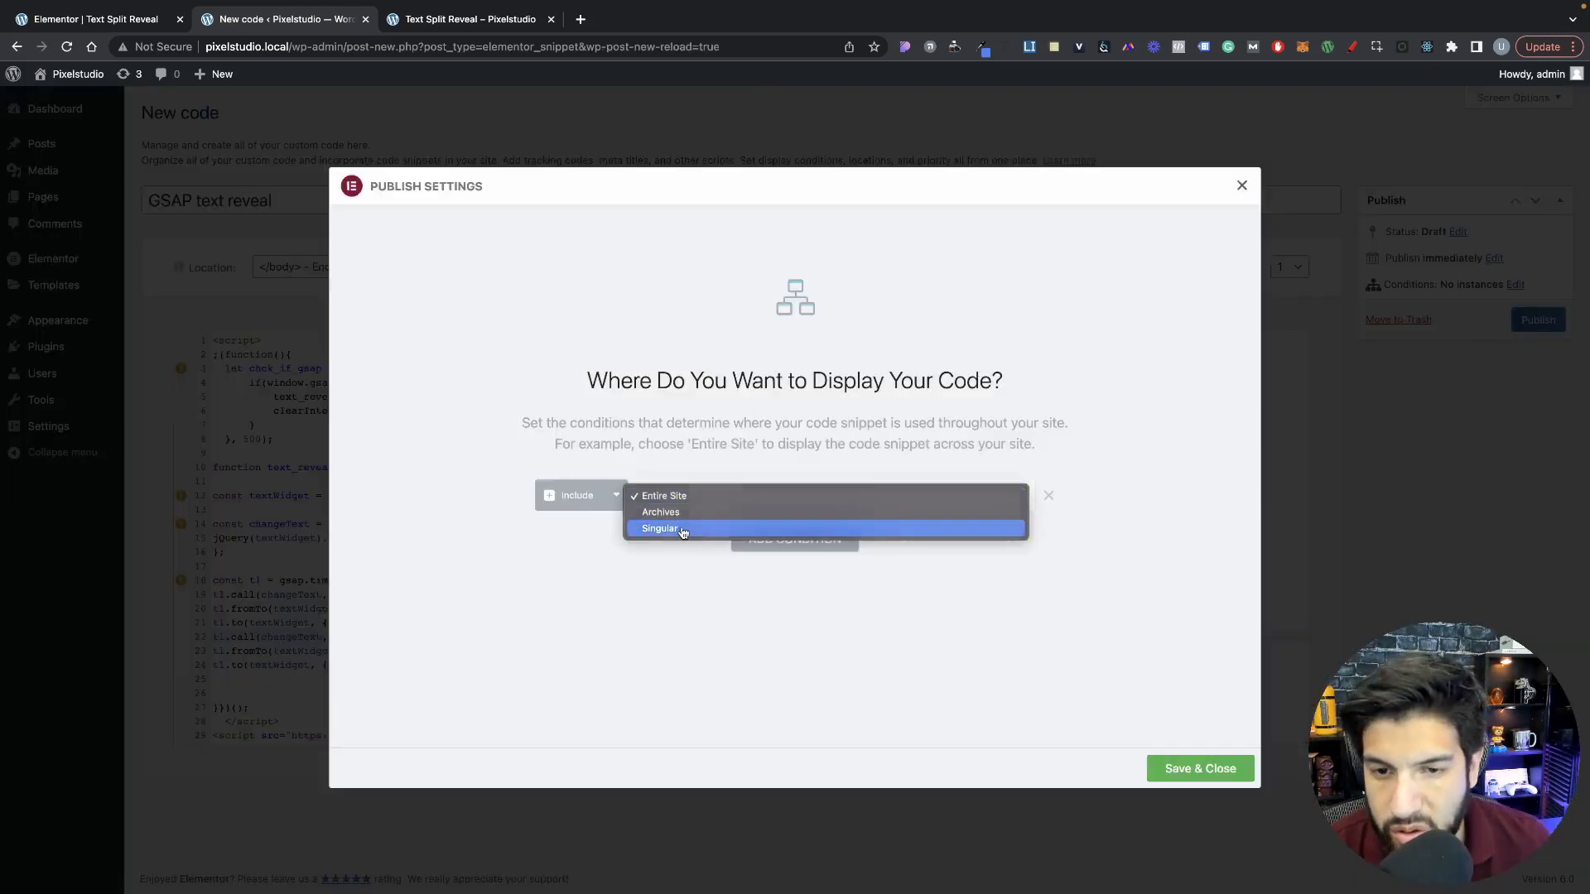
left_click(682, 532)
left_click(906, 497)
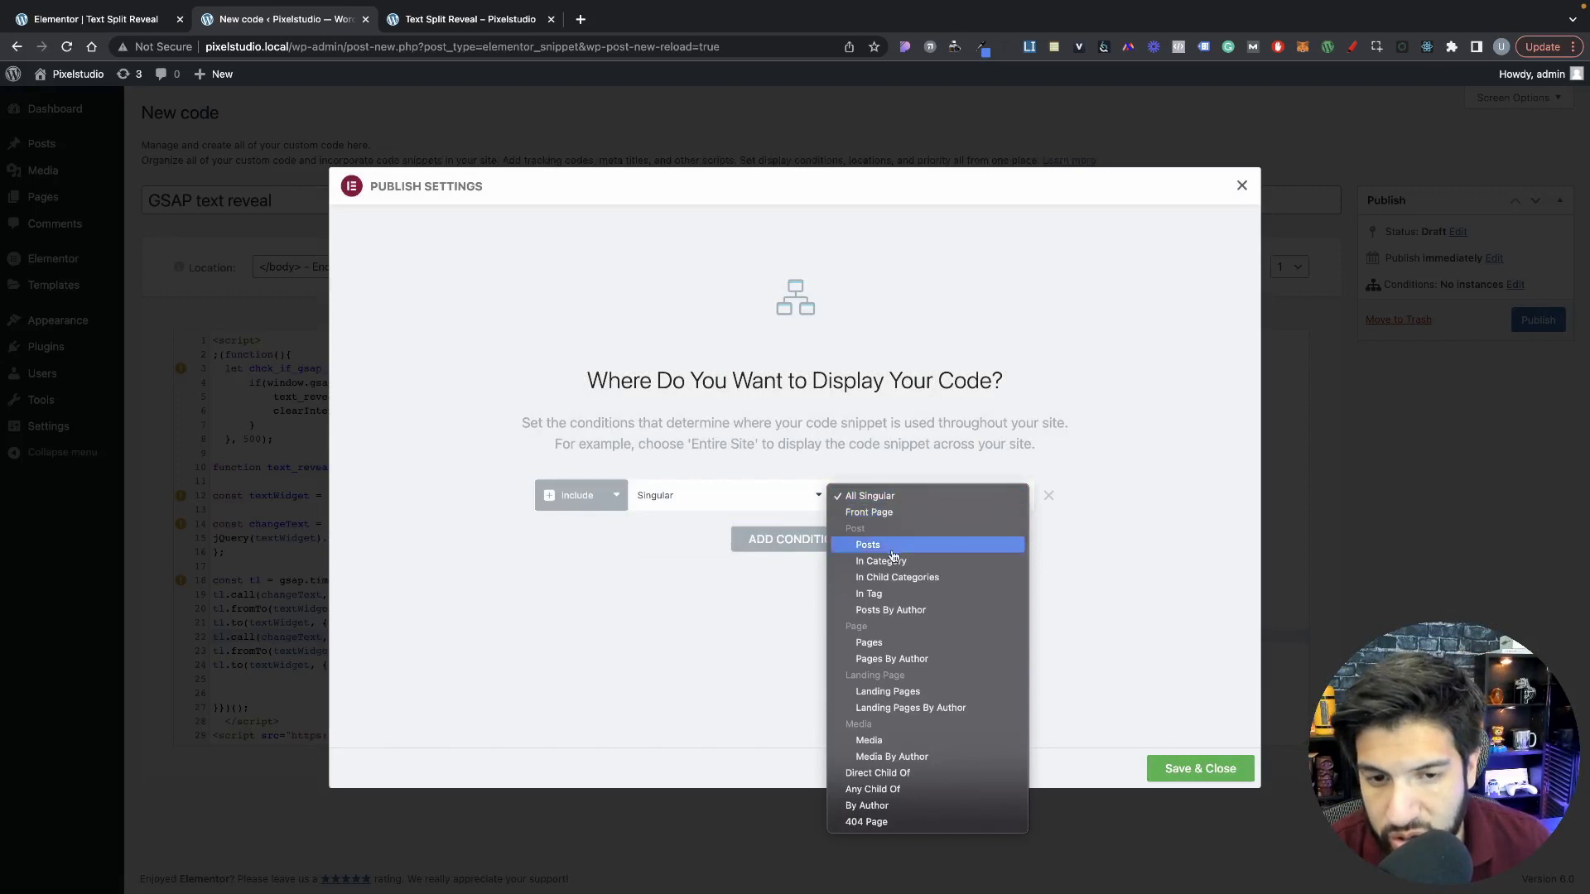
left_click(903, 646)
left_click(928, 500)
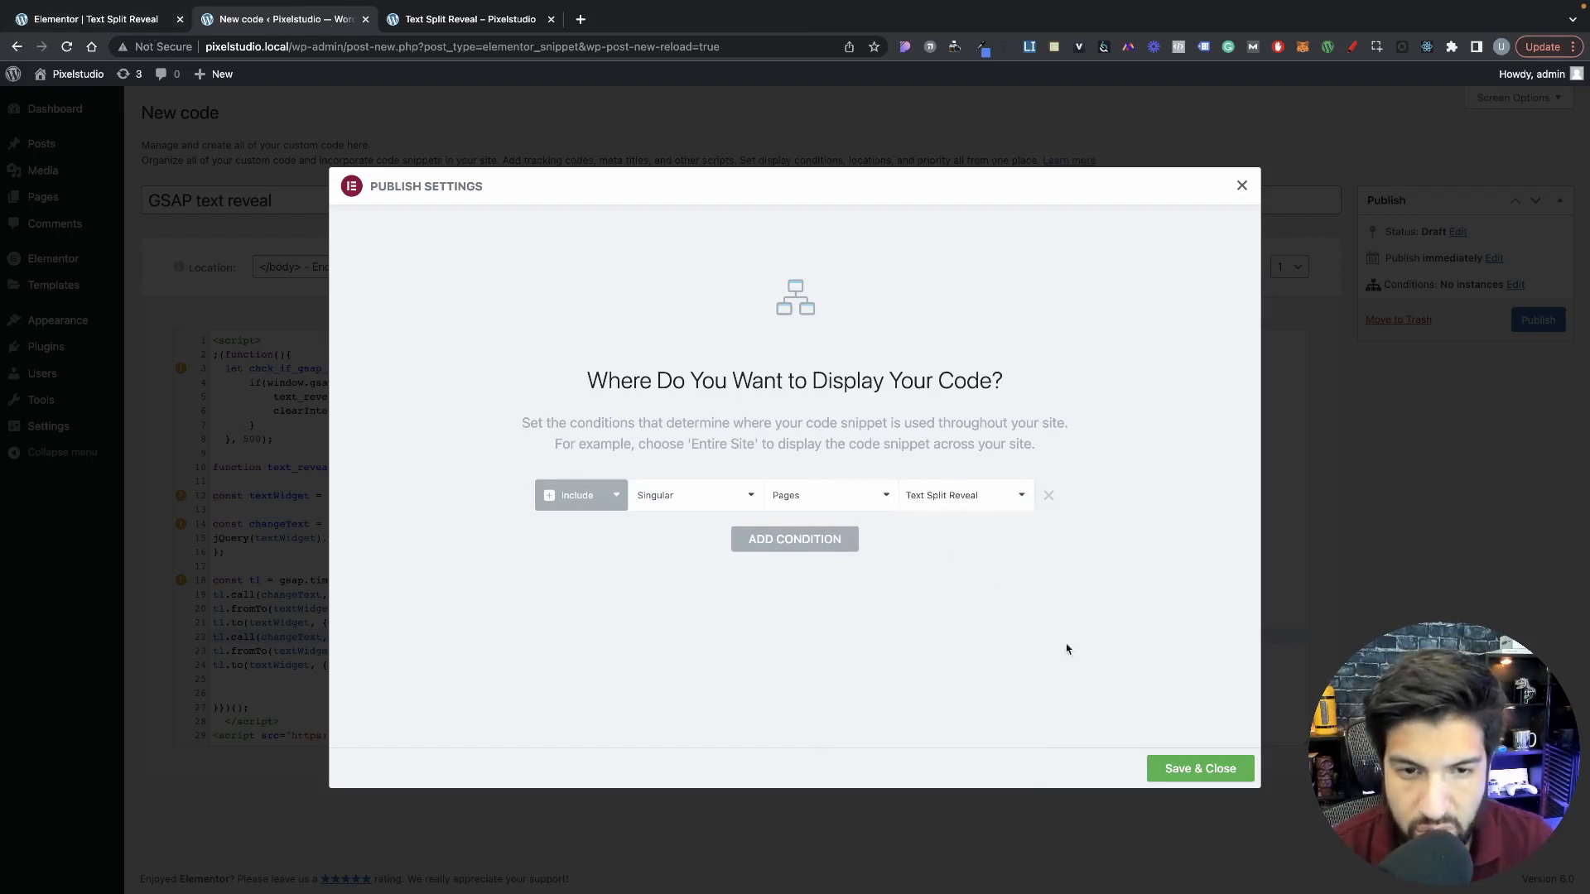
left_click(1223, 782)
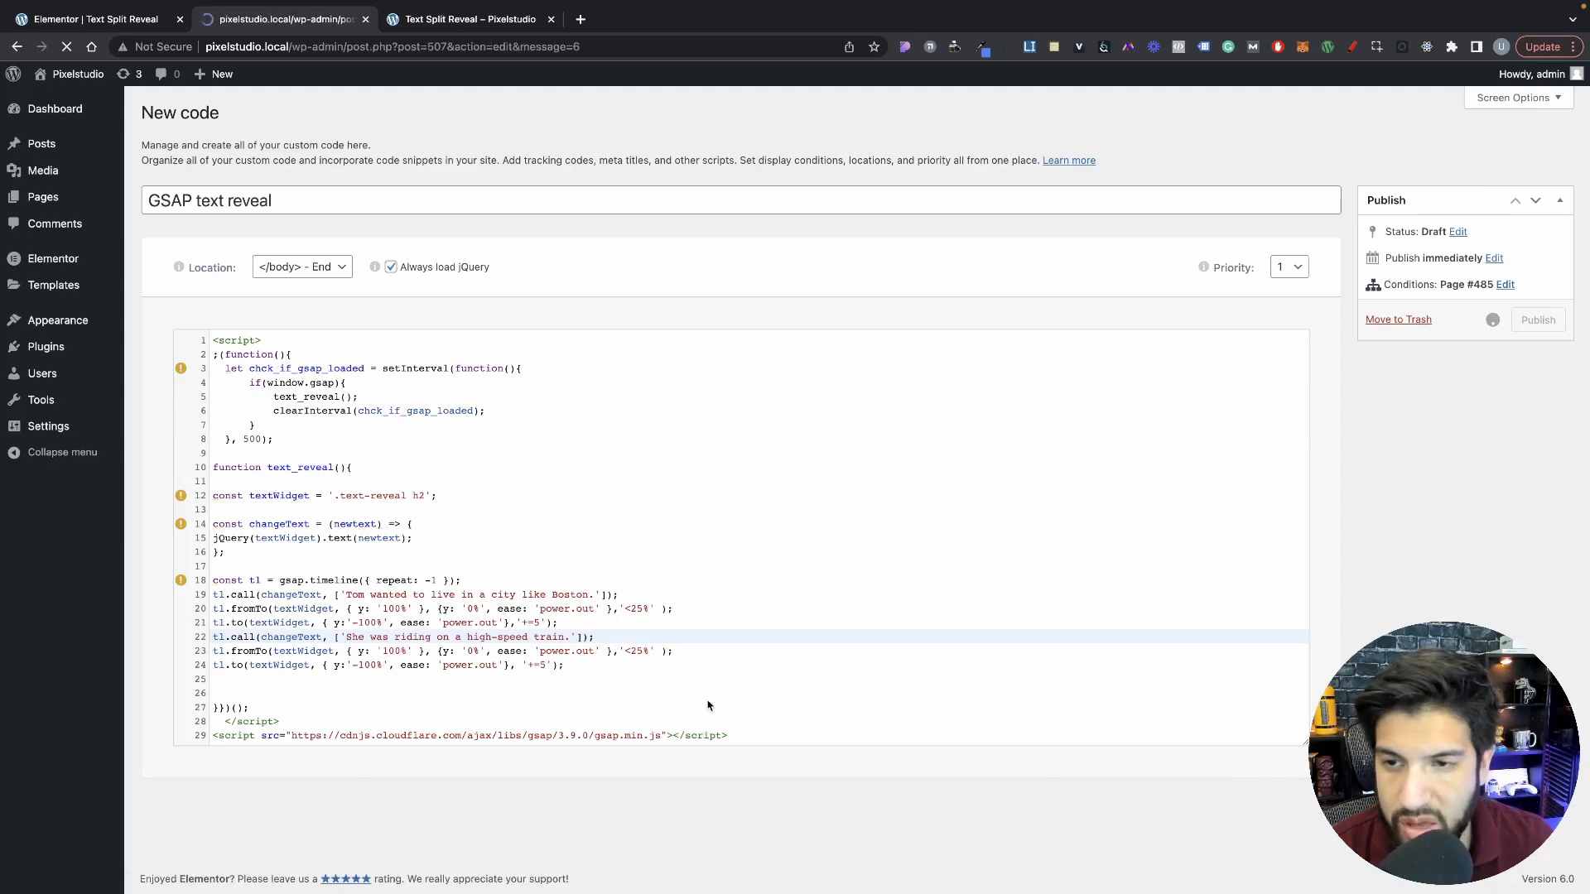
Step: Reload the Text Split Reveal page preview and watch the heading's text animation
left_click(490, 19)
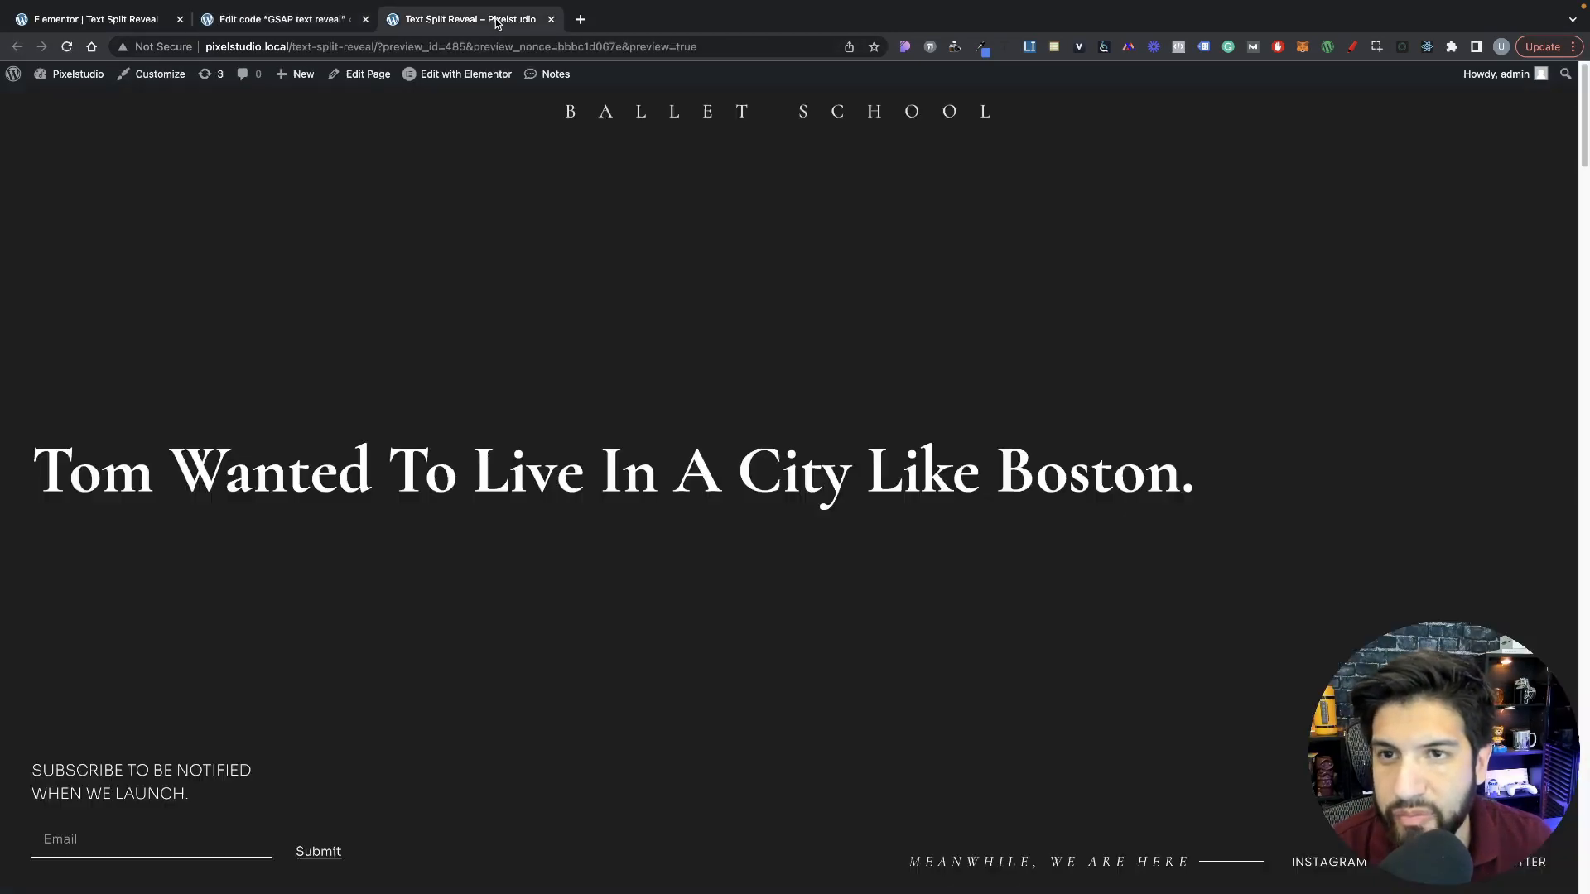
left_click(66, 46)
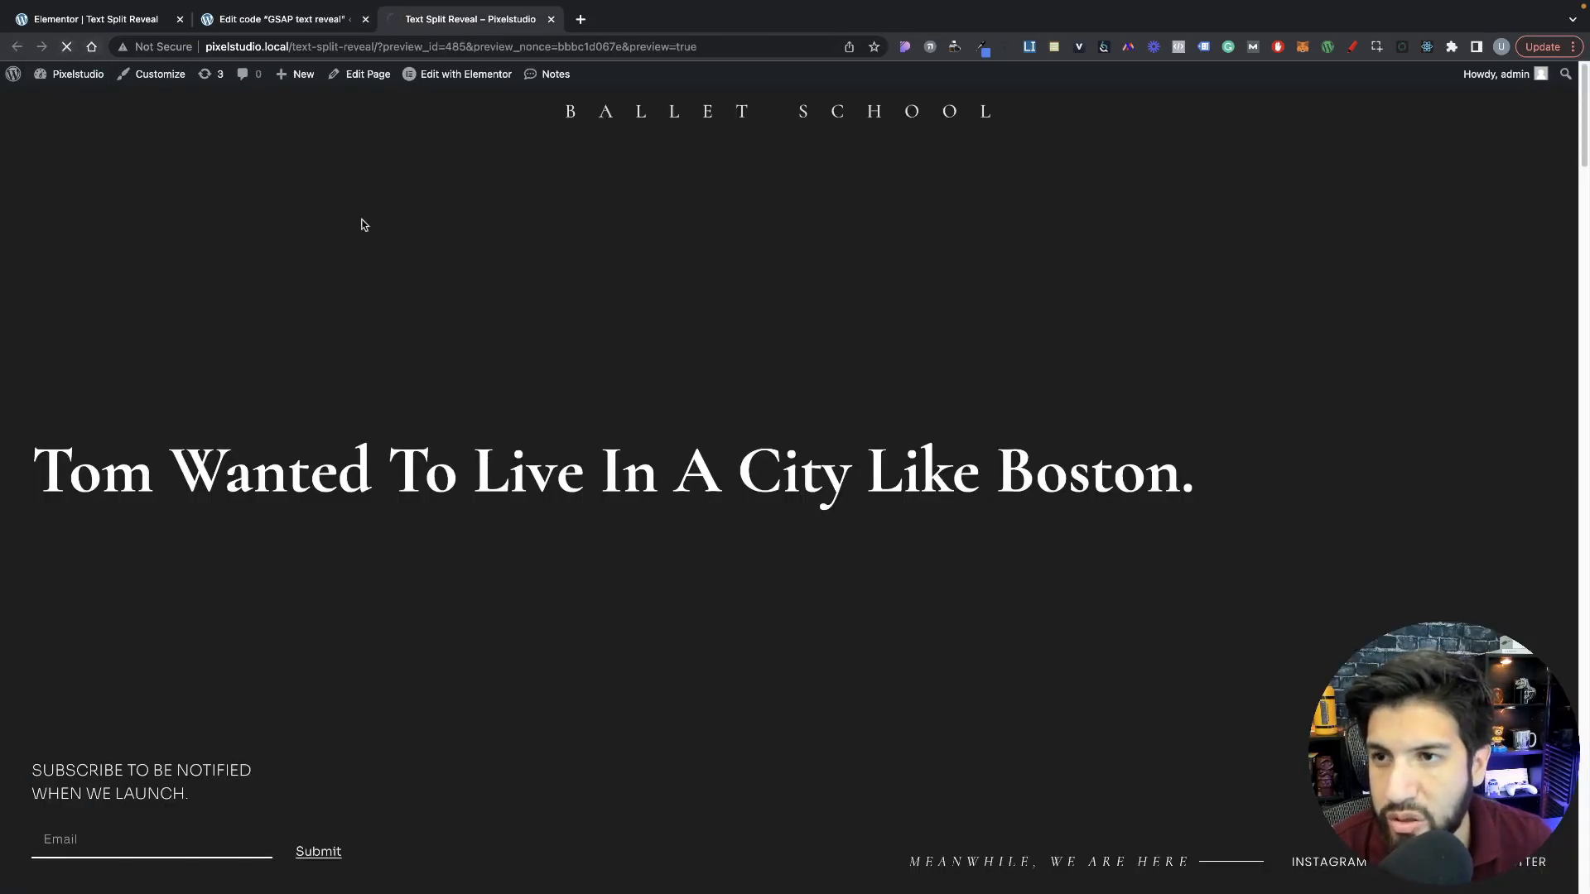
left_click(68, 47)
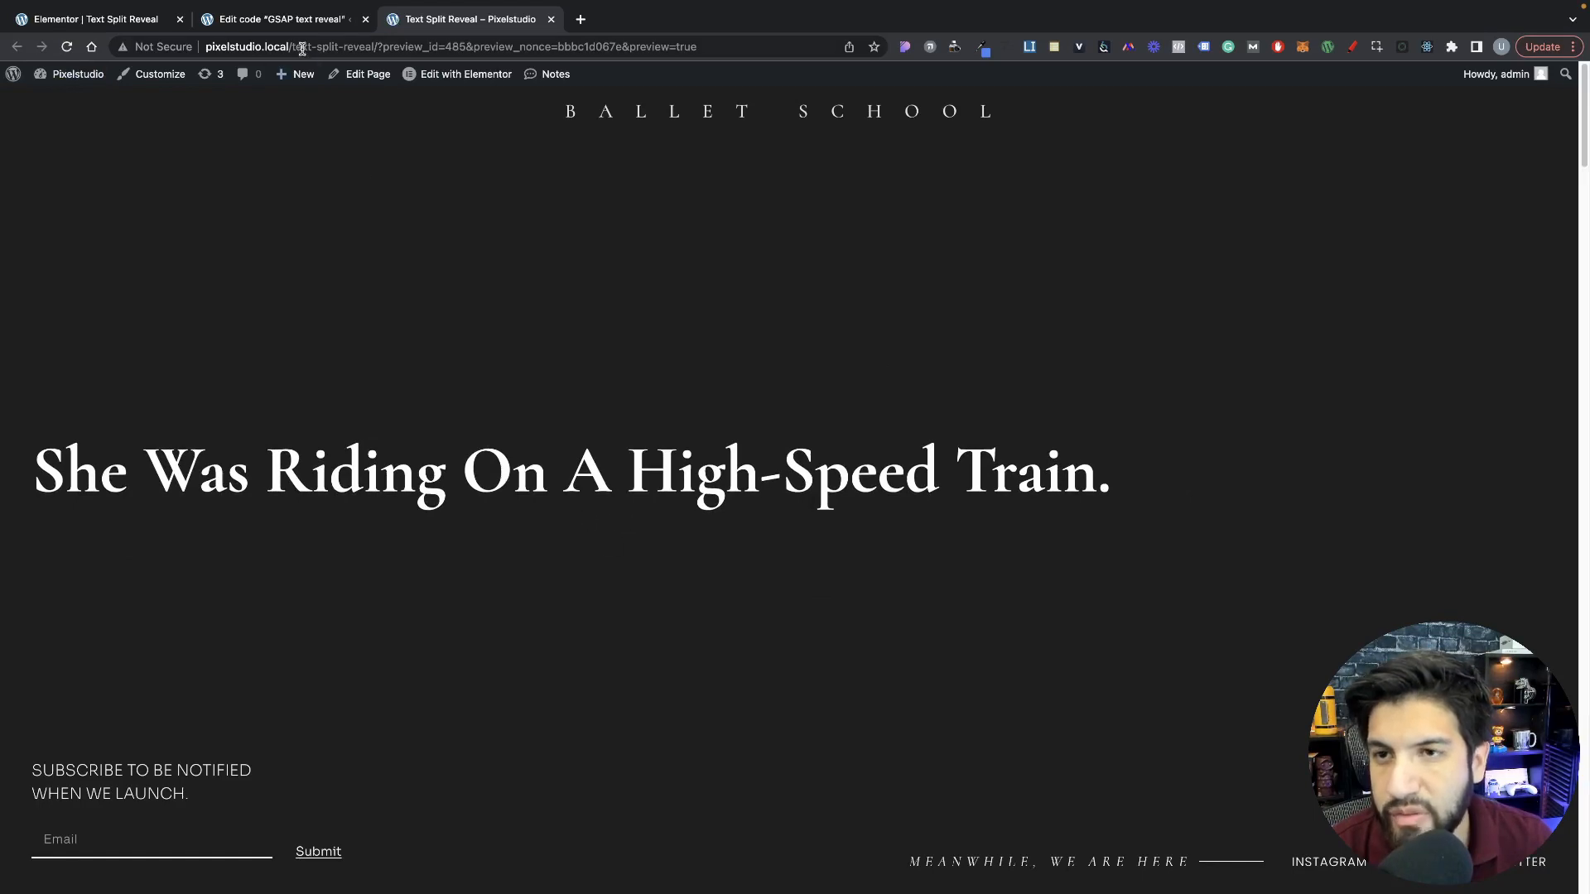
Step: Add custom CSS to the heading in the Elementor editor that sets overflow: hidden; on selector
left_click(309, 20)
left_click(93, 19)
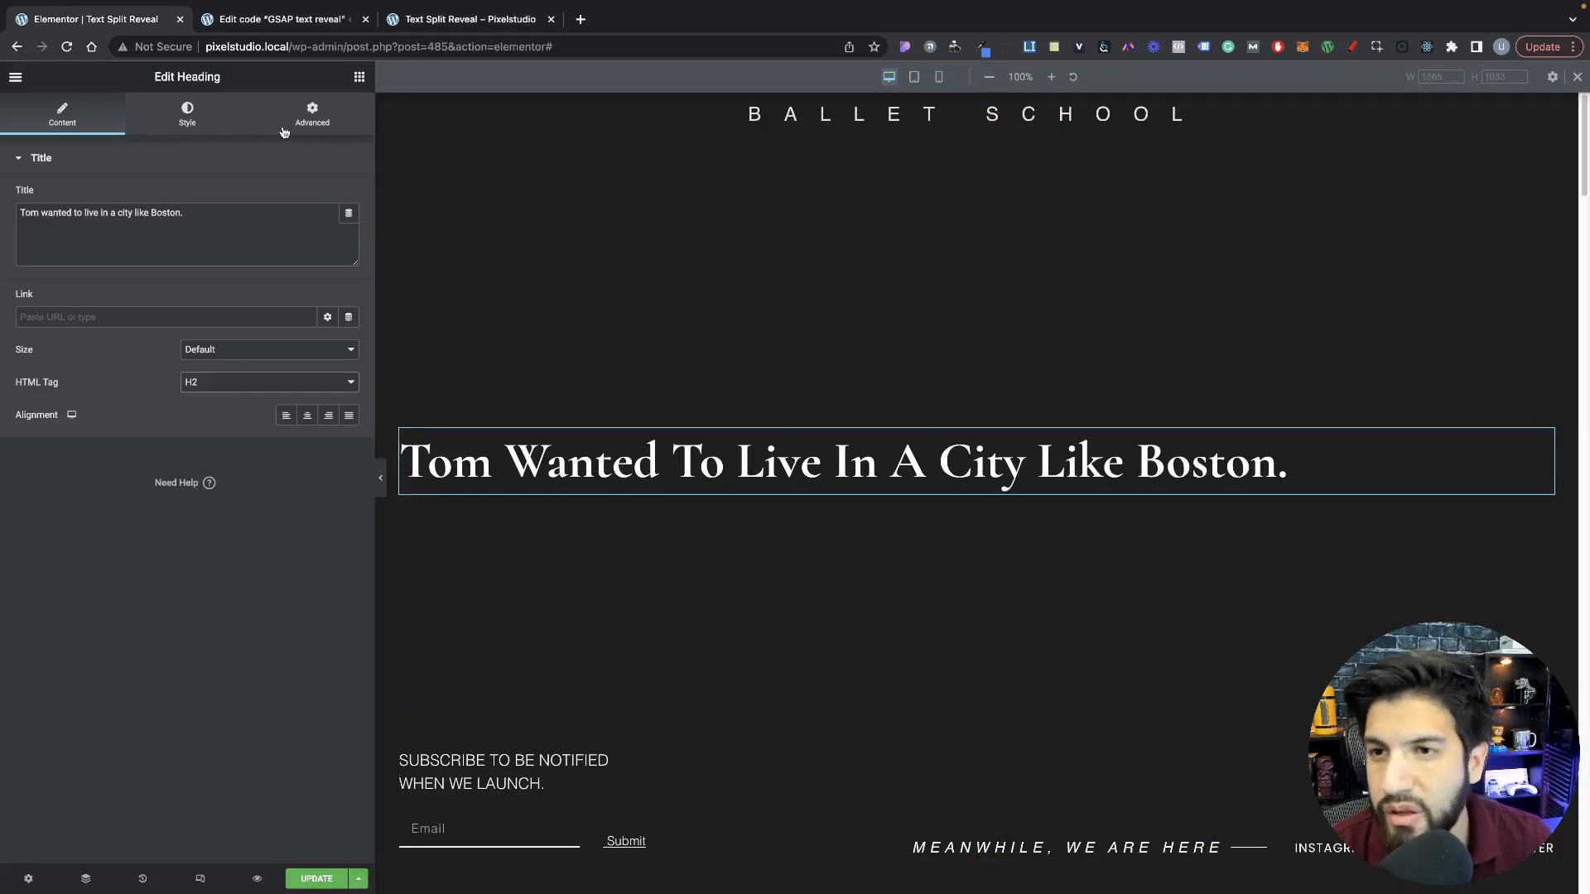
left_click(311, 122)
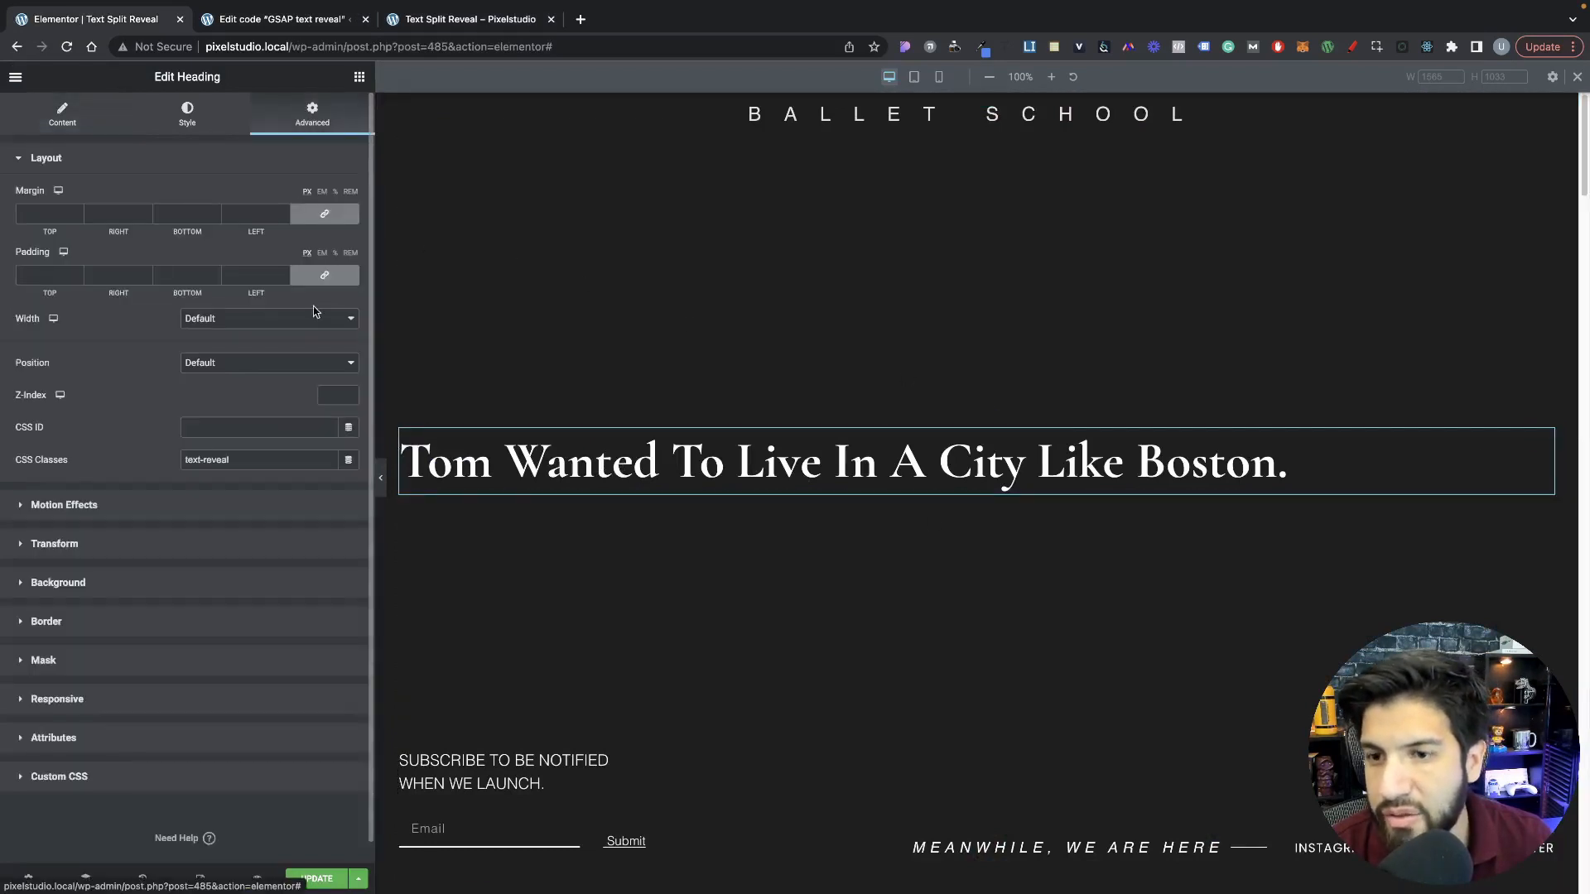
left_click(147, 772)
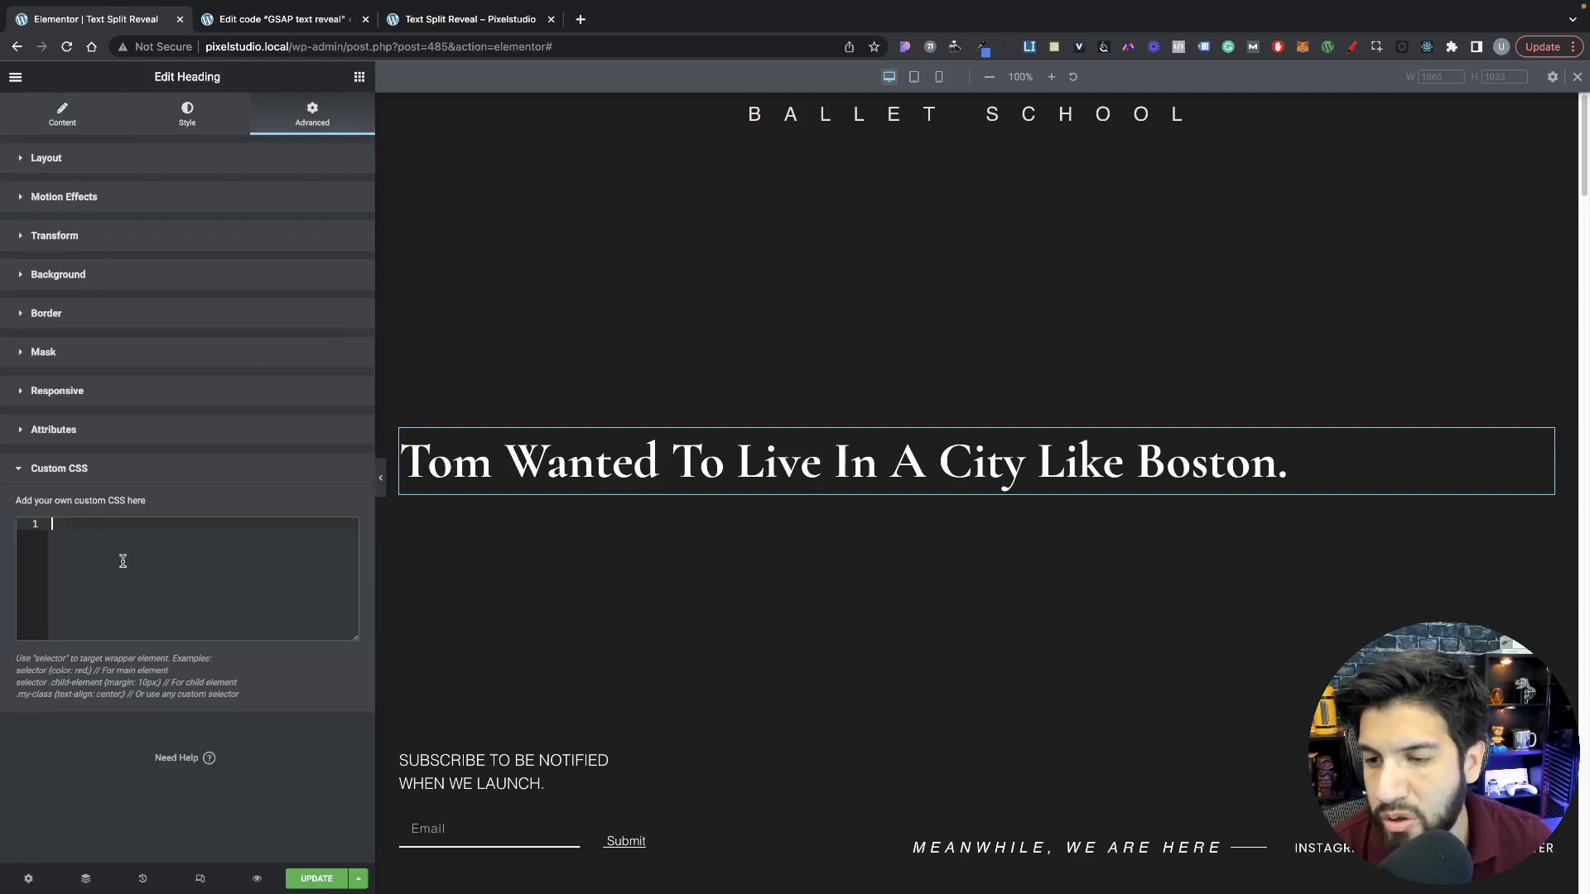
left_click(153, 560)
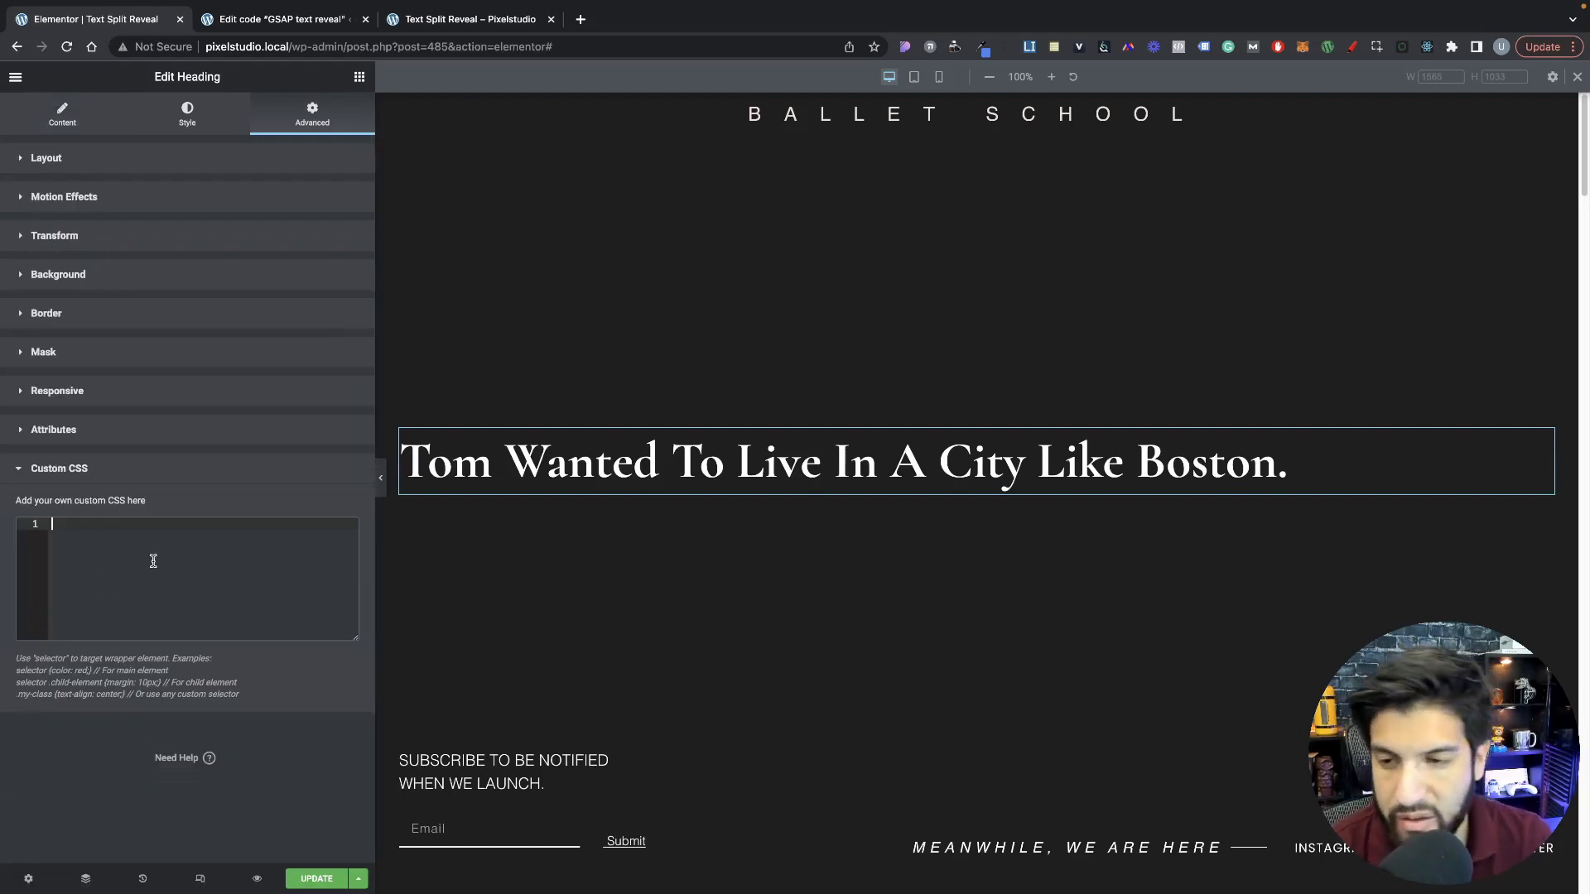
type("sel")
key("Return")
type("{")
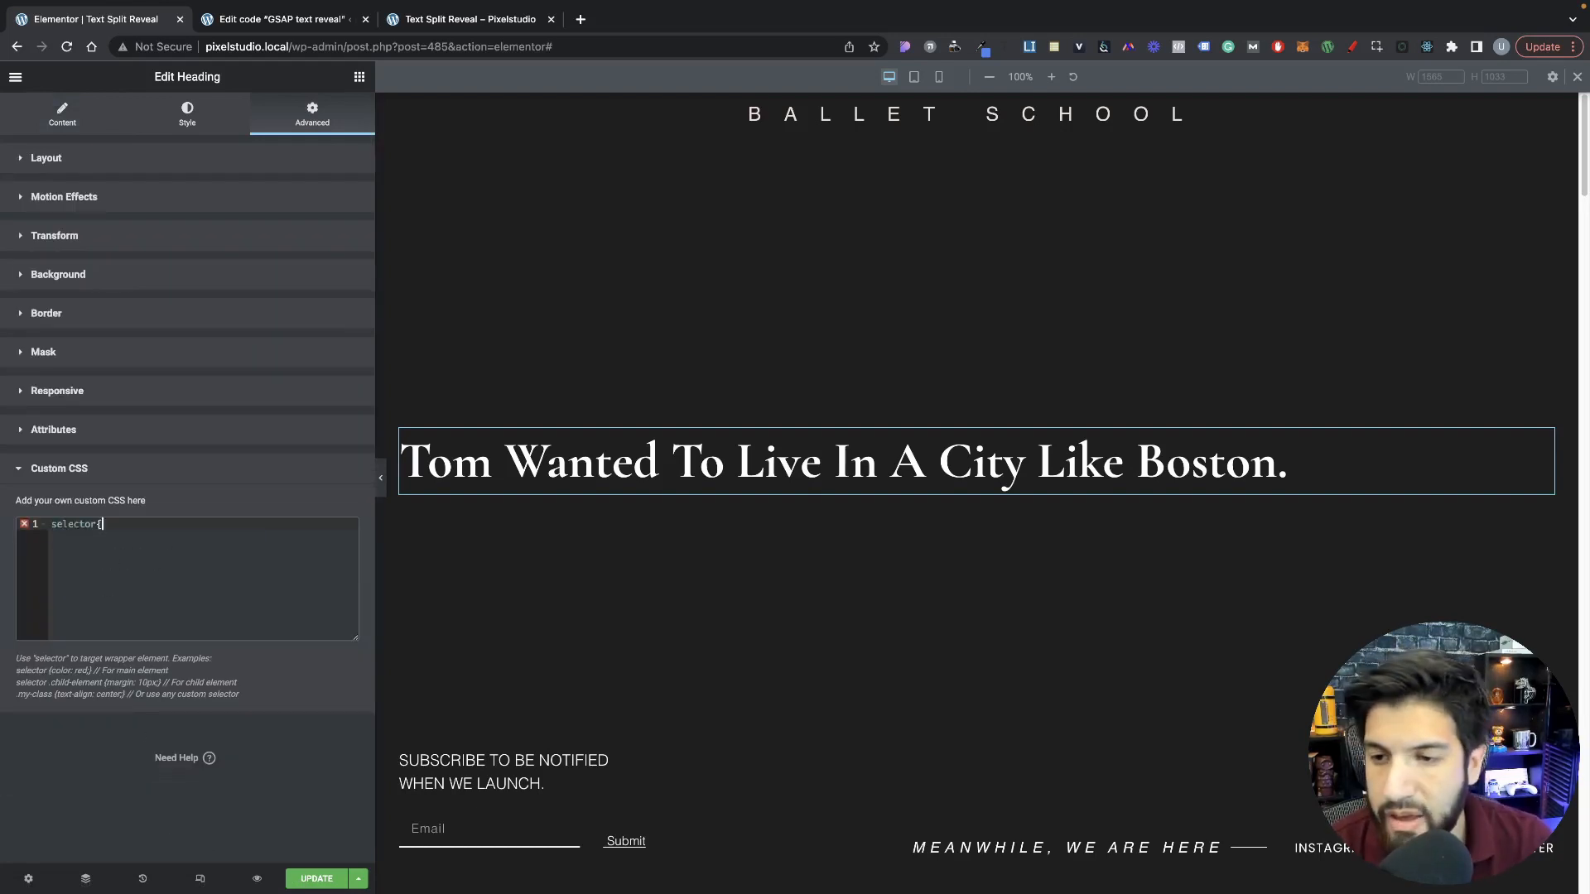
key("Return")
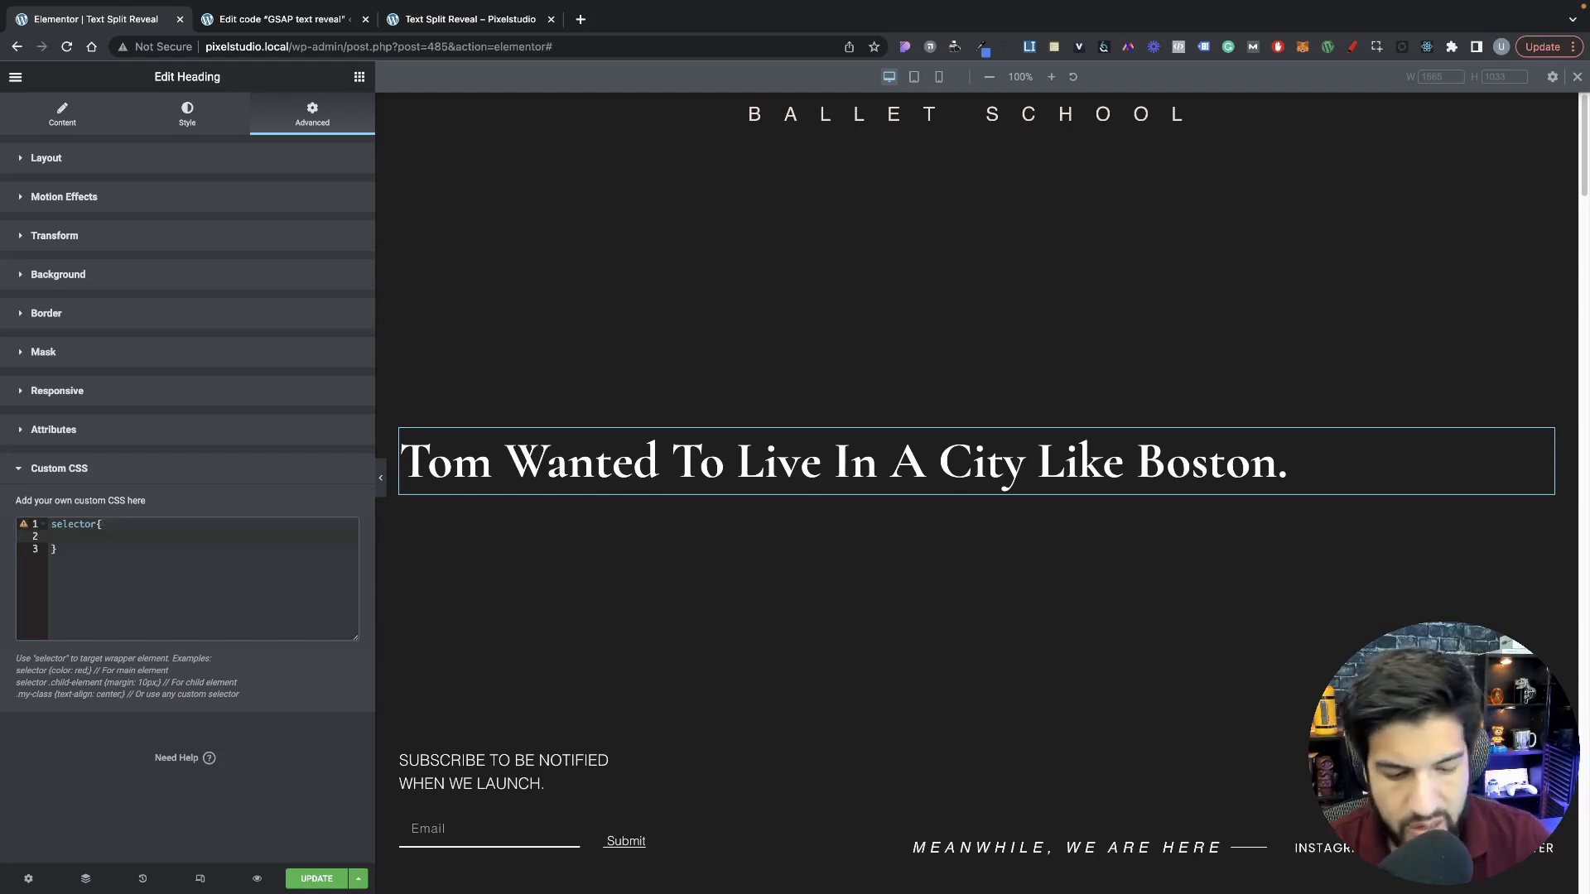
type("over")
key("Return")
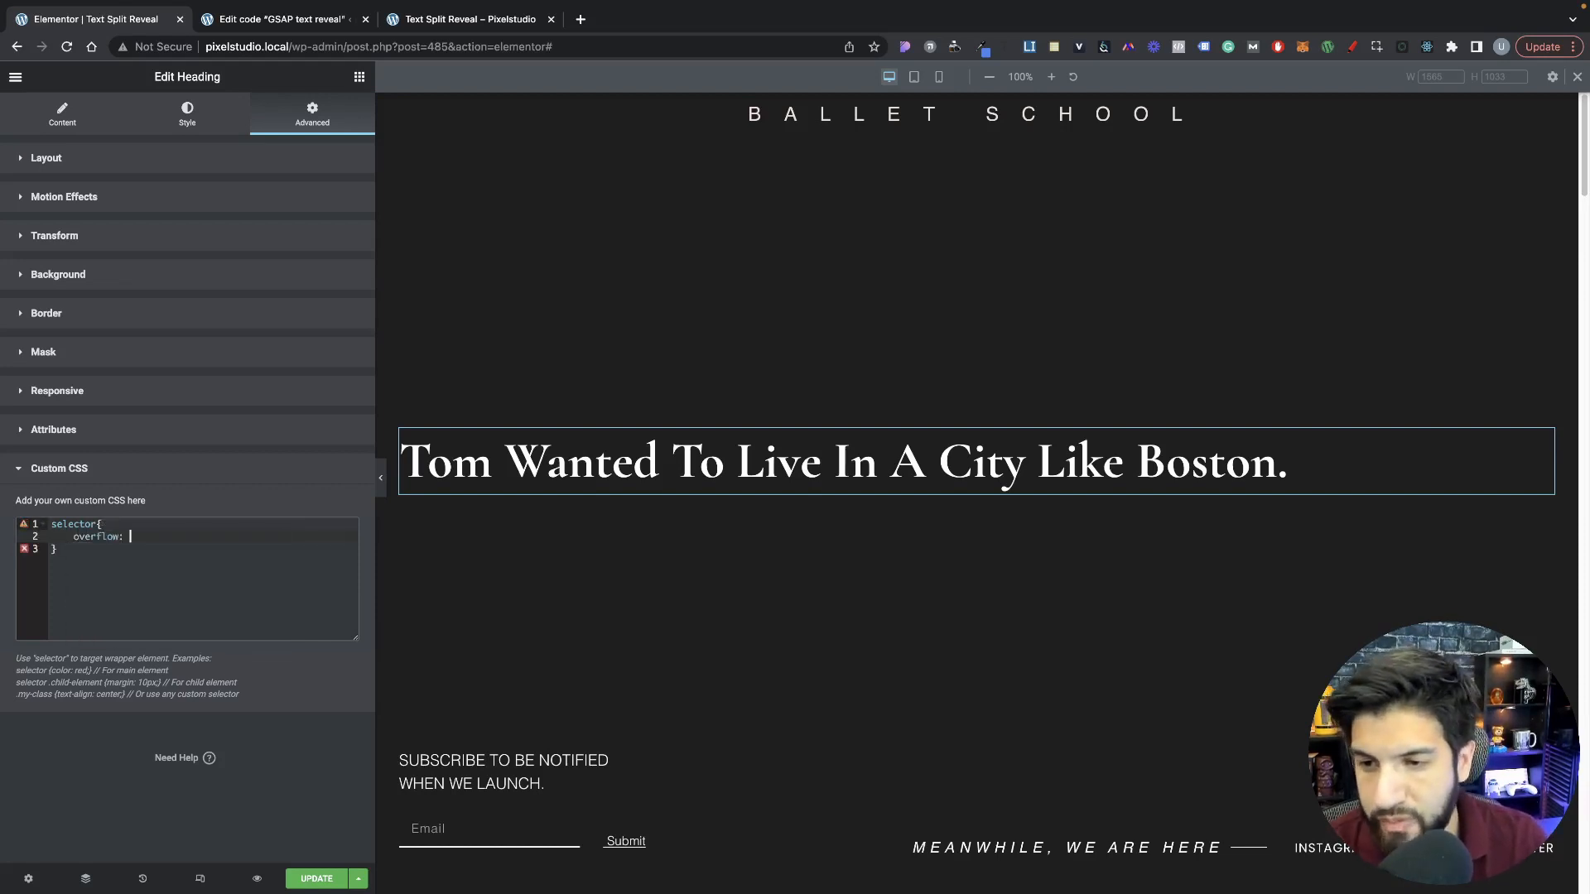
type("hidden;")
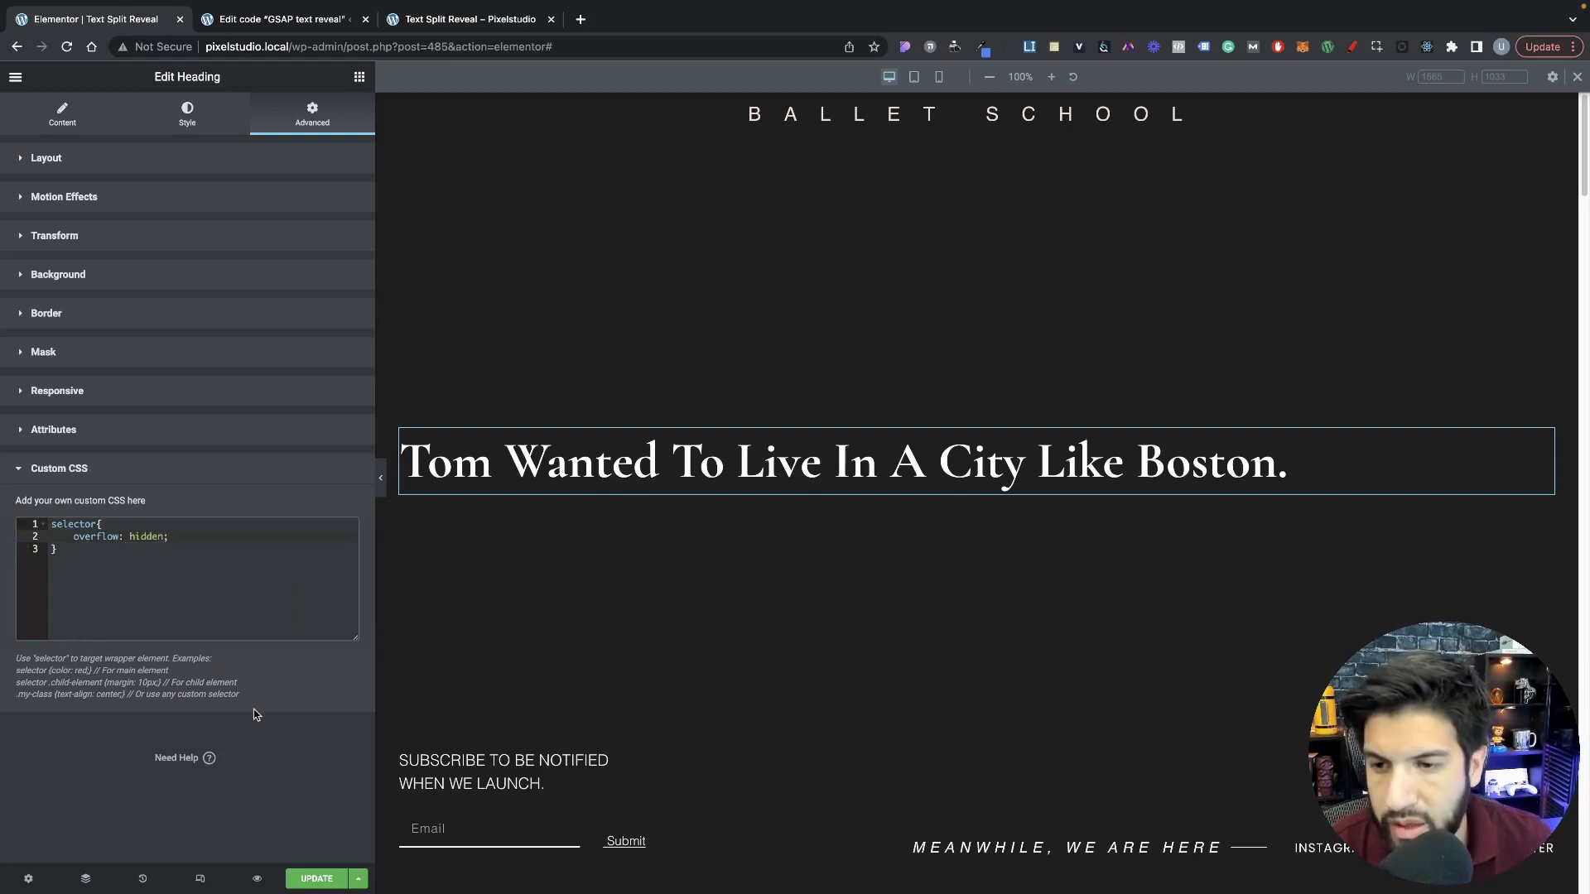
Step: Update the page and reload its preview to check the clipped text reveal
left_click(315, 879)
left_click(469, 16)
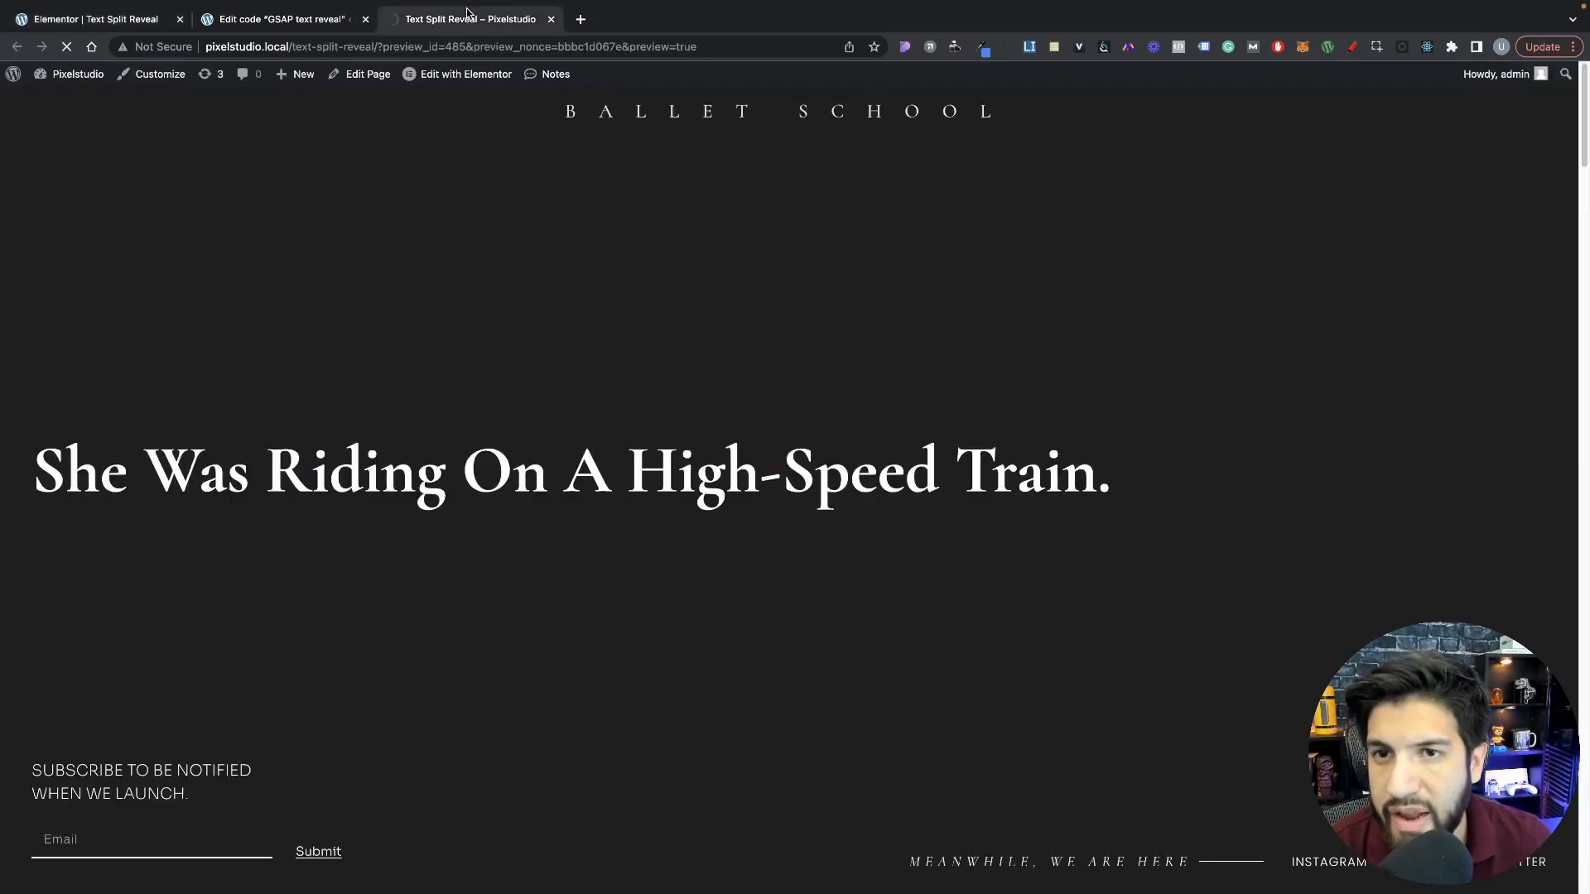
key("super+r")
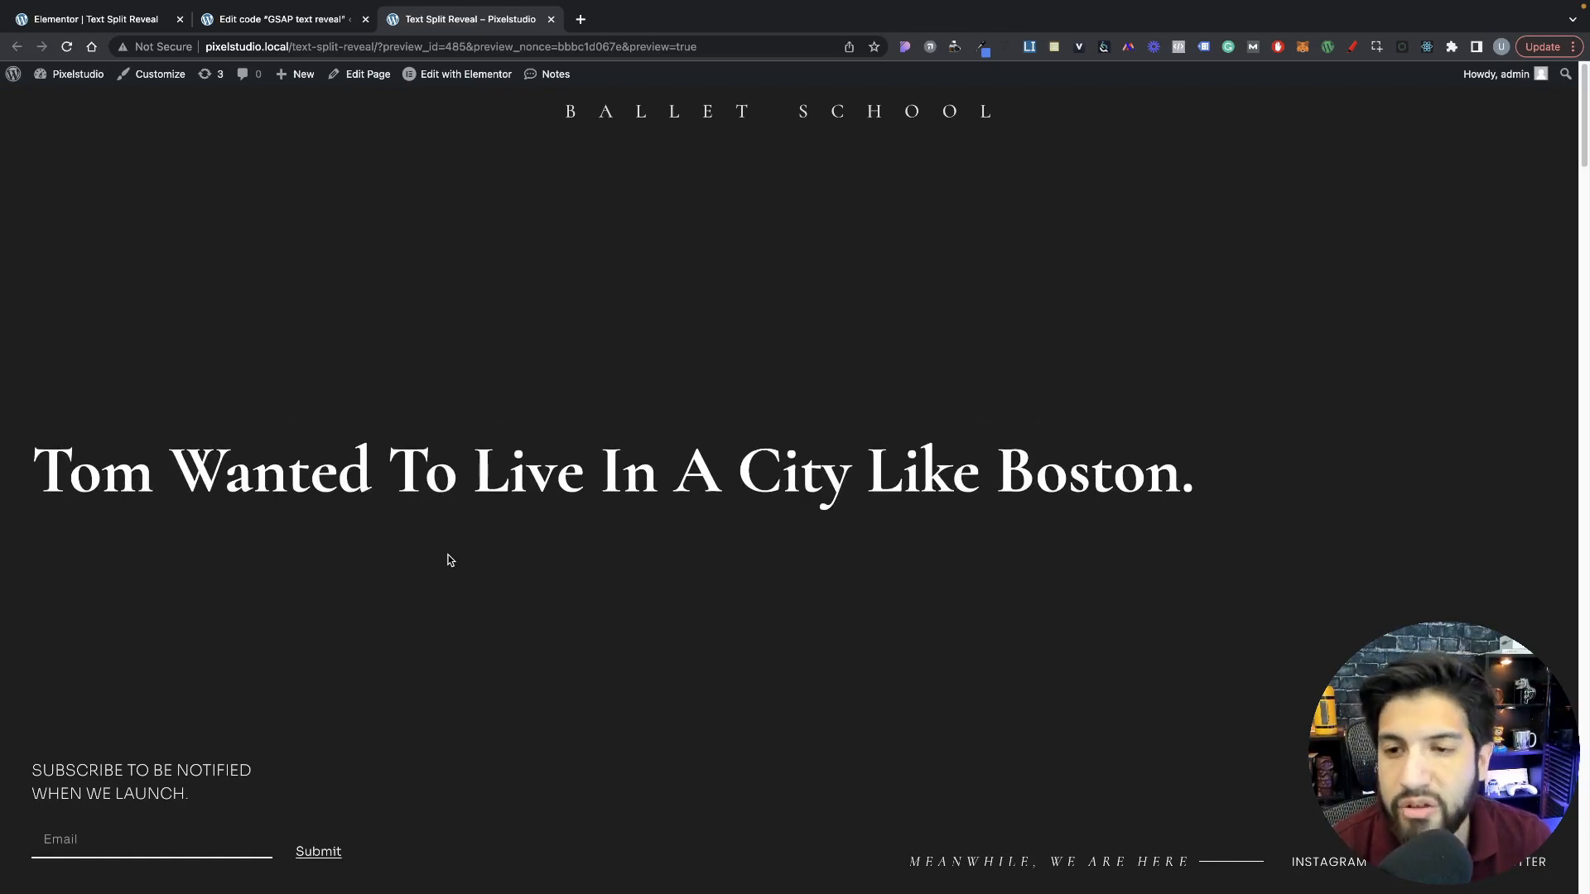
Step: Duplicate the heading in the Elementor editor and set the copy's title to "She was riding on a high-speed train."
left_click(279, 20)
left_click(114, 21)
right_click(684, 489)
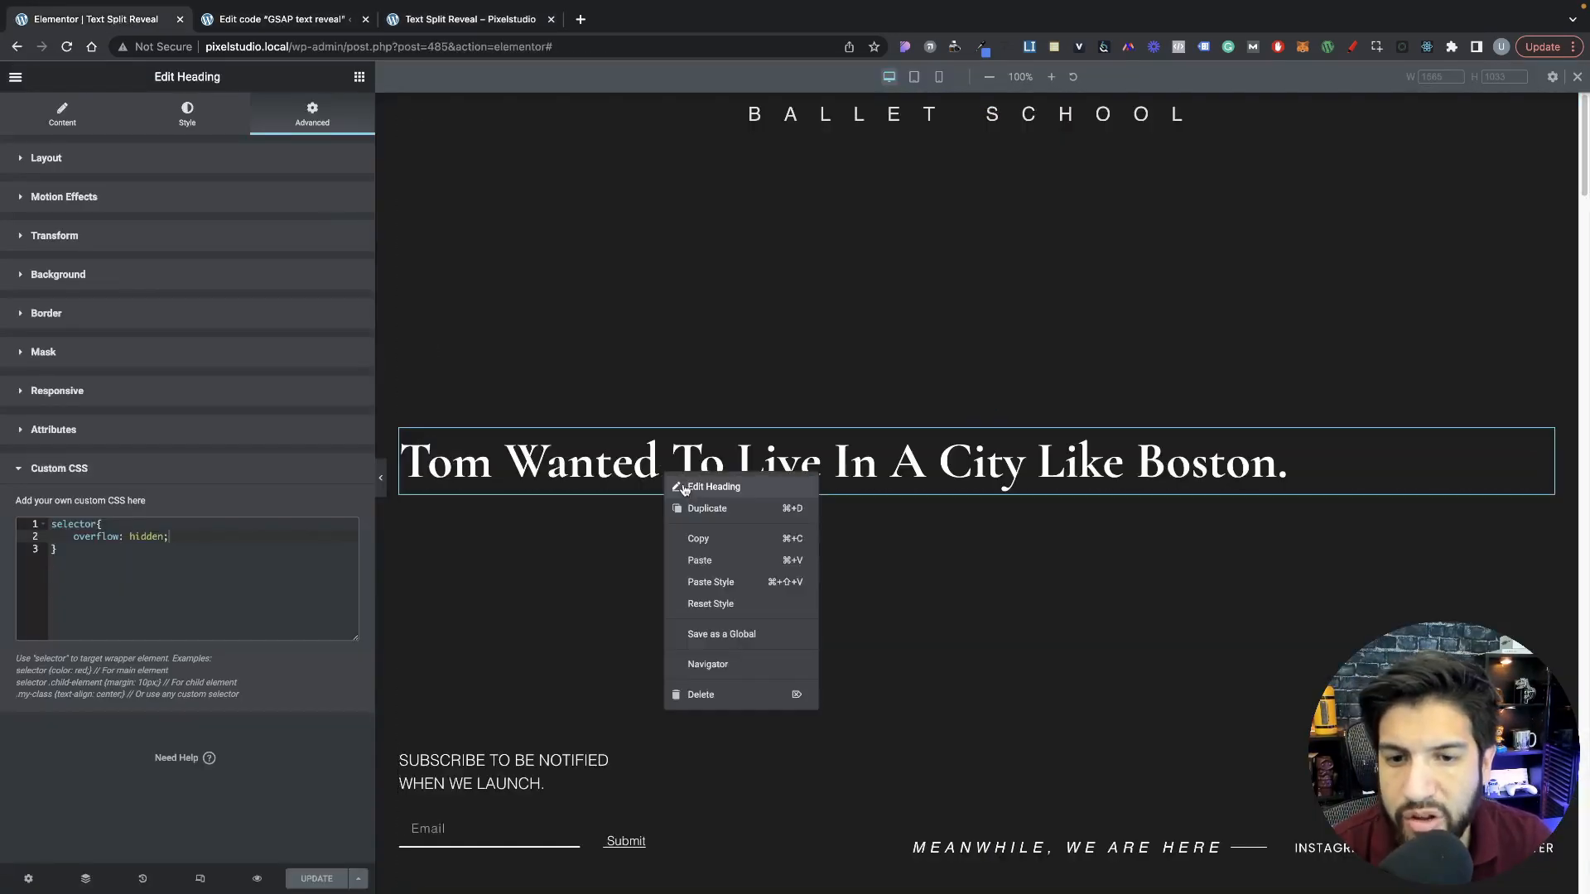
left_click(702, 508)
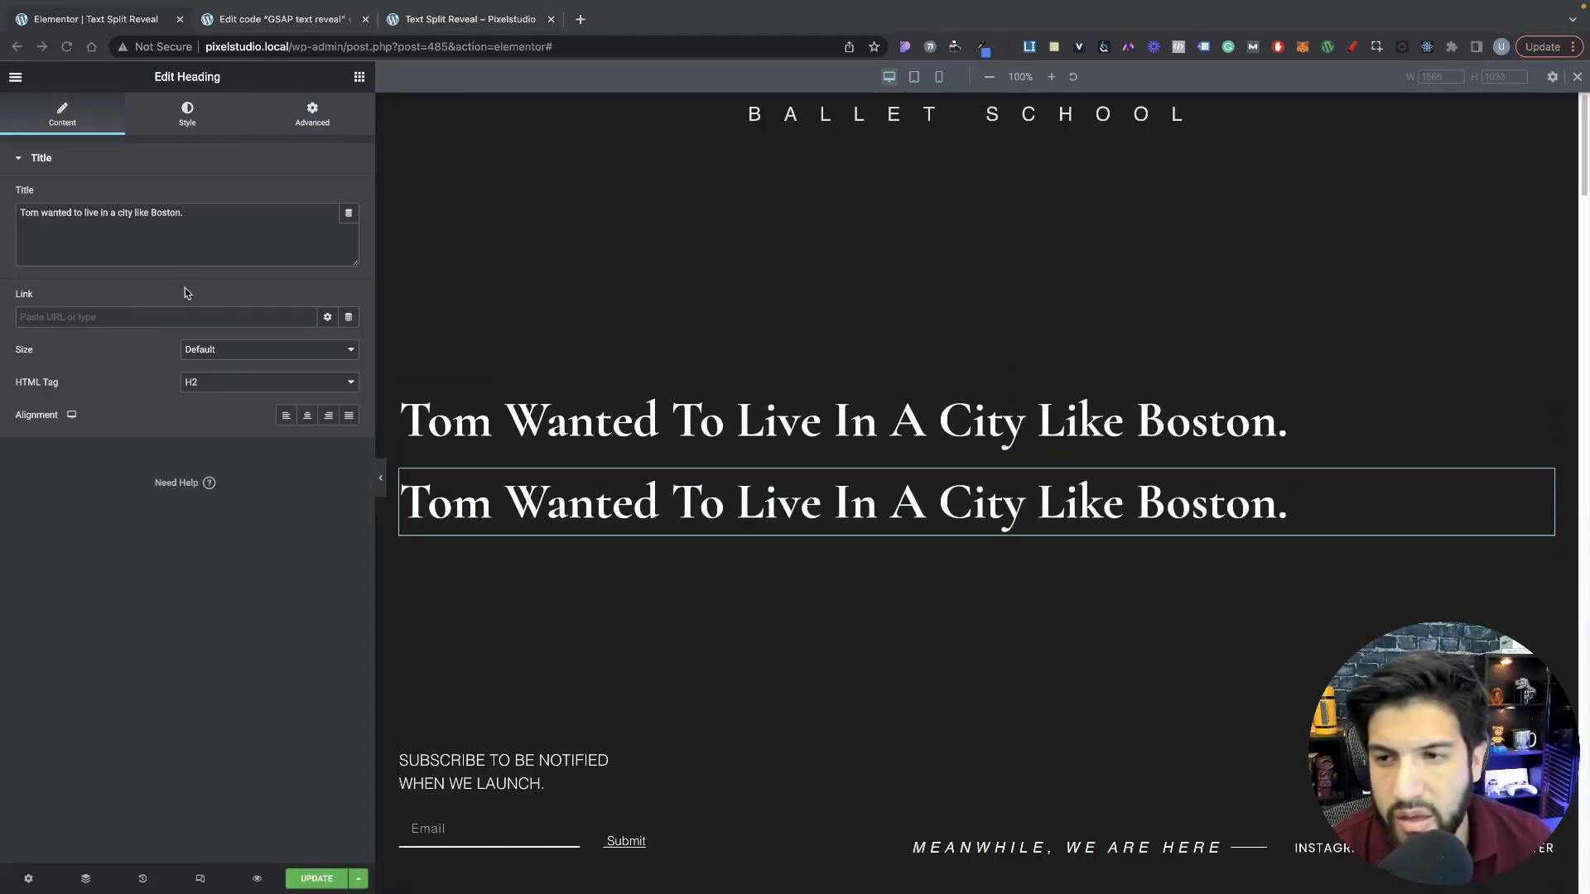
left_click(196, 216)
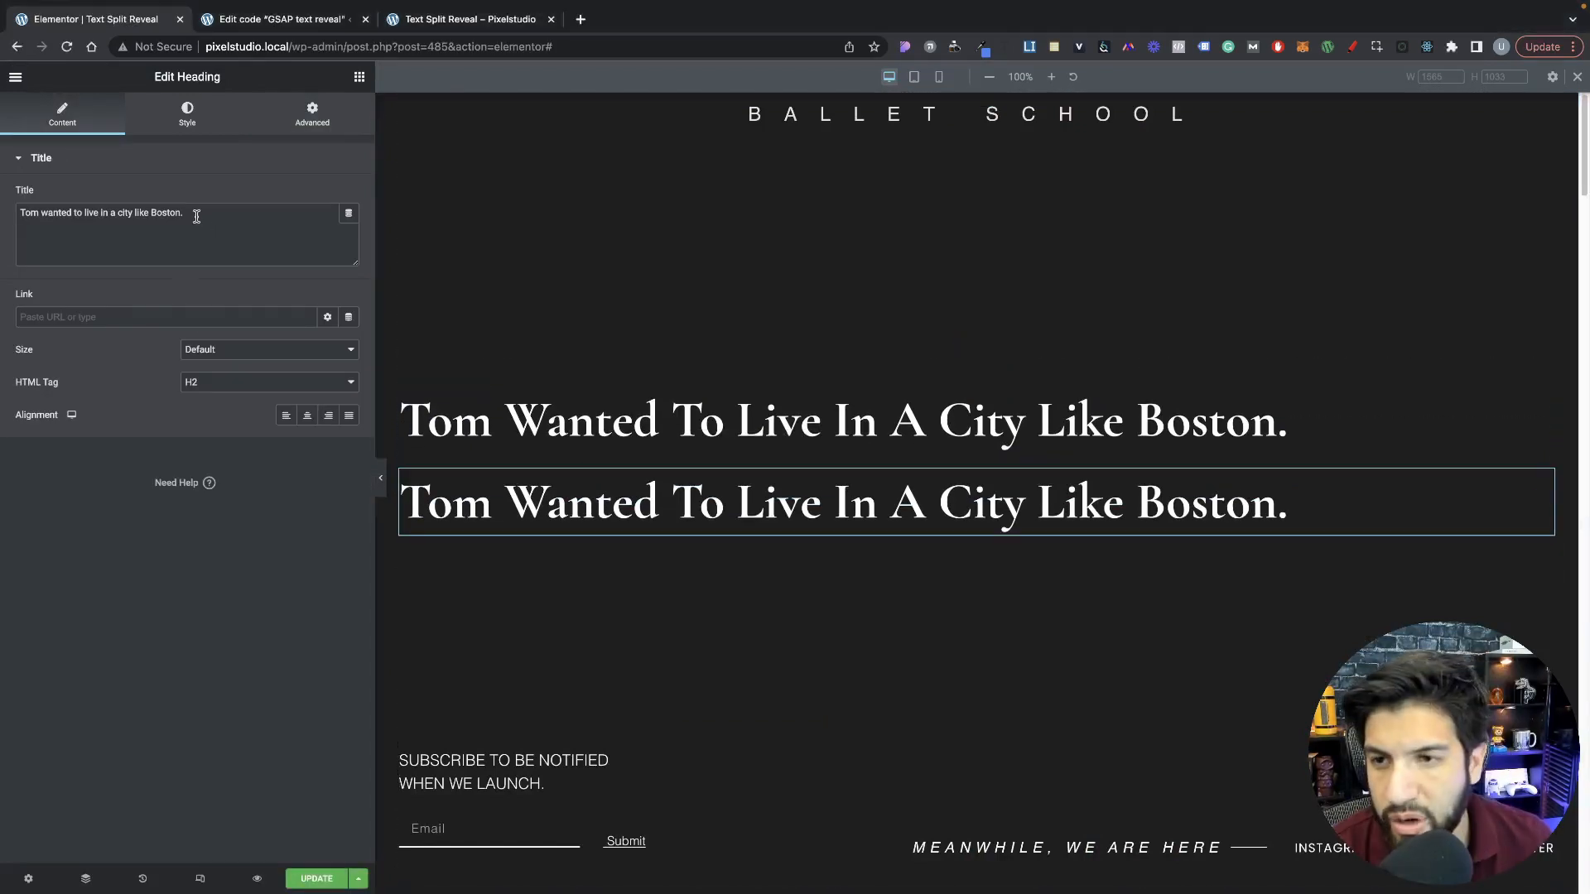
key("ctrl+a")
type("She was riding on a high-speed train.")
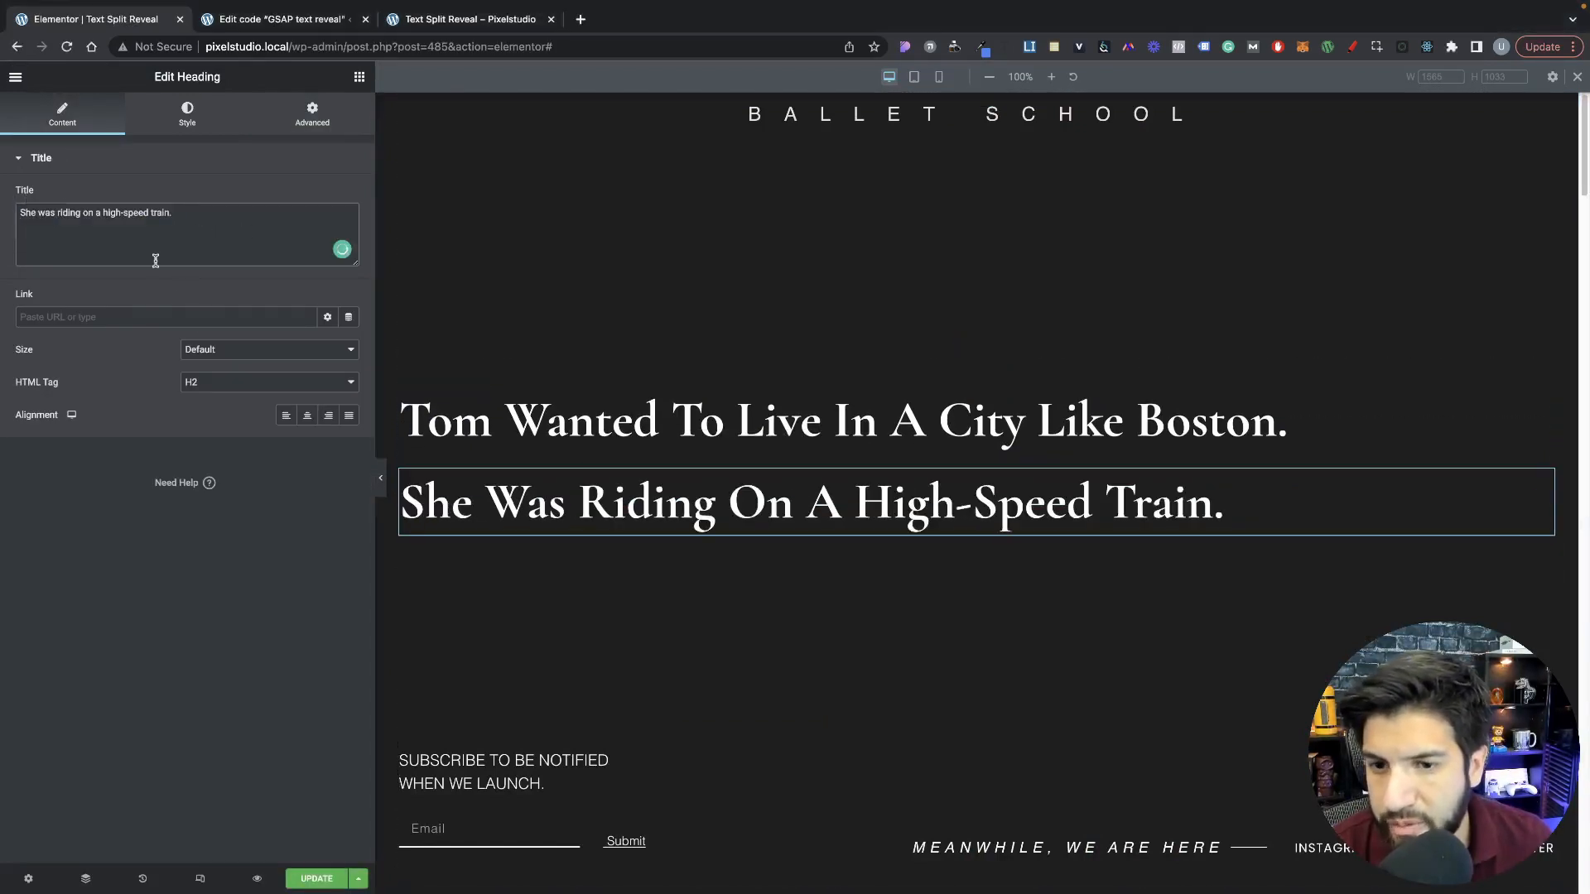
Step: Set the duplicated heading's CSS class to text-reveal2 and update the page
left_click(314, 124)
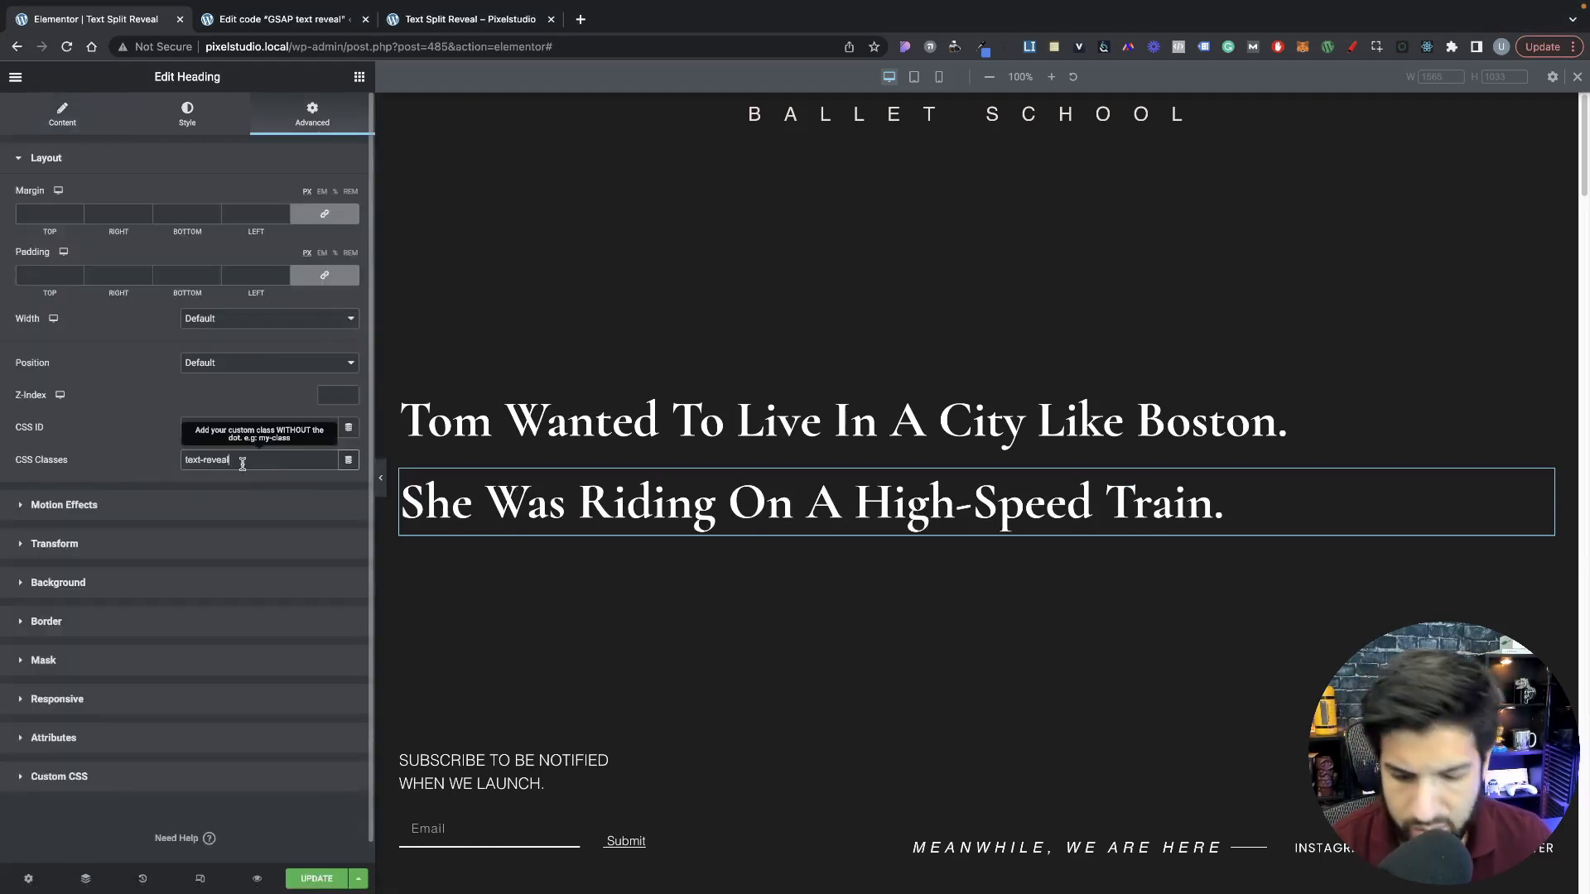
left_click(242, 462)
type("2")
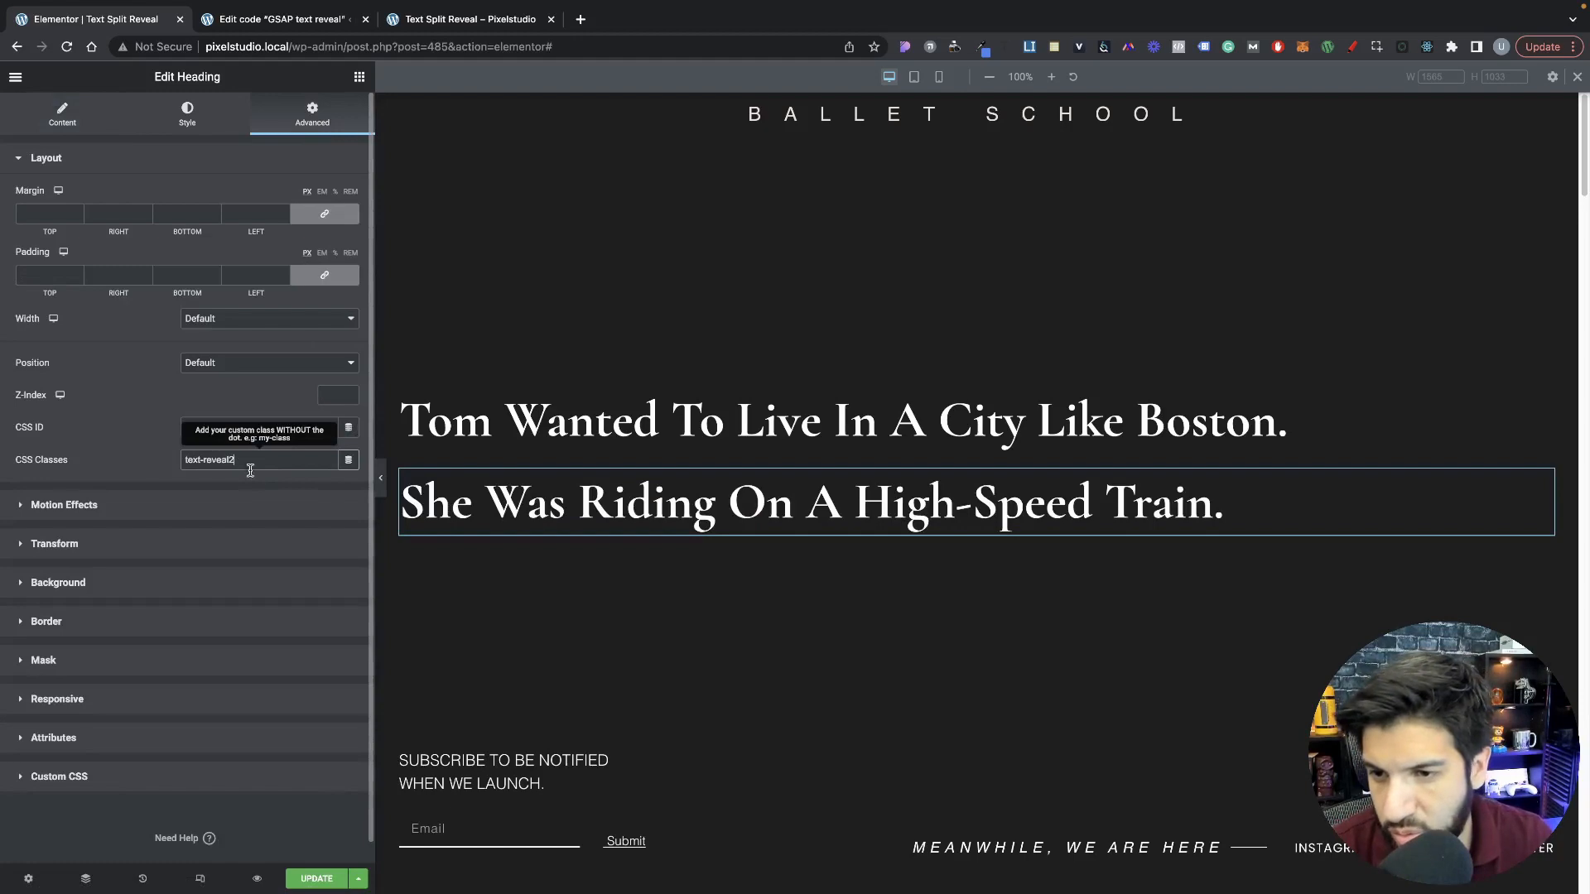
left_click(334, 880)
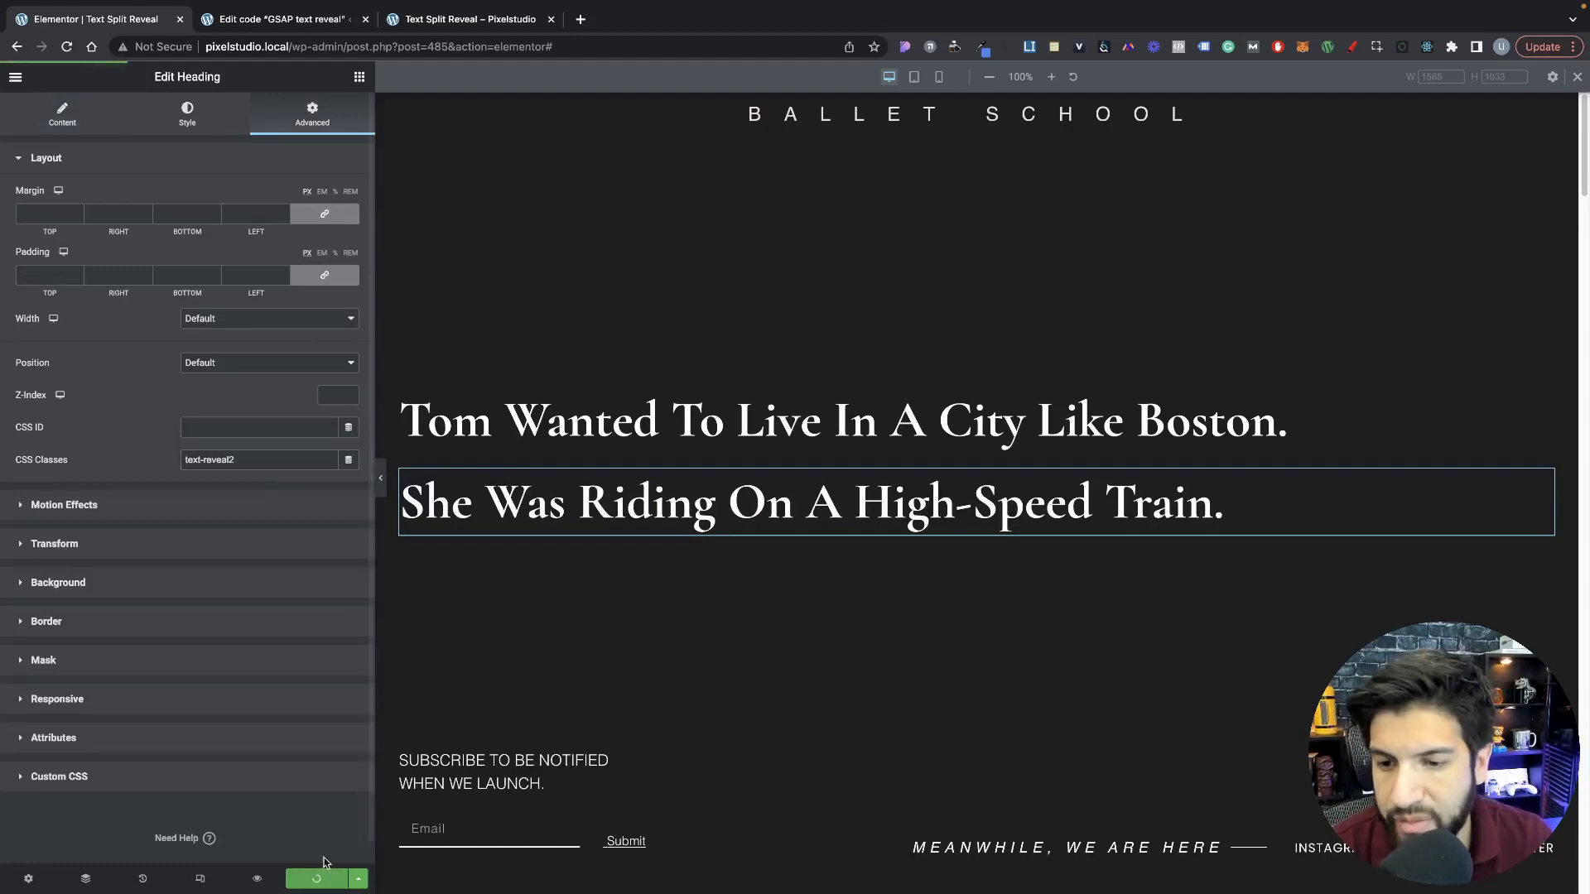
Step: Duplicate the code from the textWidget constant through the last tl.to line below the original, inside the text_reveal function
key("ctrl+Tab")
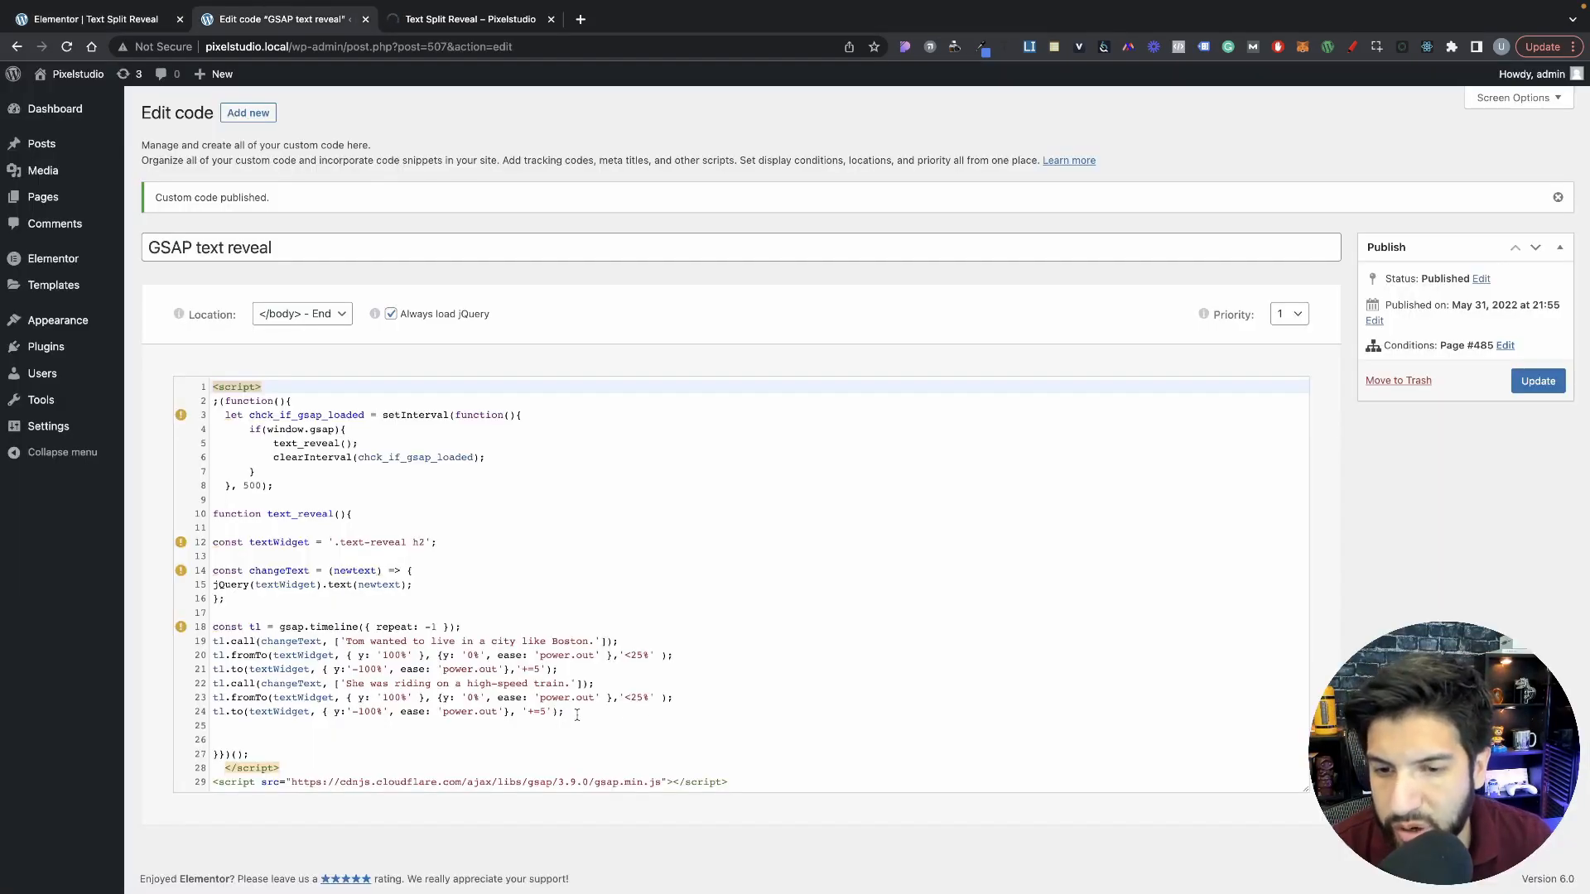
left_click_drag(577, 715, 210, 538)
key("ctrl+c")
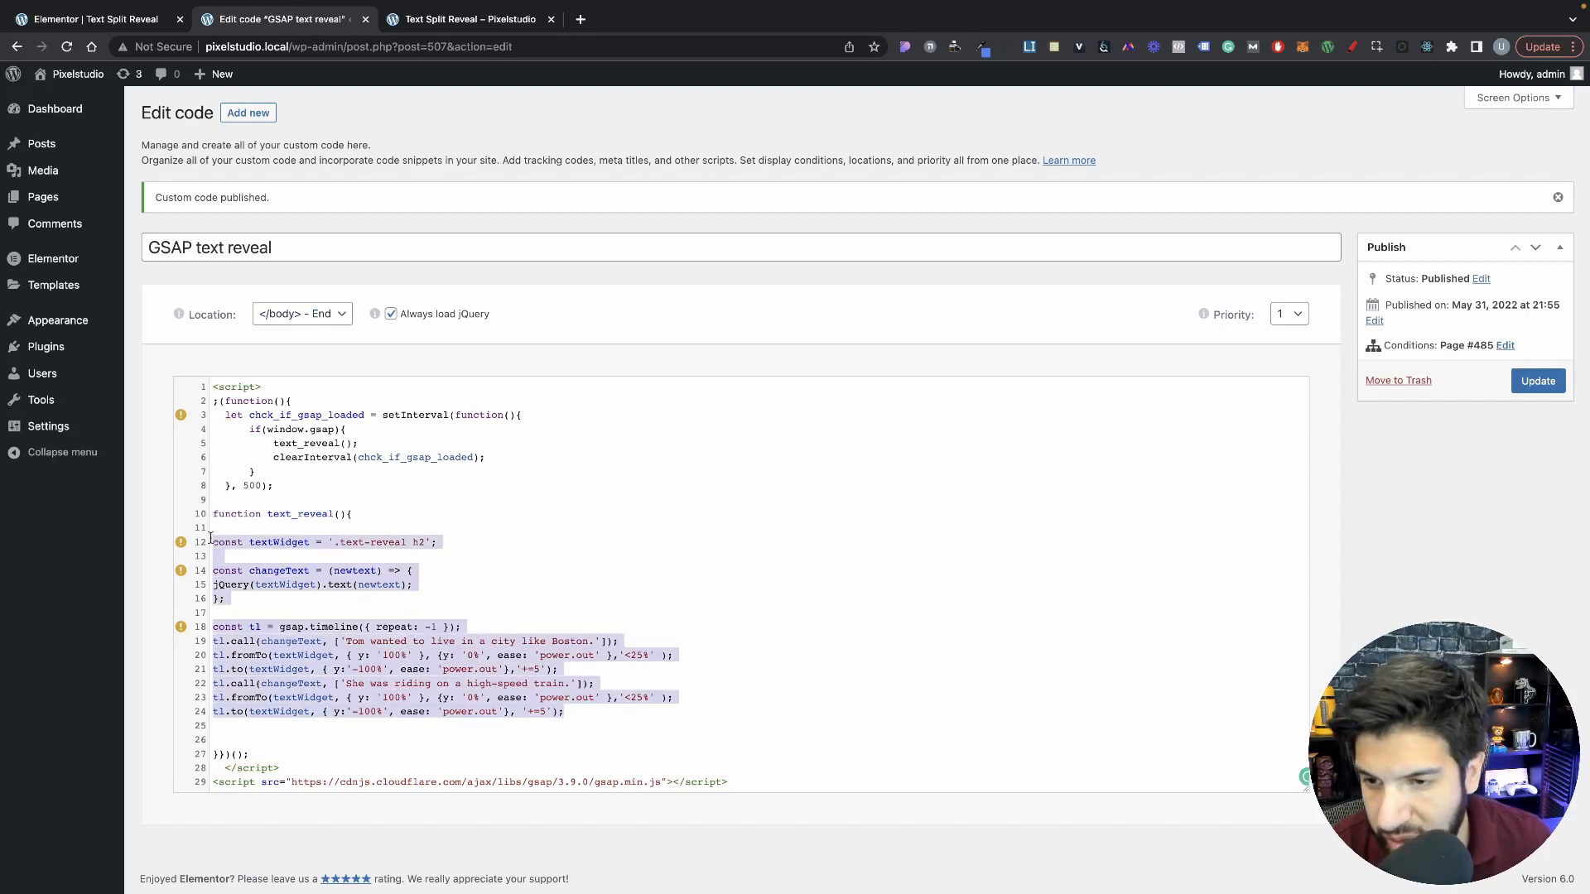
key("Right")
key("Return")
key("Return")
key("ctrl+v")
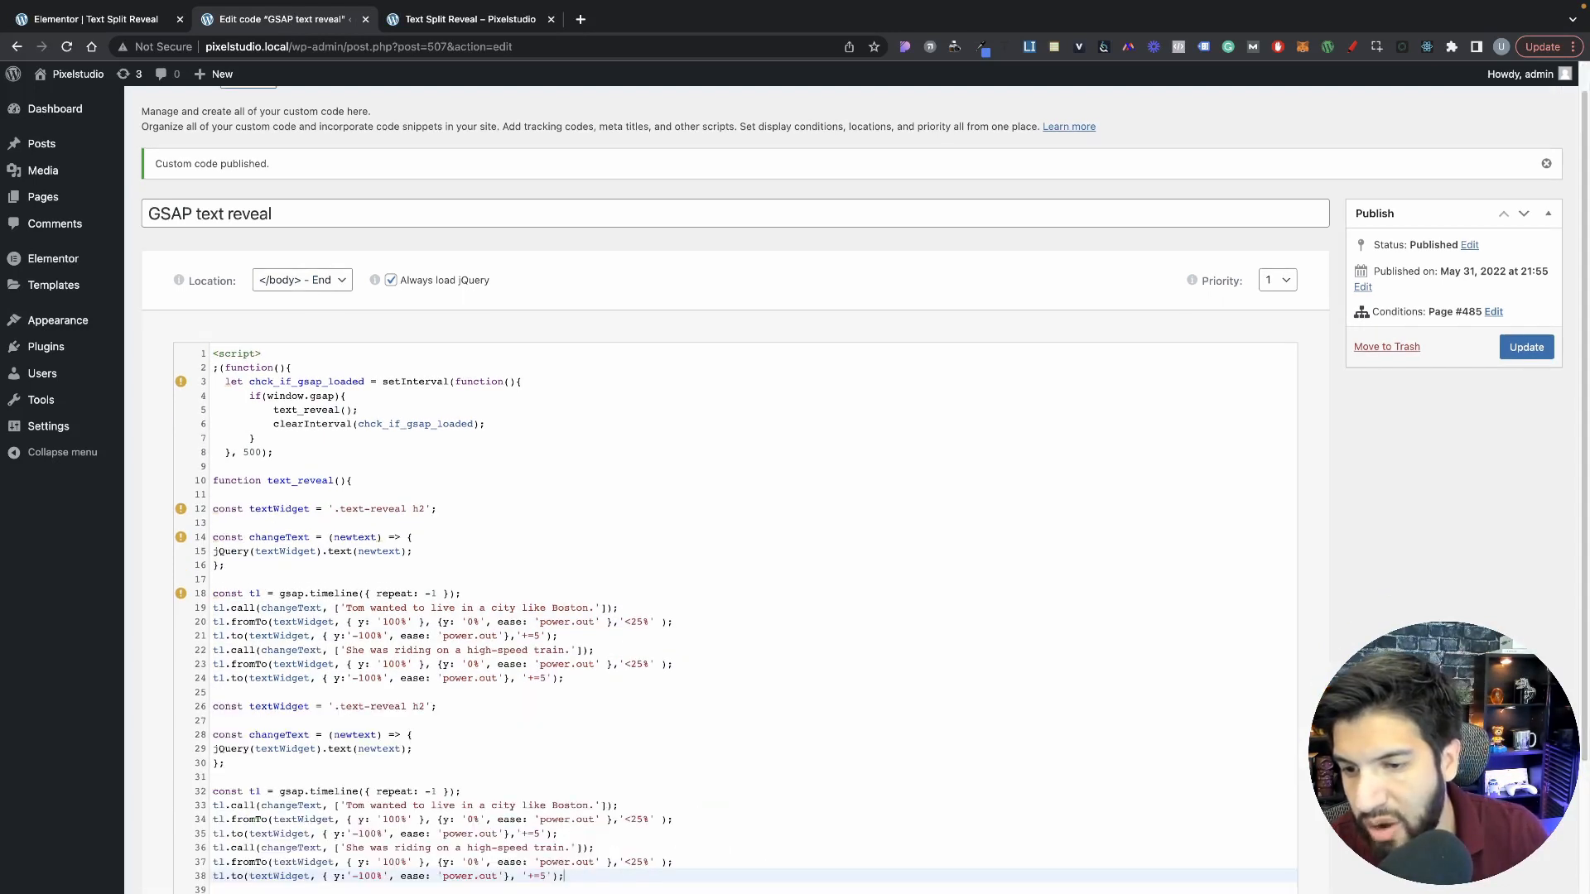
Step: Separate the two code blocks with blank lines and put the comment "// New text headline" above each block
left_click(603, 688)
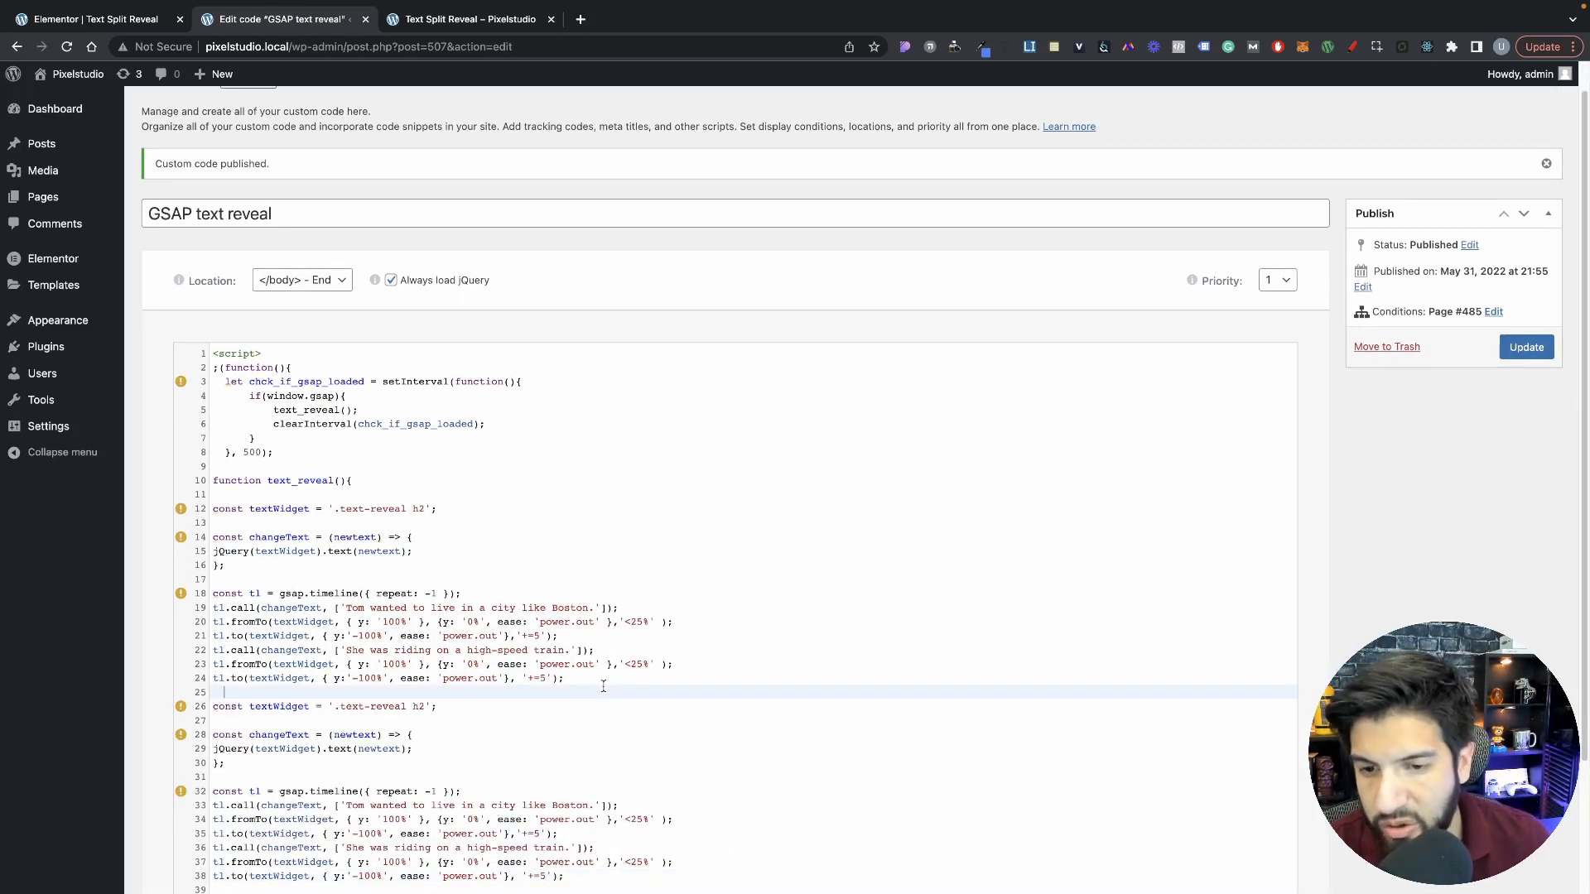
key("Return")
key("Return")
key("Return")
key("Up")
key("Up")
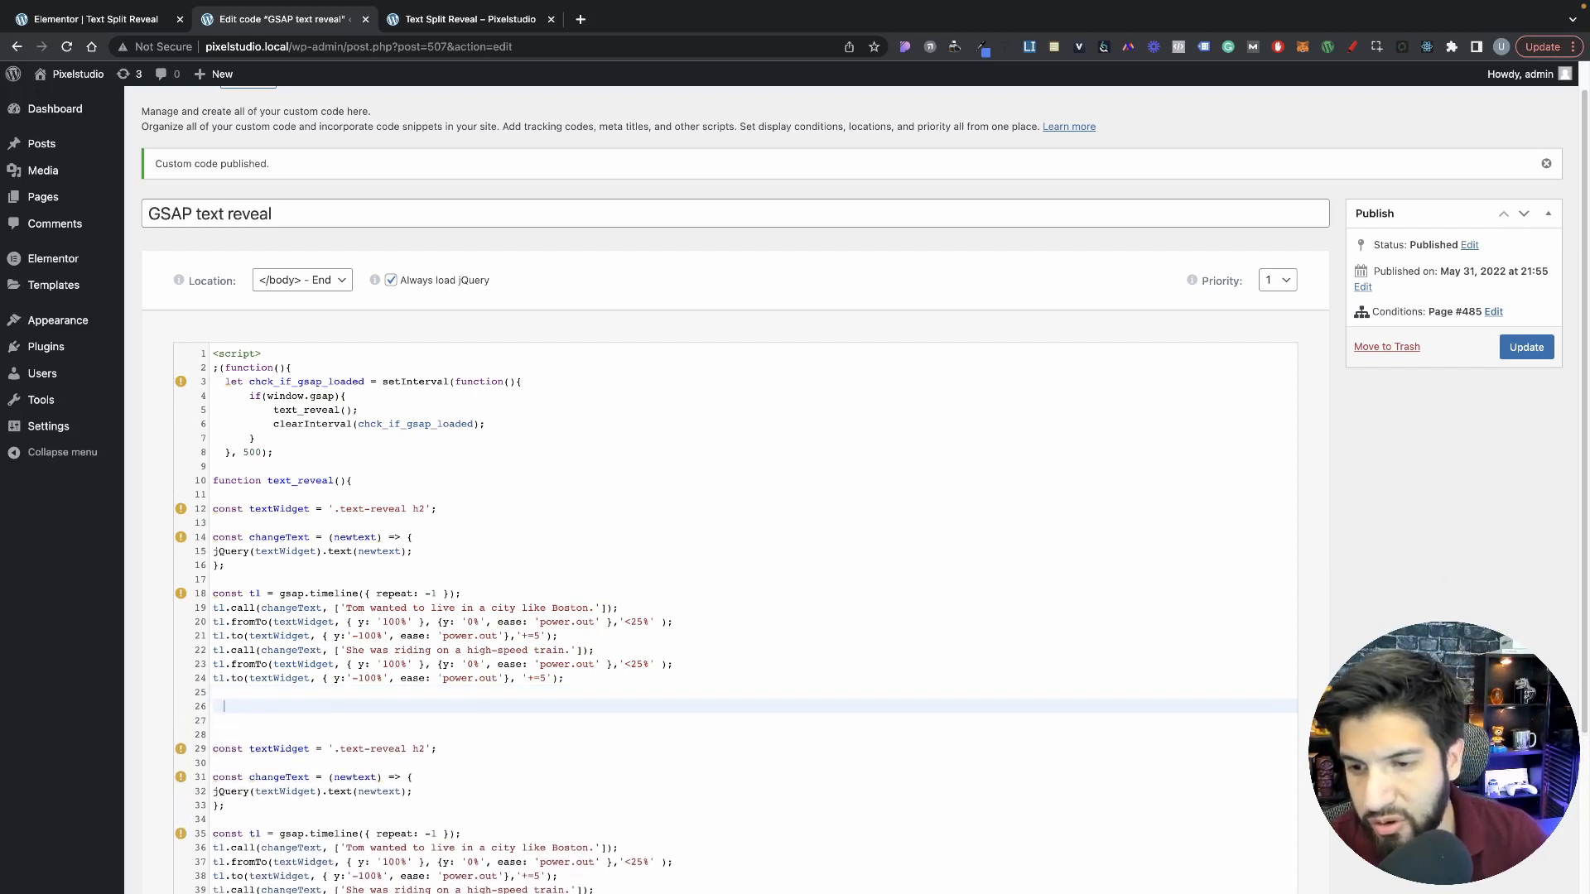
key("Down")
key("BackSpace")
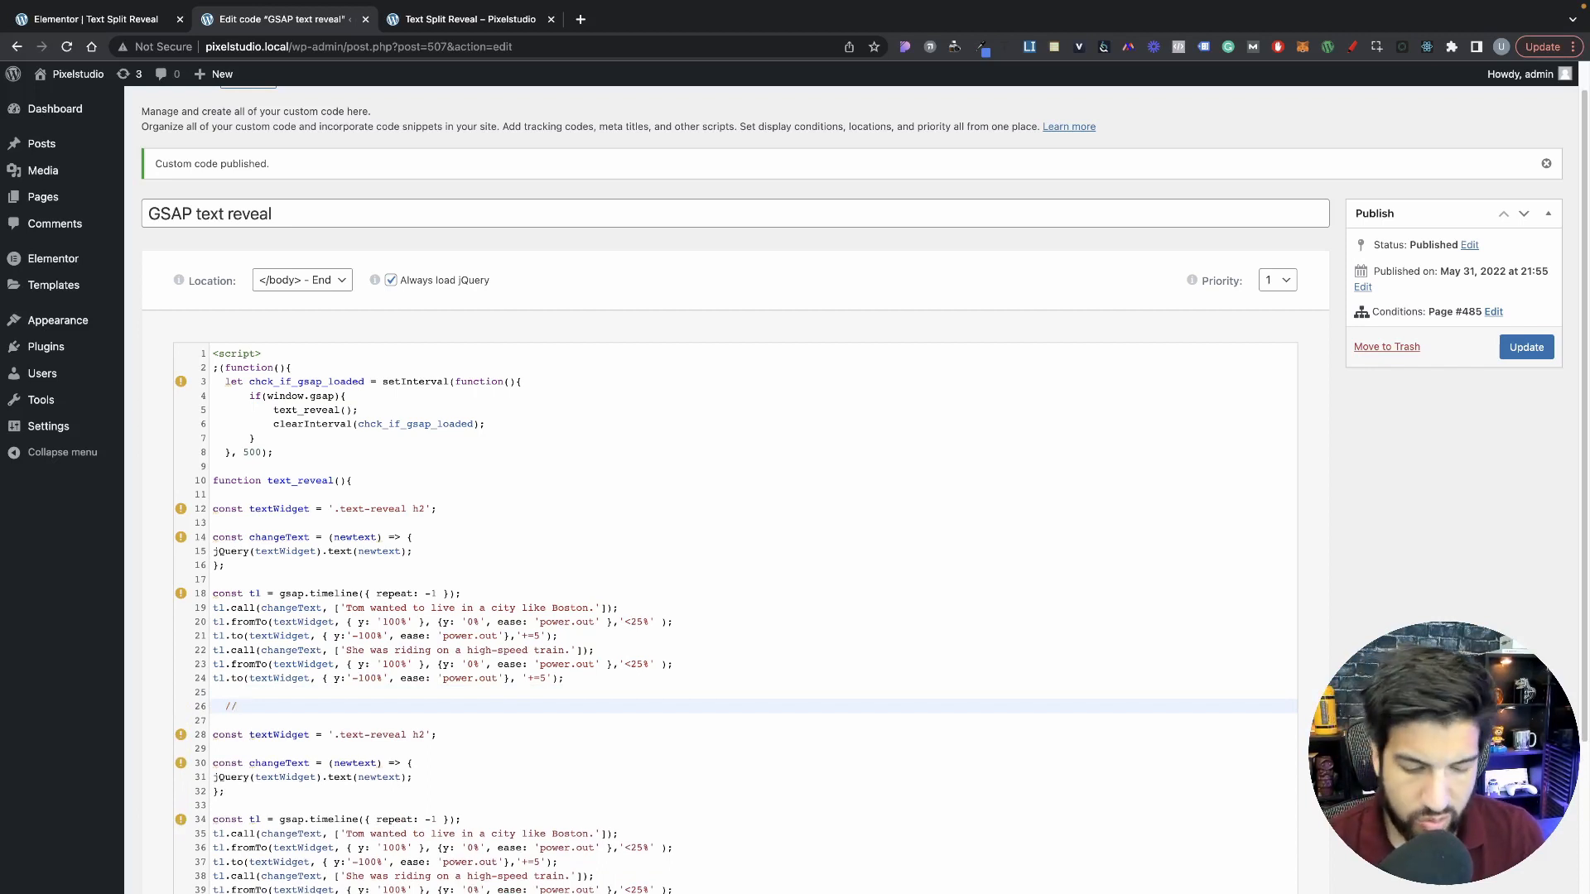
type("// New")
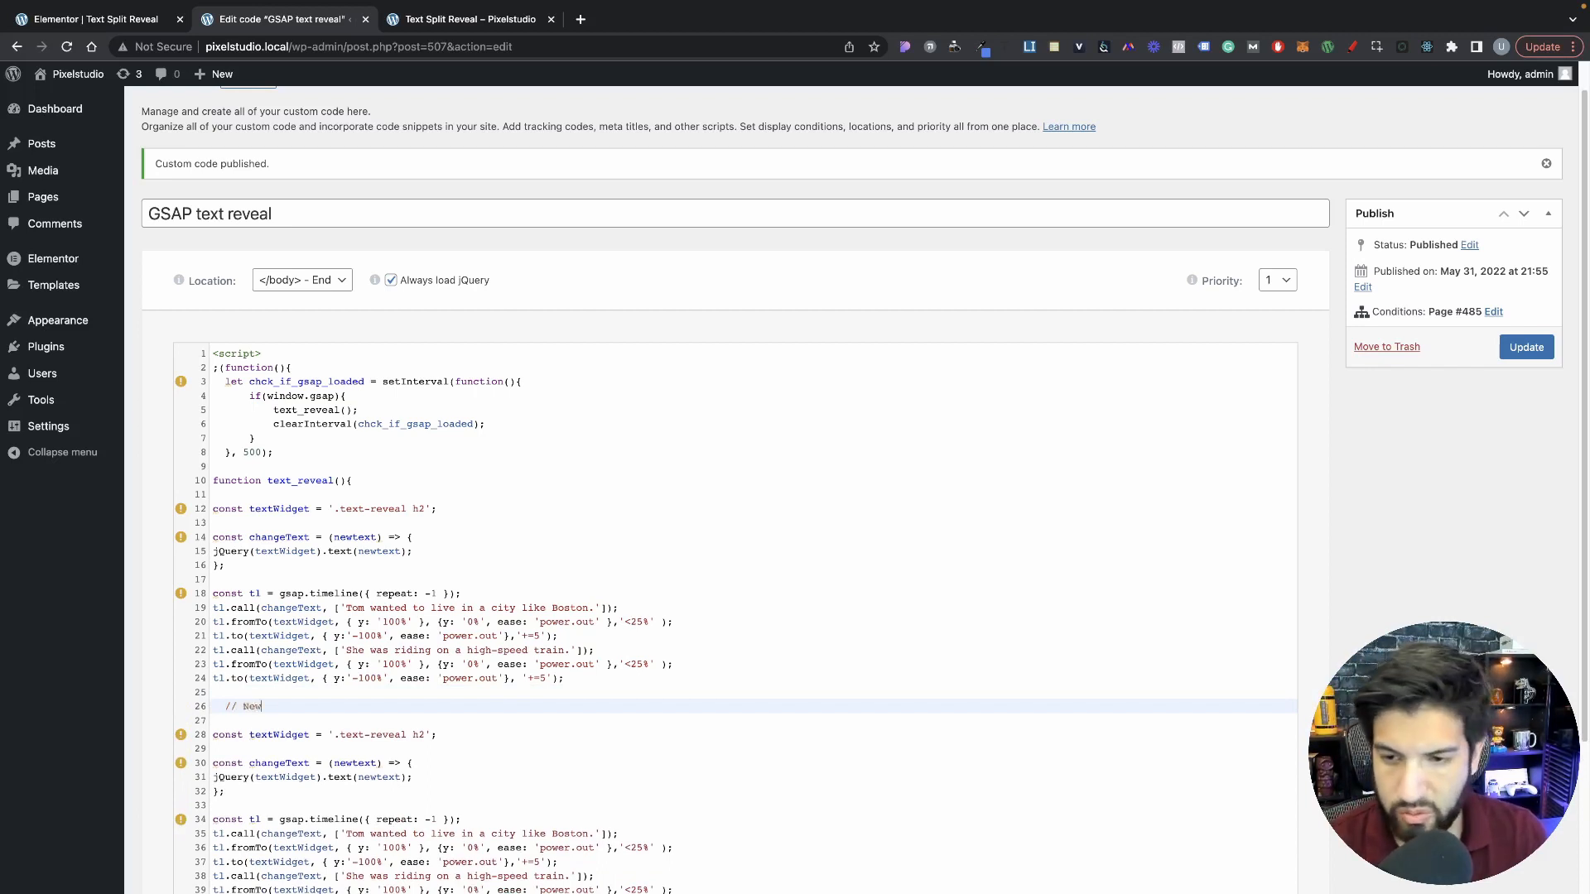
type(" text headline")
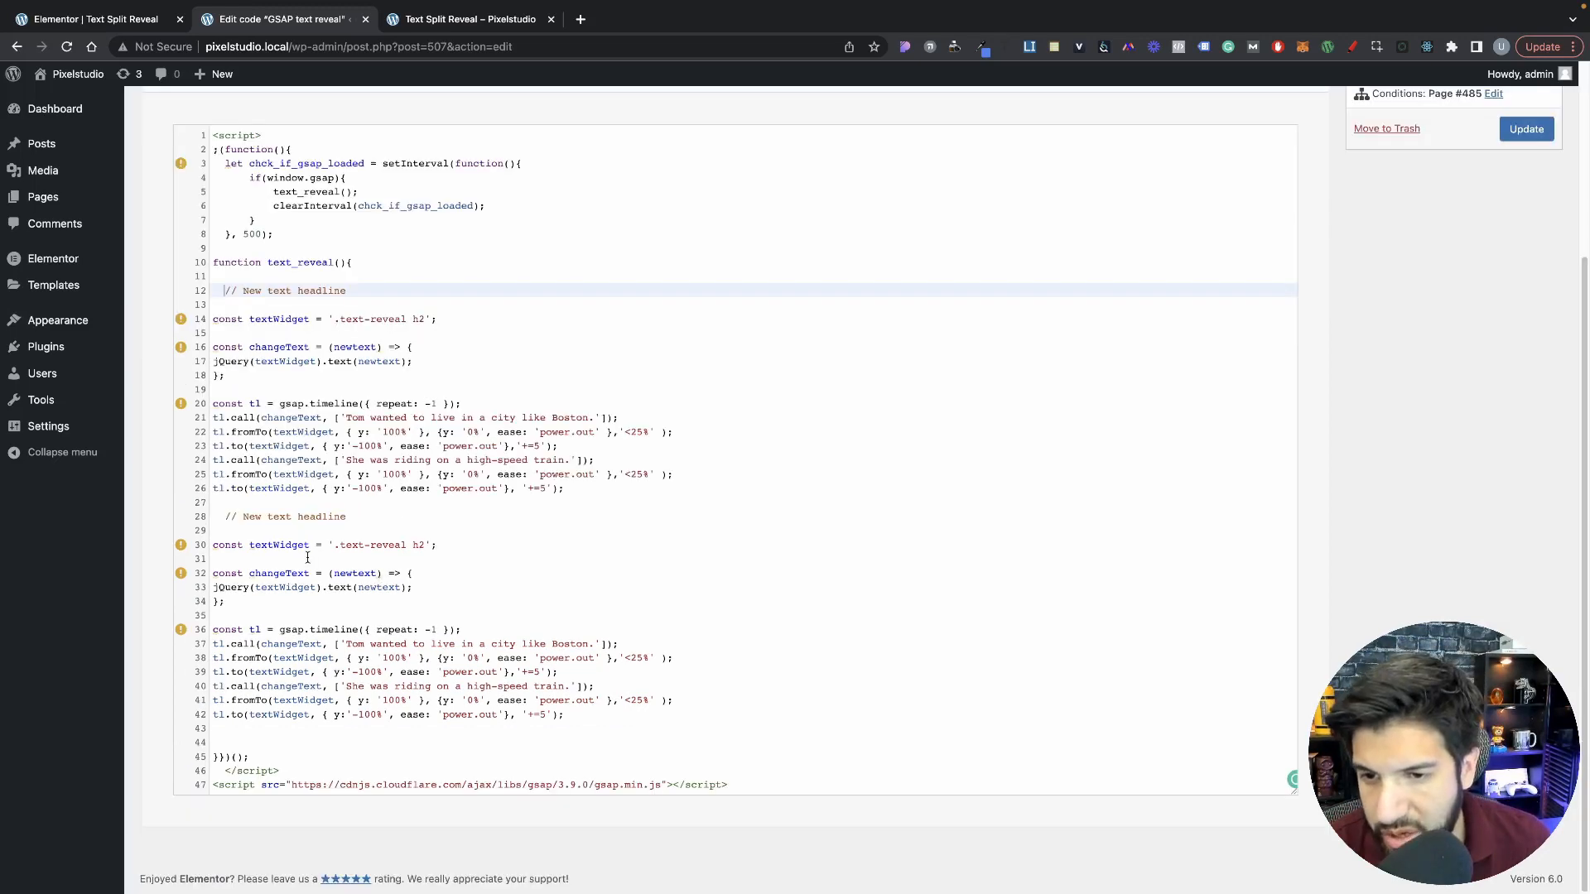
Step: Change the second block's textWidget selector to '.text-reveal2 h2'
left_click(406, 545)
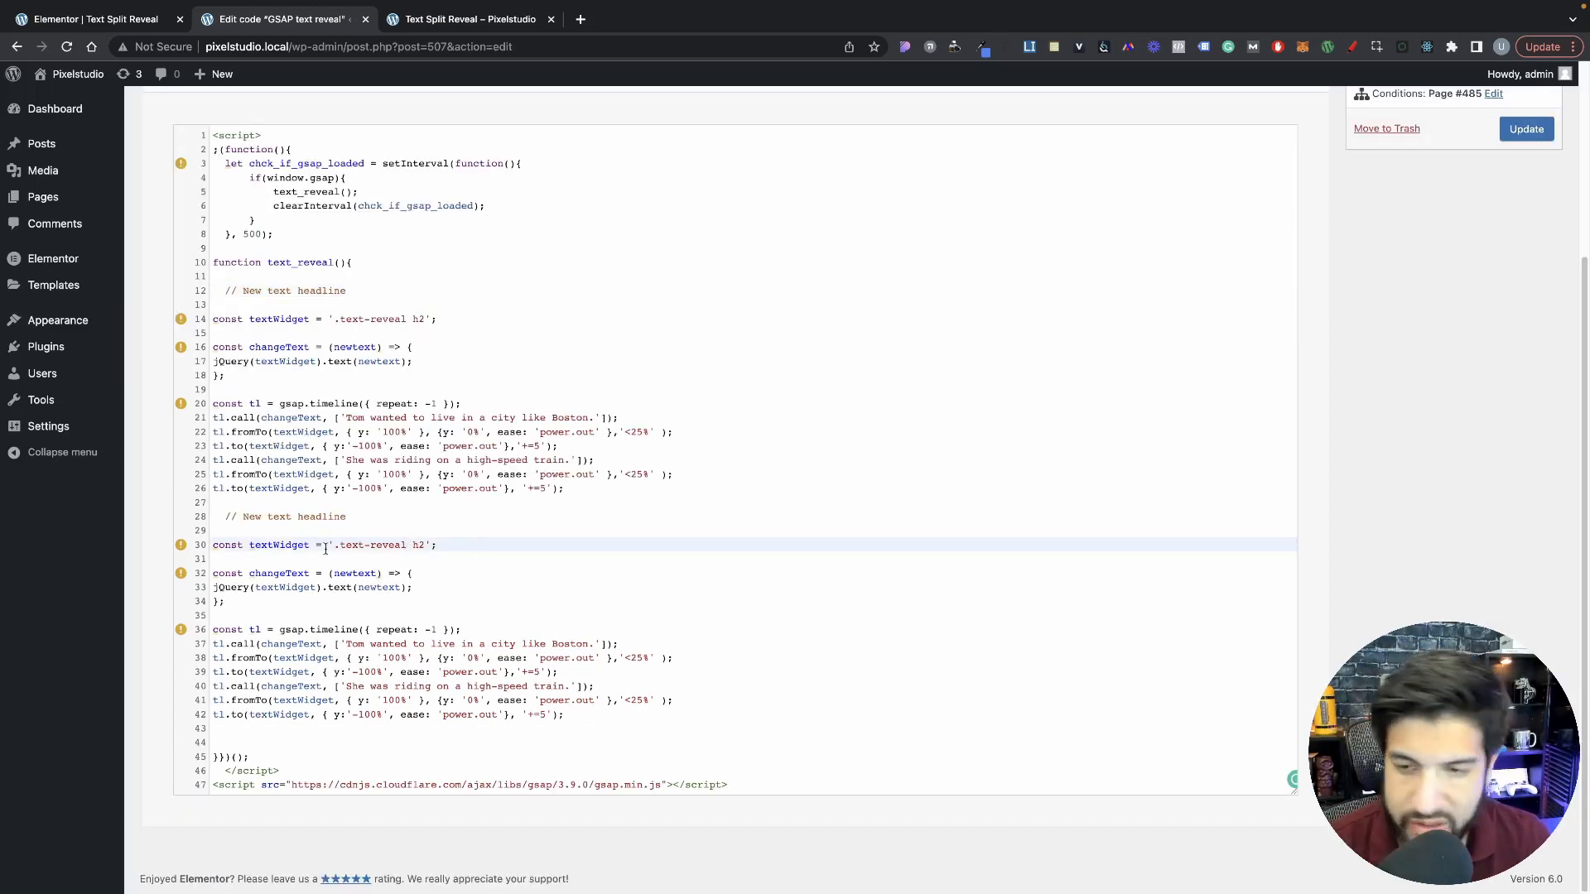
type("2")
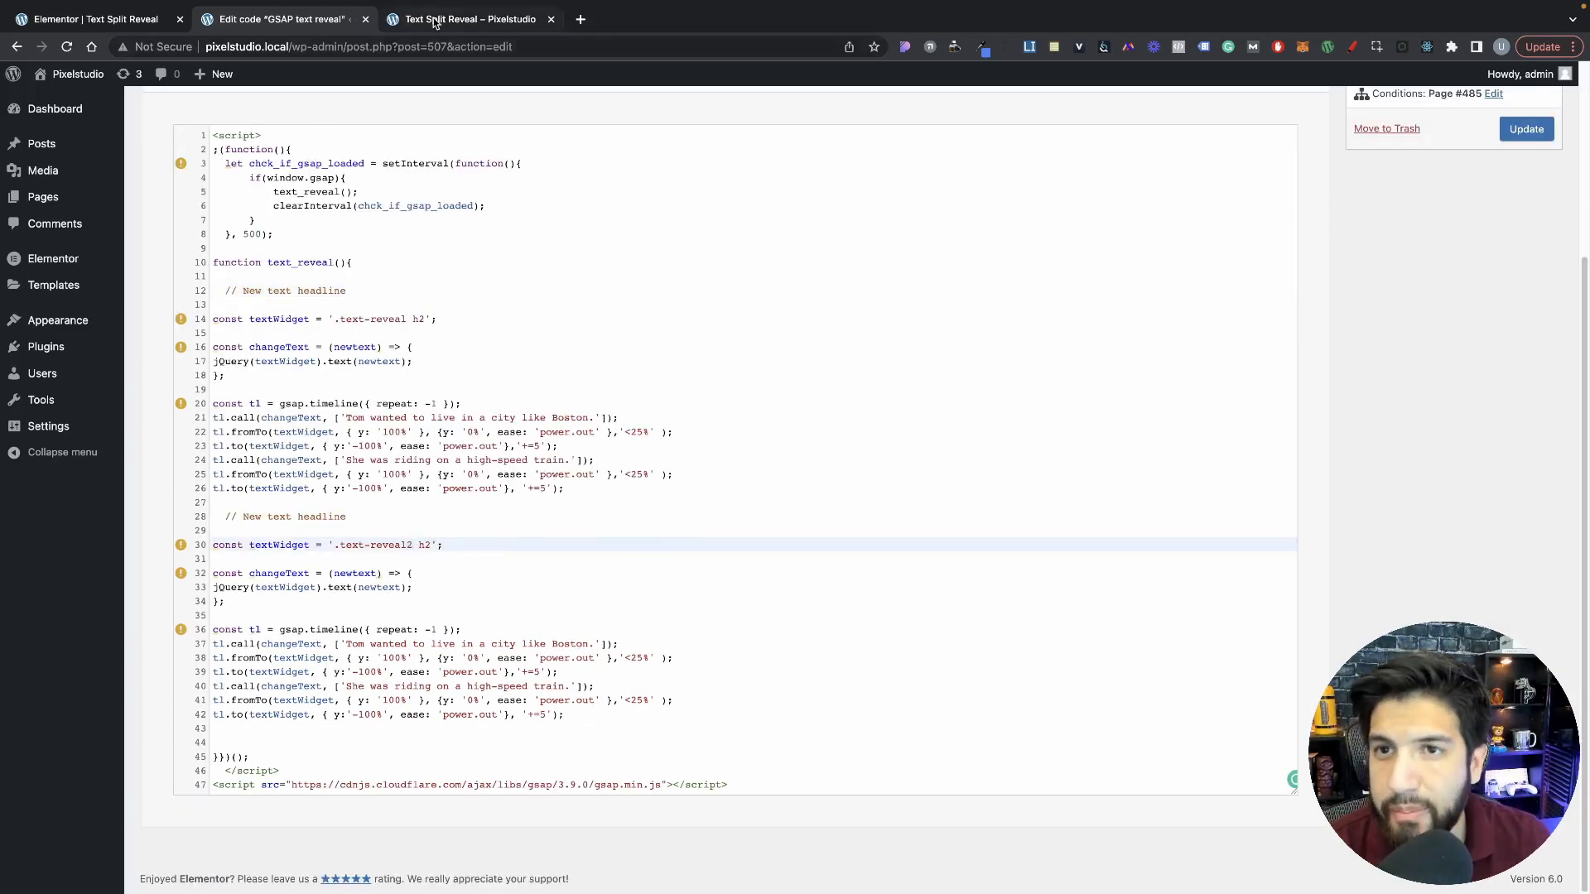
Step: Examine the second heading's CSS class and title text in the Elementor page editor
left_click(464, 18)
left_click(273, 18)
left_click(124, 18)
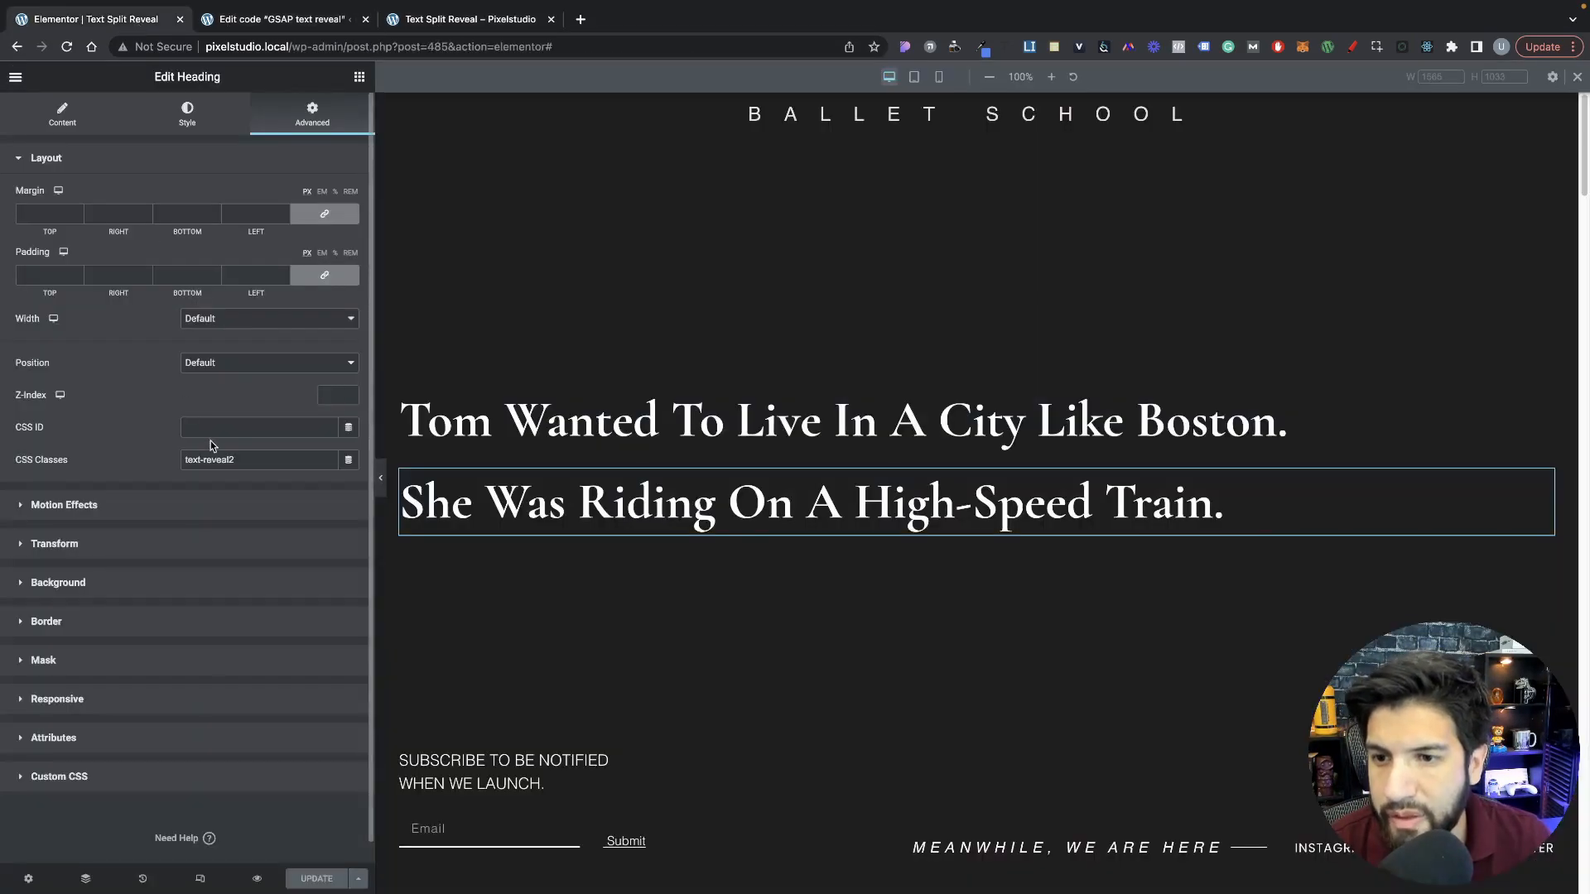
left_click(62, 114)
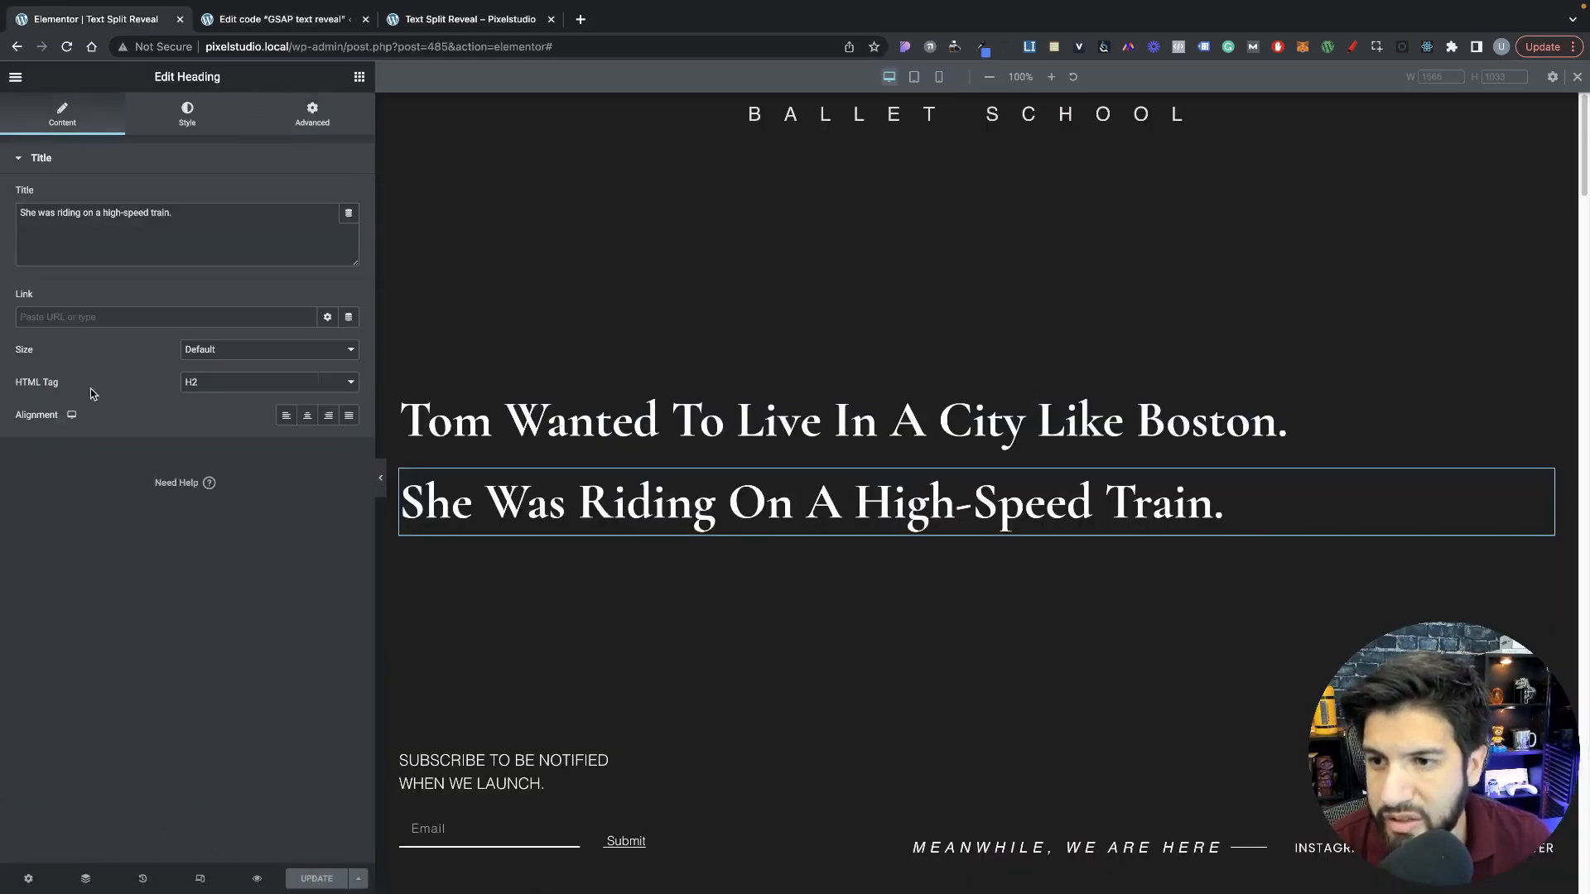
Step: In the custom code, rename the second block's changeText constant to changeText2 and update both of its timeline calls to match
left_click(281, 19)
double_click(249, 574)
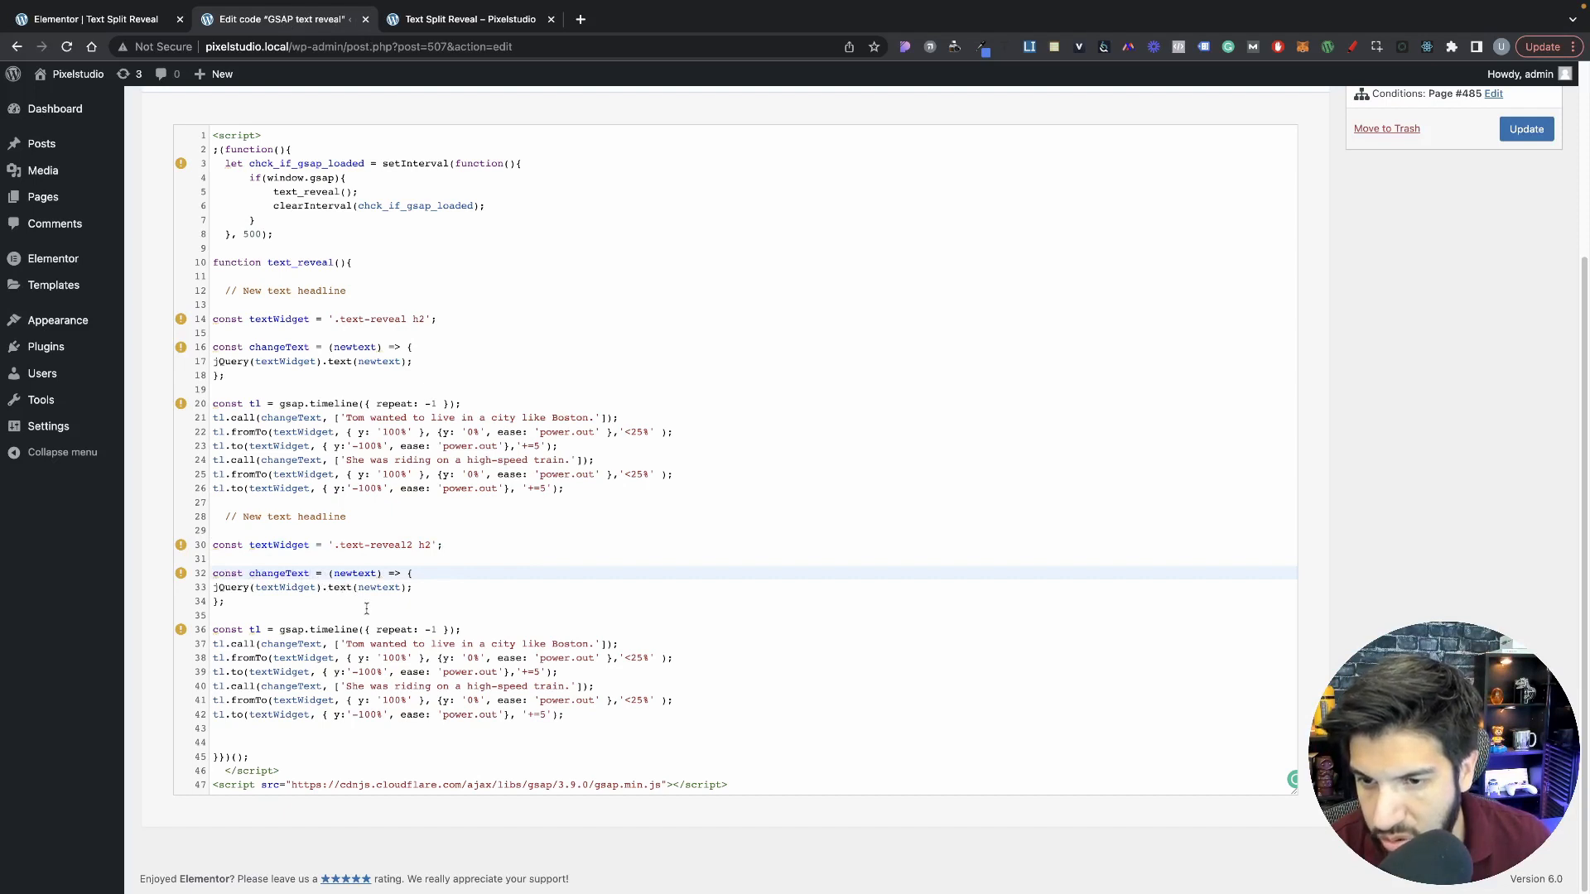
type("2")
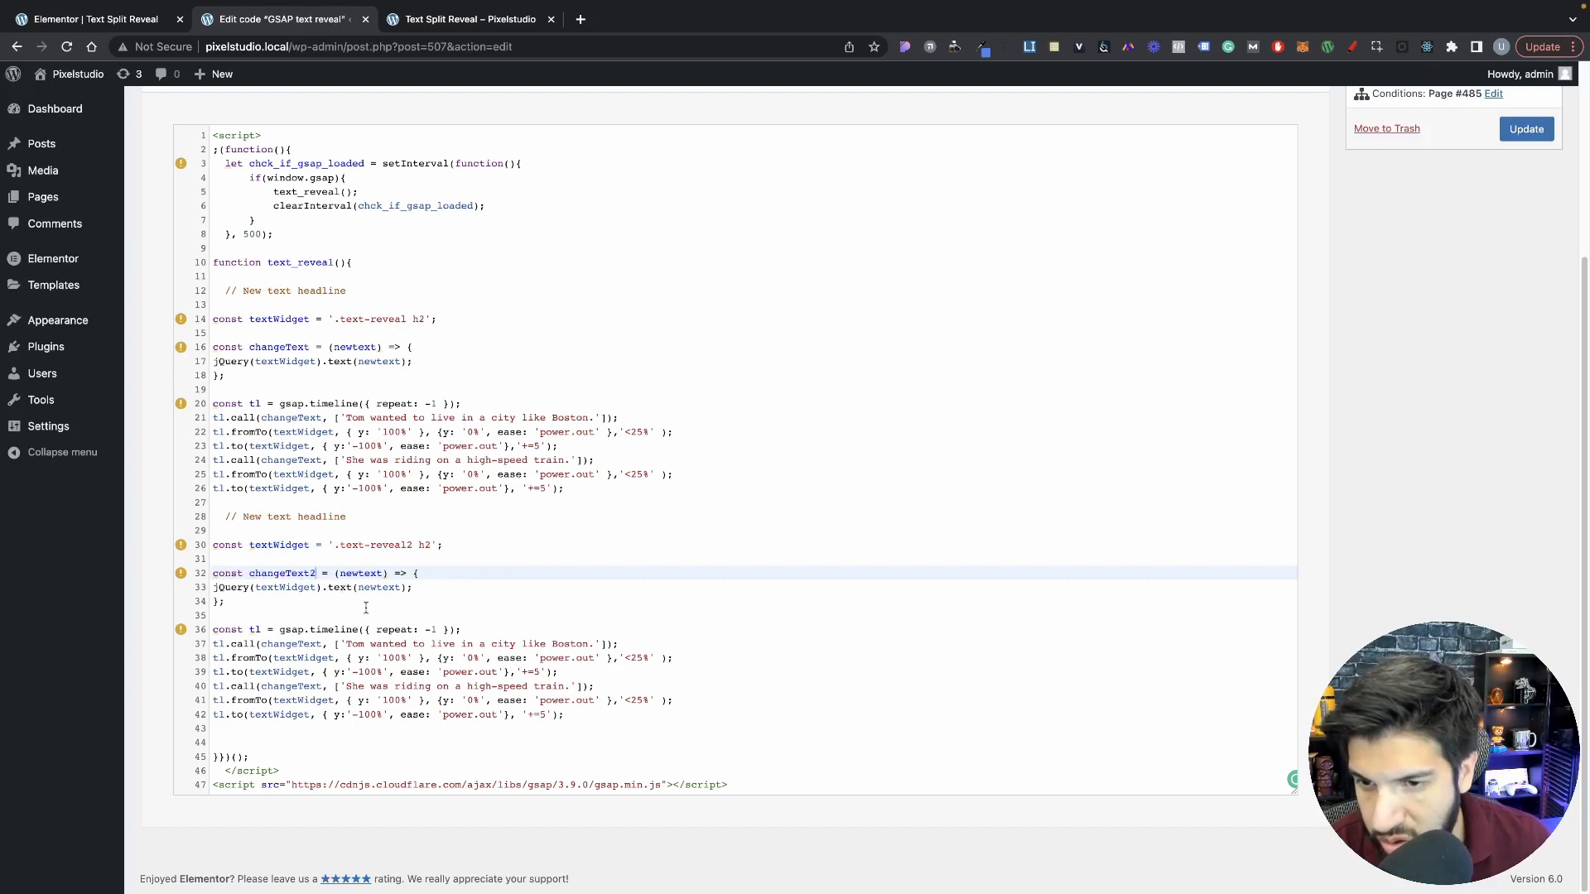
left_click(322, 644)
type("2")
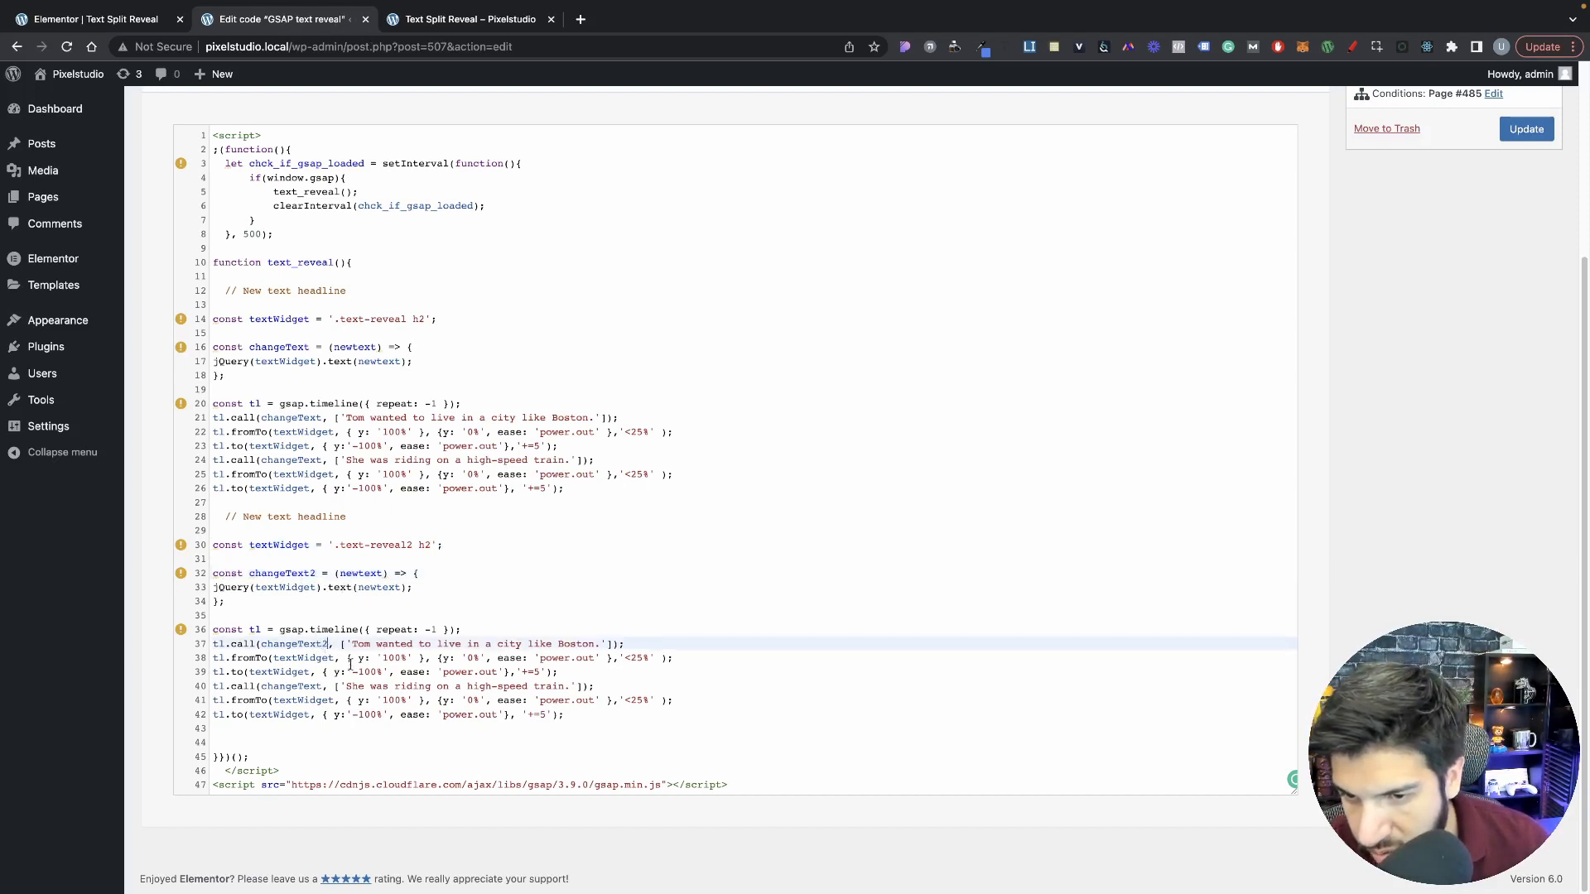
left_click(321, 690)
type("2")
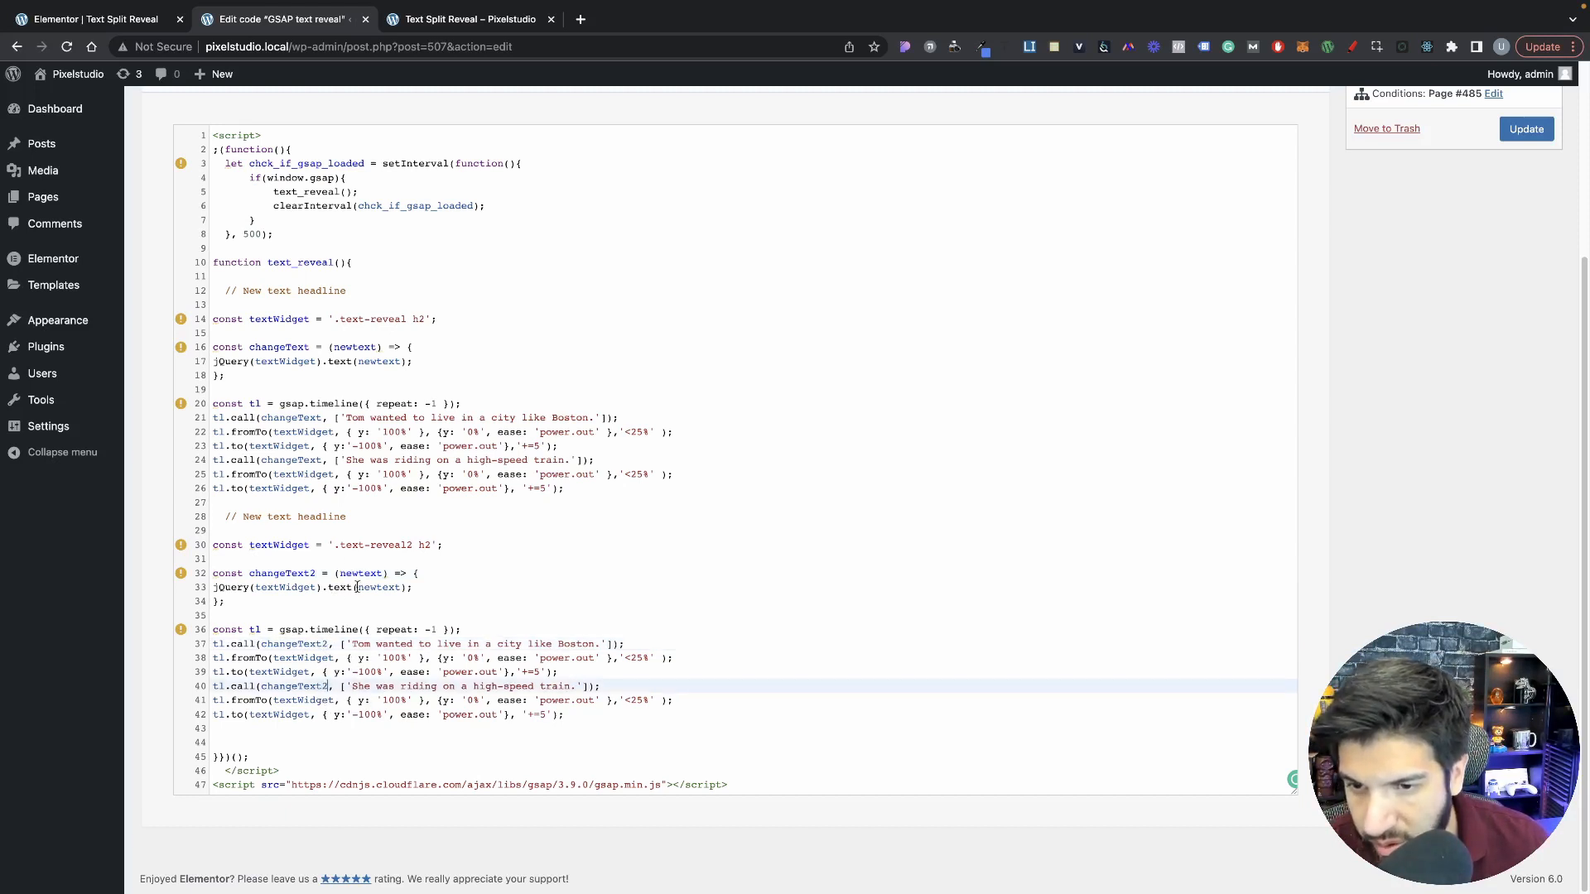
Step: Rename the second block's timeline constant to tl2 and change the prefix of all six call, fromTo and to lines to tl2
left_click(265, 630)
type("2")
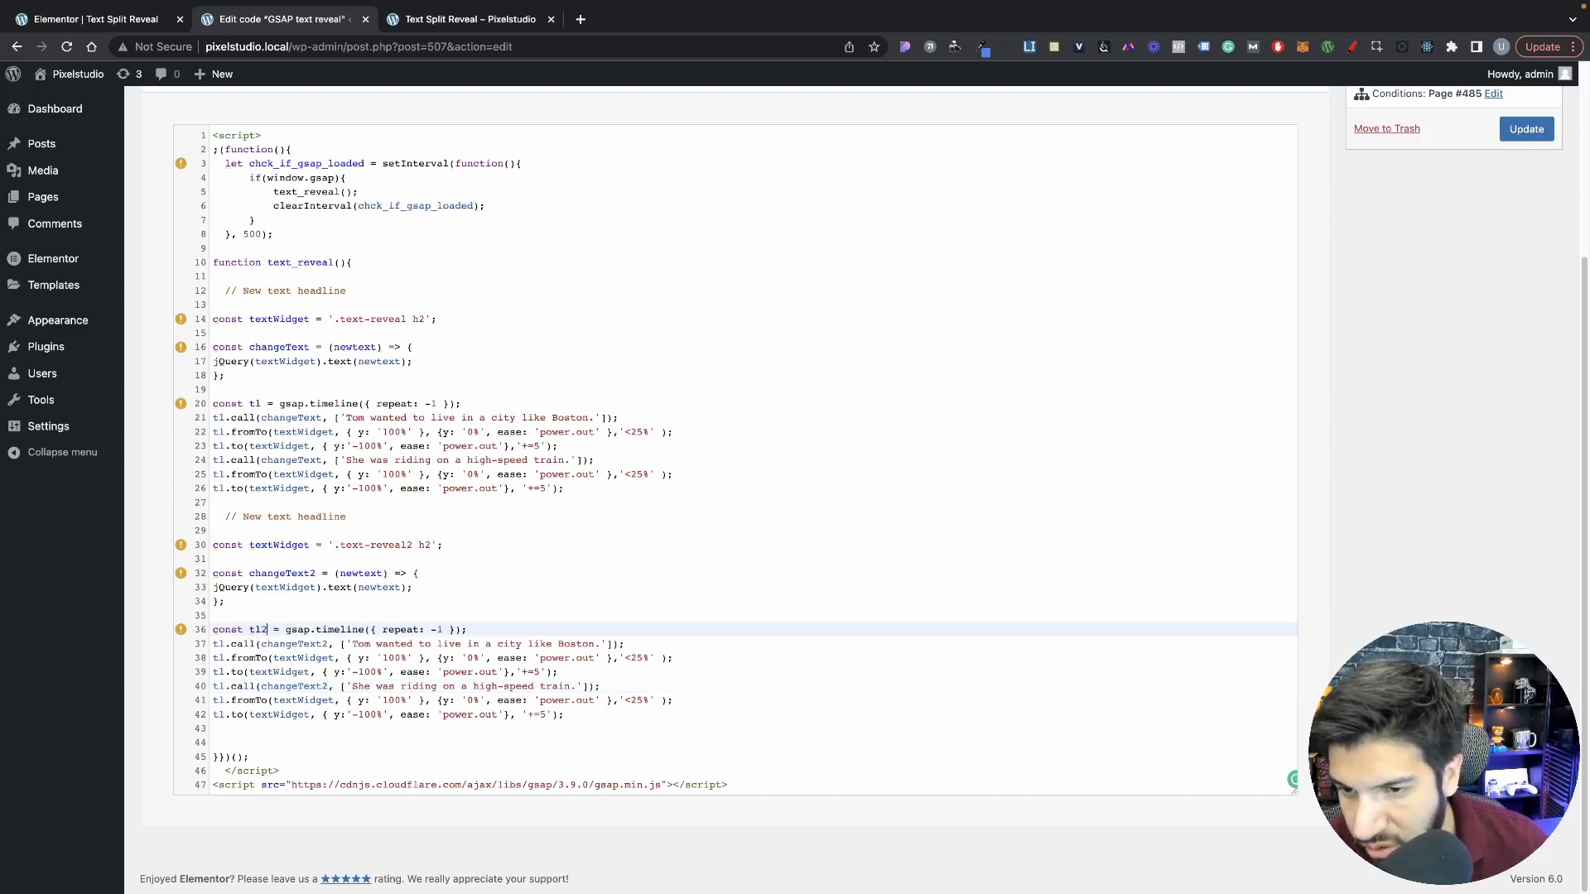
left_click(222, 646)
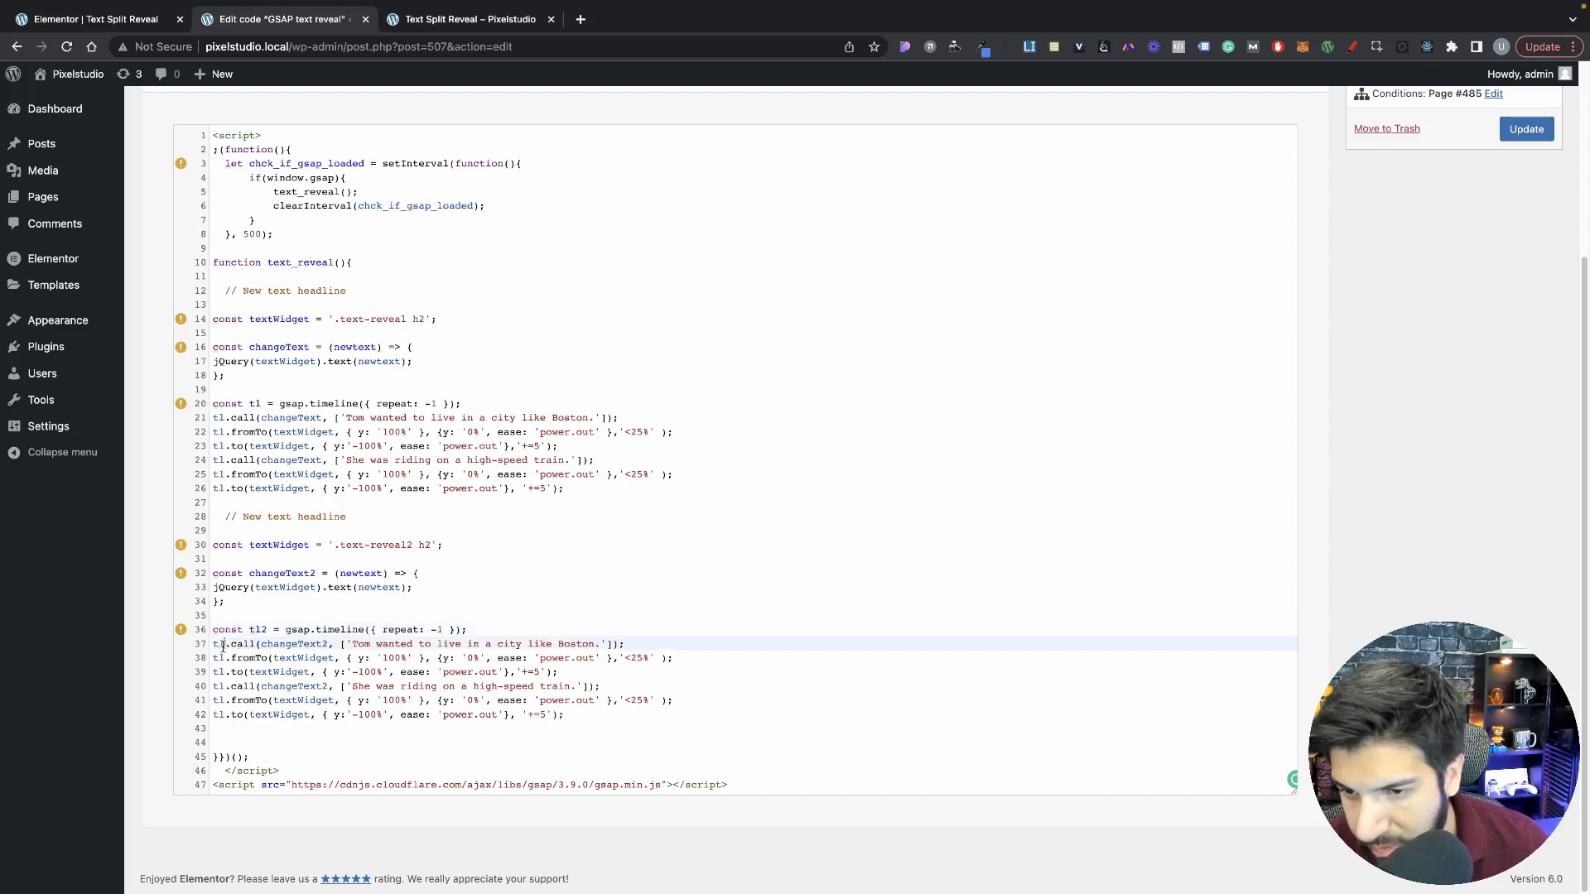
left_click_drag(225, 660, 221, 675)
left_click(221, 677)
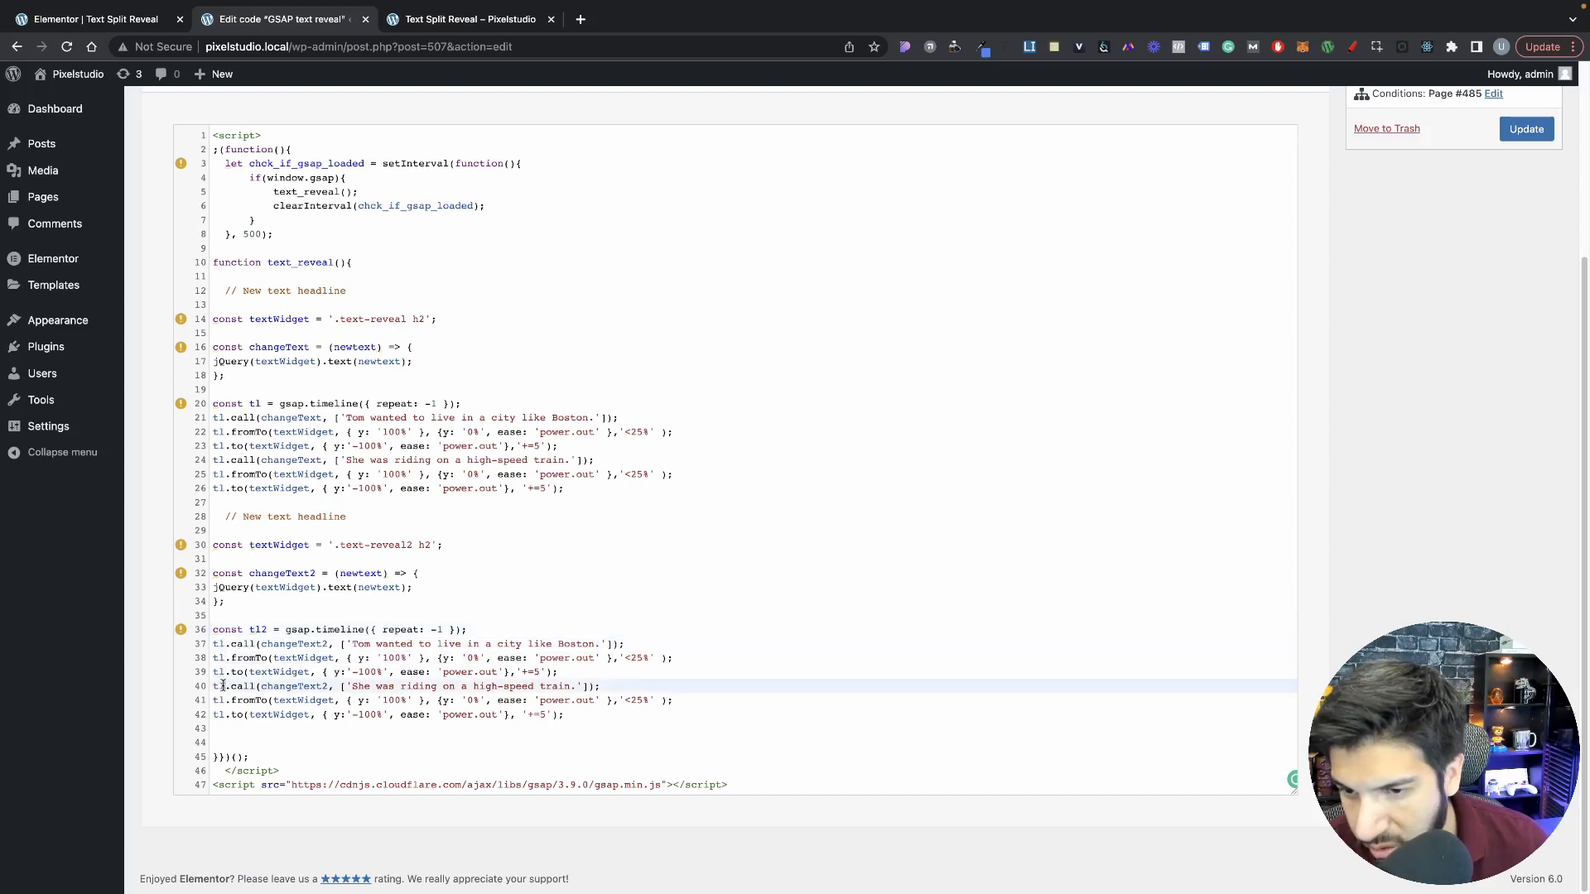
left_click(225, 646)
type("2")
left_click(224, 659)
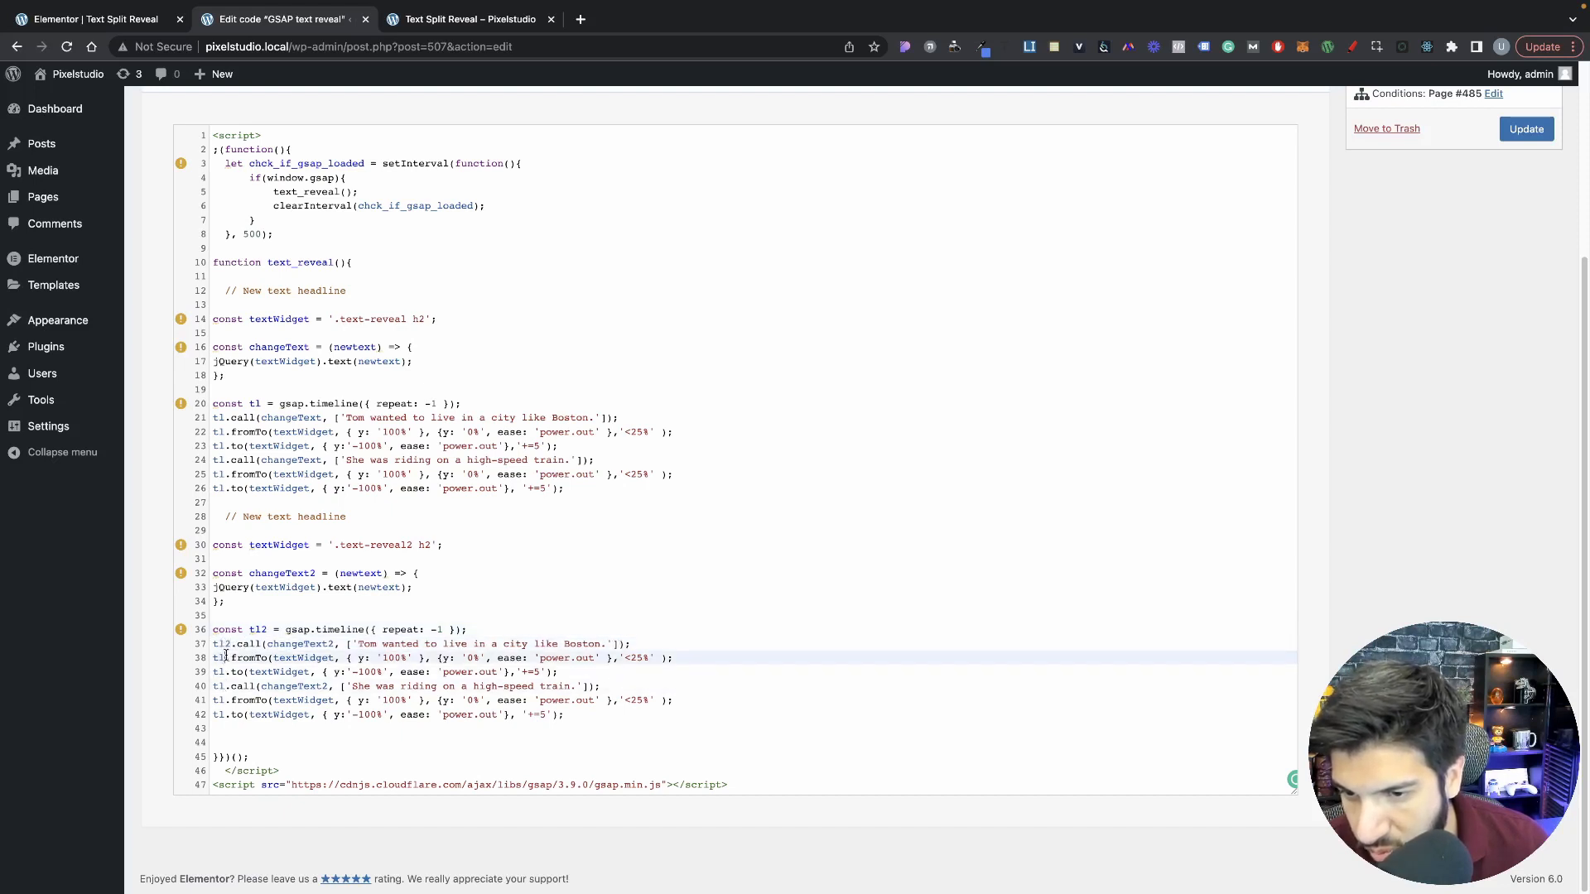
type("2")
left_click(225, 674)
type("2")
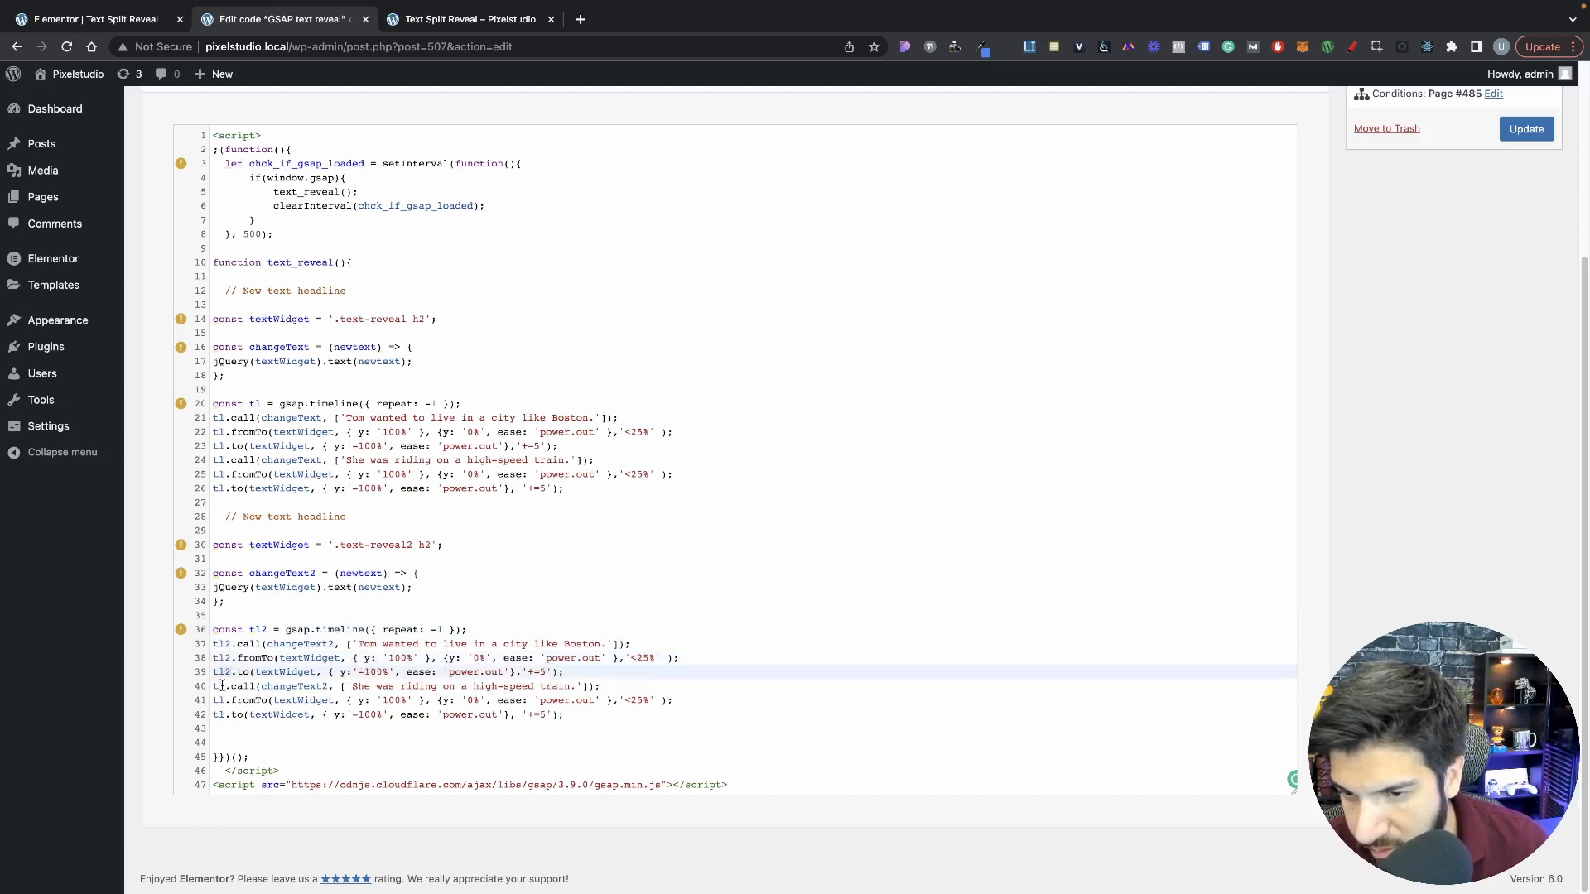
left_click(222, 686)
type("2")
left_click(225, 701)
type("2")
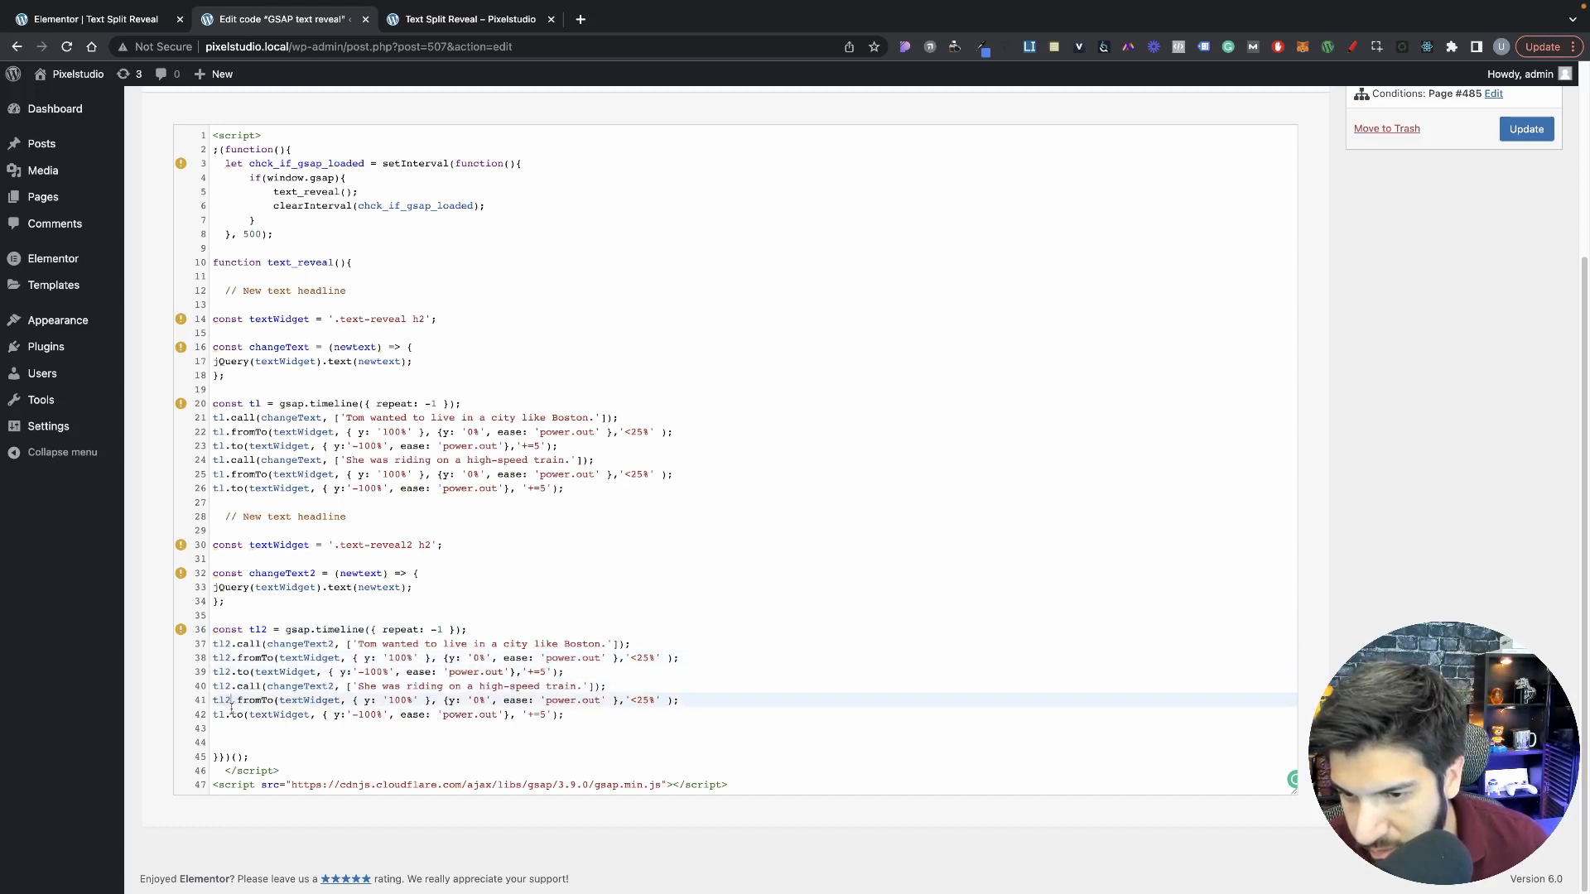
left_click(222, 714)
type("2")
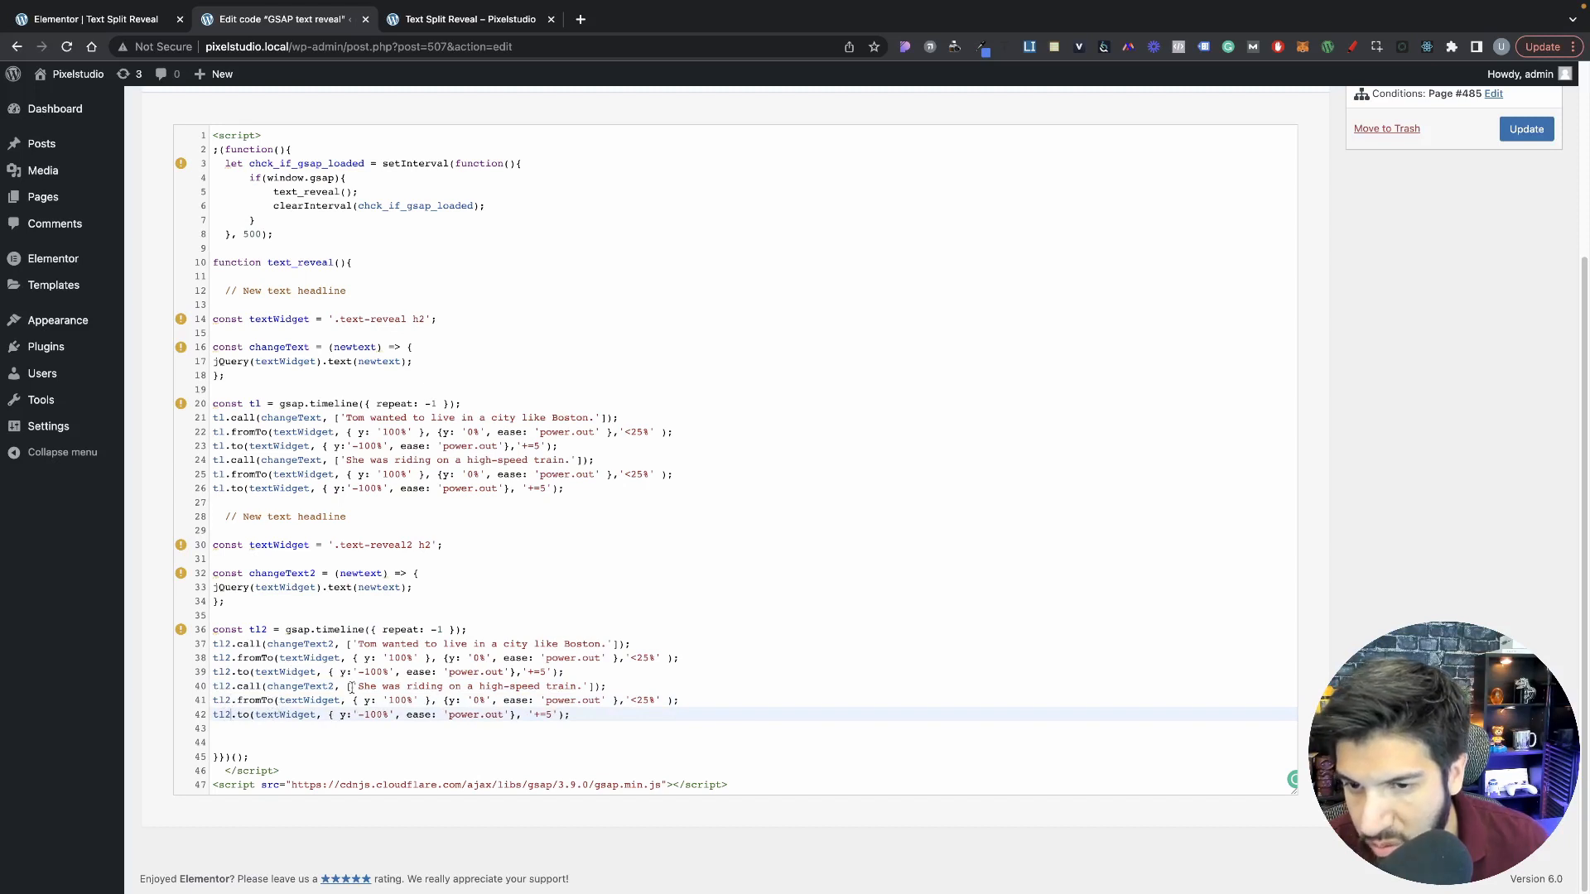
Step: Rename the second block's textWidget constant to textWidget2 and use that name in its fromTo and to lines
left_click(310, 547)
type("2")
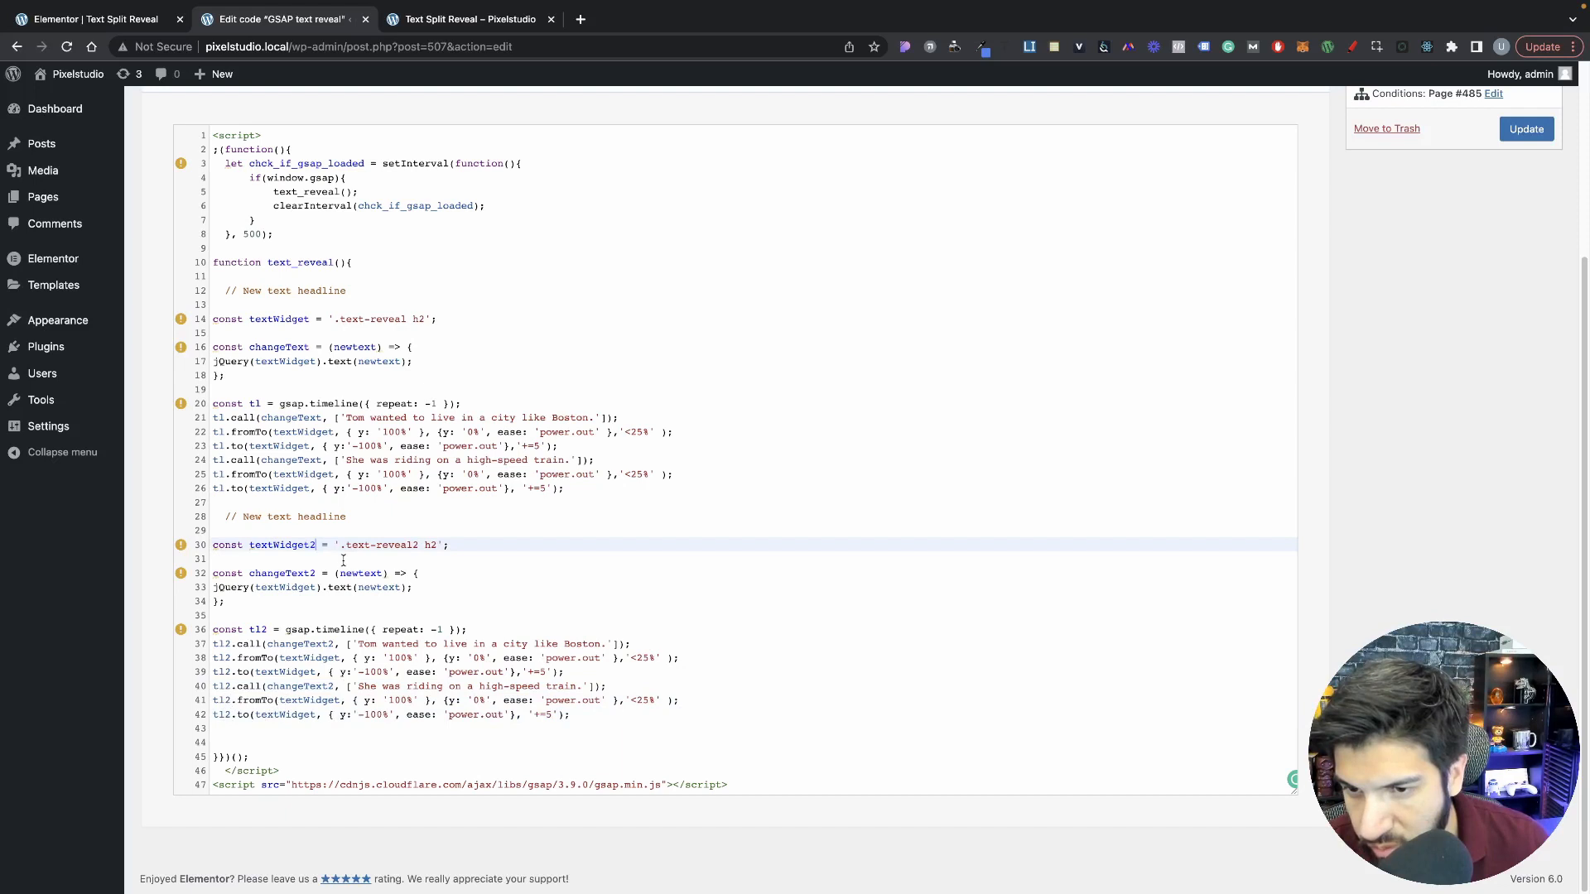
left_click(341, 659)
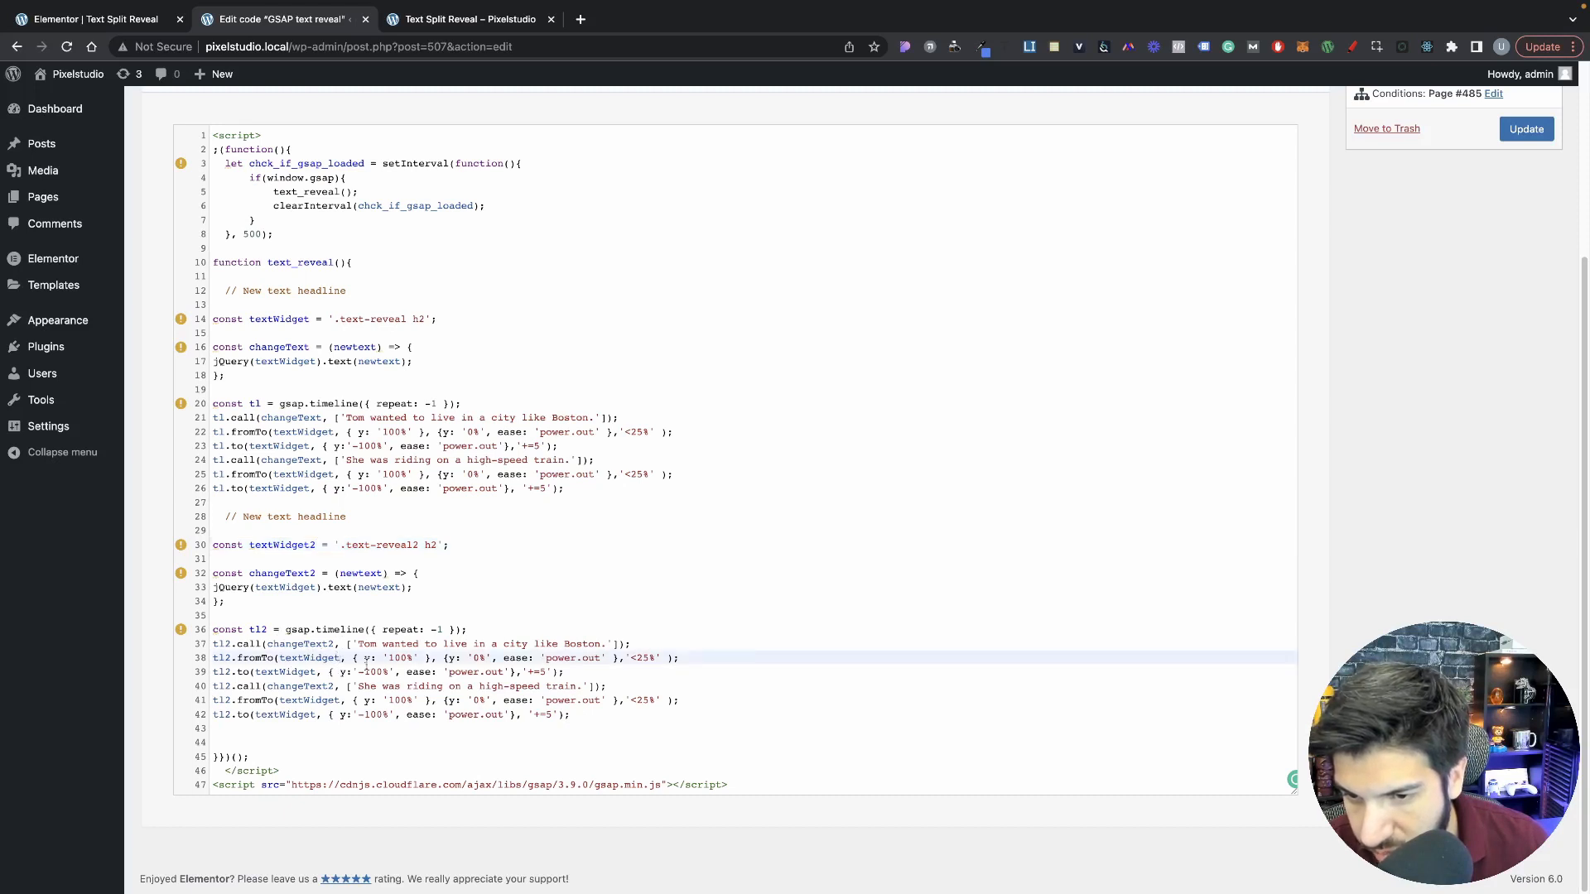
type("2")
left_click(320, 672)
type("2")
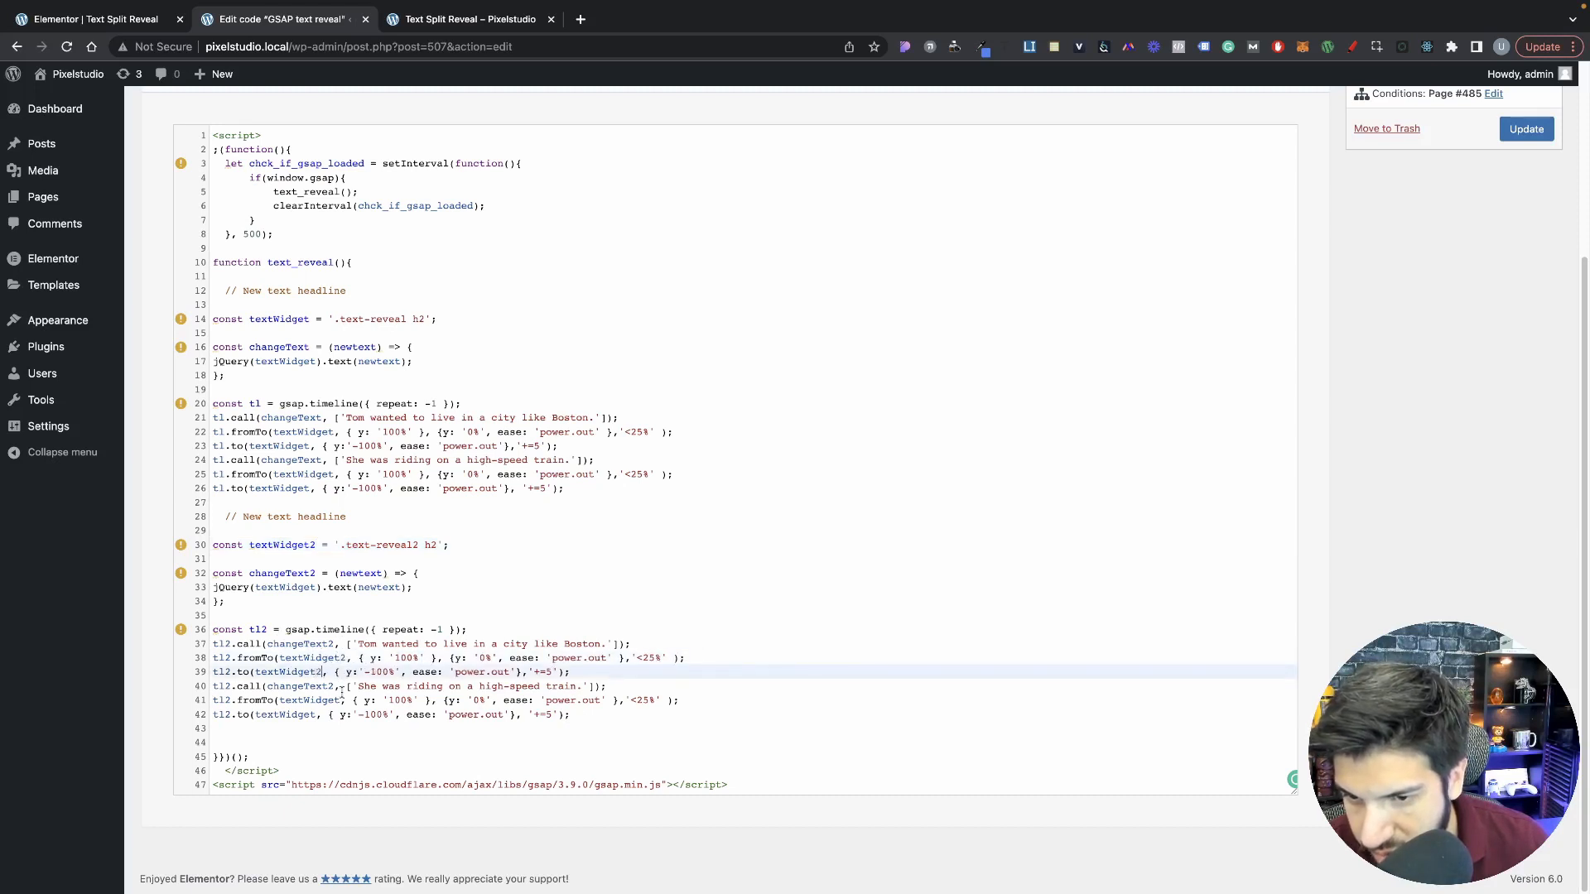
left_click(340, 700)
type("2")
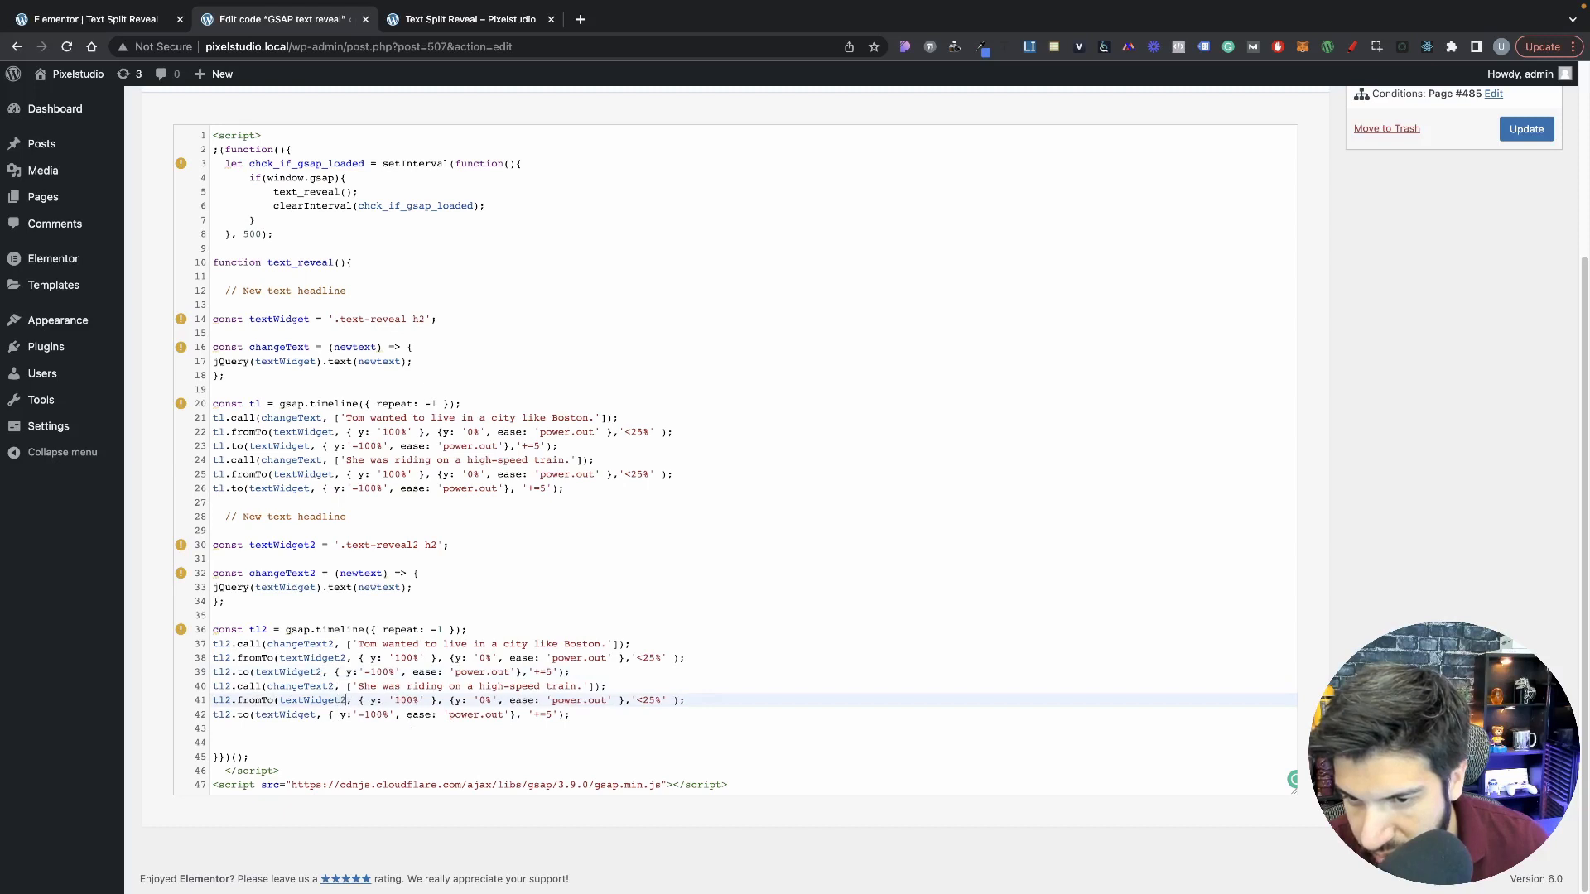
left_click(324, 714)
type("2")
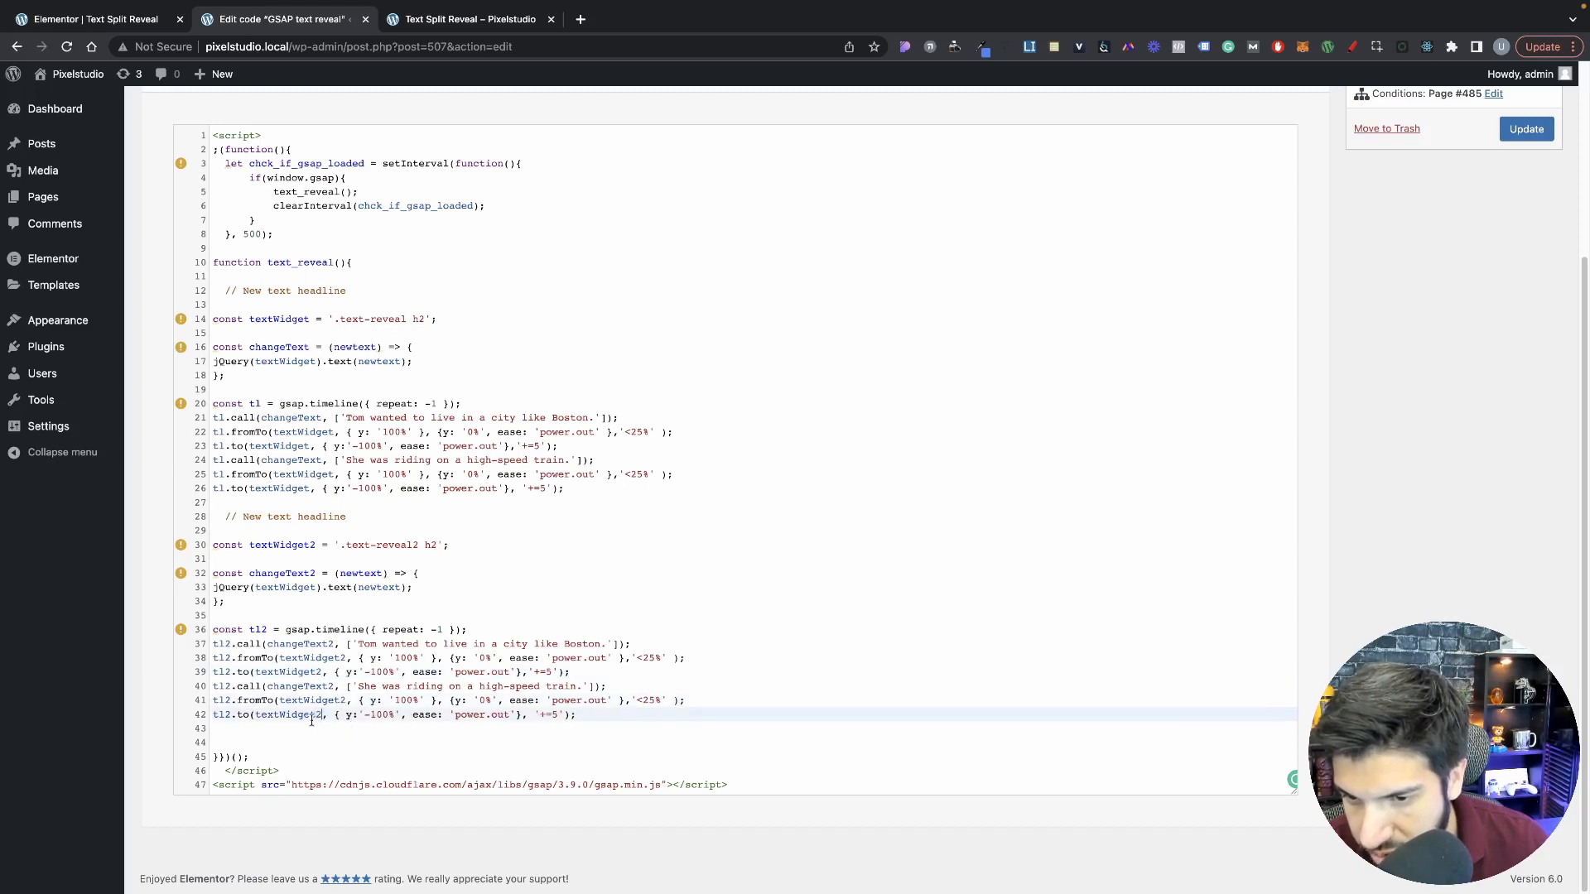
left_click(315, 701)
left_click(308, 673)
left_click(313, 660)
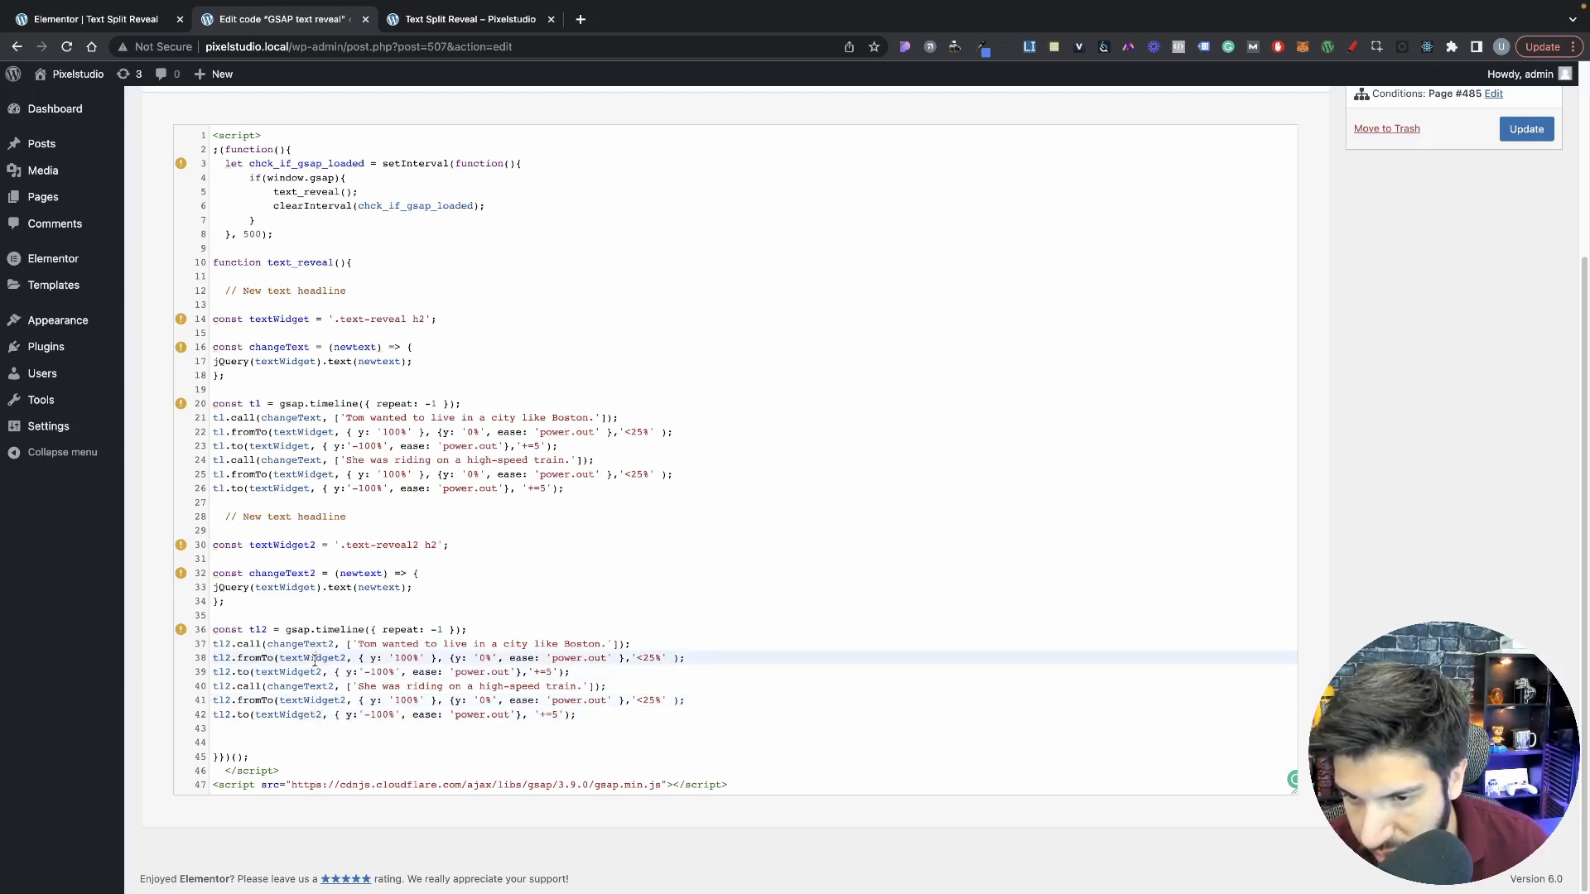
left_click(299, 674)
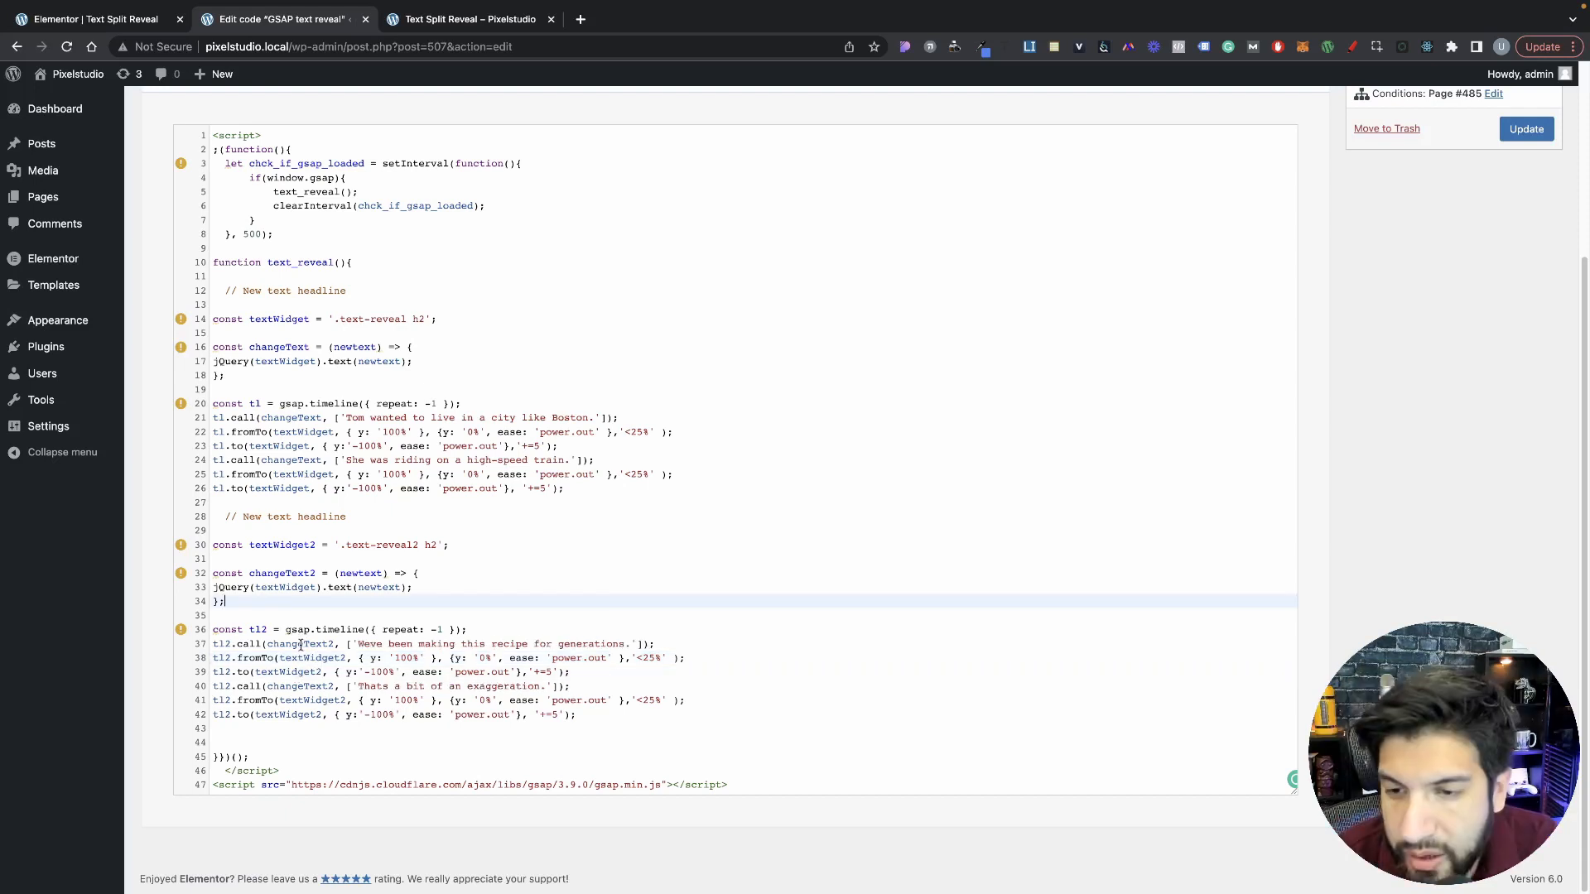
Step: Point the jQuery call inside changeText2 to textWidget2 and update the custom code snippet
left_click(315, 545)
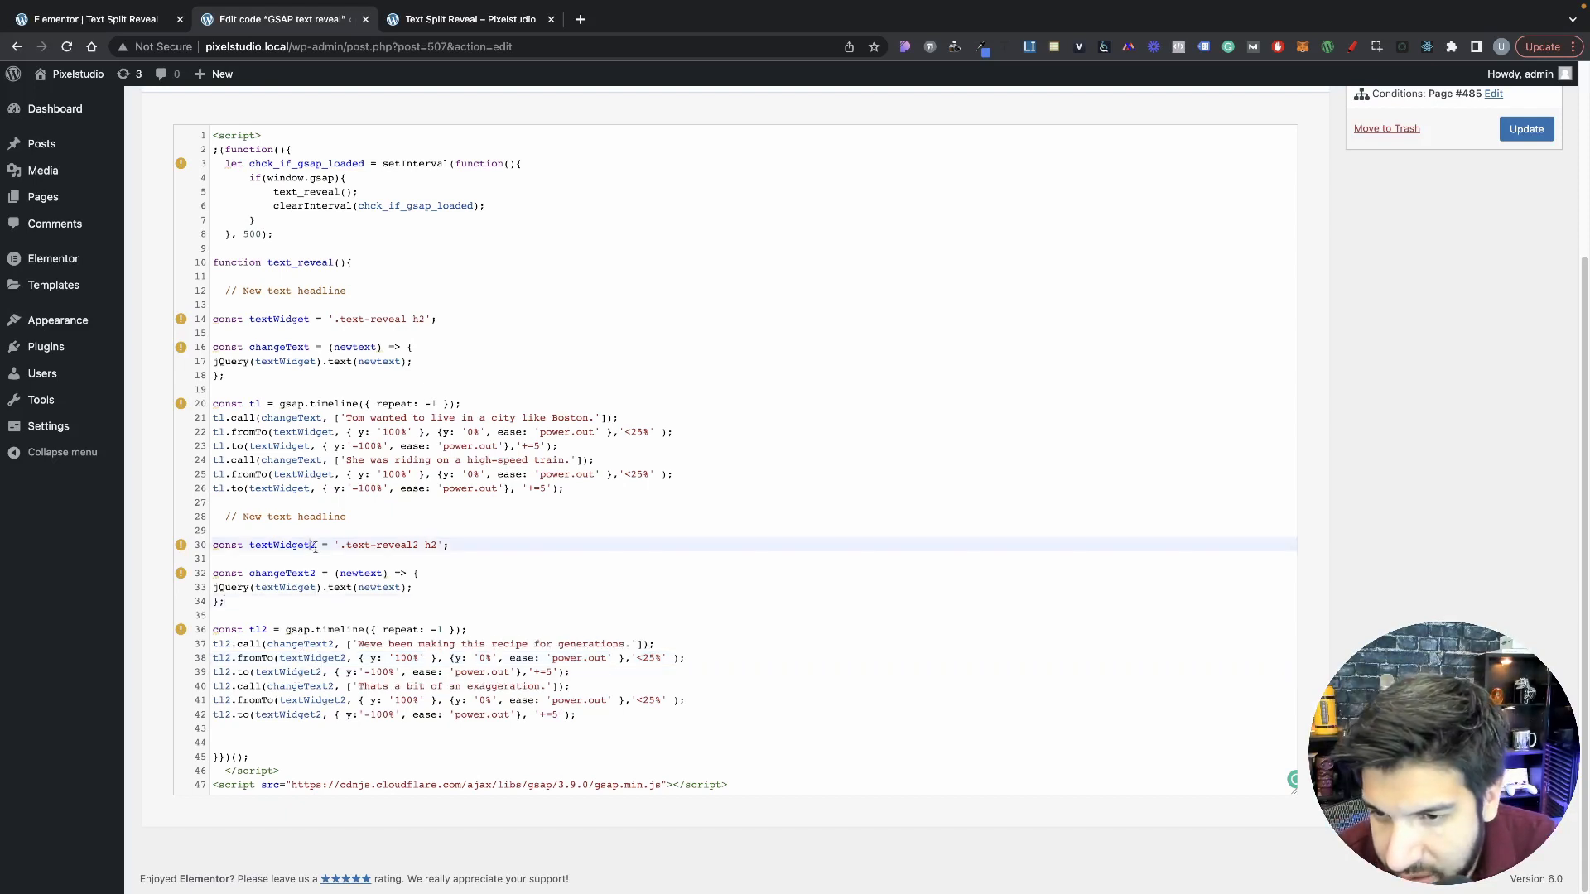
left_click_drag(316, 545, 303, 545)
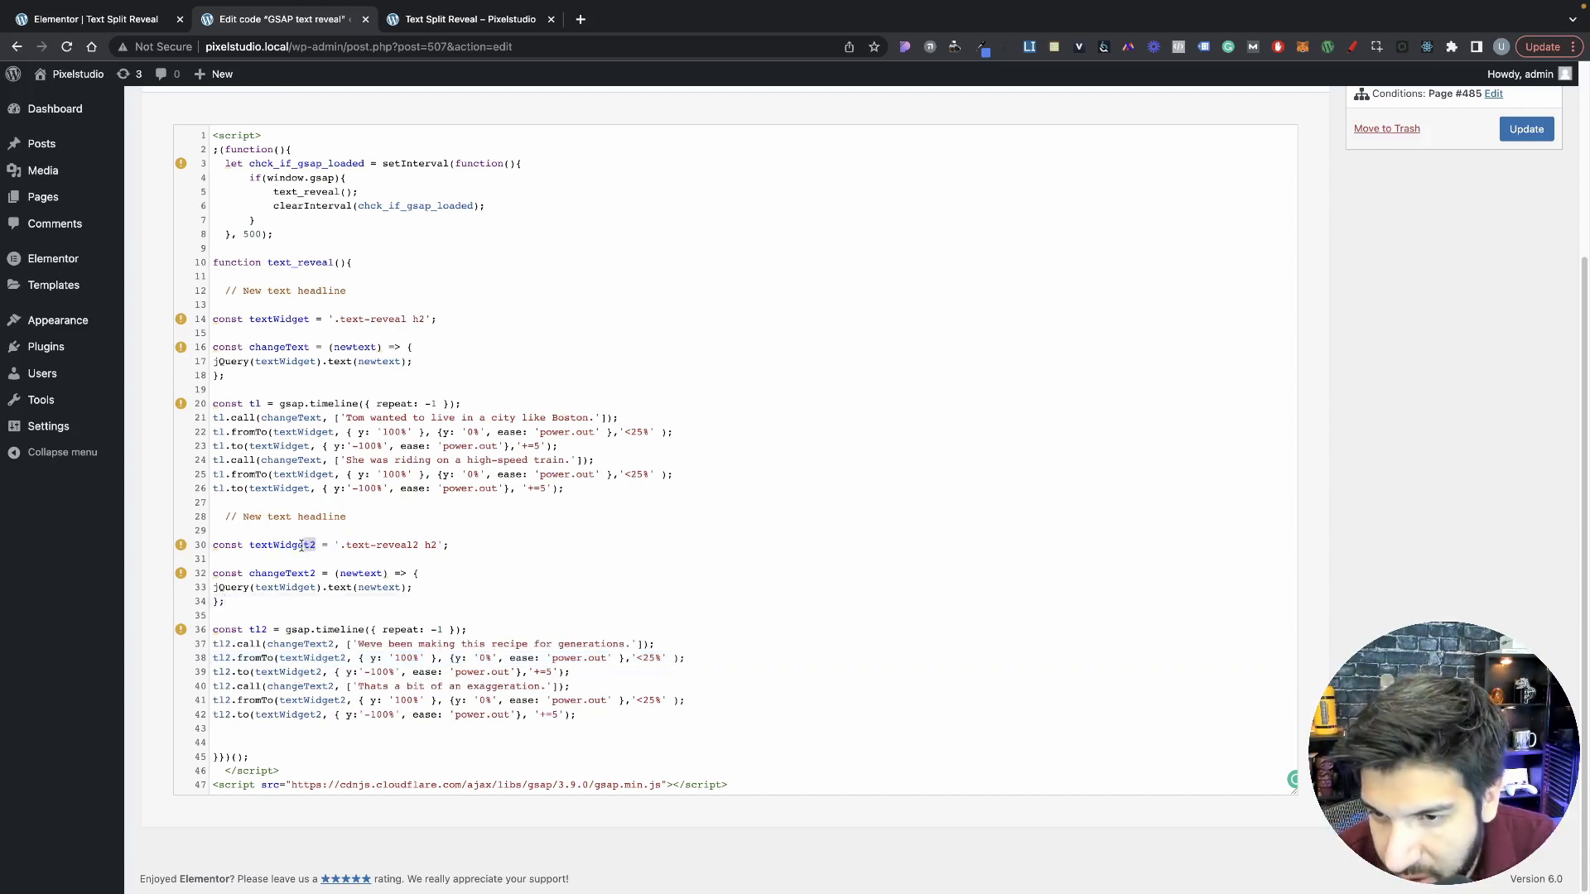
left_click(315, 588)
type("2")
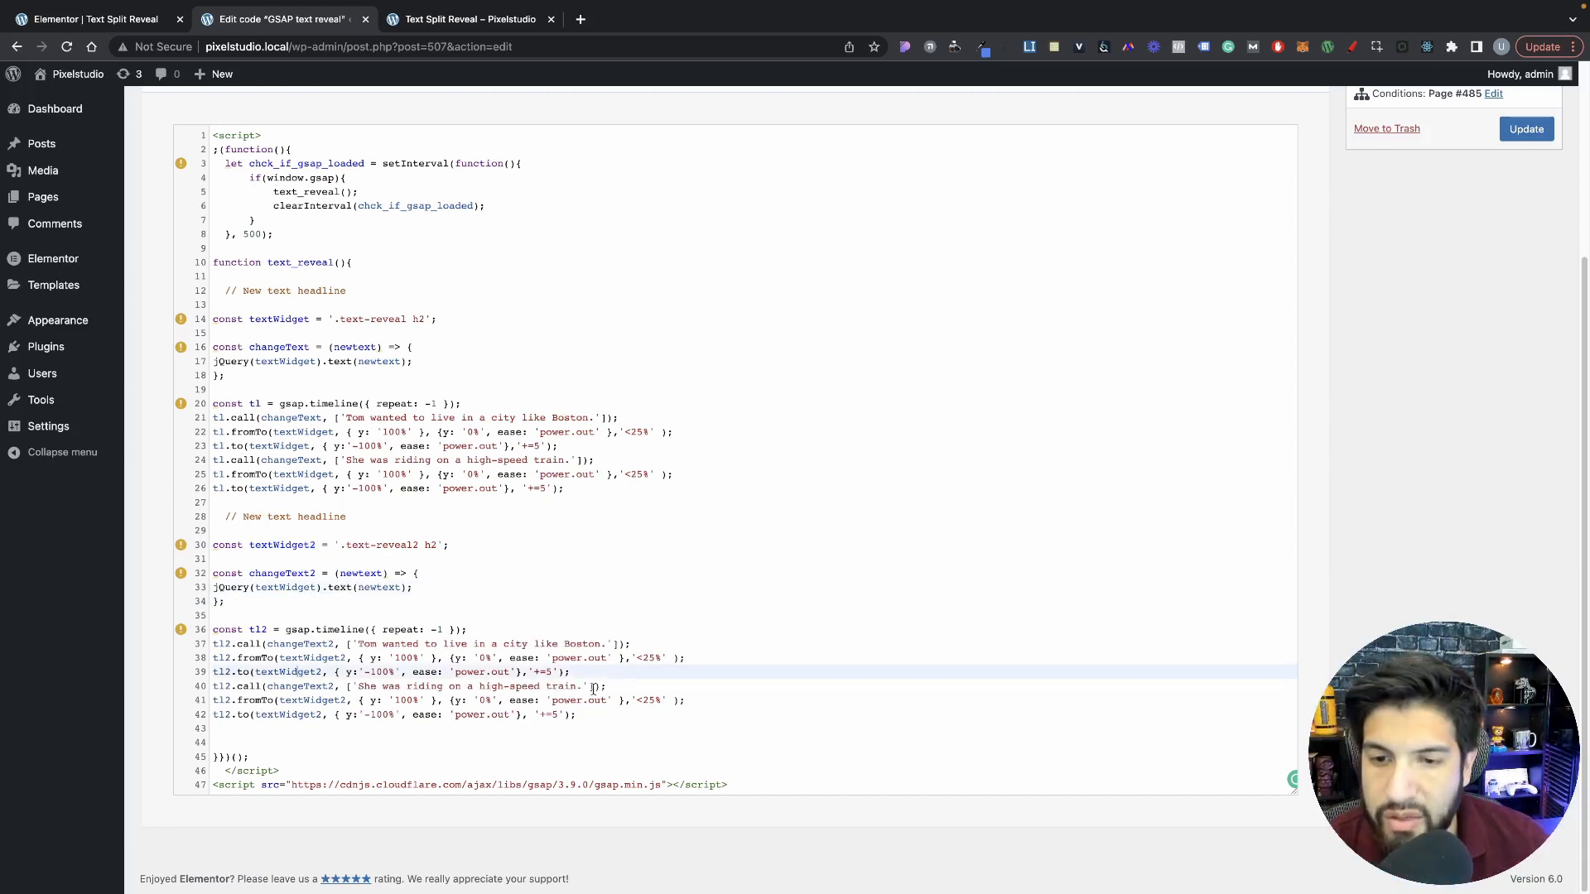
scroll(1021, 662, "up", 1)
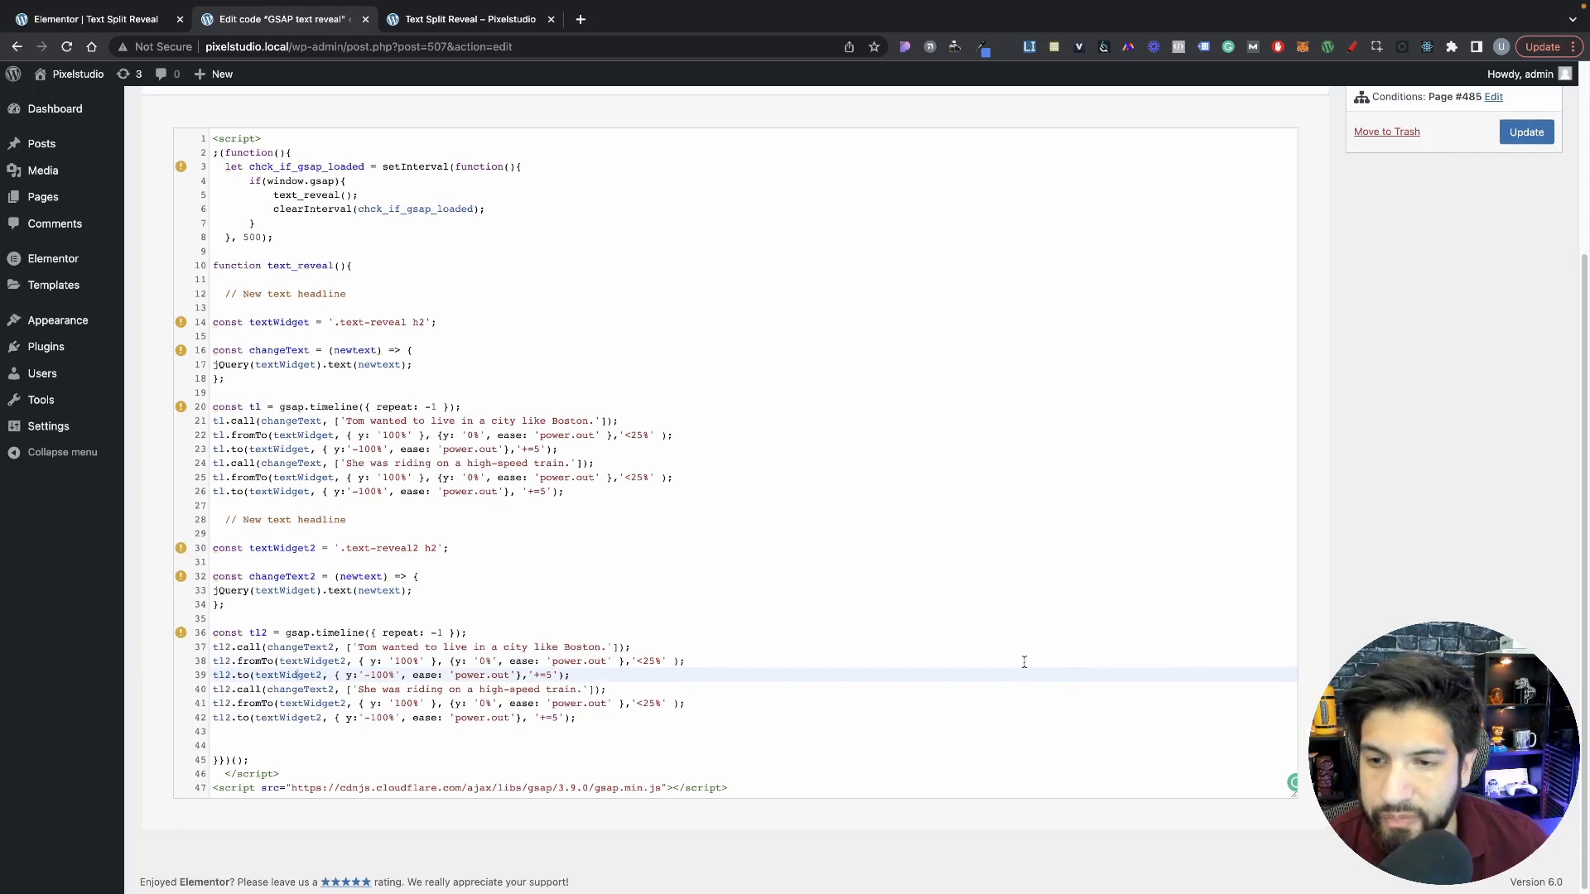
left_click(1527, 132)
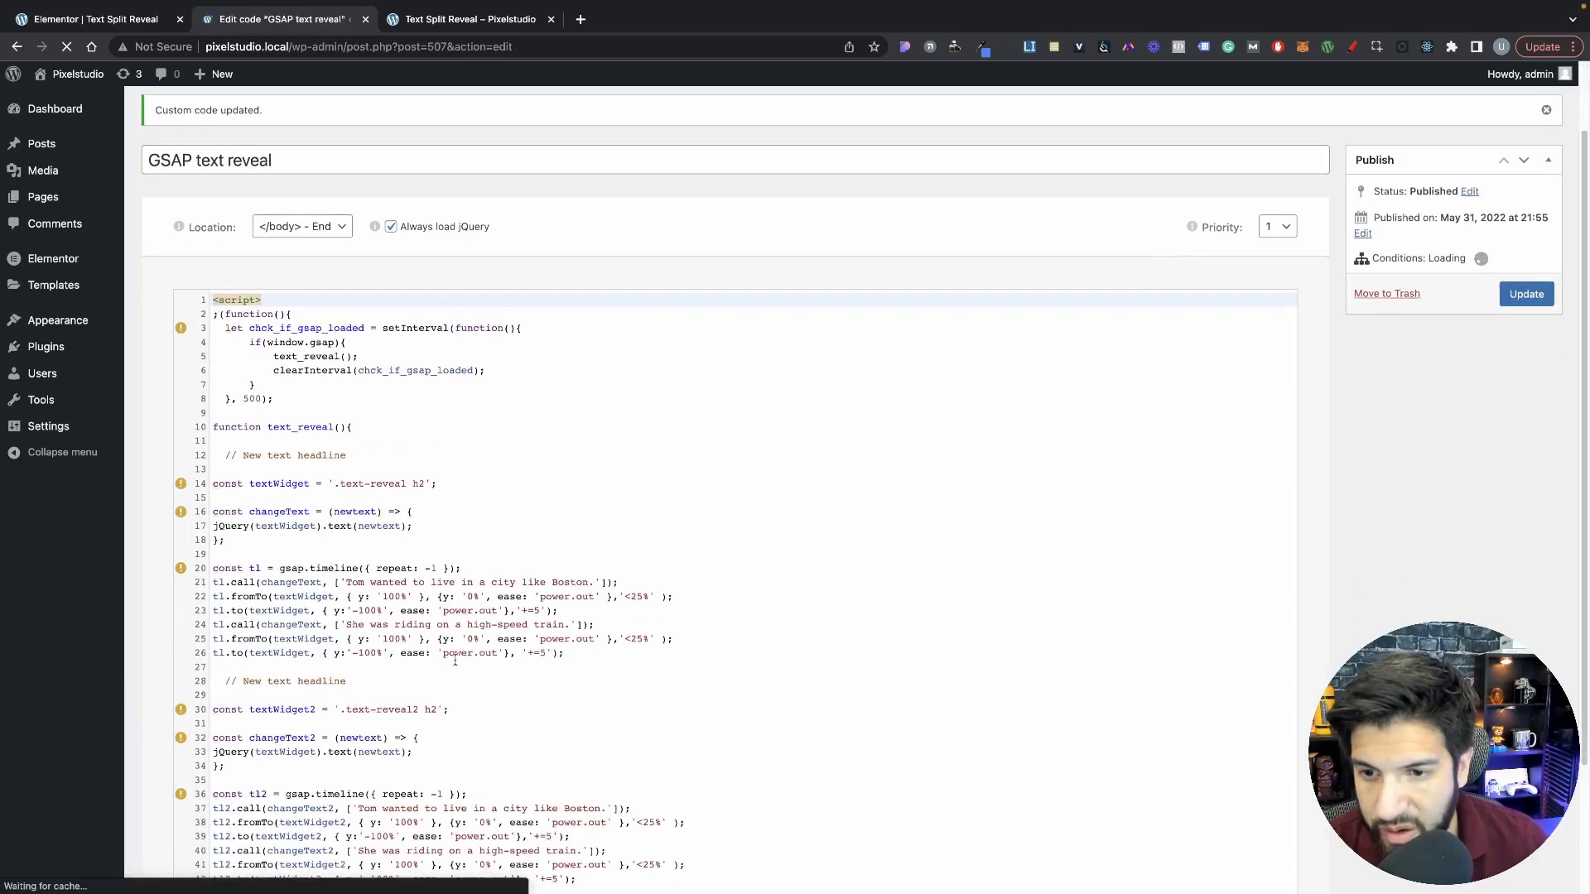
Step: Replace the sentence in the first tl2.call line with the second heading's title, "She was riding on a high-speed train."
scroll(455, 660, "down", 3)
left_click_drag(356, 670, 606, 672)
left_click(443, 444)
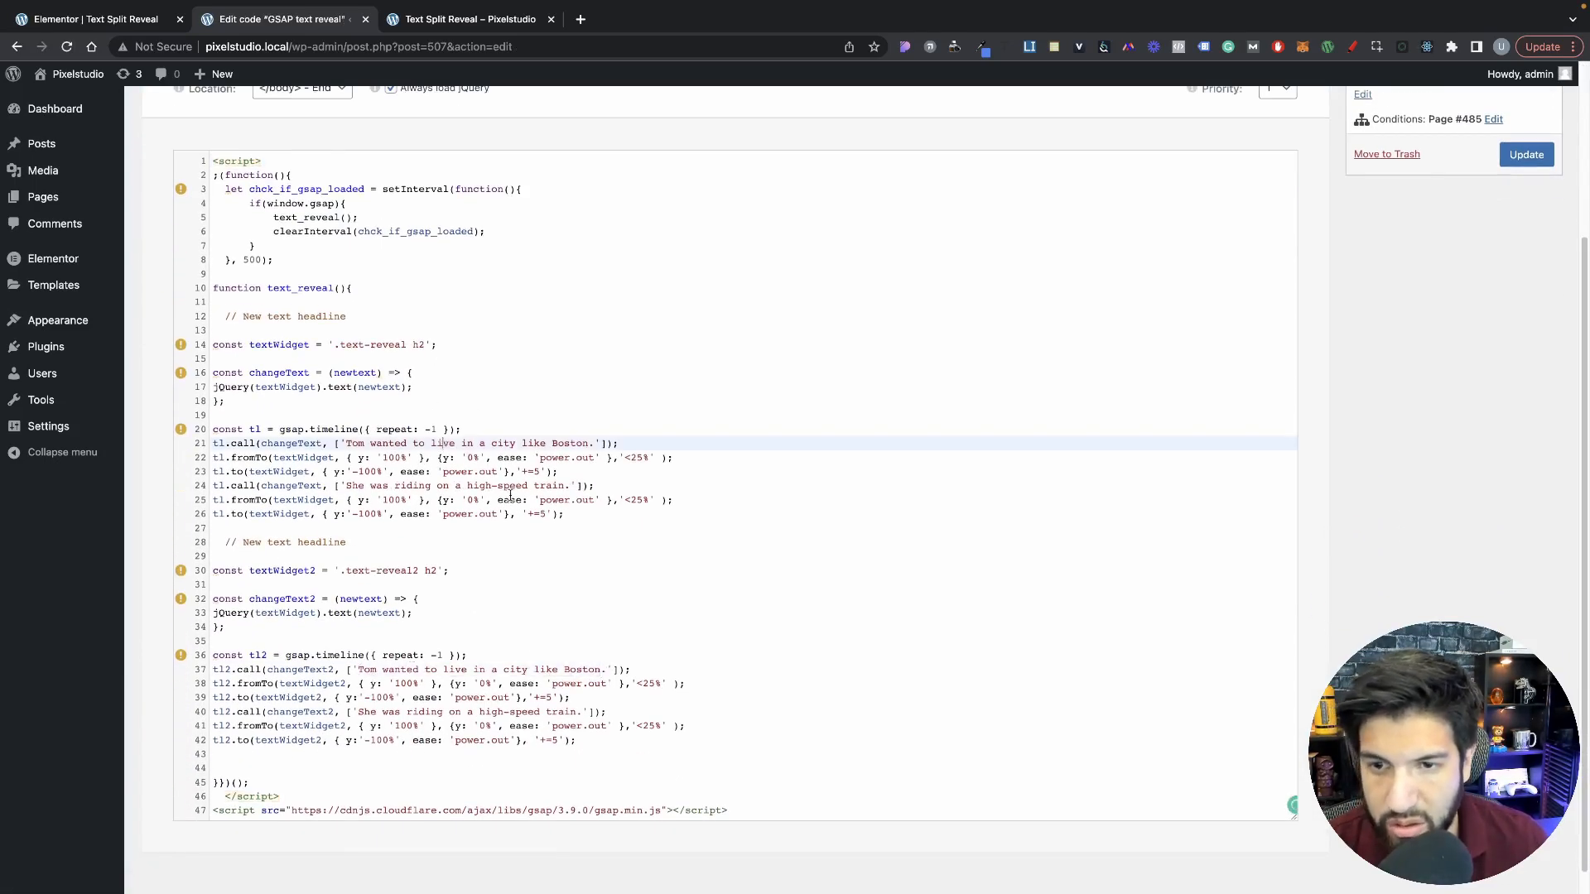
left_click(135, 18)
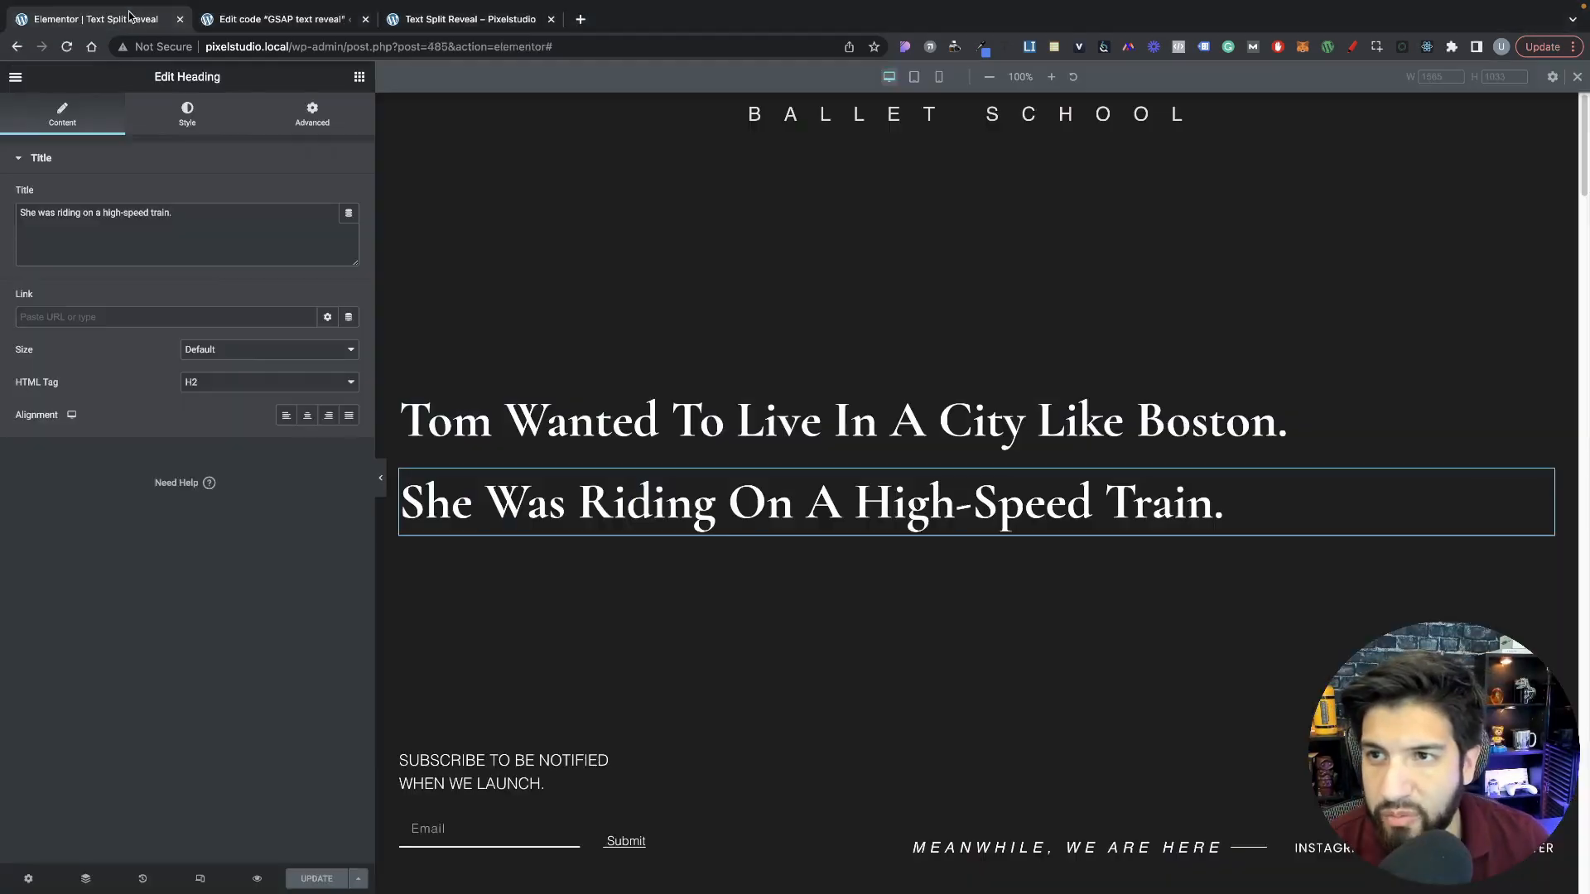
triple_click(241, 219)
key("ctrl+c")
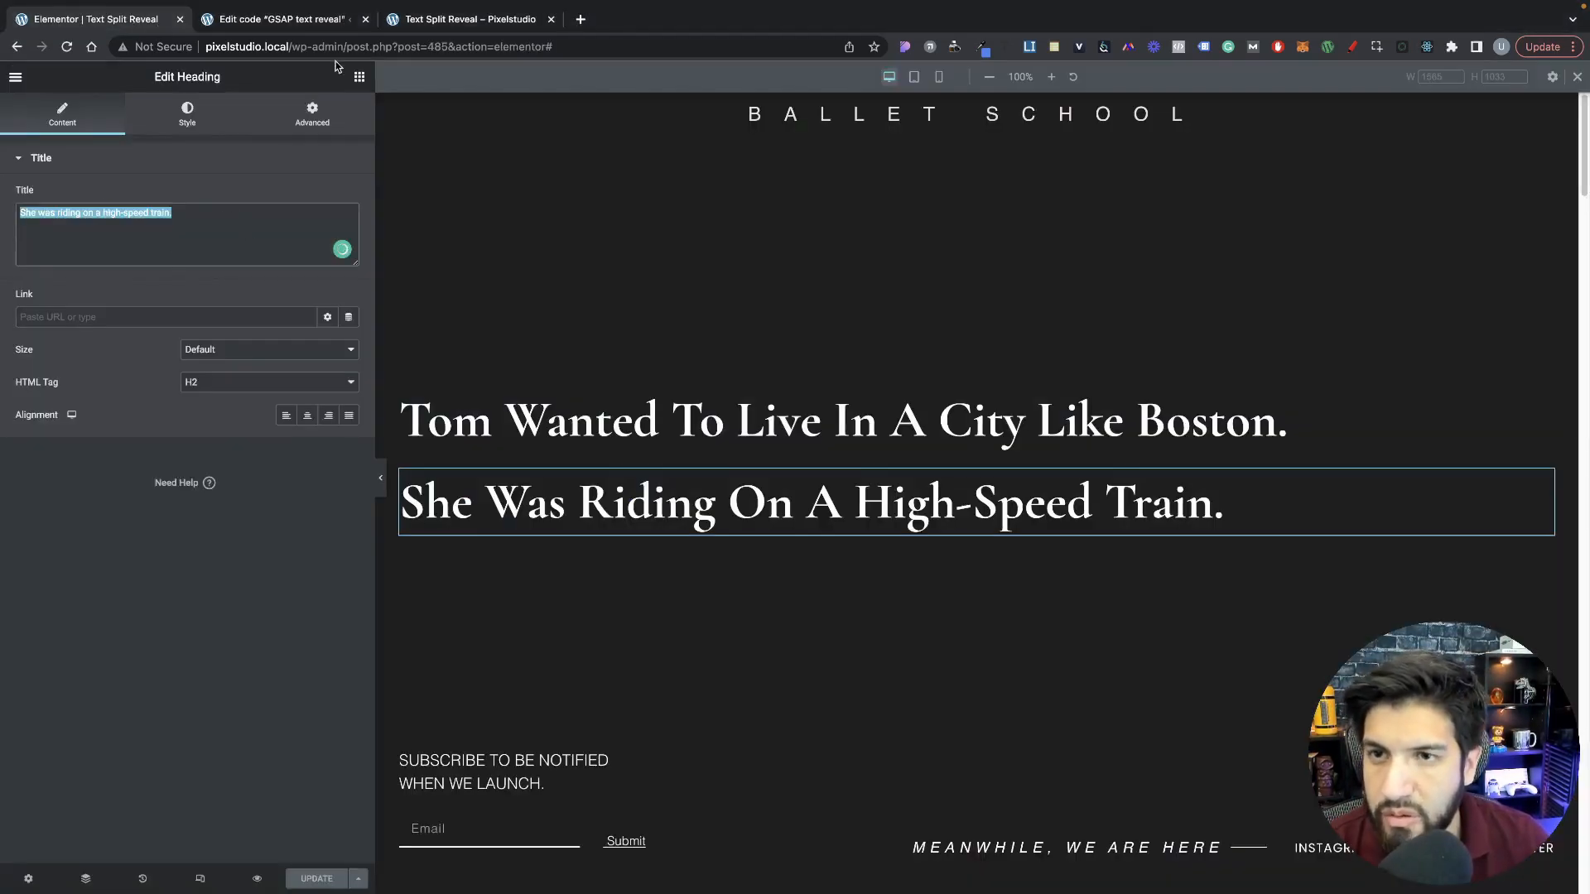
left_click(316, 14)
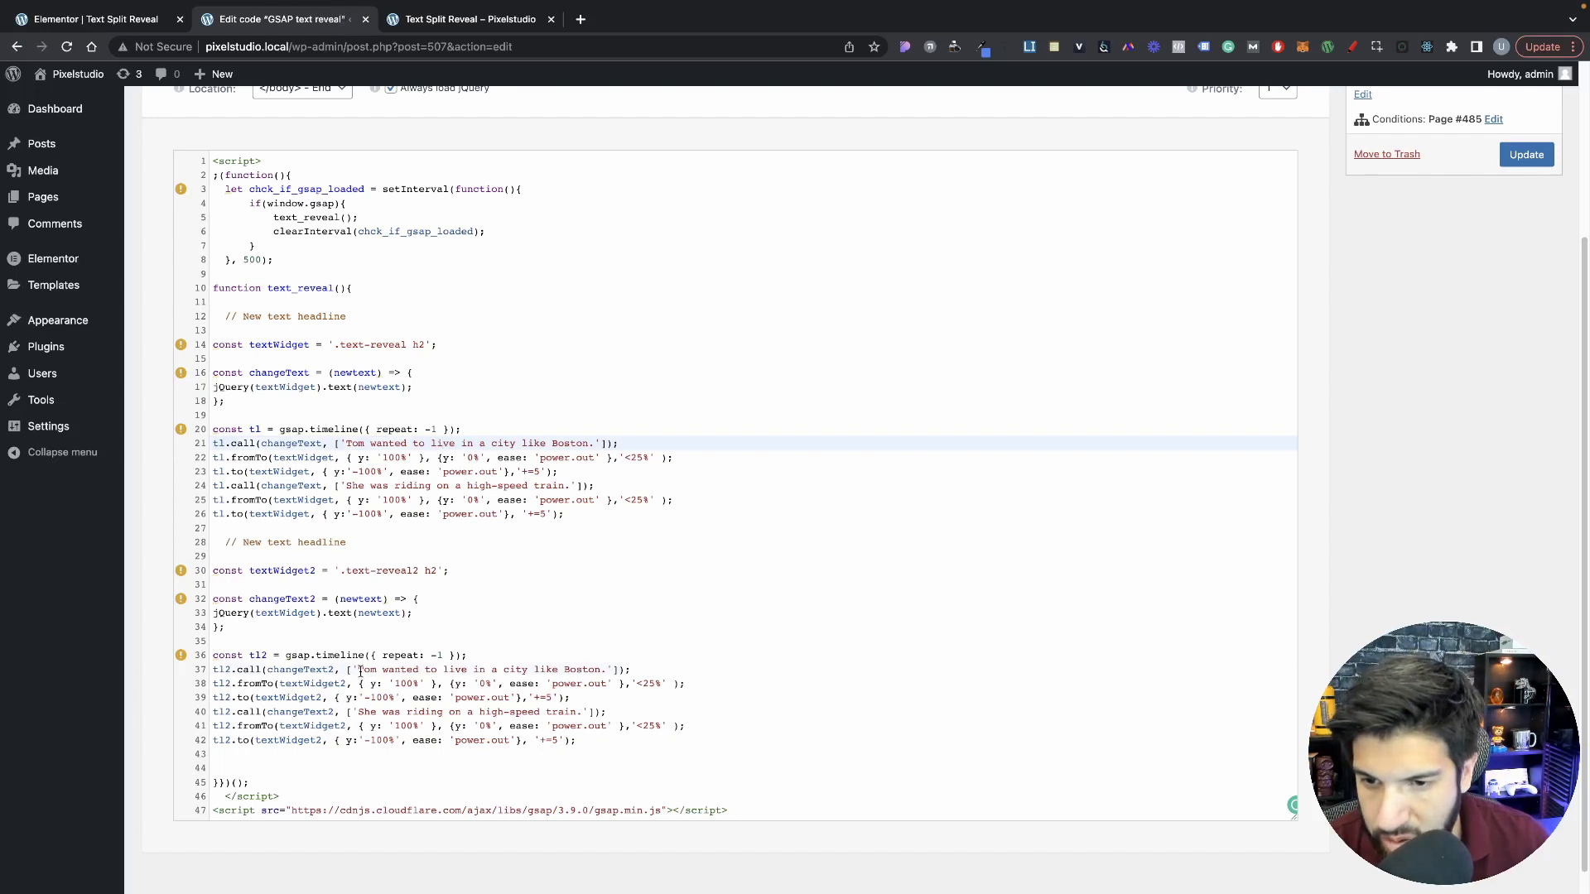
left_click_drag(360, 672, 609, 672)
key("ctrl+v")
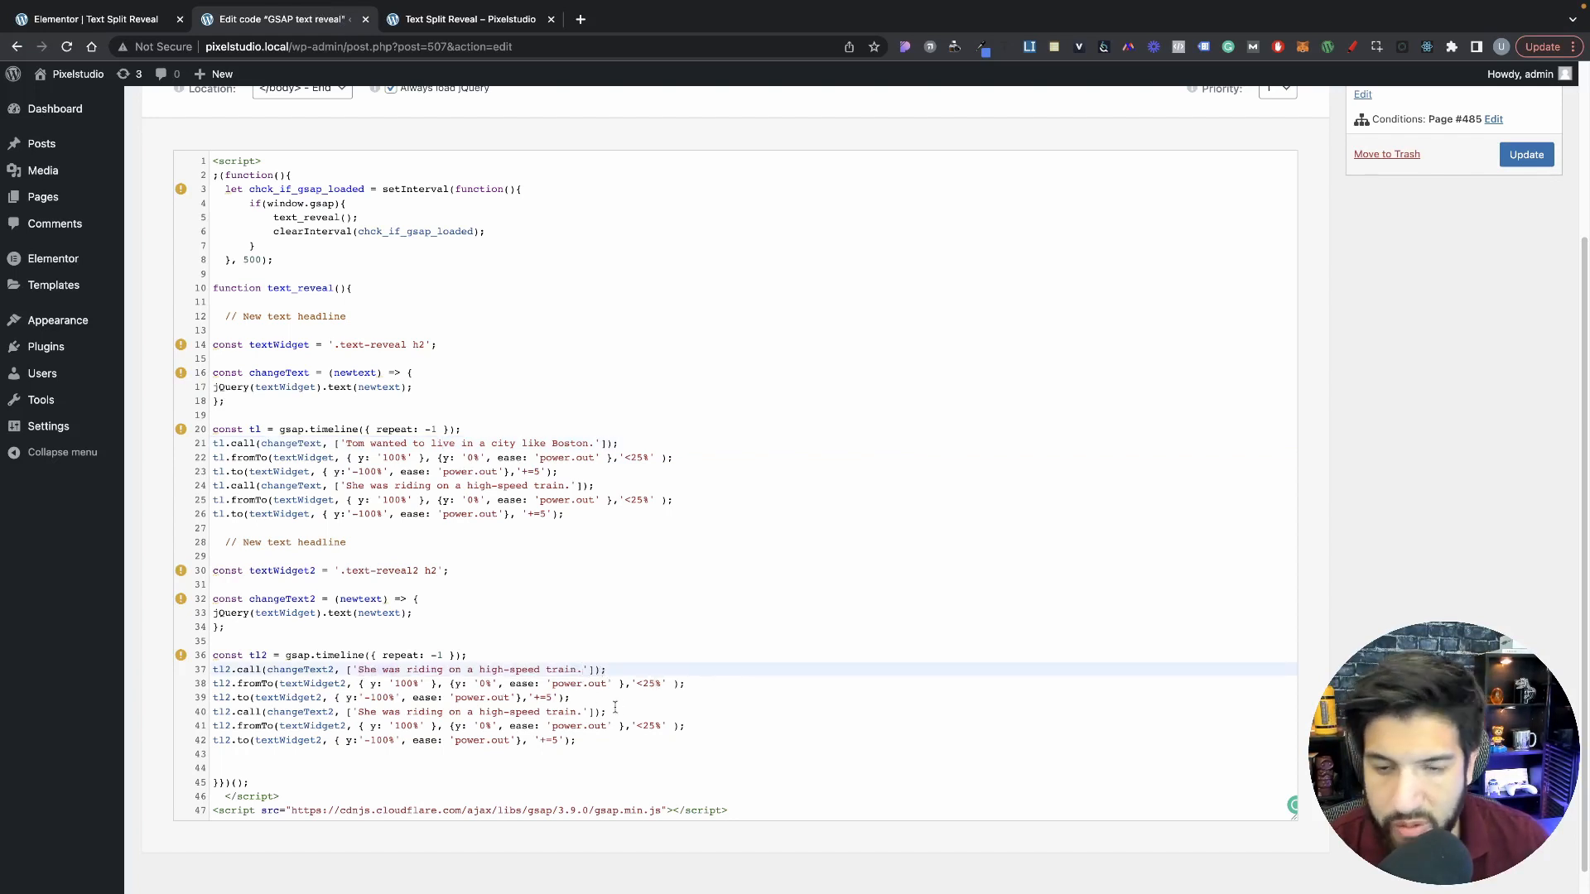
key("super+Tab")
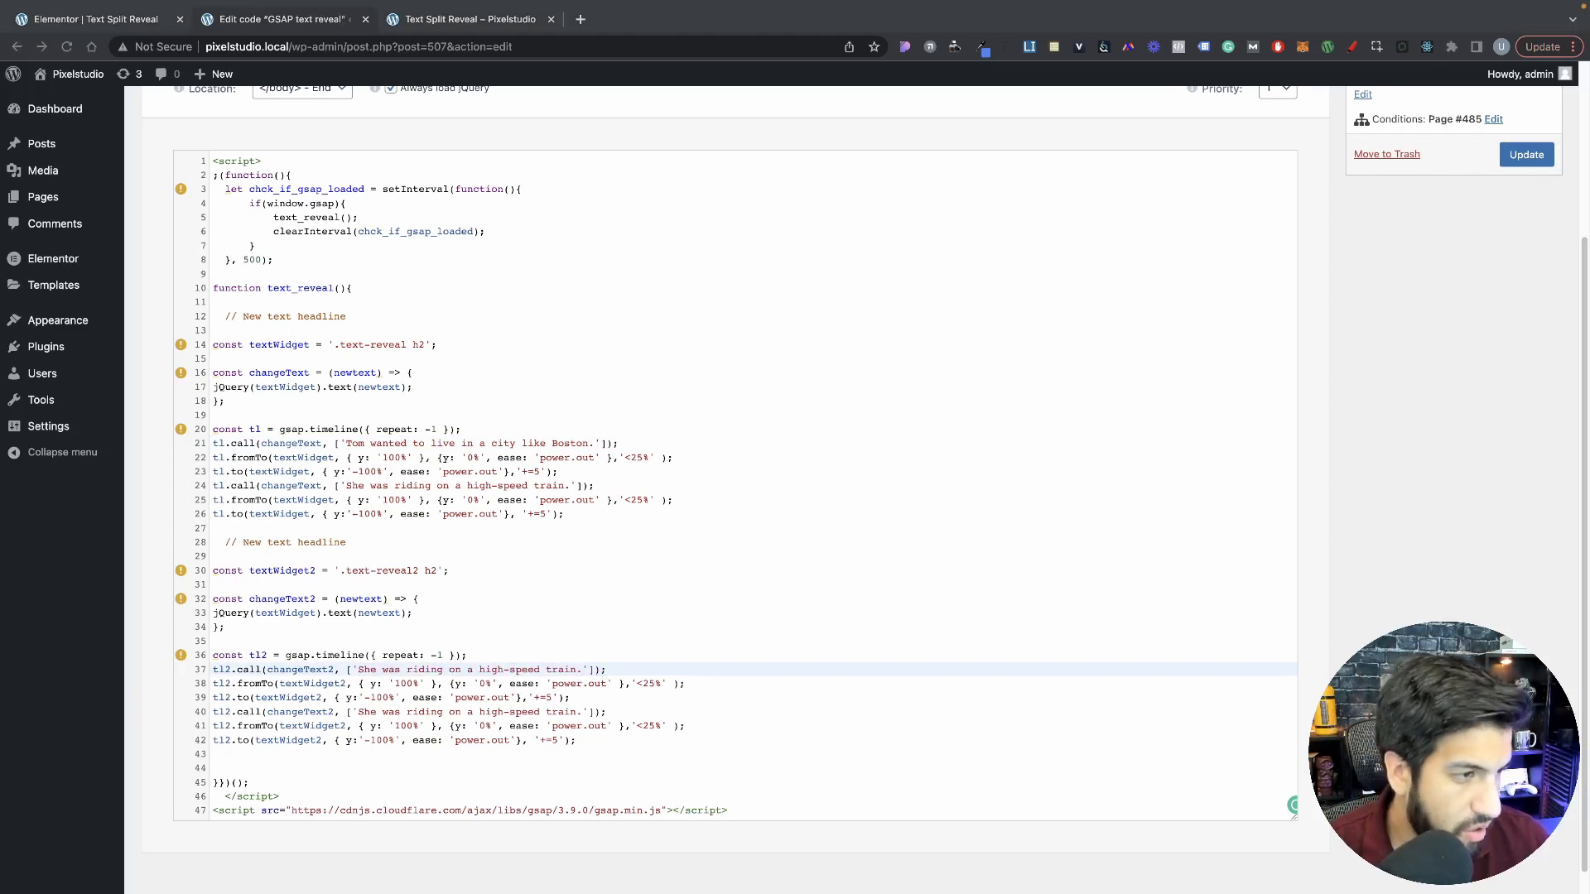
key("super+Tab")
left_click_drag(358, 713, 583, 713)
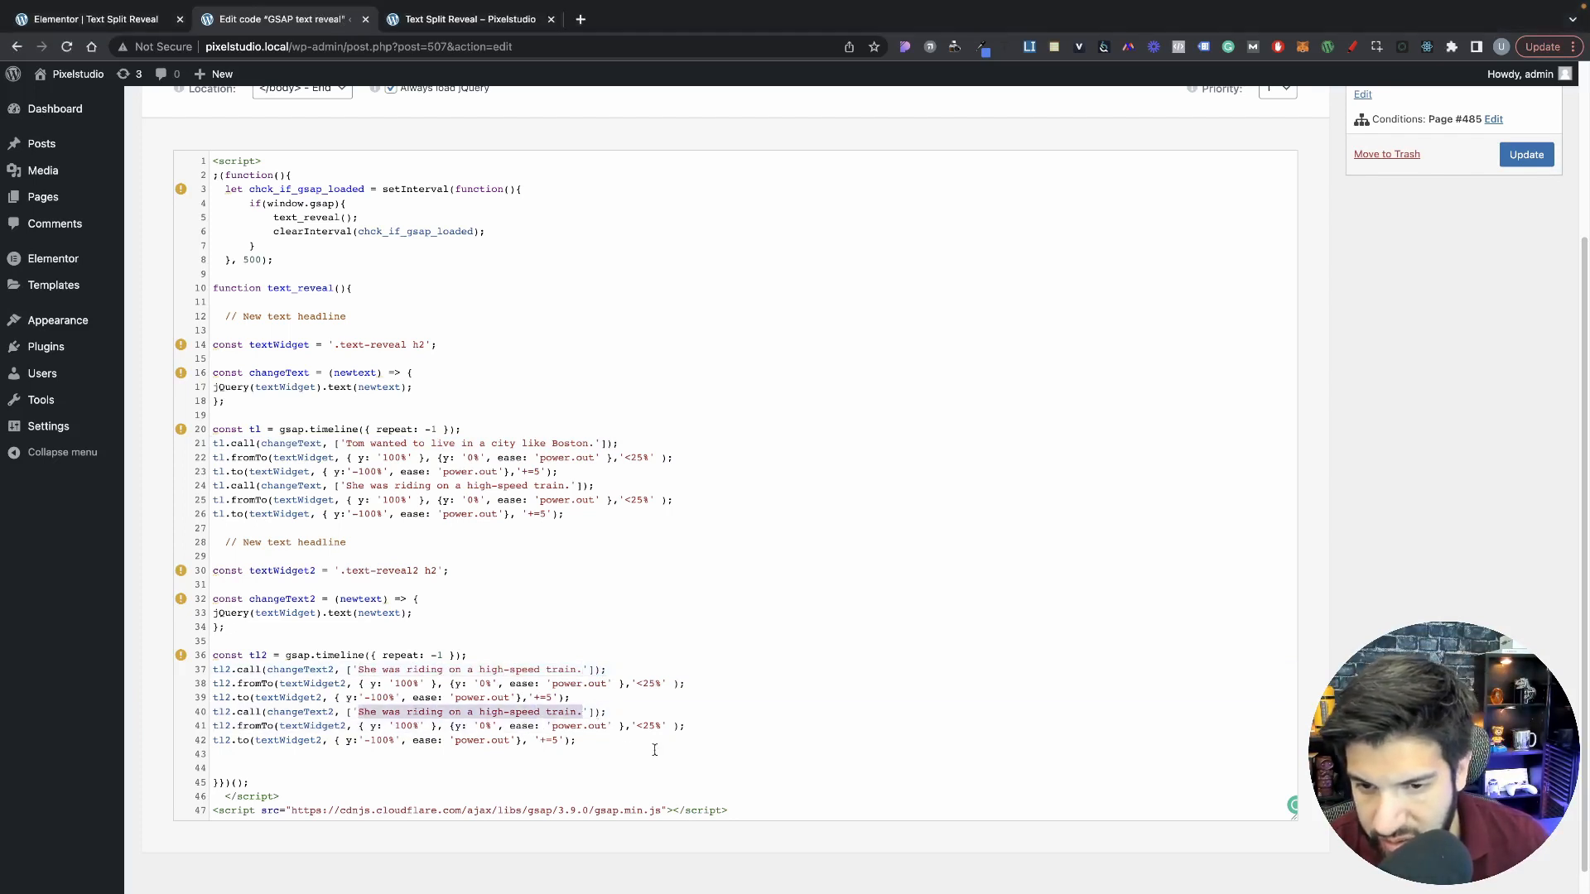
key("super+v")
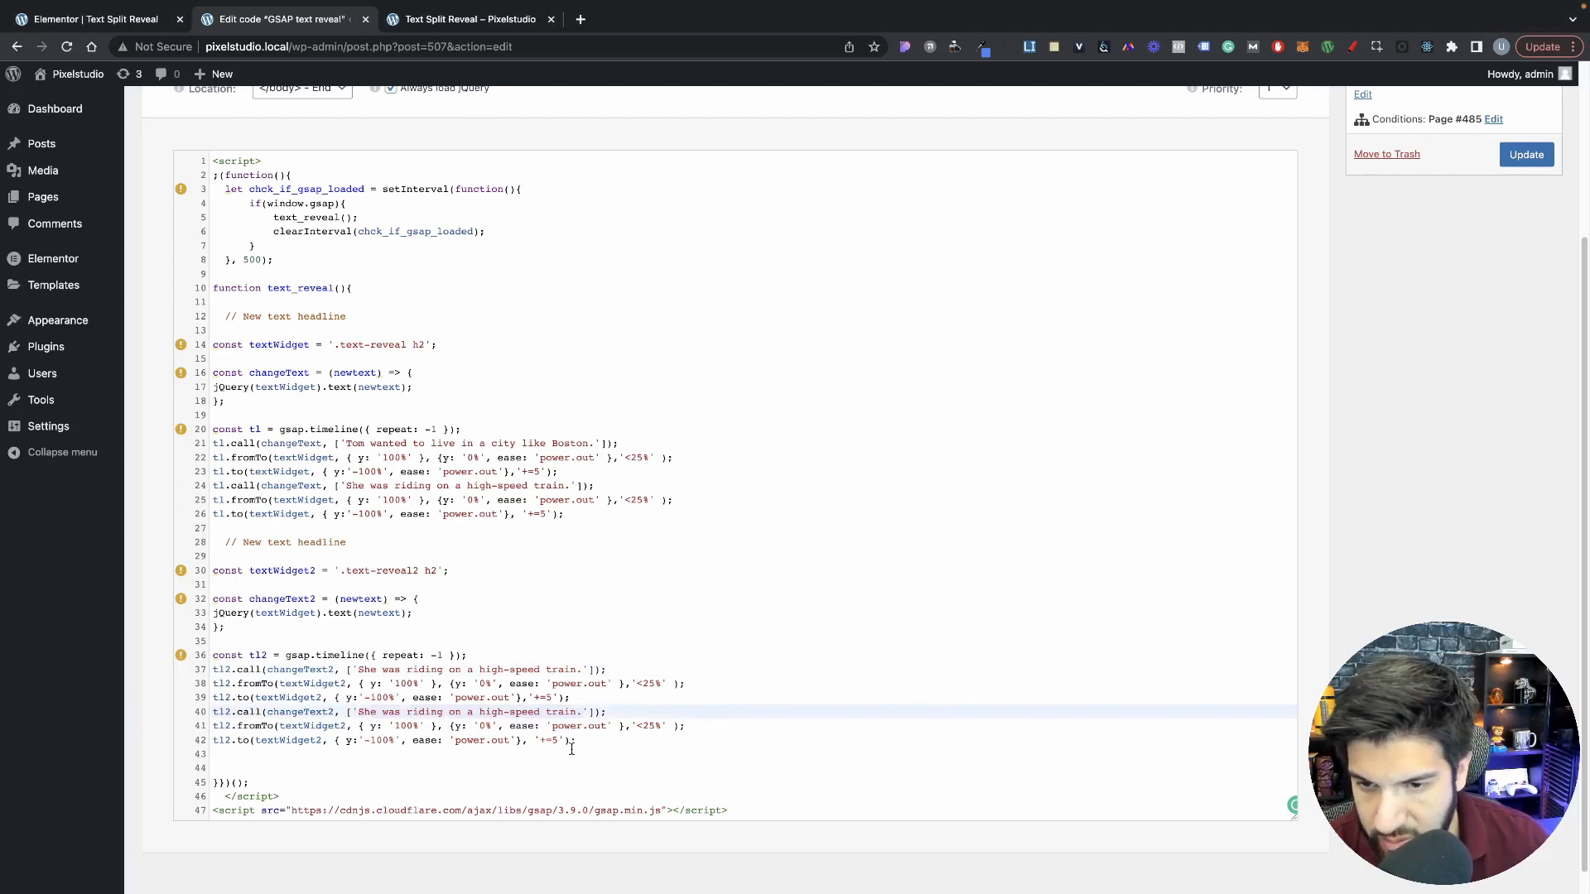
Step: Replace the sentence in the second tl2.call line with "Thats a bit of an exaggeration.", without line break or apostrophe
key("super+Tab")
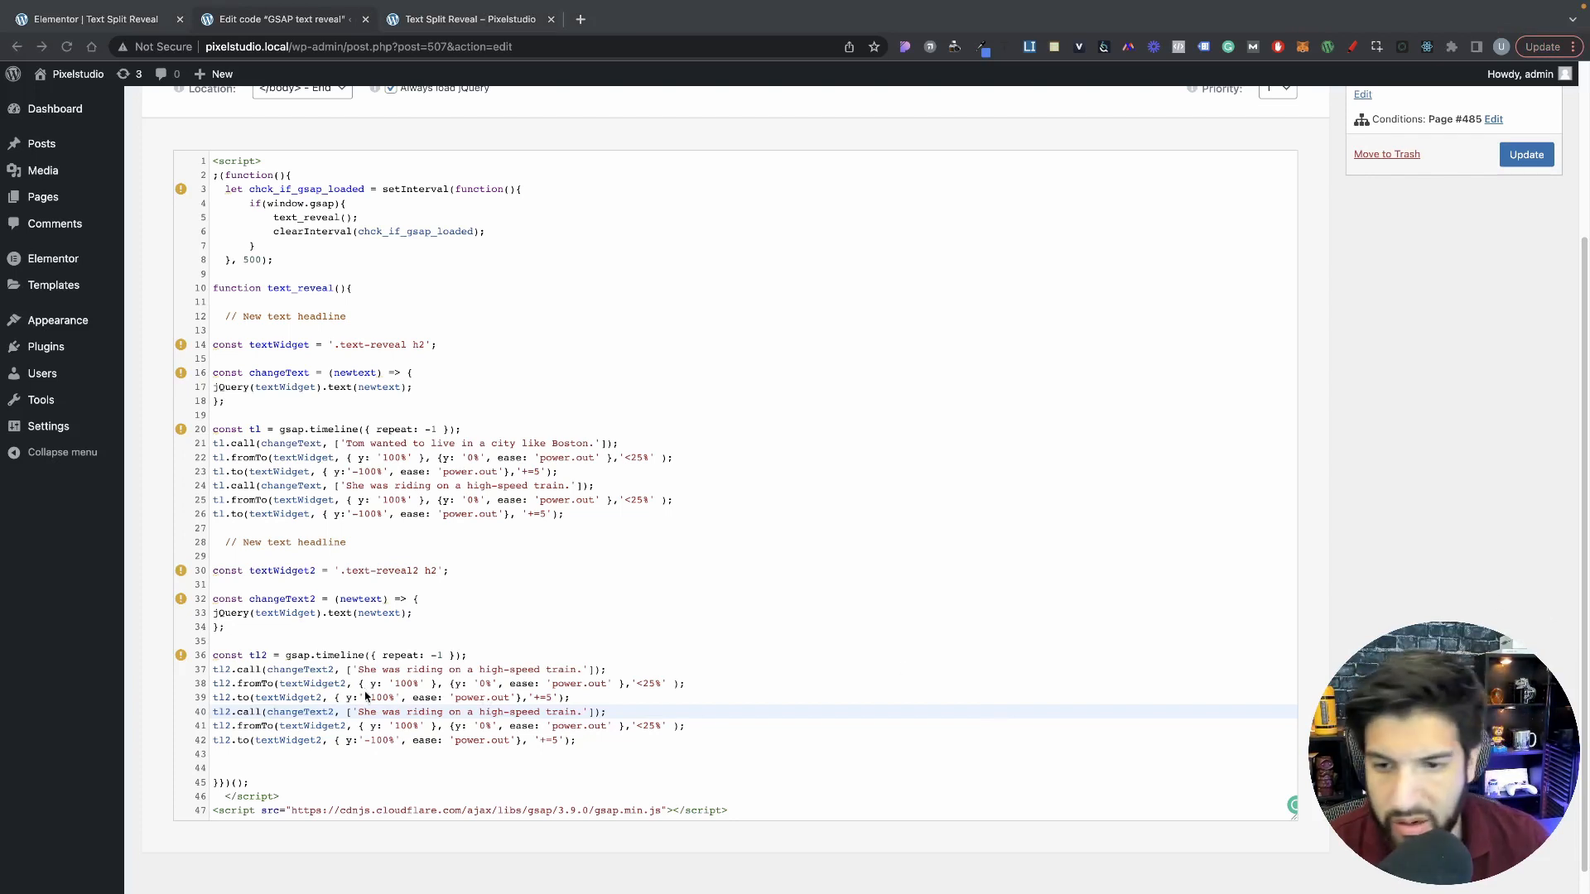
key("super+Tab")
left_click_drag(583, 713, 357, 714)
key("BackSpace")
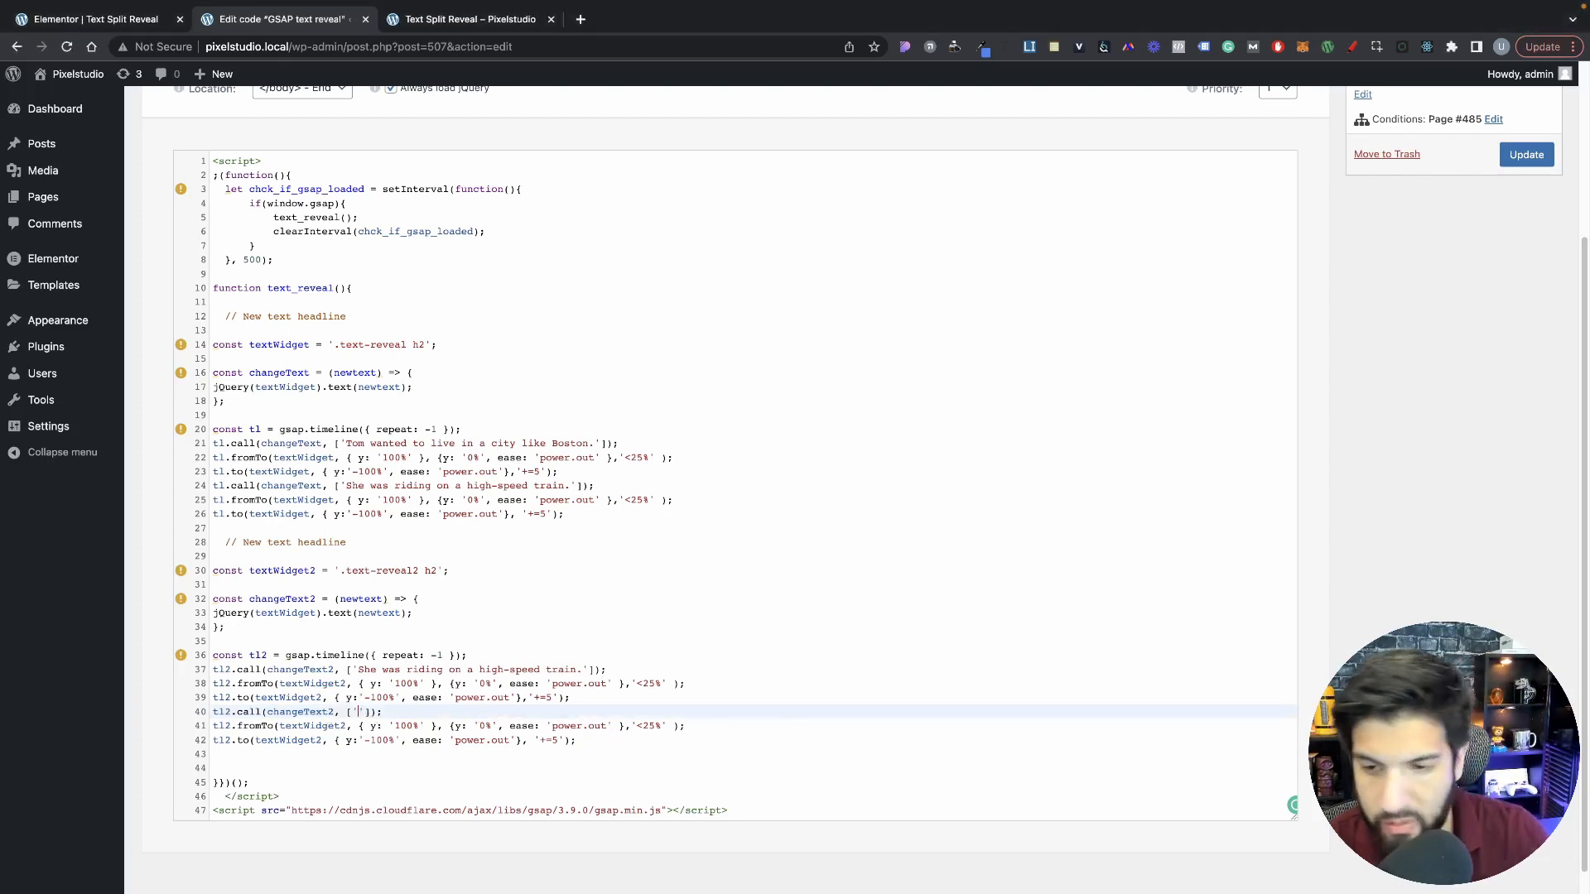
type("That's a bit of an exaggeration.")
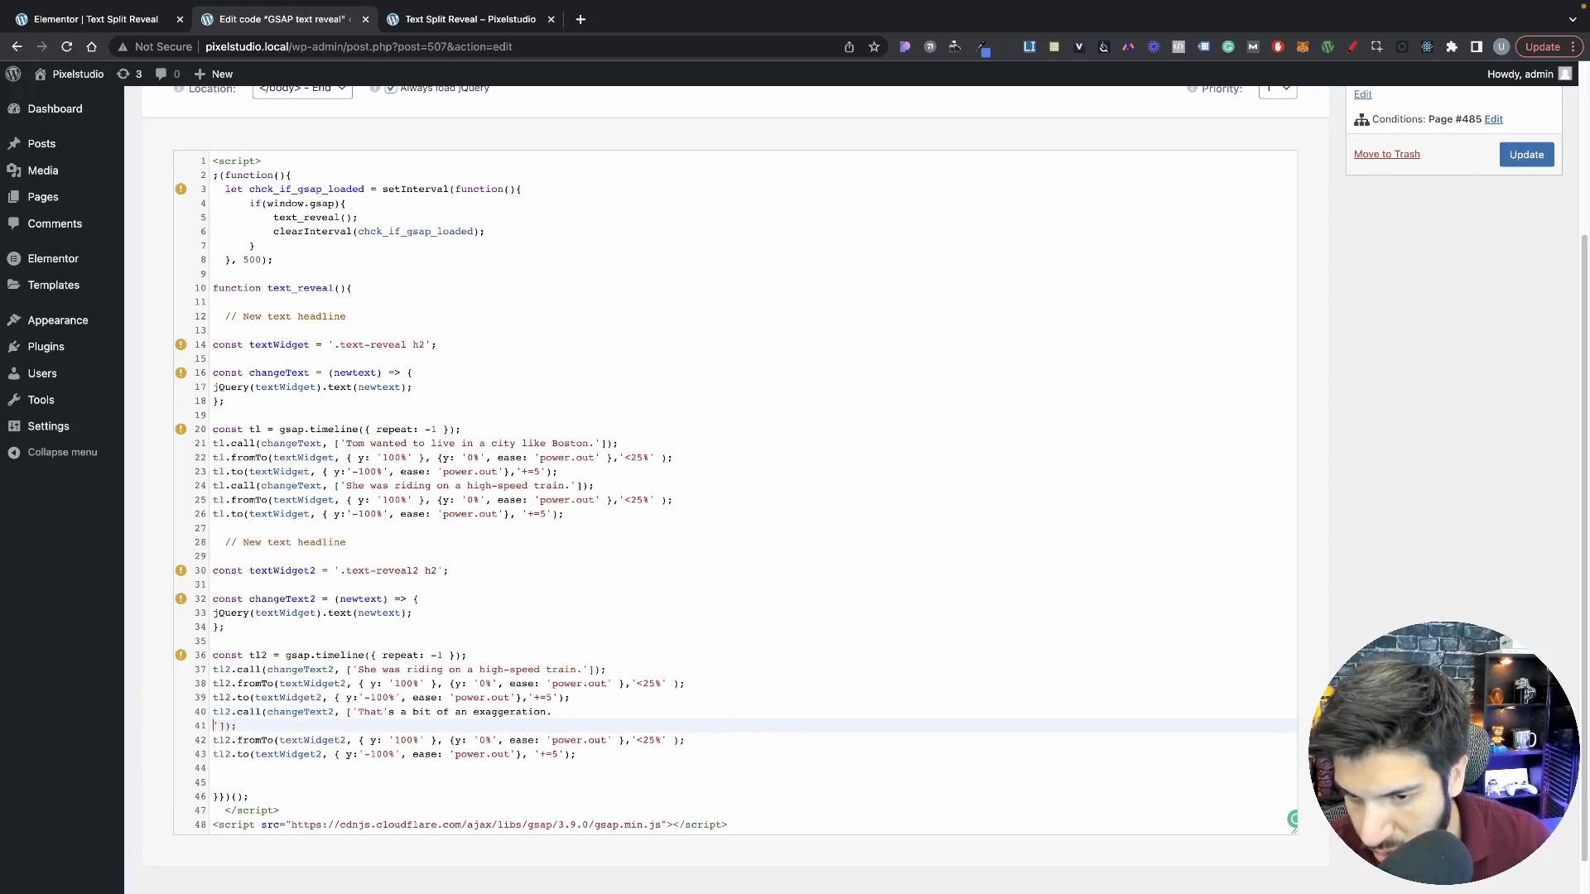
key("BackSpace")
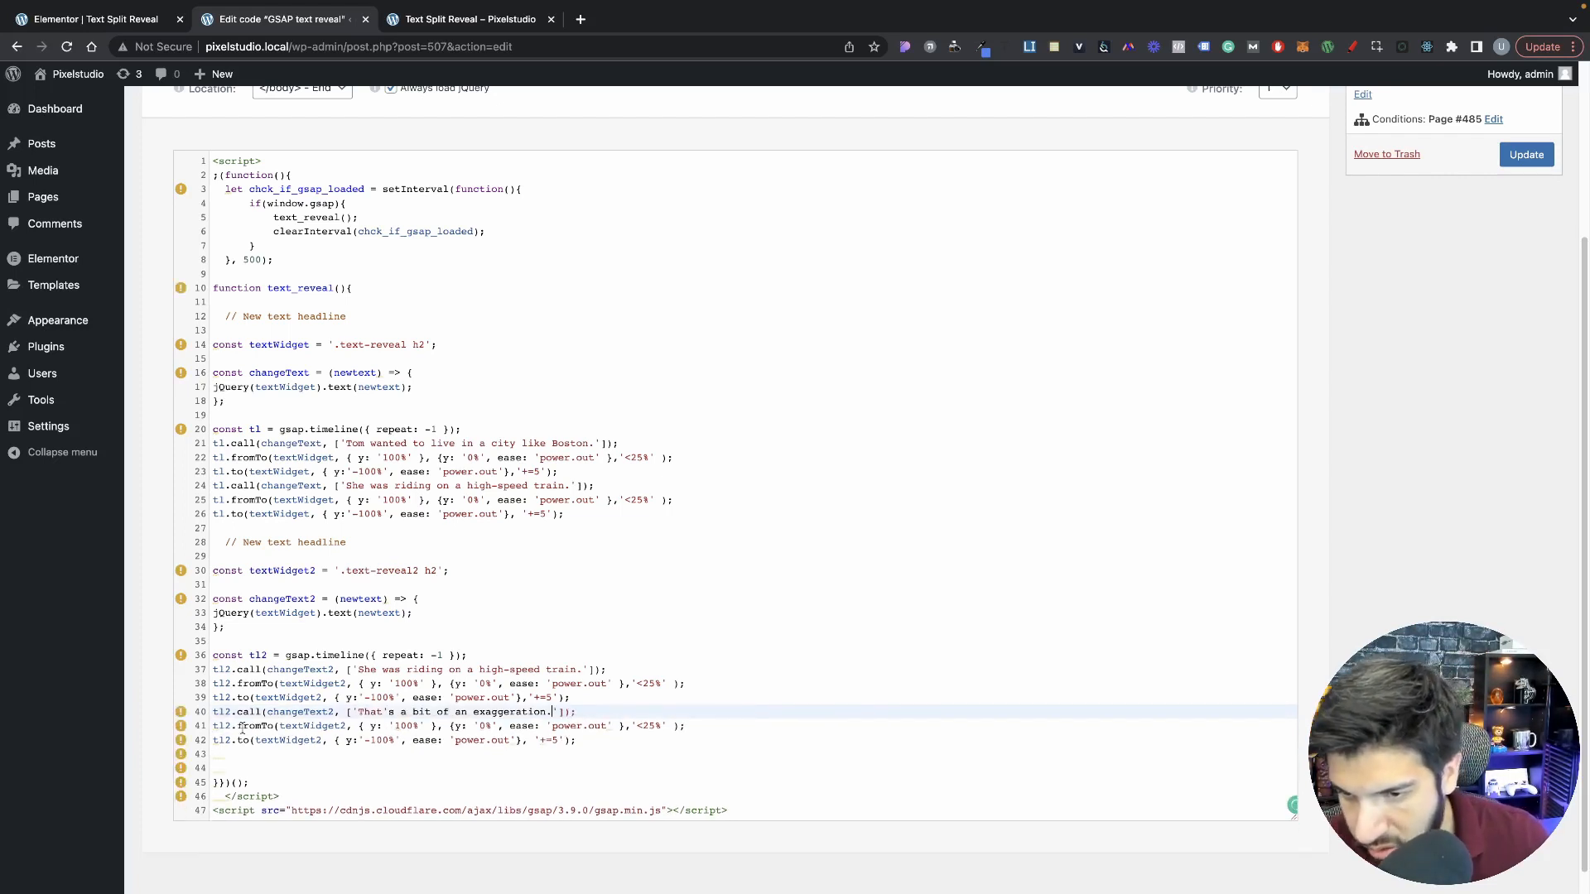
left_click_drag(620, 706, 514, 708)
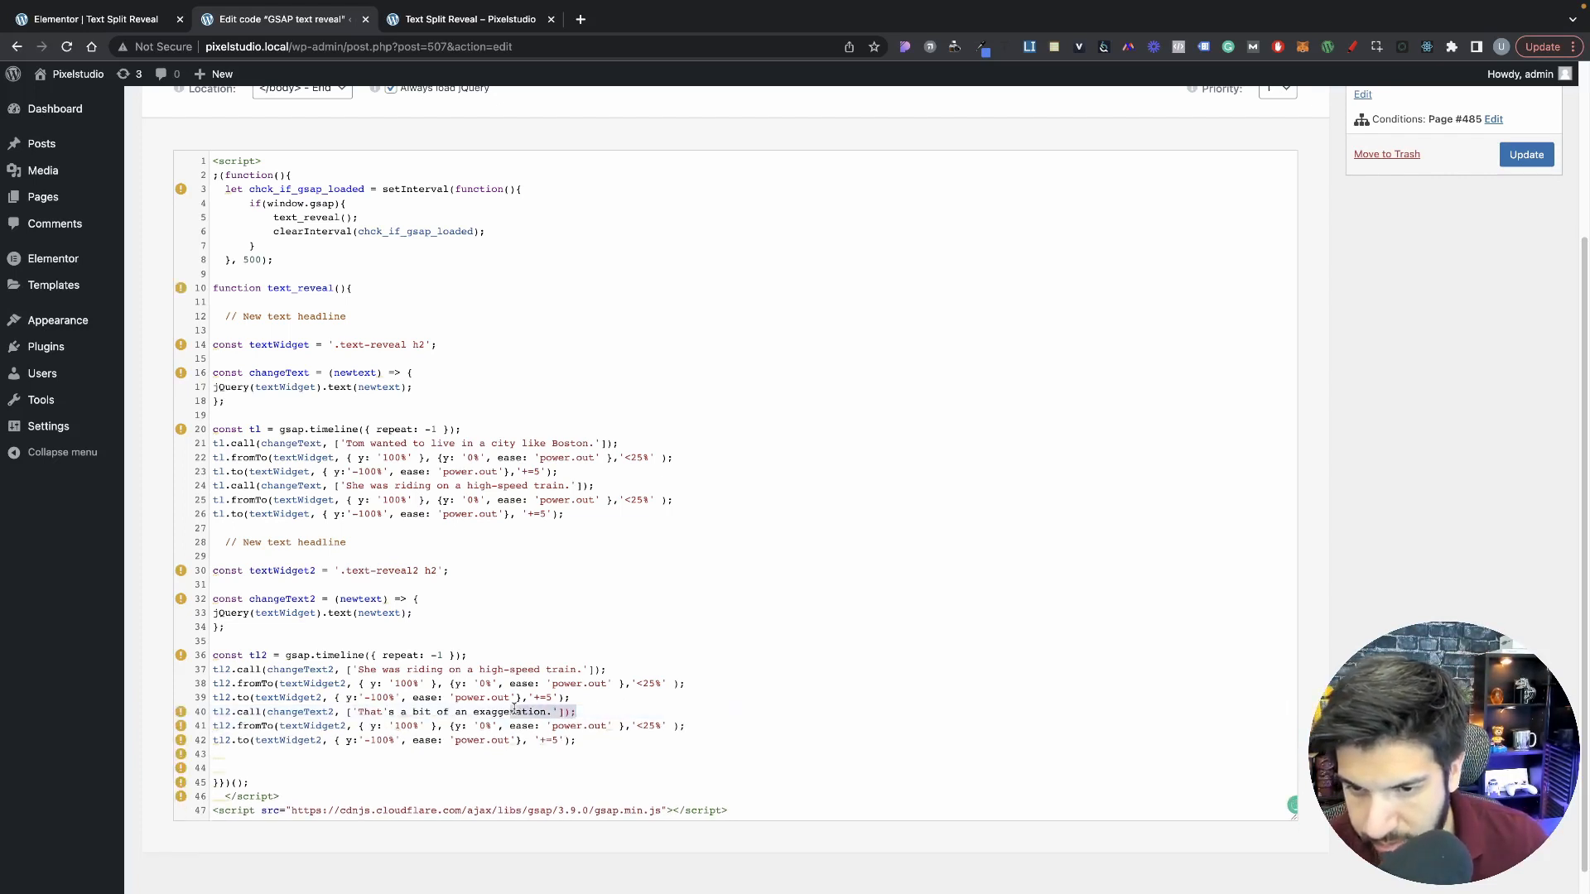
left_click(546, 729)
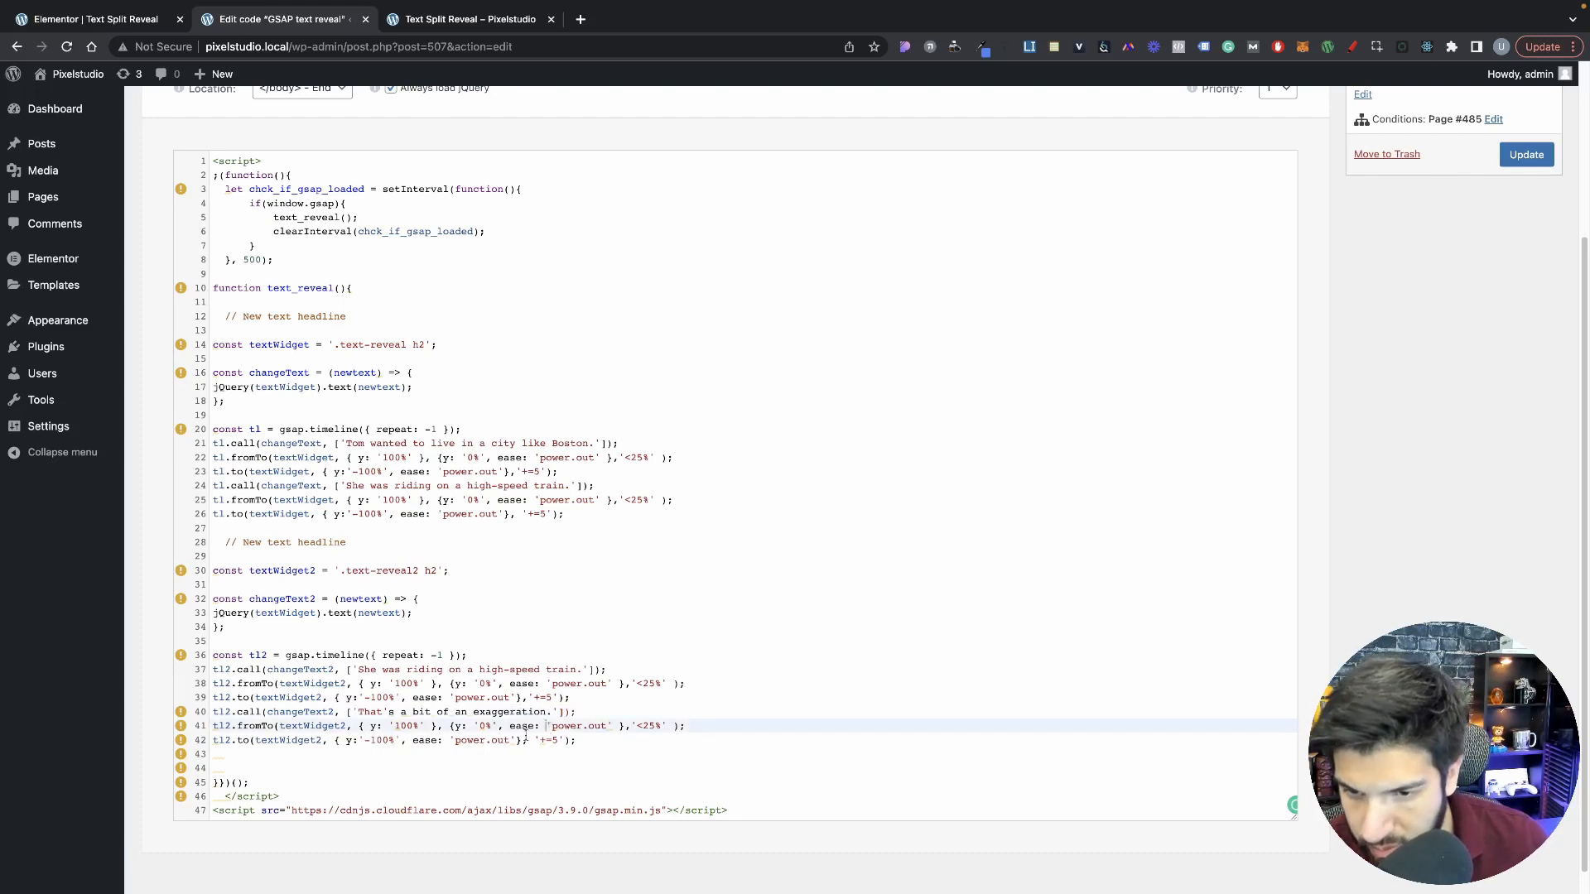
left_click(387, 714)
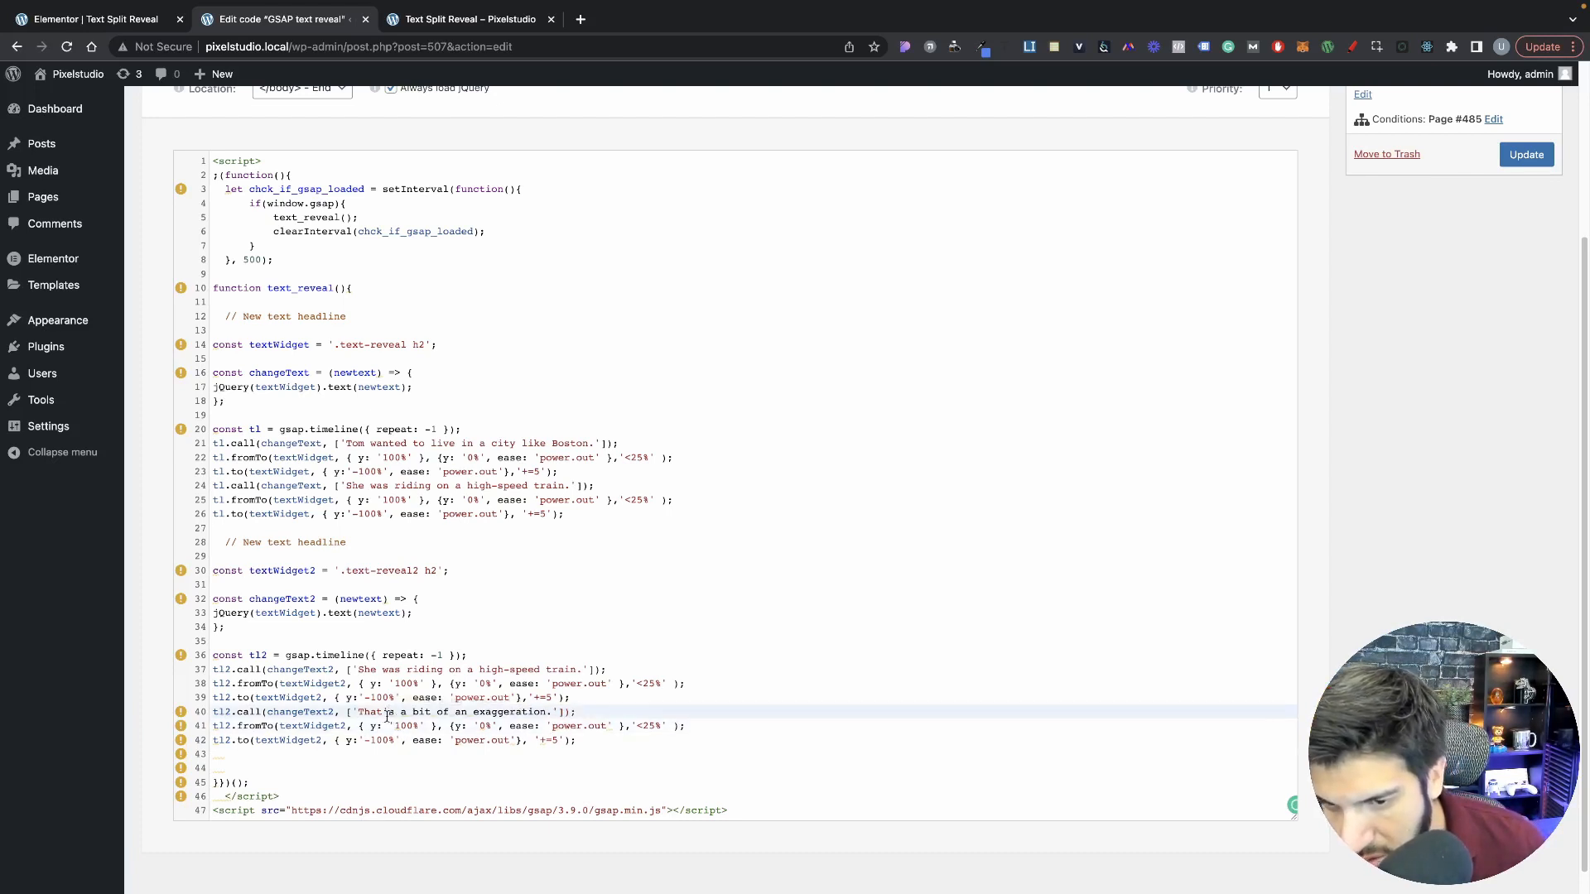
key("BackSpace")
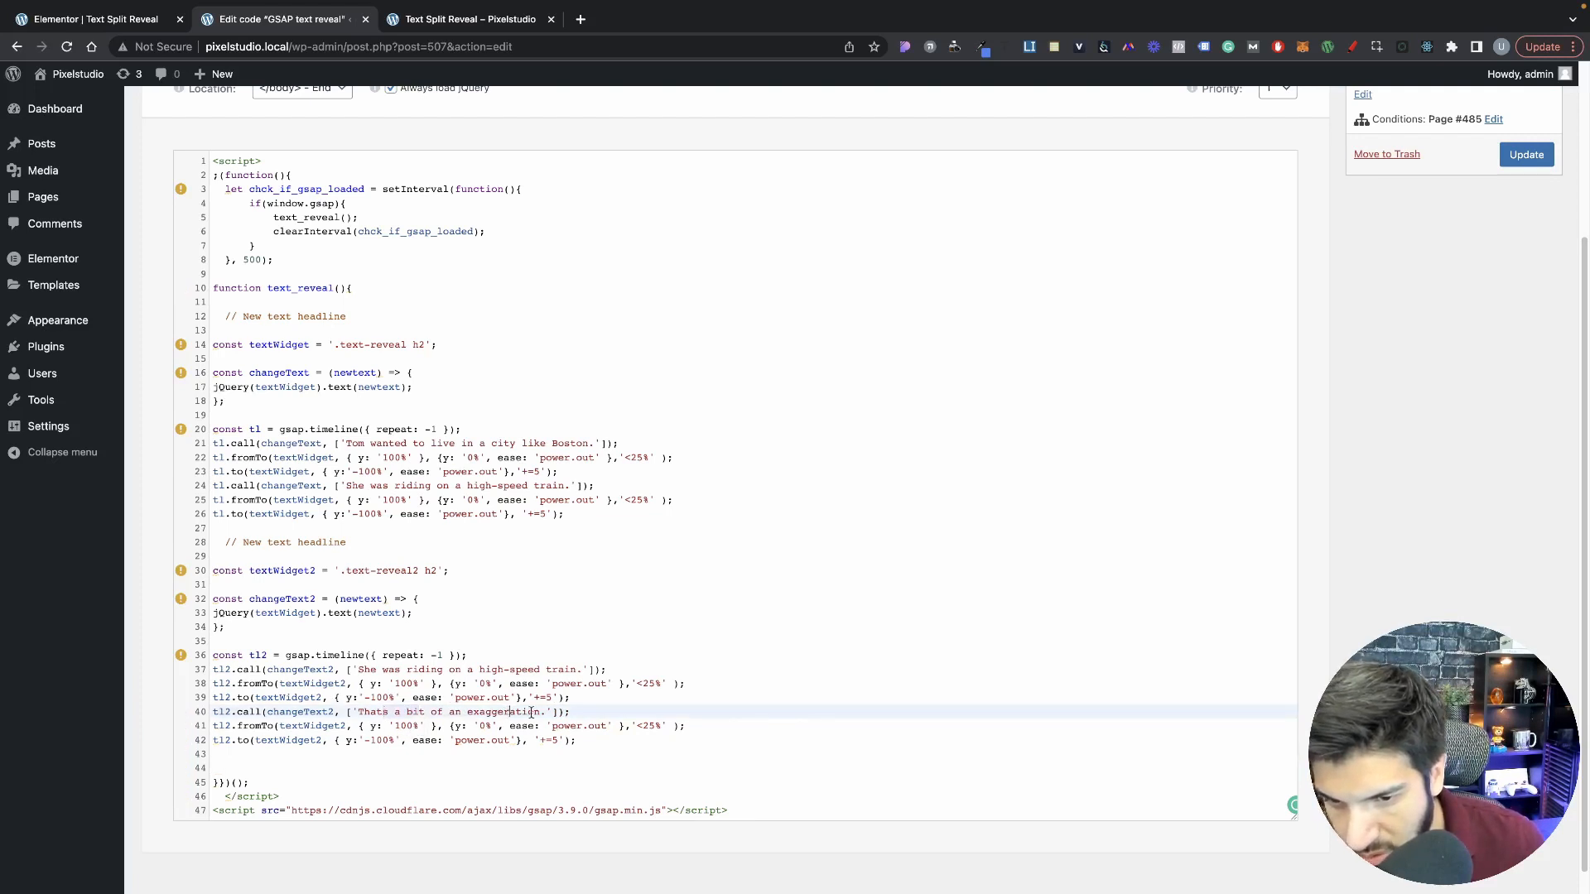
Step: Replace the sentence in the first tl2.call line with "Weve been making this recipe for generations.", without apostrophe, and update the snippet
left_click(485, 669)
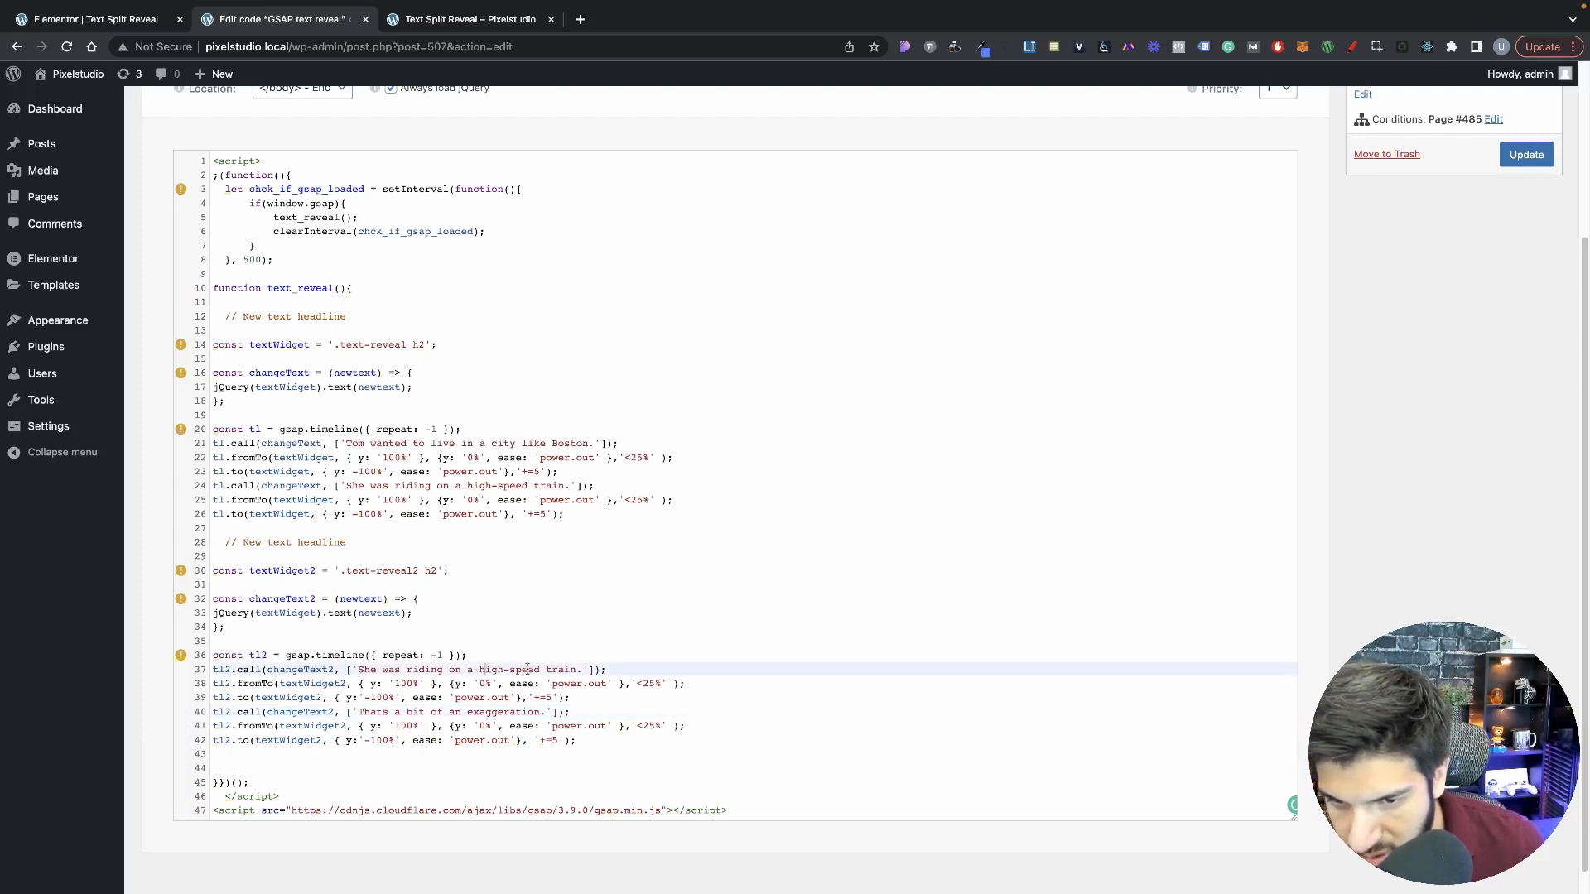
left_click_drag(583, 669, 368, 675)
left_click(437, 670)
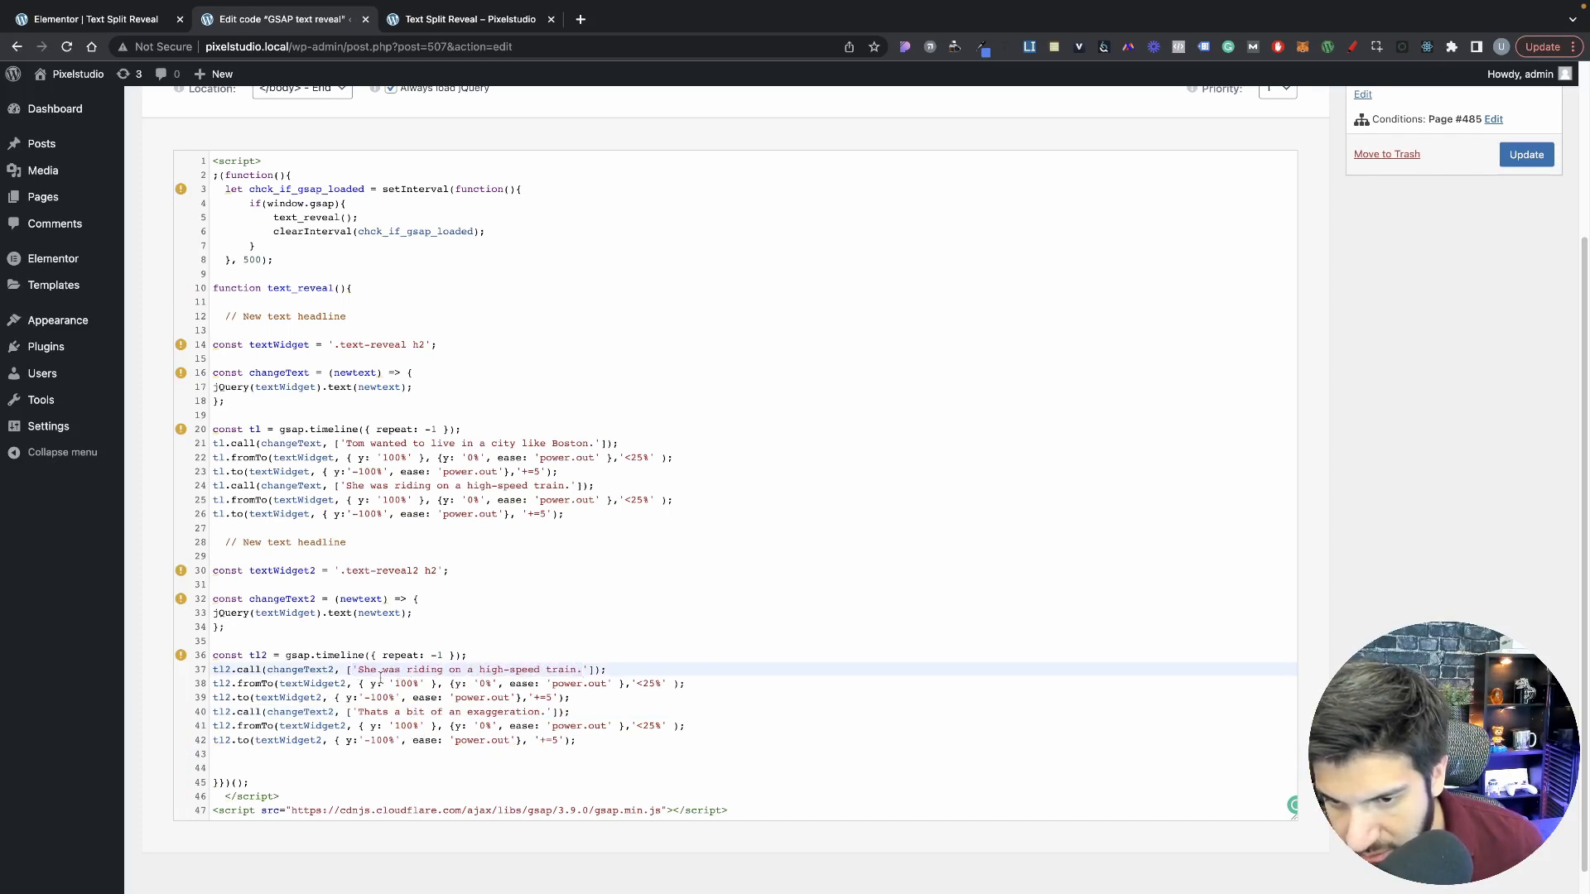
left_click_drag(359, 670, 583, 667)
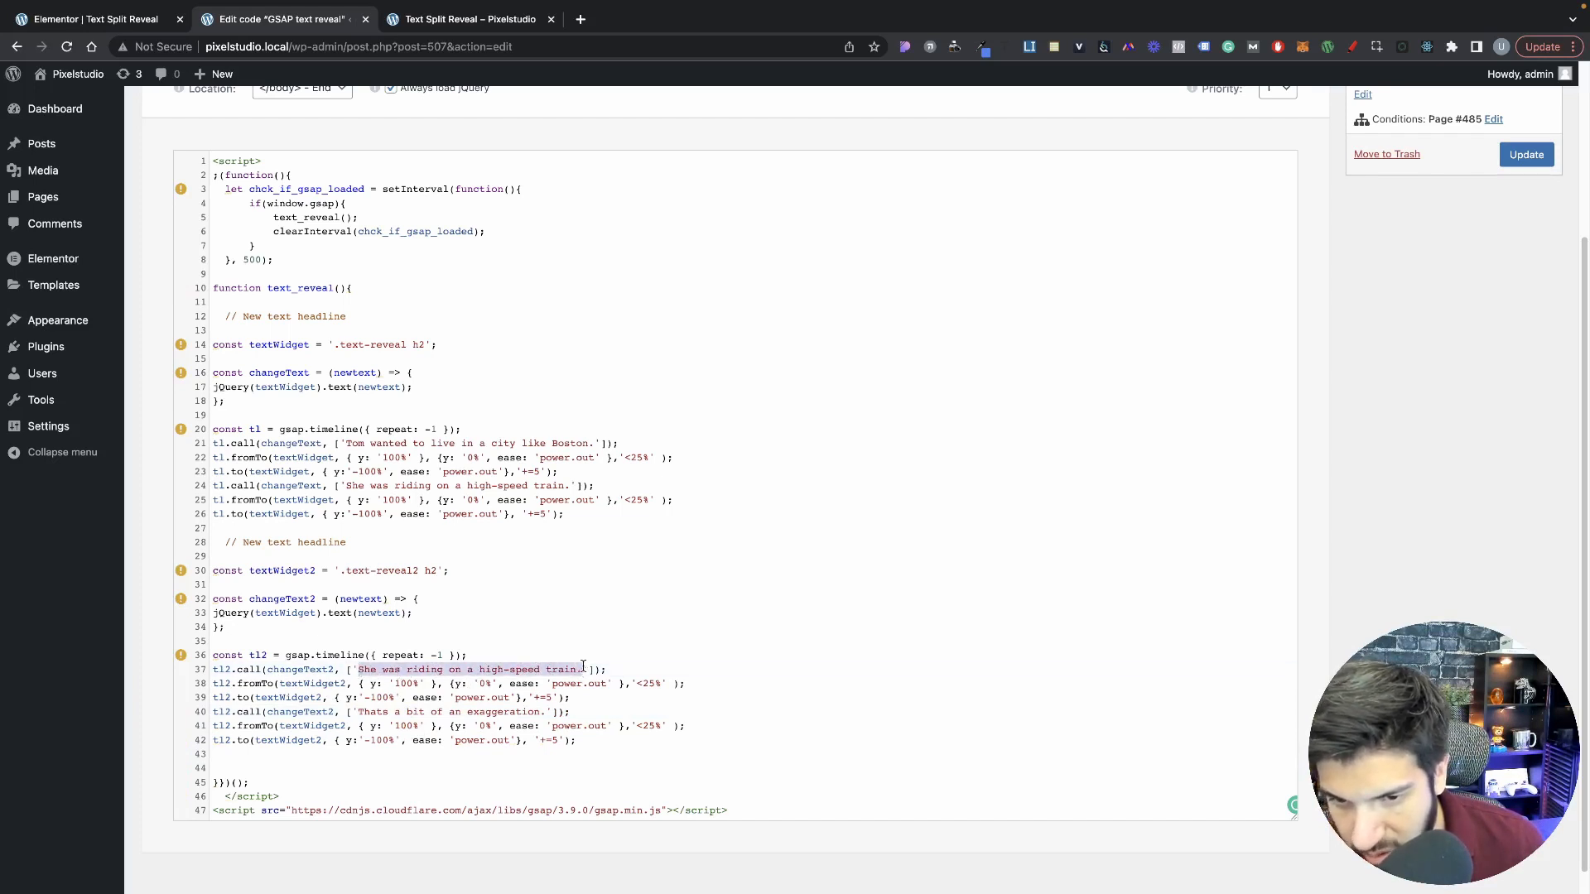
left_click(482, 671)
left_click(484, 712)
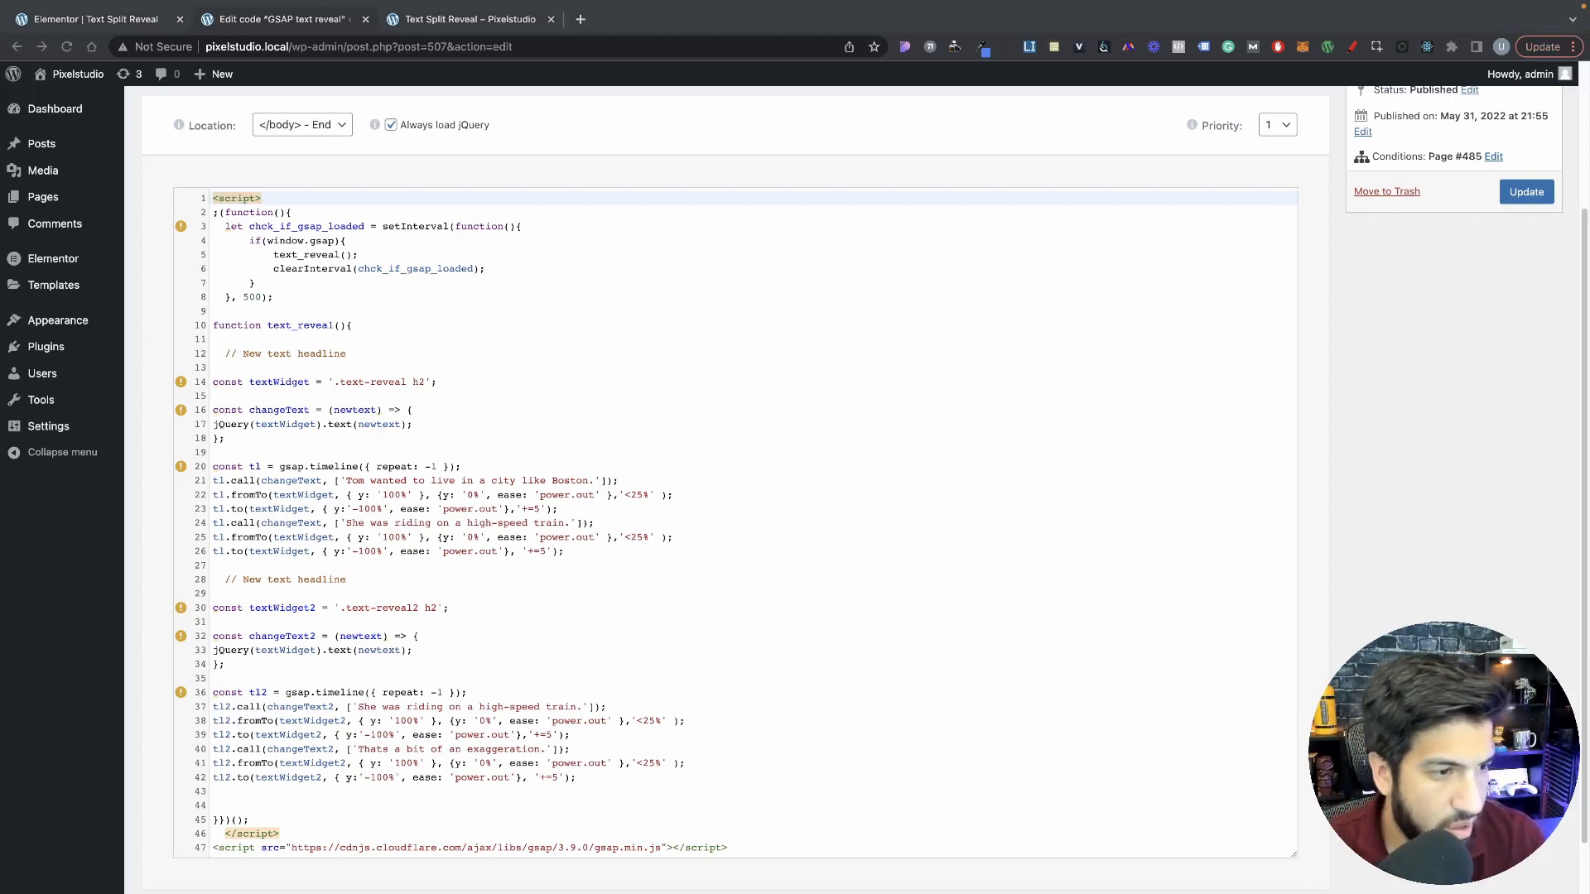
left_click_drag(358, 708, 589, 708)
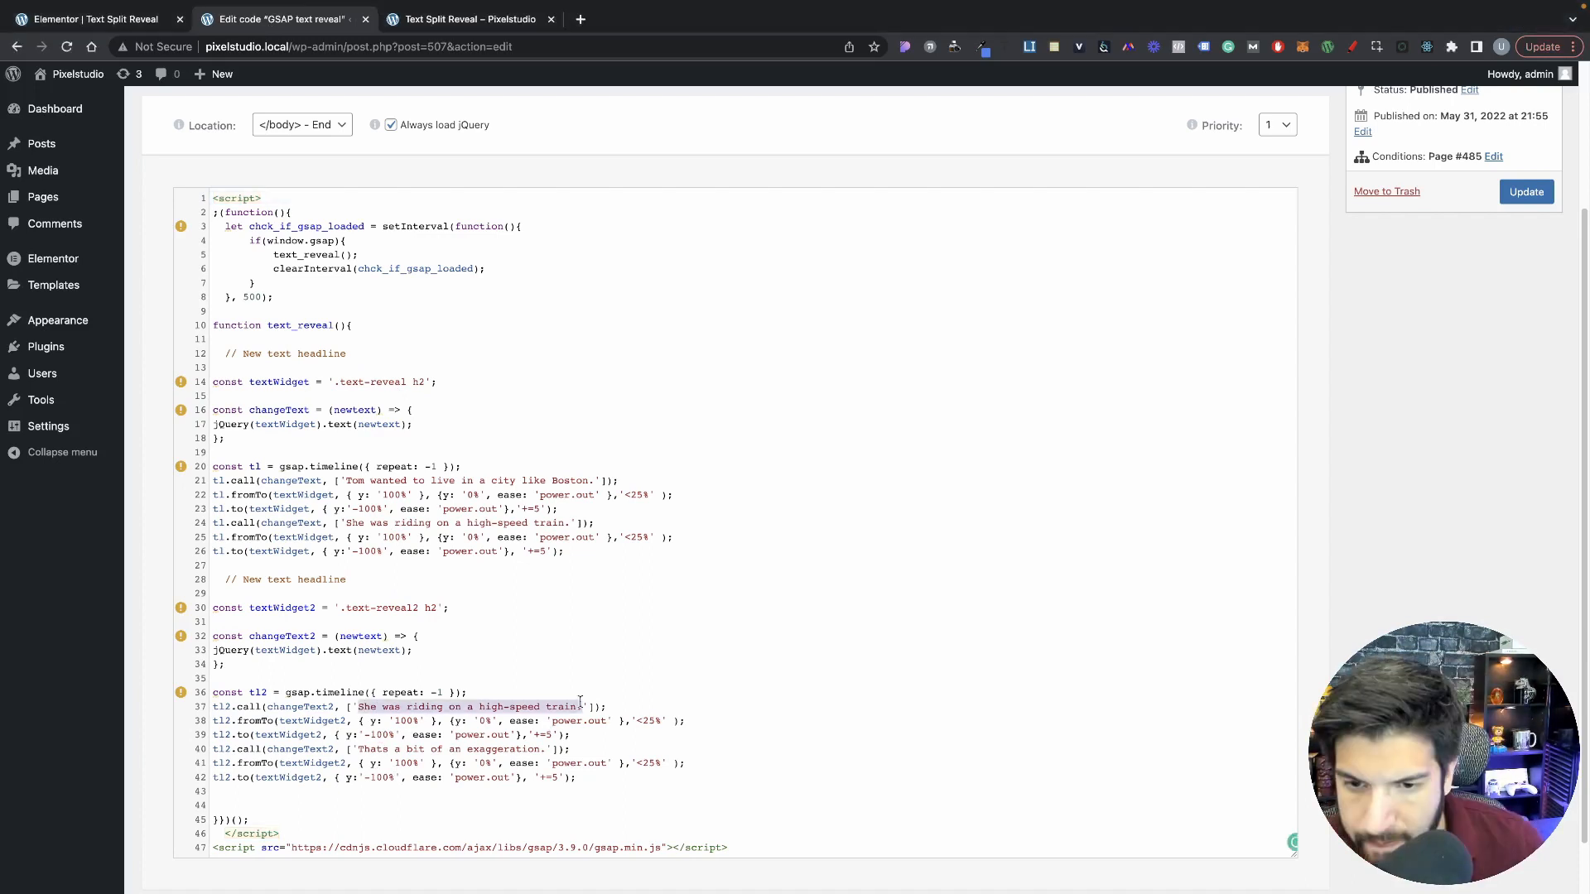
type("We've been making this recipe for generations.")
key("BackSpace")
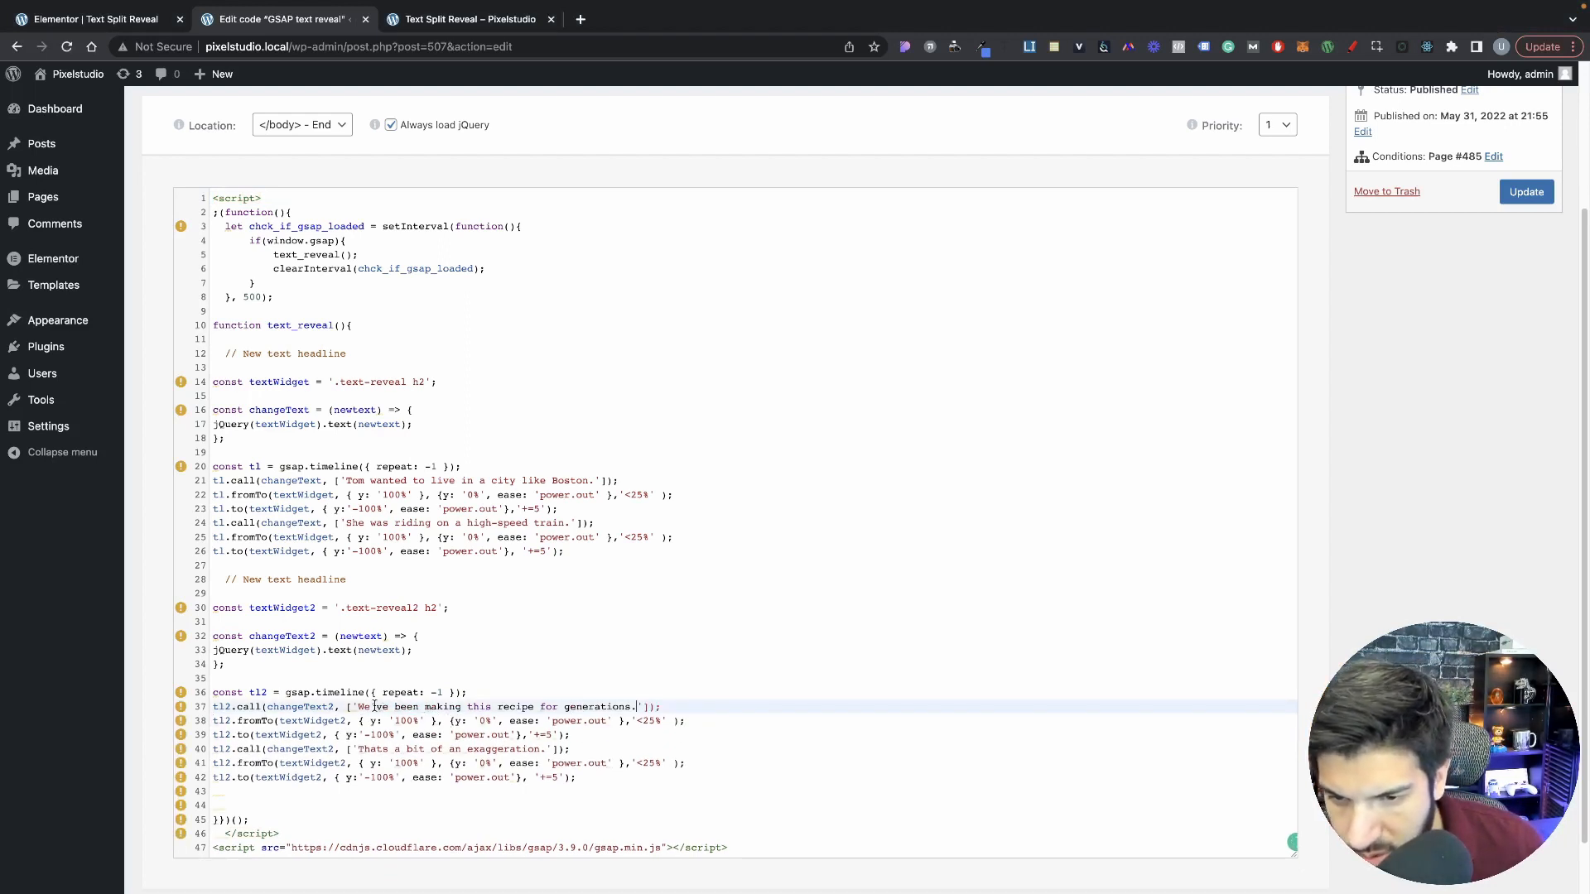
left_click(376, 707)
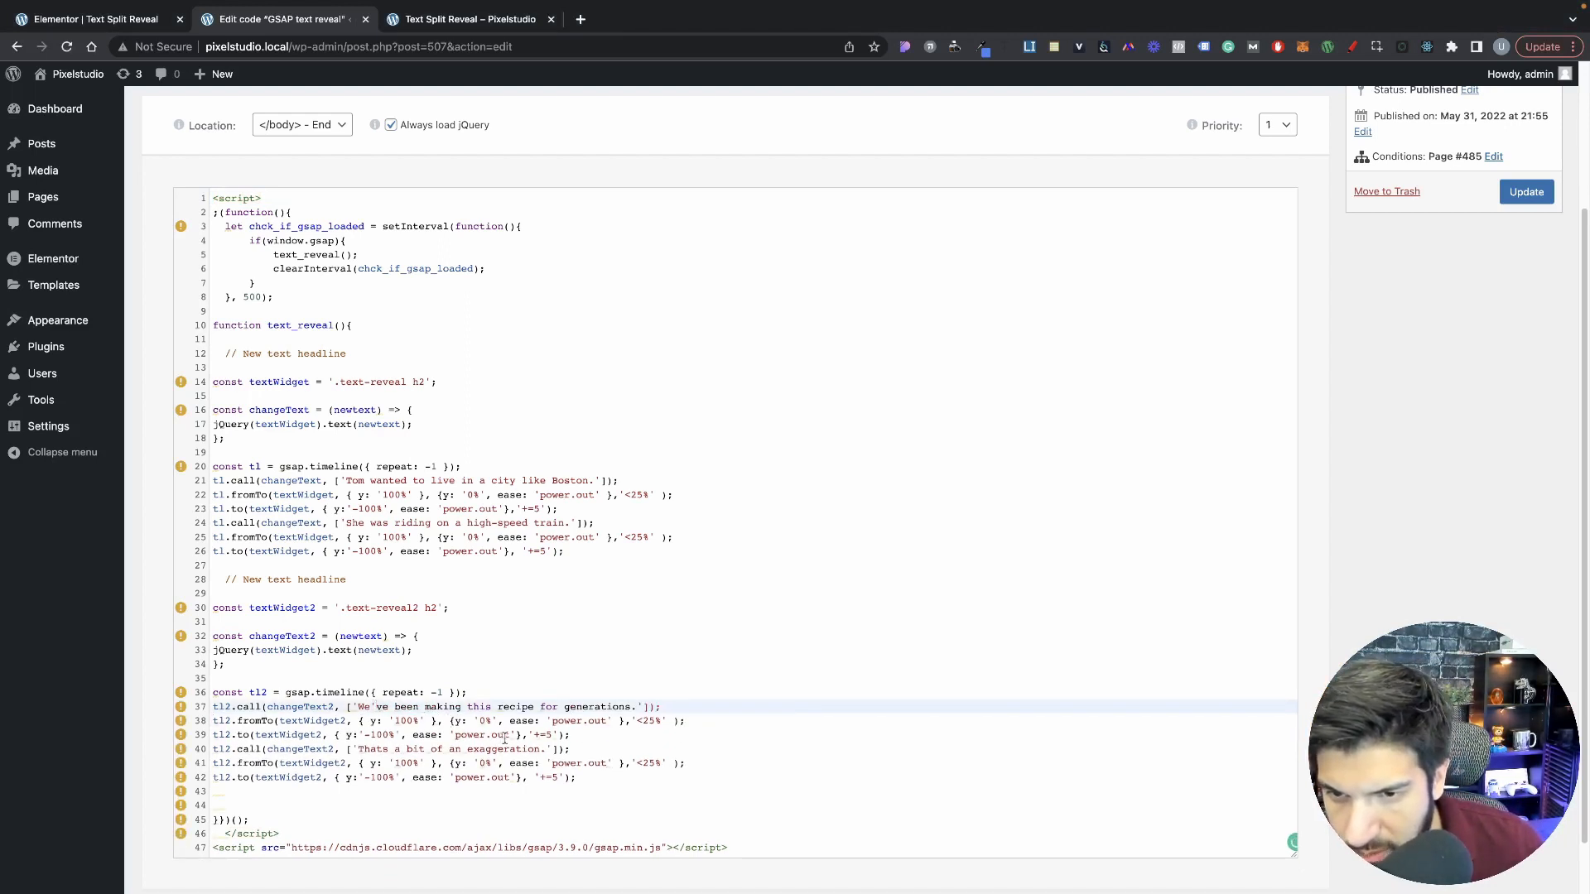
key("BackSpace")
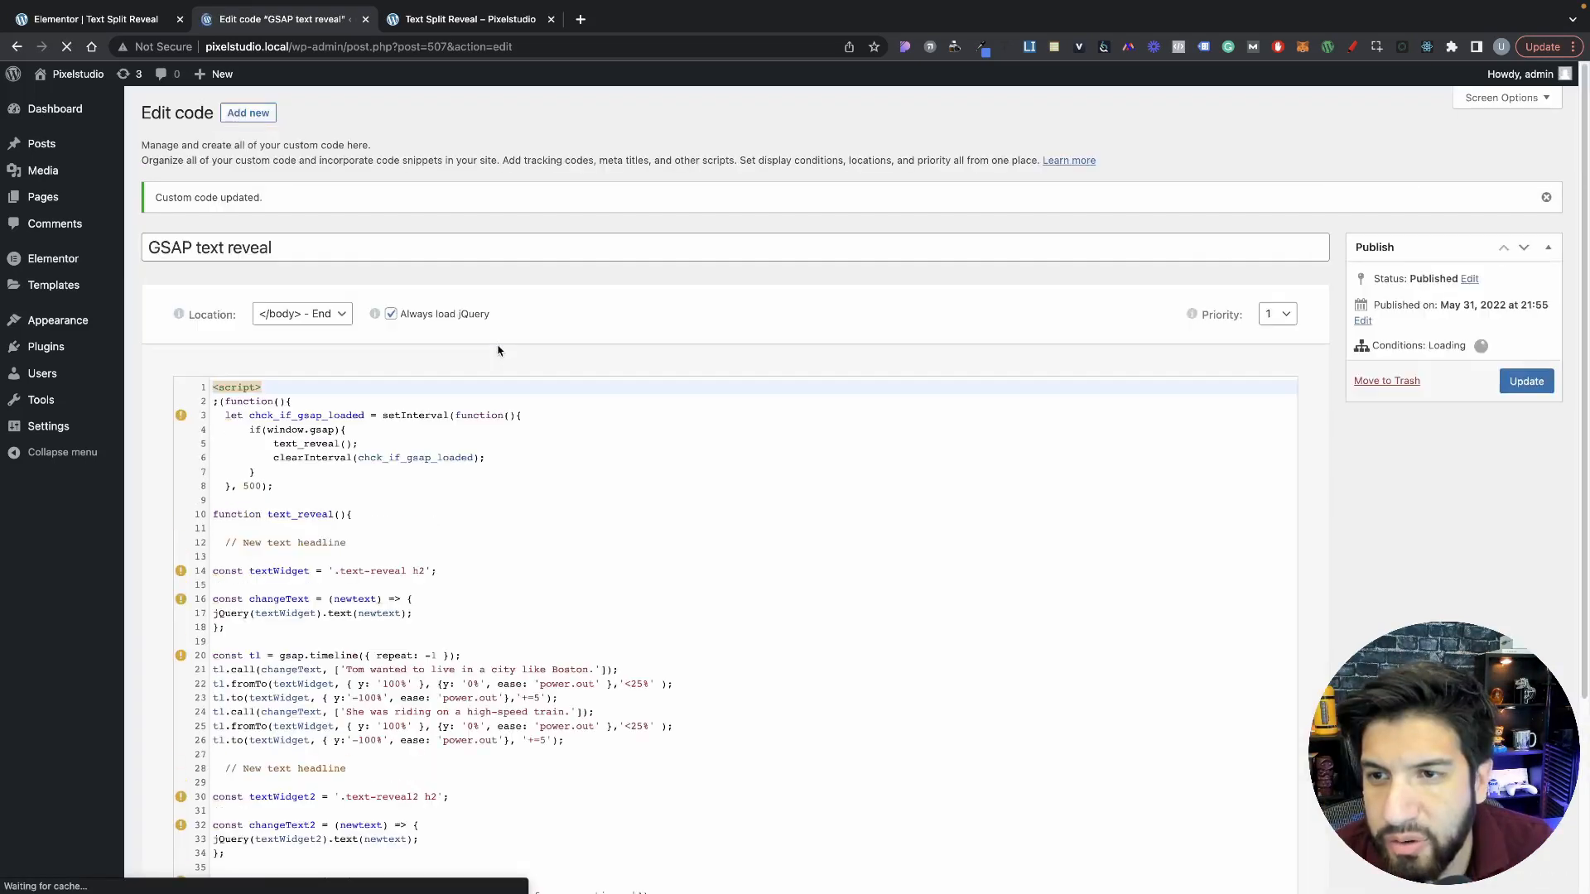
Step: Reload the Text Split Reveal preview page to check both headings' animation, and return to the code snippet
left_click(472, 20)
left_click(66, 46)
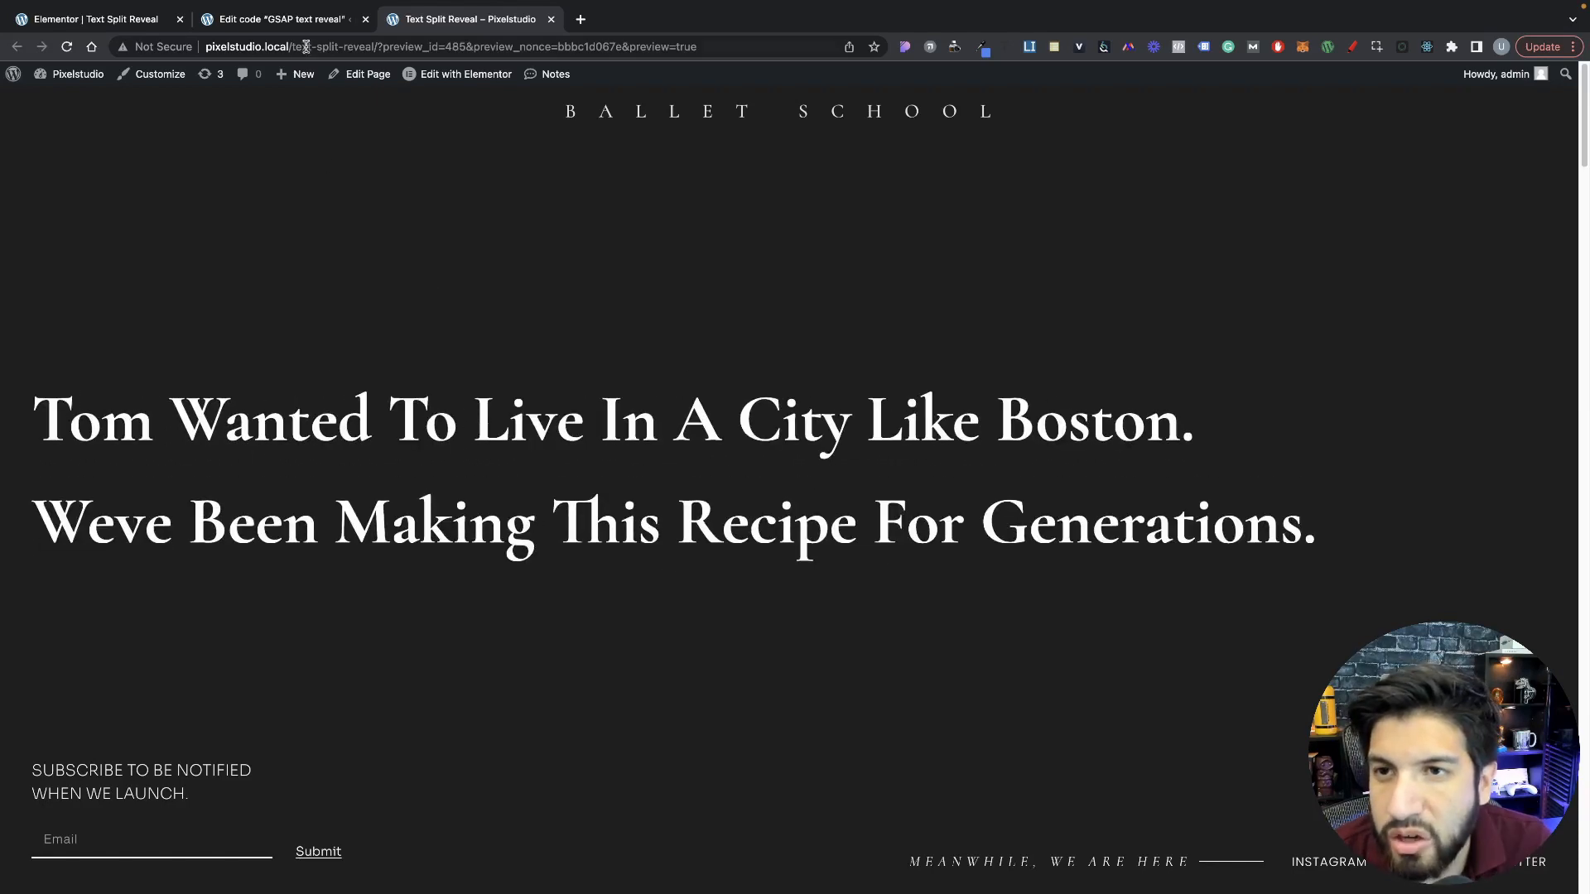
left_click(300, 20)
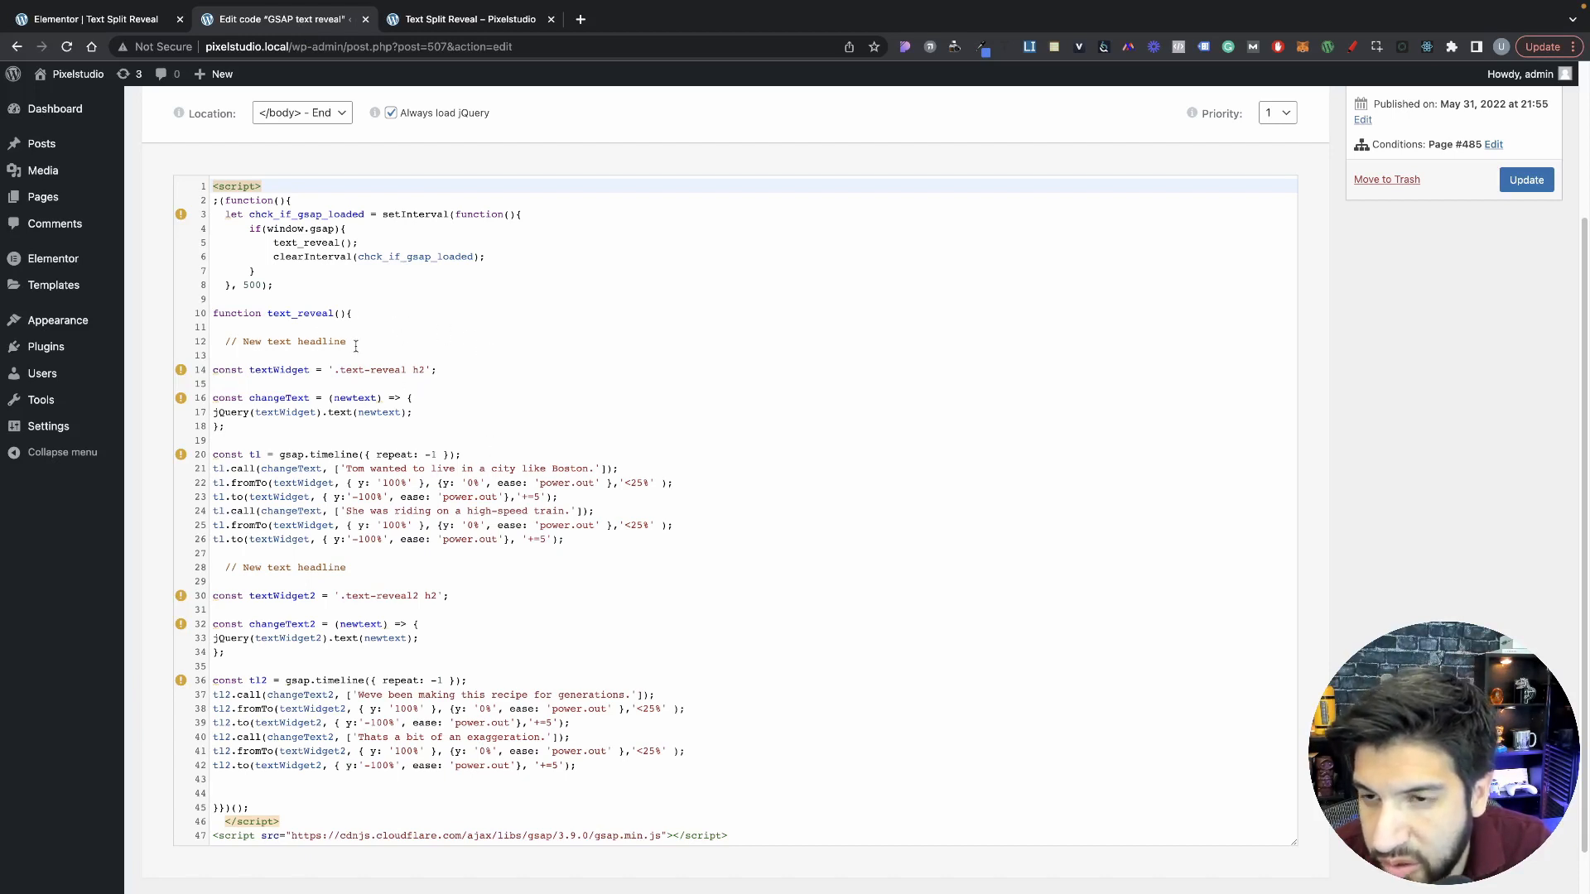
Step: Examine the text_reveal call and function, the textWidget constant, and the first headline block's timeline lines with their repeat value
left_click_drag(297, 290, 357, 244)
left_click(346, 266)
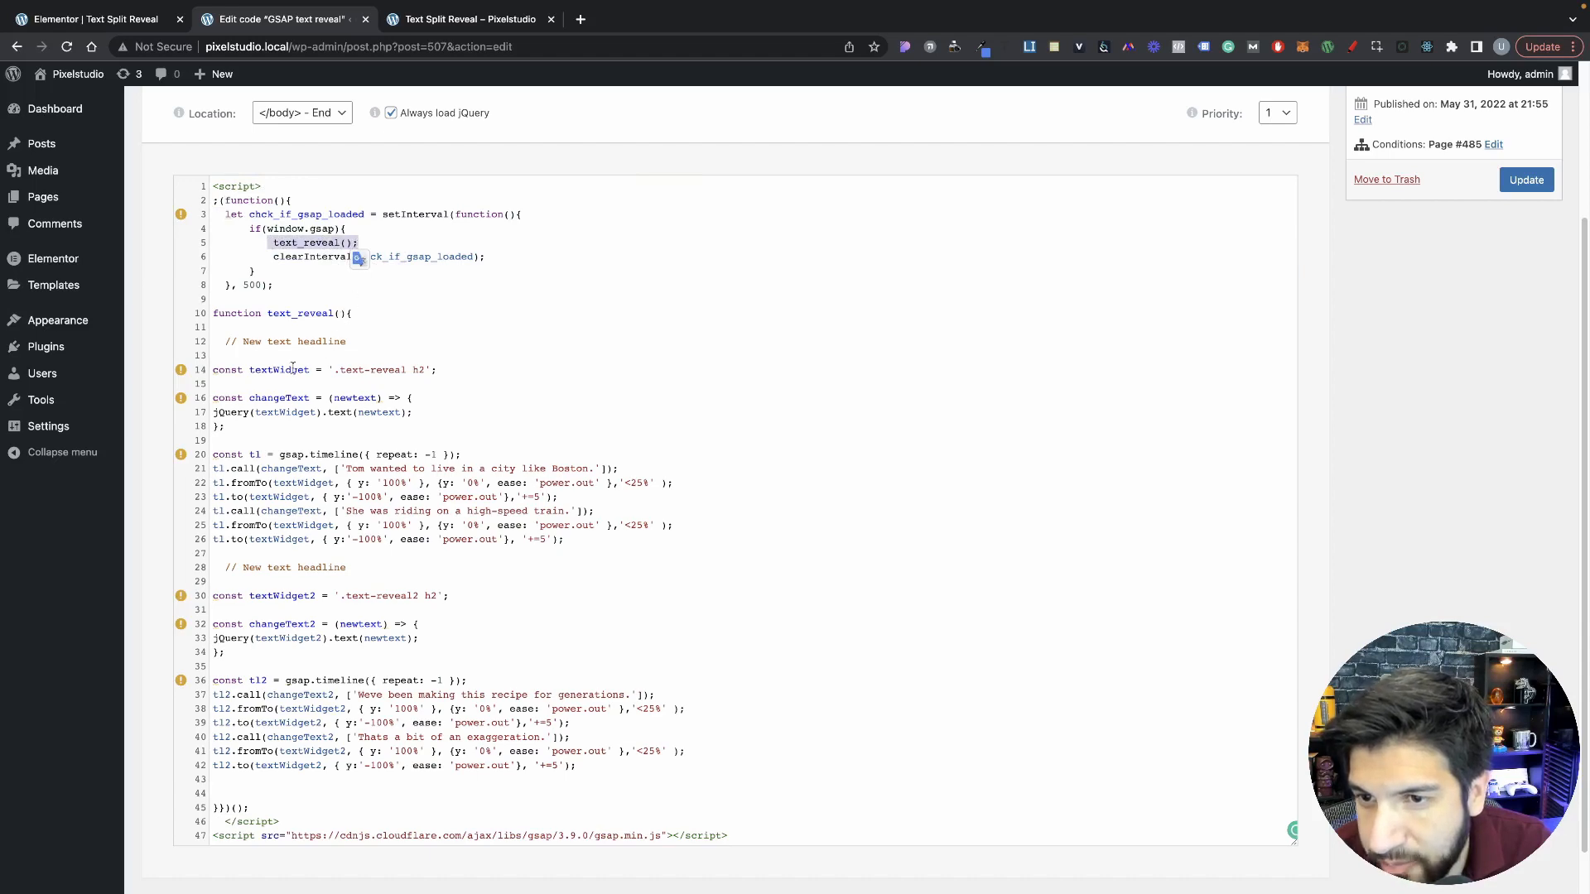
left_click(271, 312)
left_click_drag(269, 312, 334, 313)
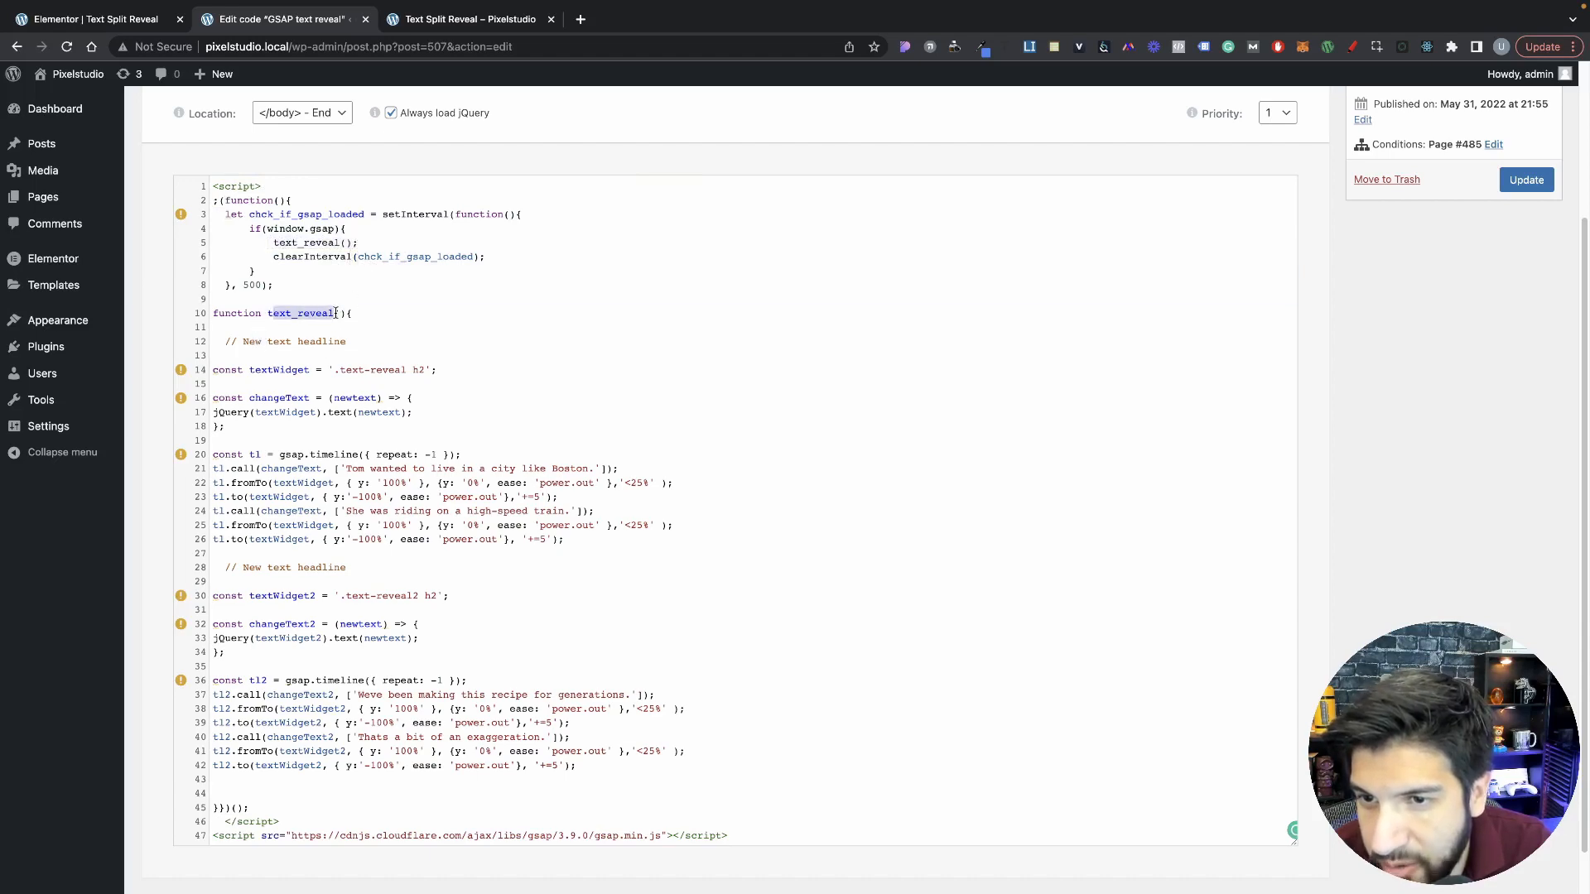
scroll(417, 378, "down", 2)
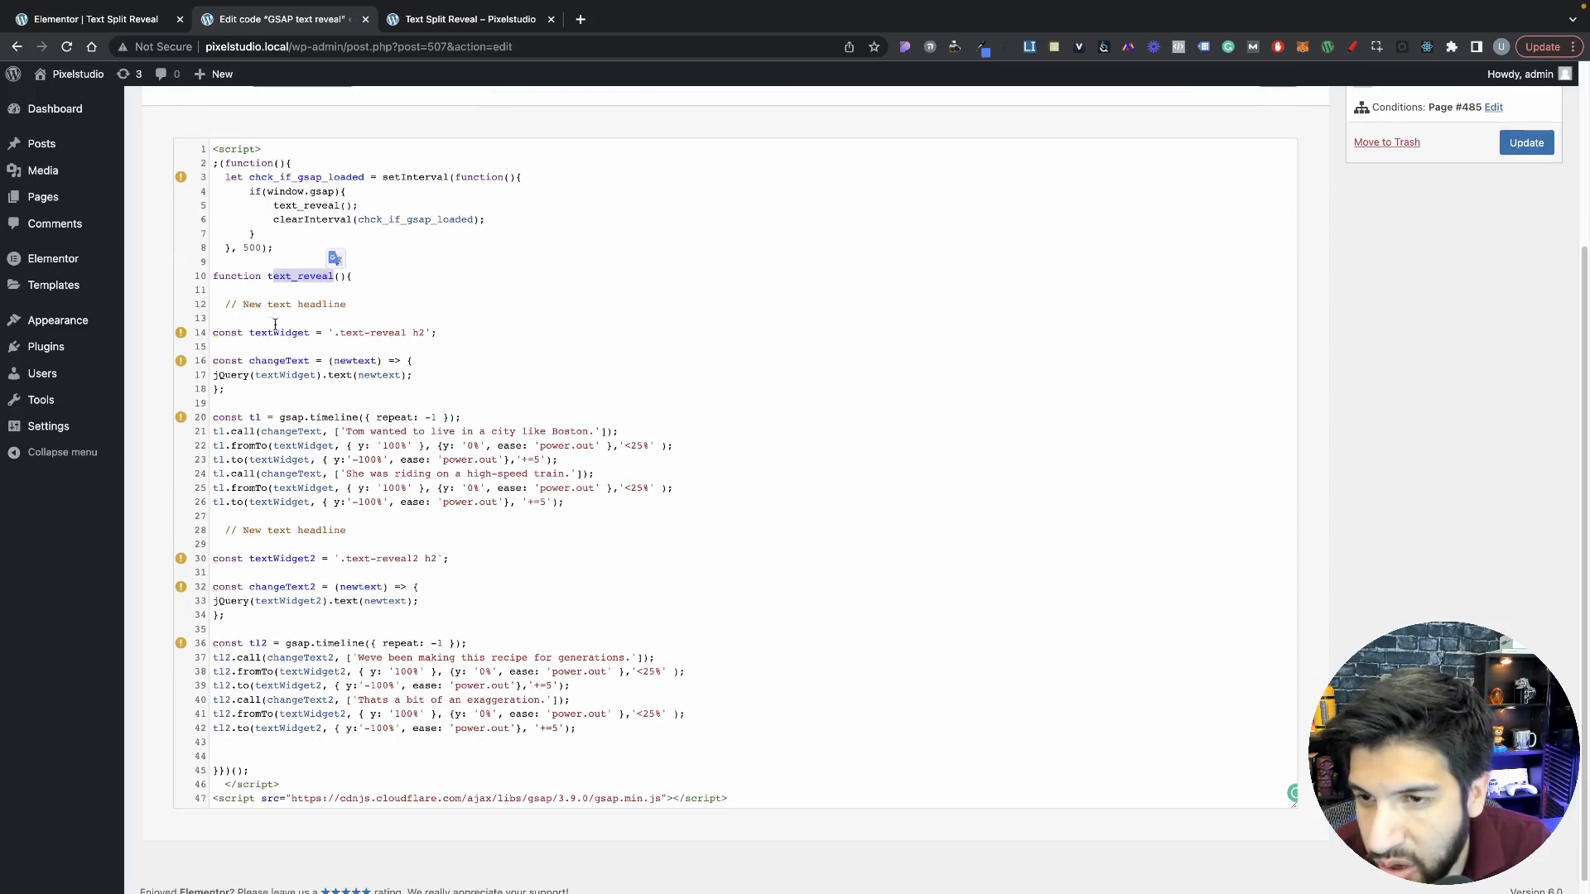
scroll(355, 334, "down", 1)
left_click(443, 356)
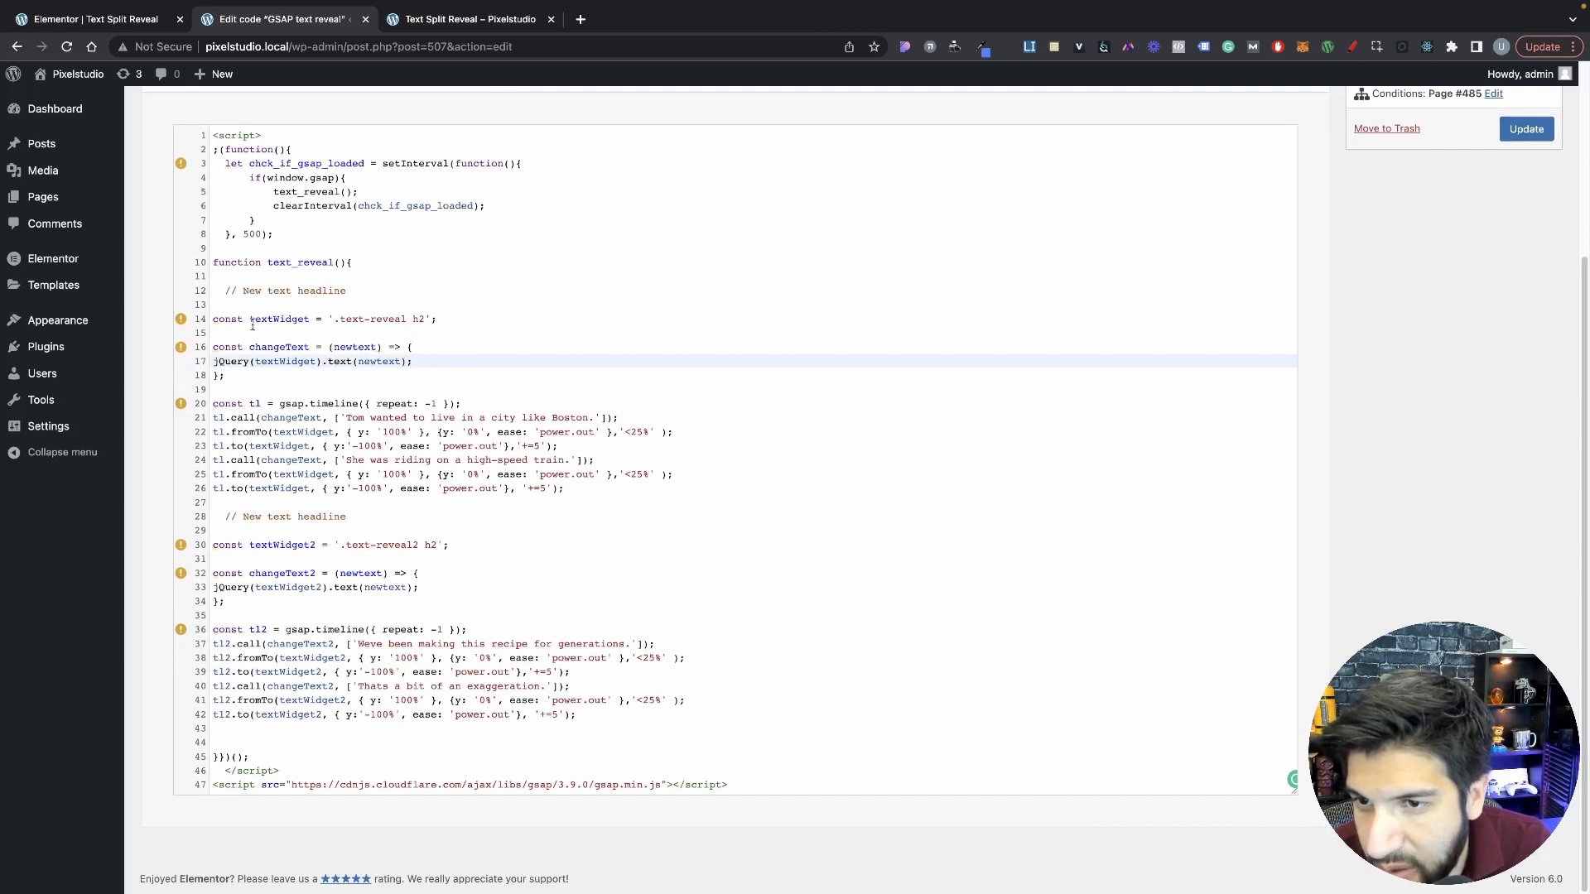
left_click_drag(250, 323, 310, 323)
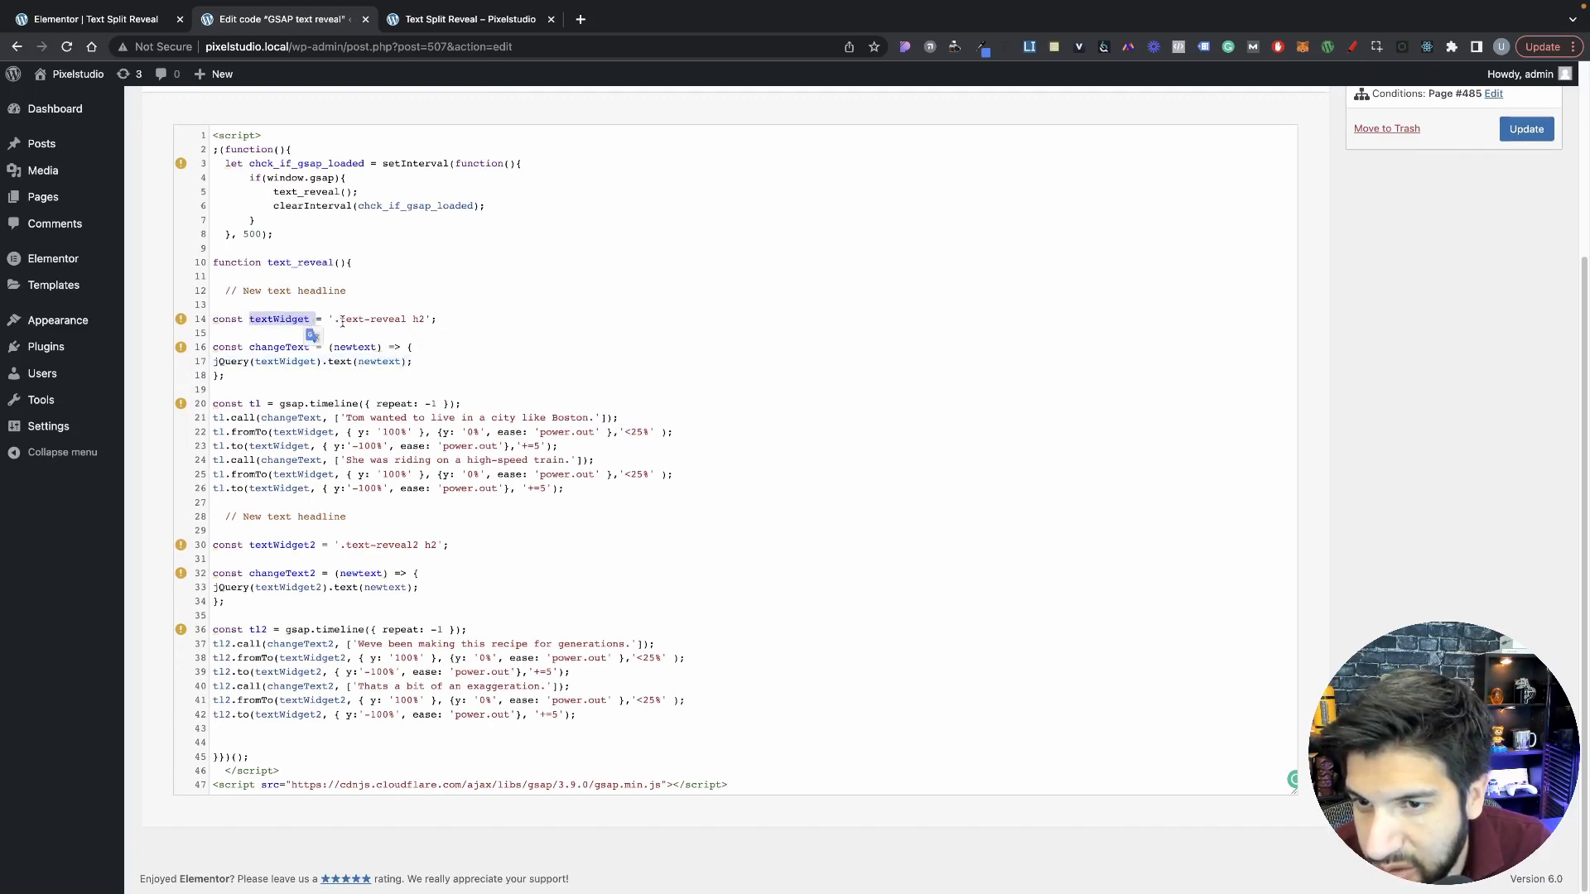
left_click(258, 372)
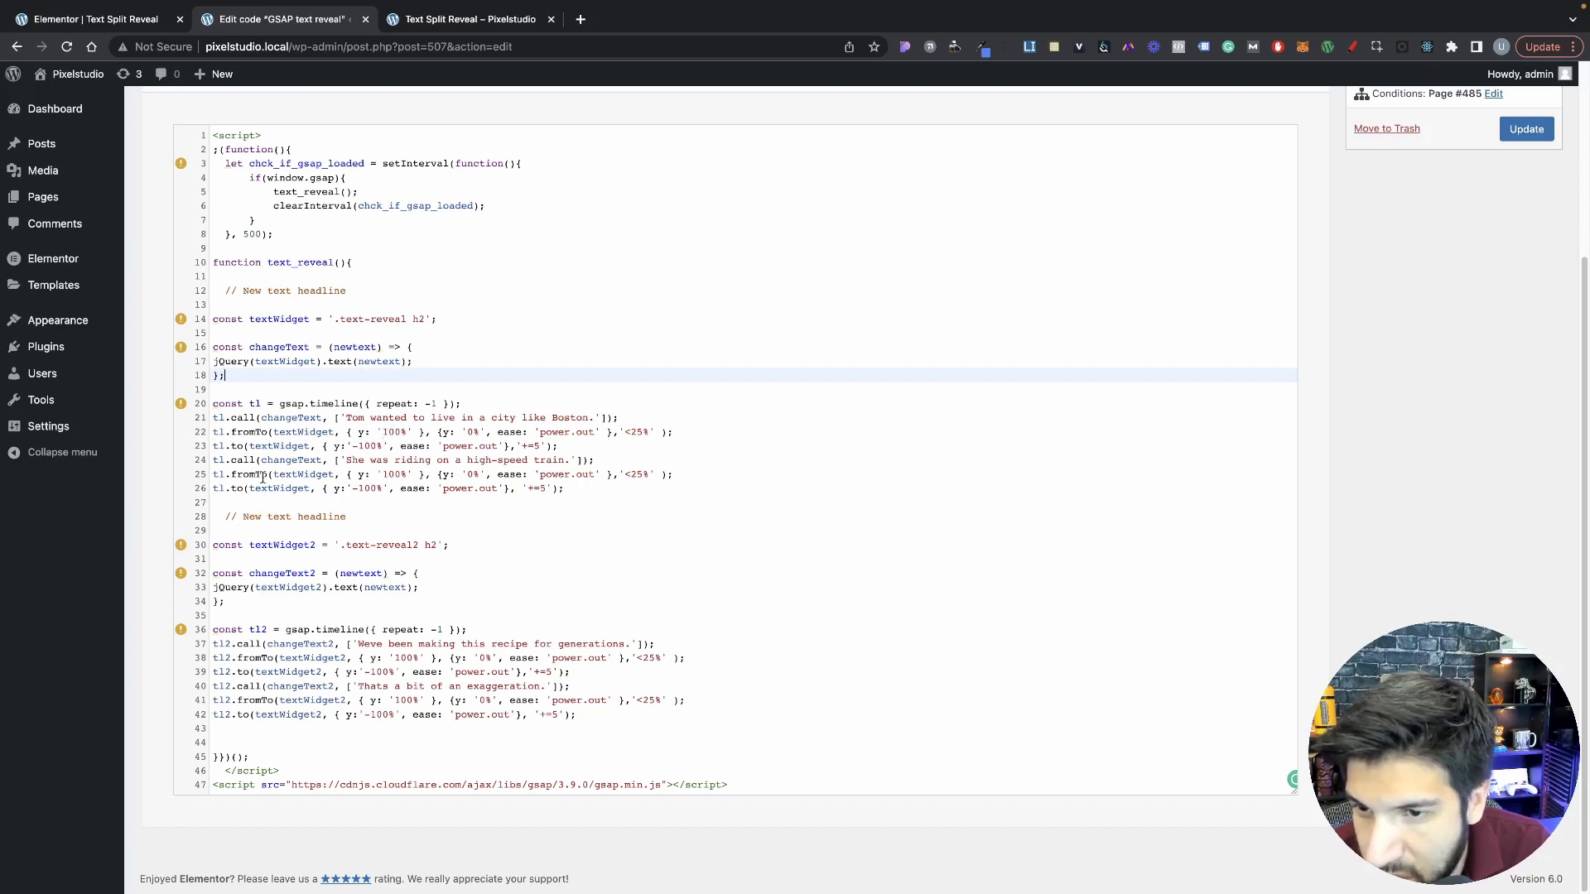
left_click_drag(263, 478, 313, 492)
left_click_drag(286, 418, 301, 431)
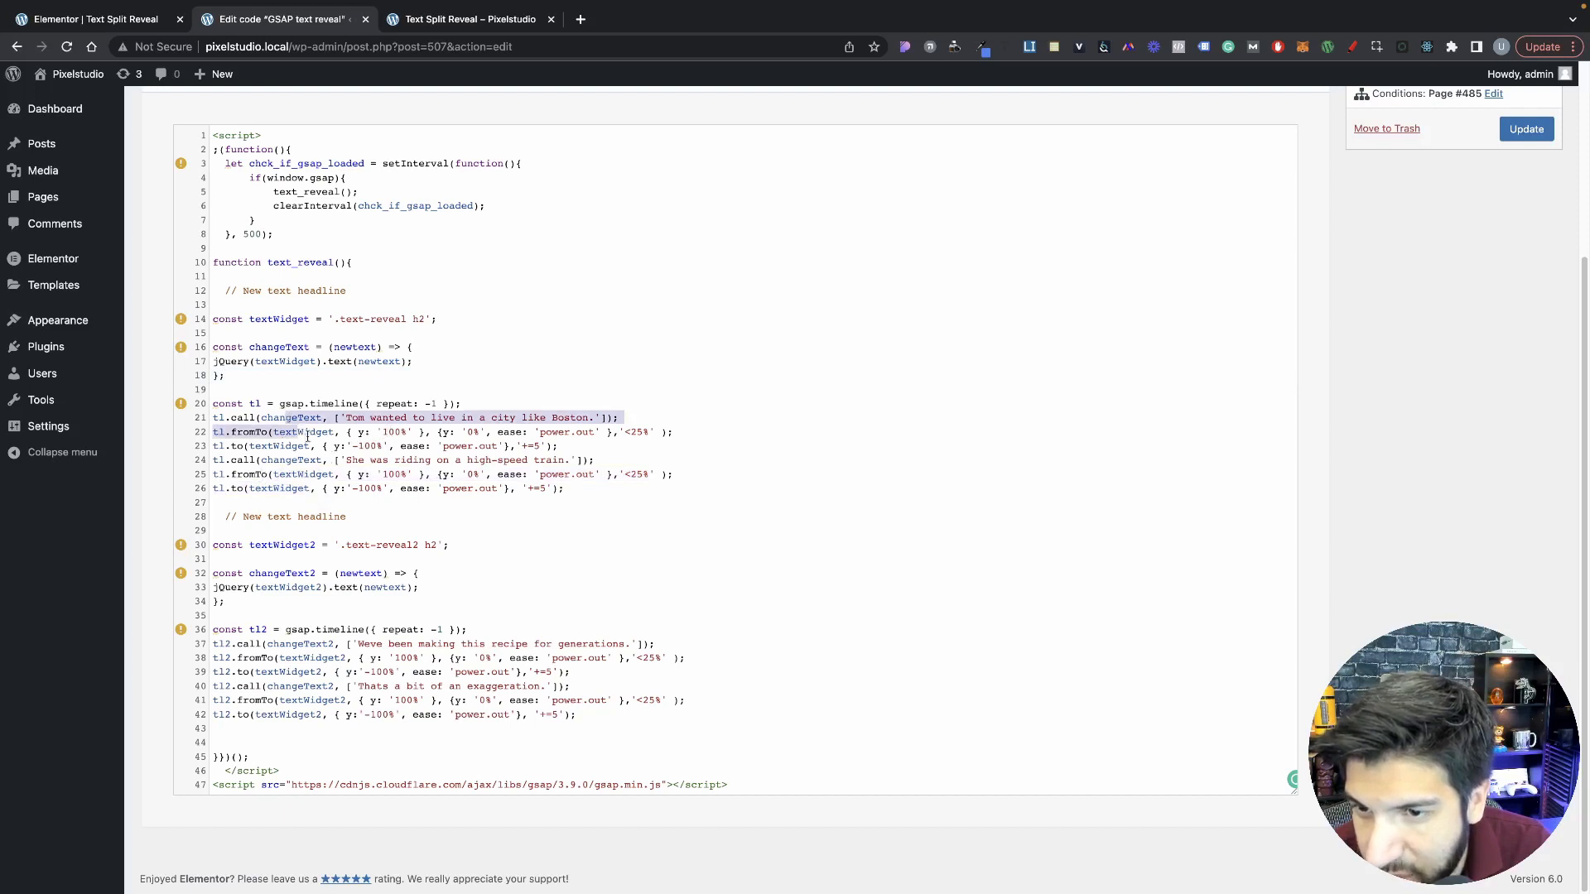
left_click(361, 498)
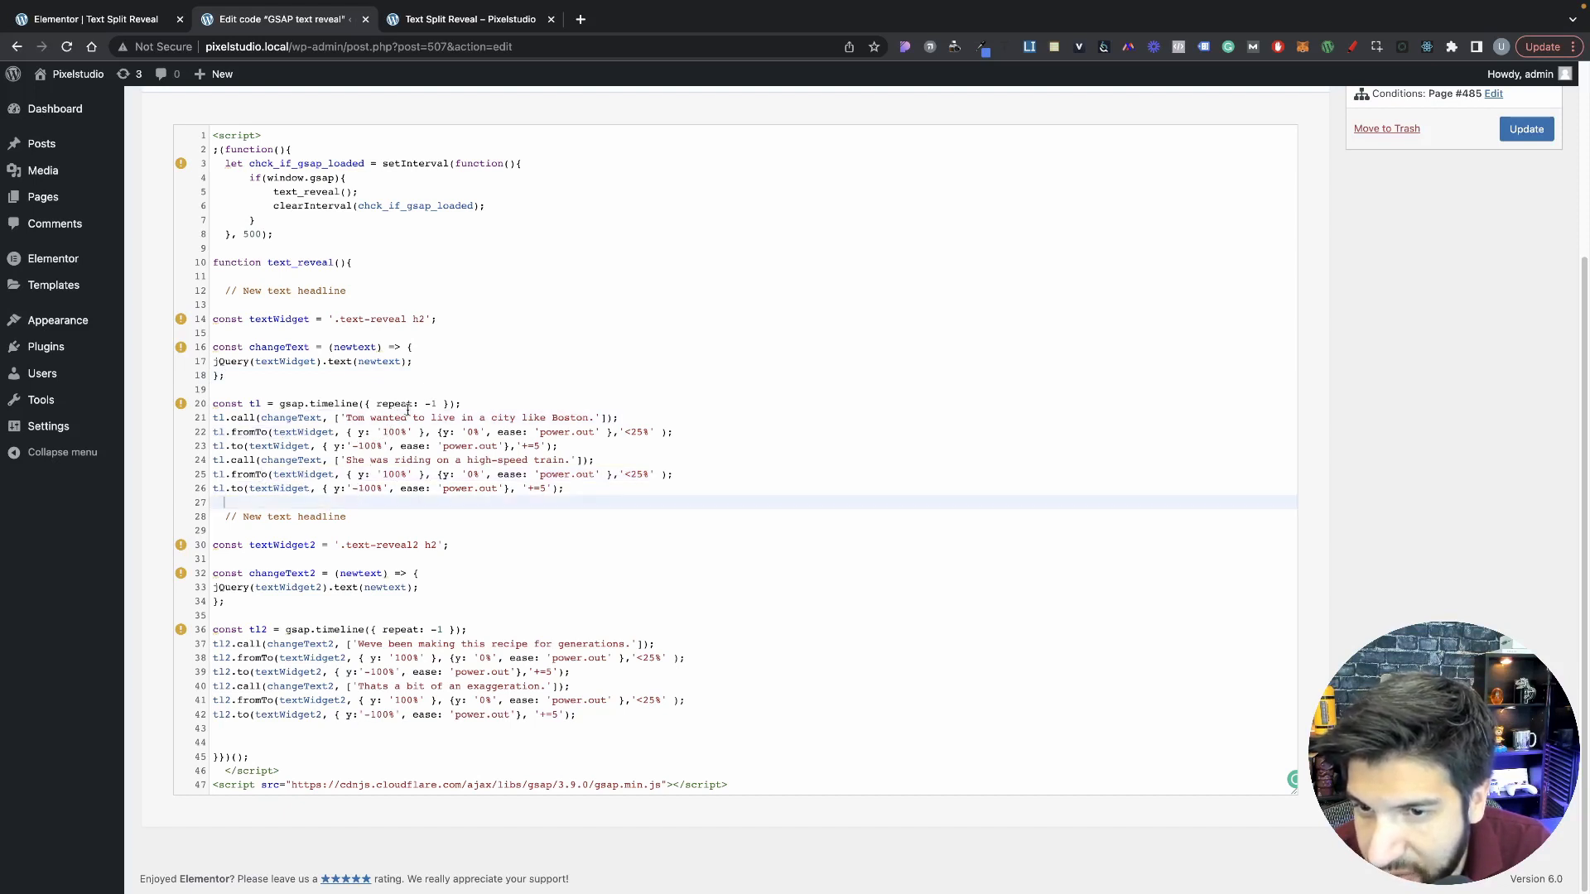
left_click(436, 405)
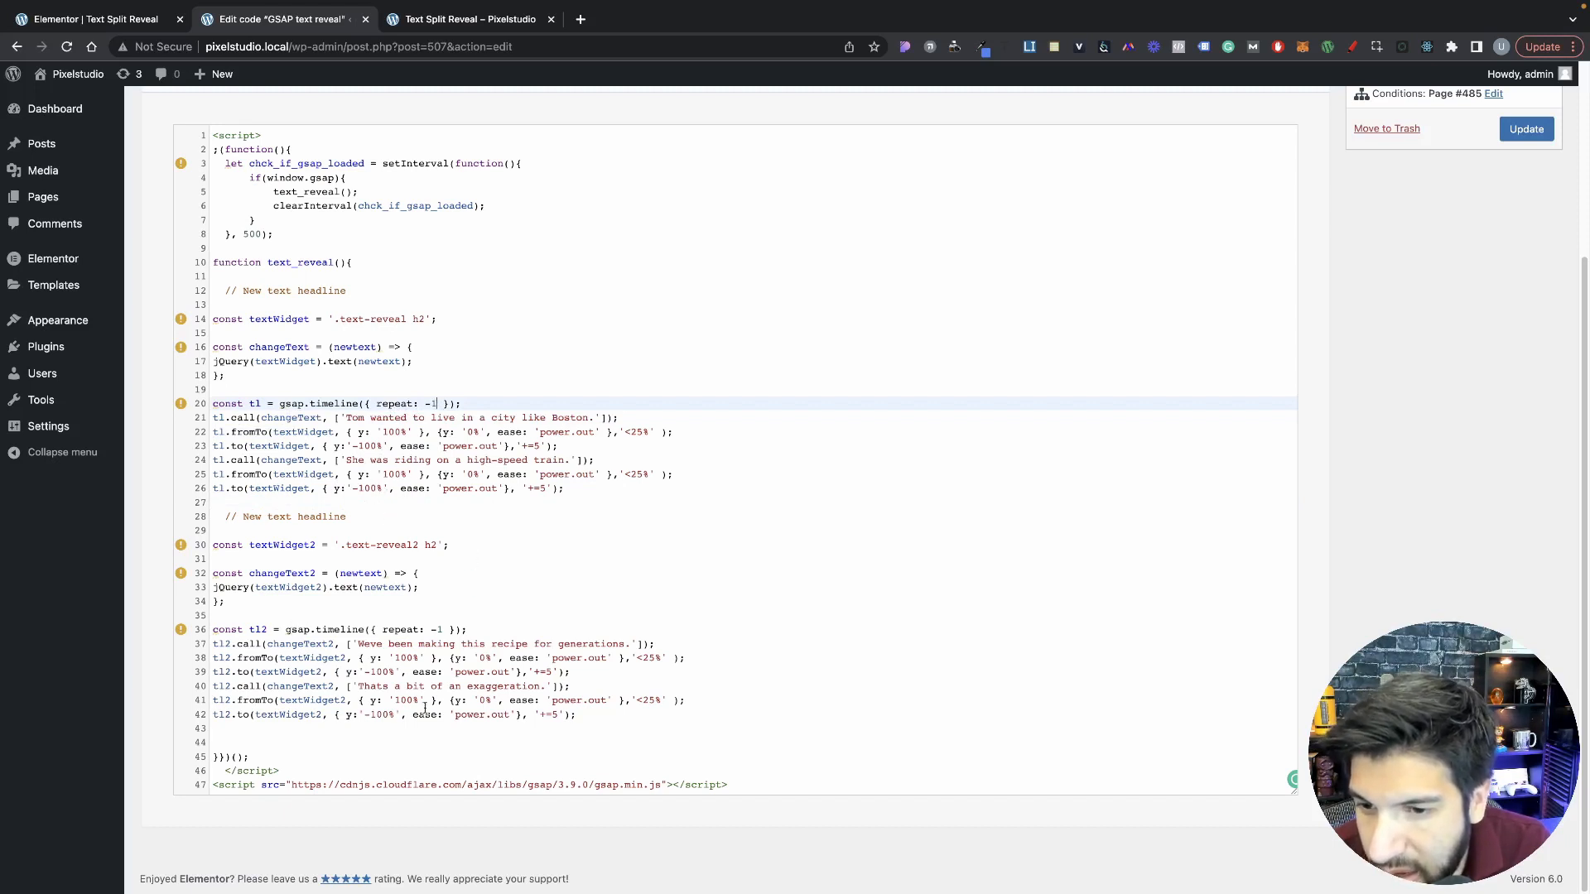
Step: Compare the second headline block and its tl2 lines with the first block, and examine the GSAP script source line
left_click_drag(580, 717, 196, 545)
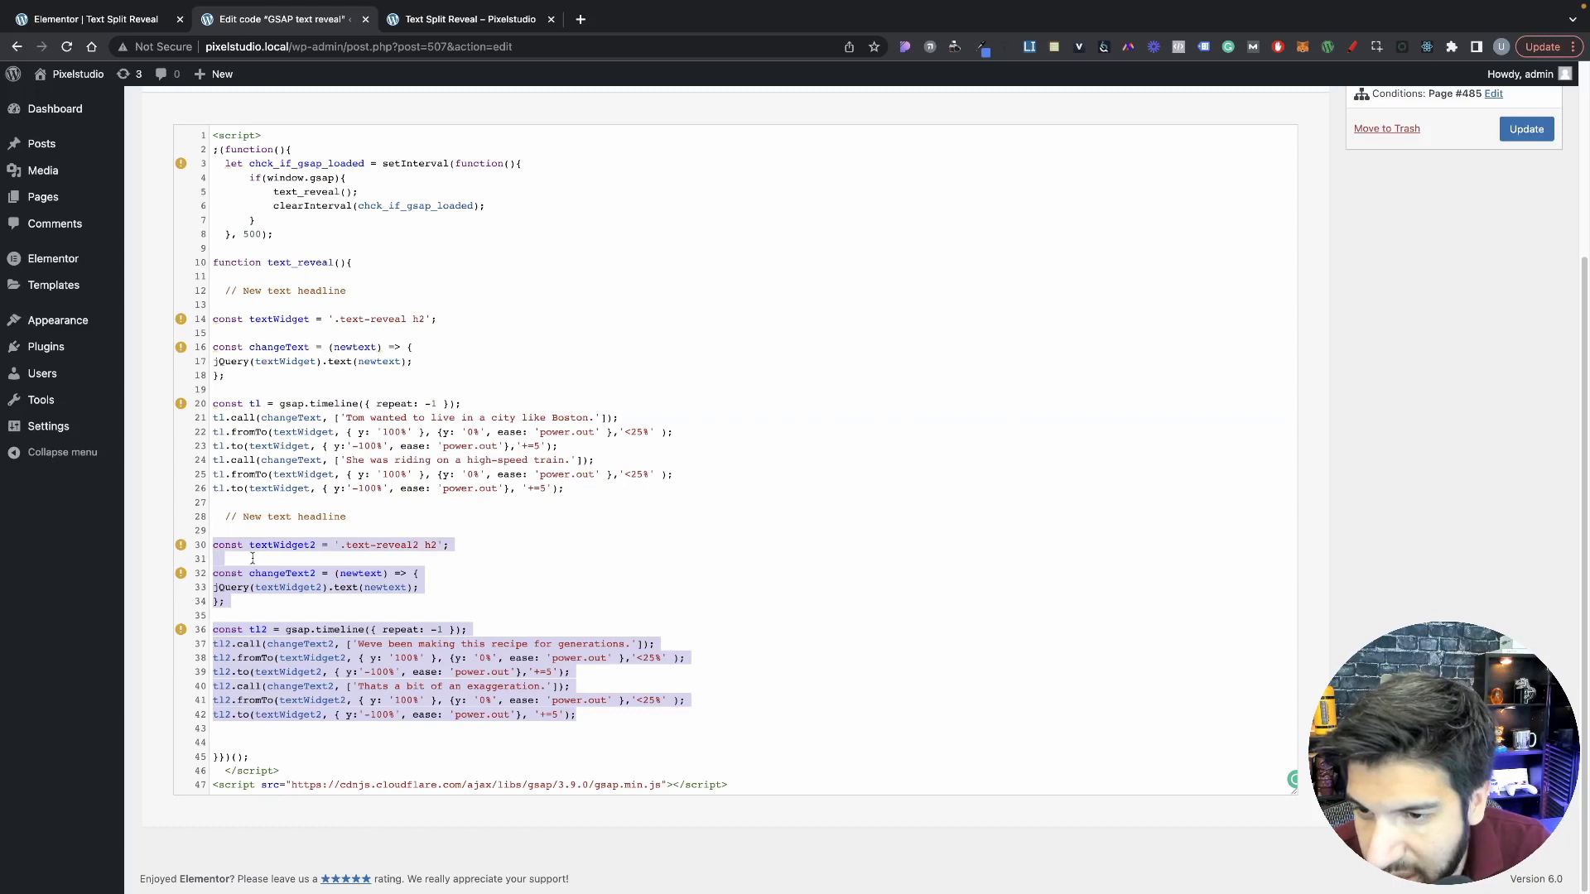
left_click_drag(579, 501, 186, 332)
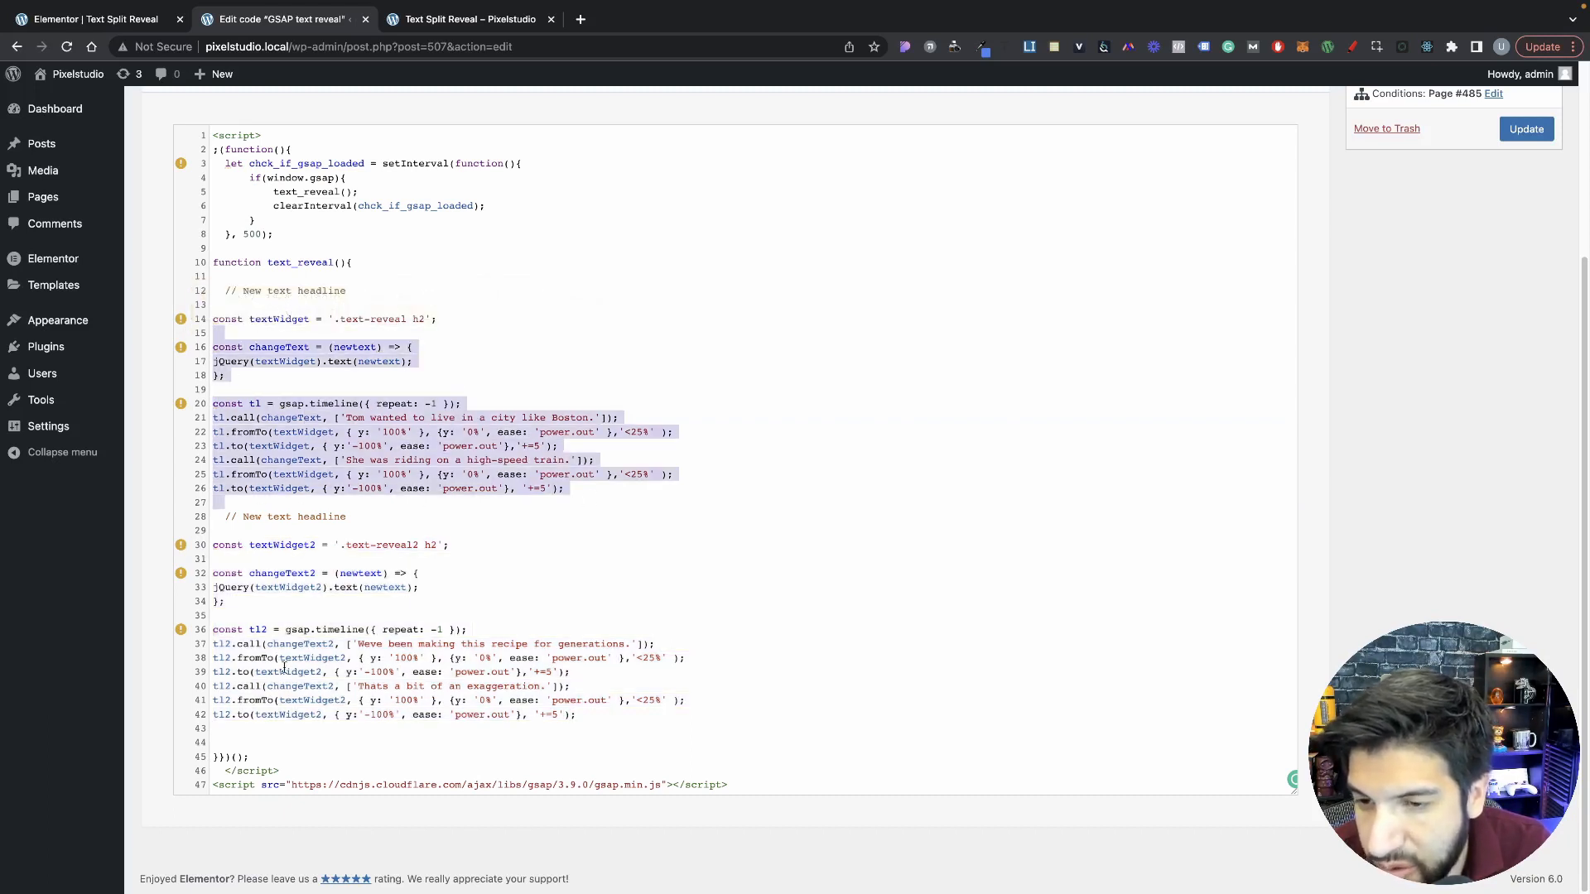
left_click(268, 646)
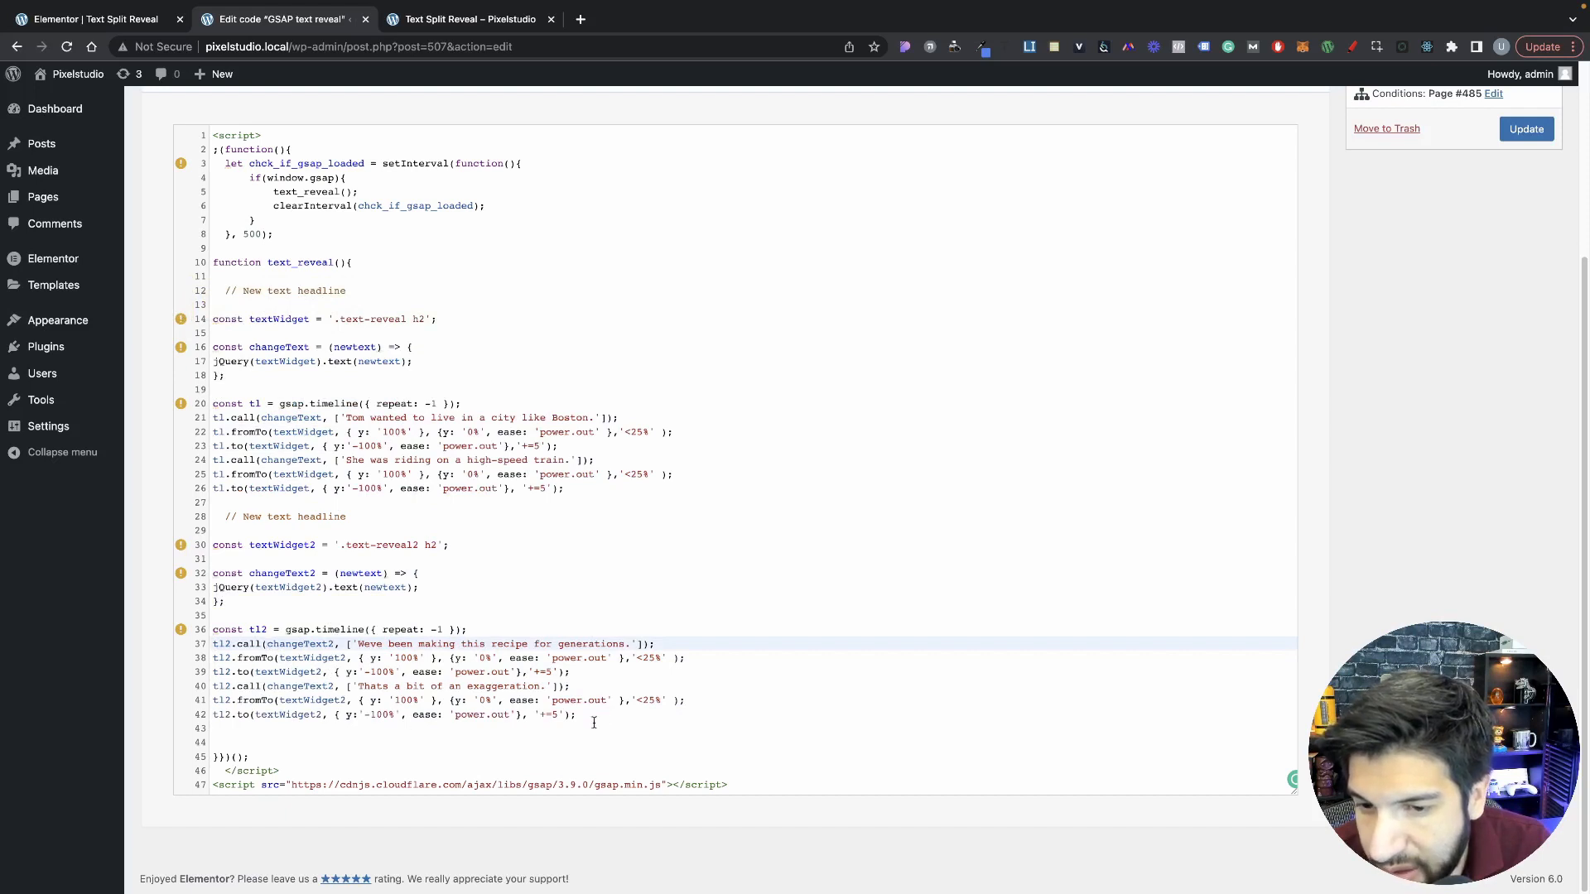
left_click_drag(594, 723, 207, 644)
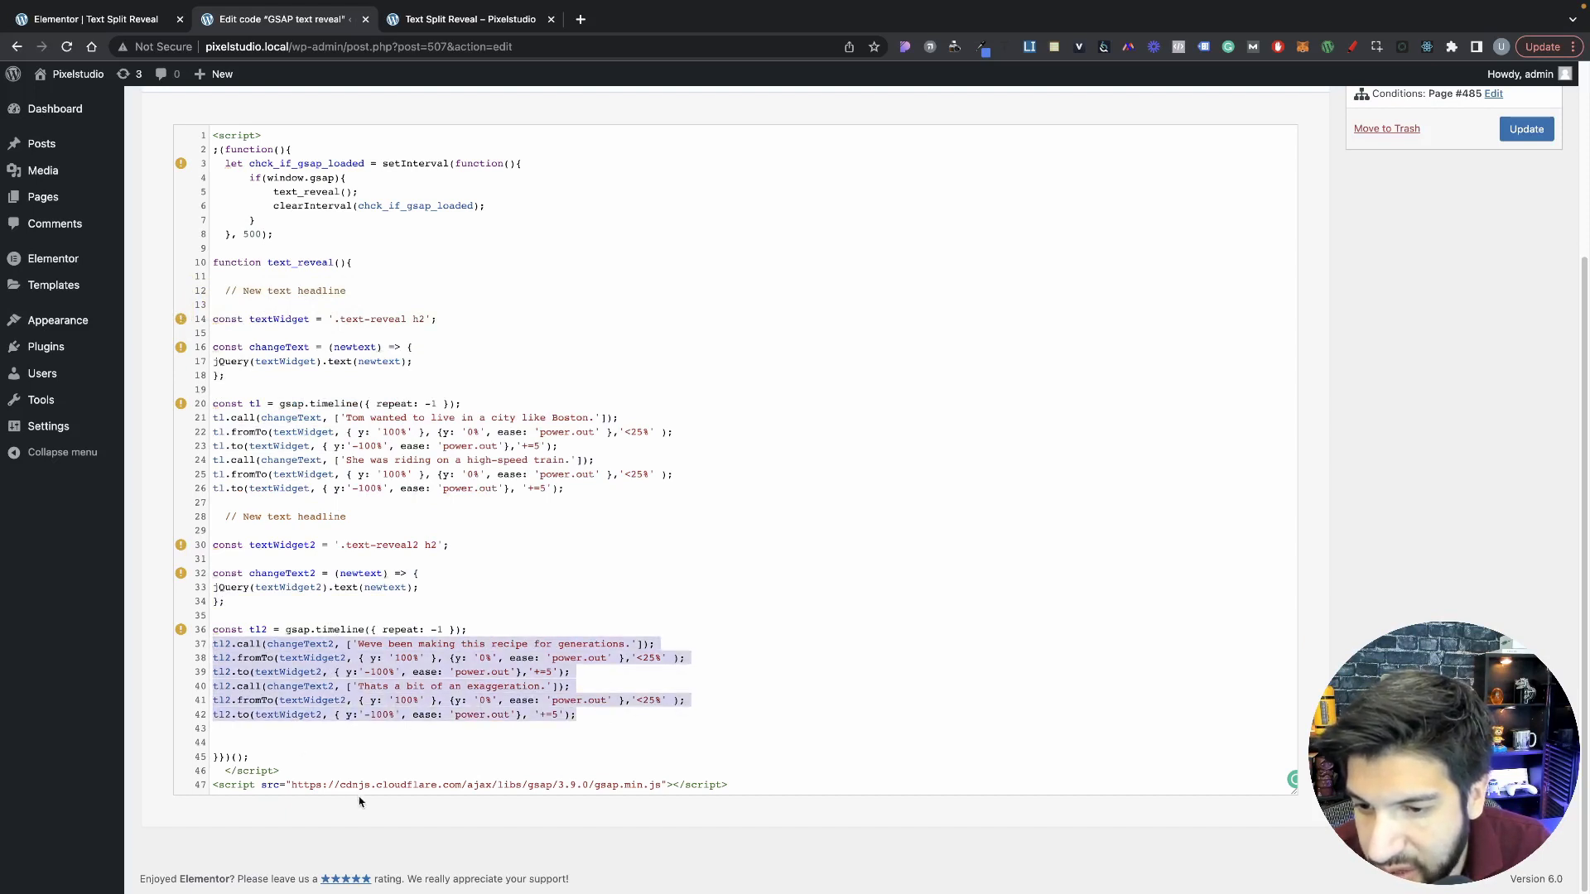
left_click_drag(322, 785, 663, 786)
left_click(730, 788)
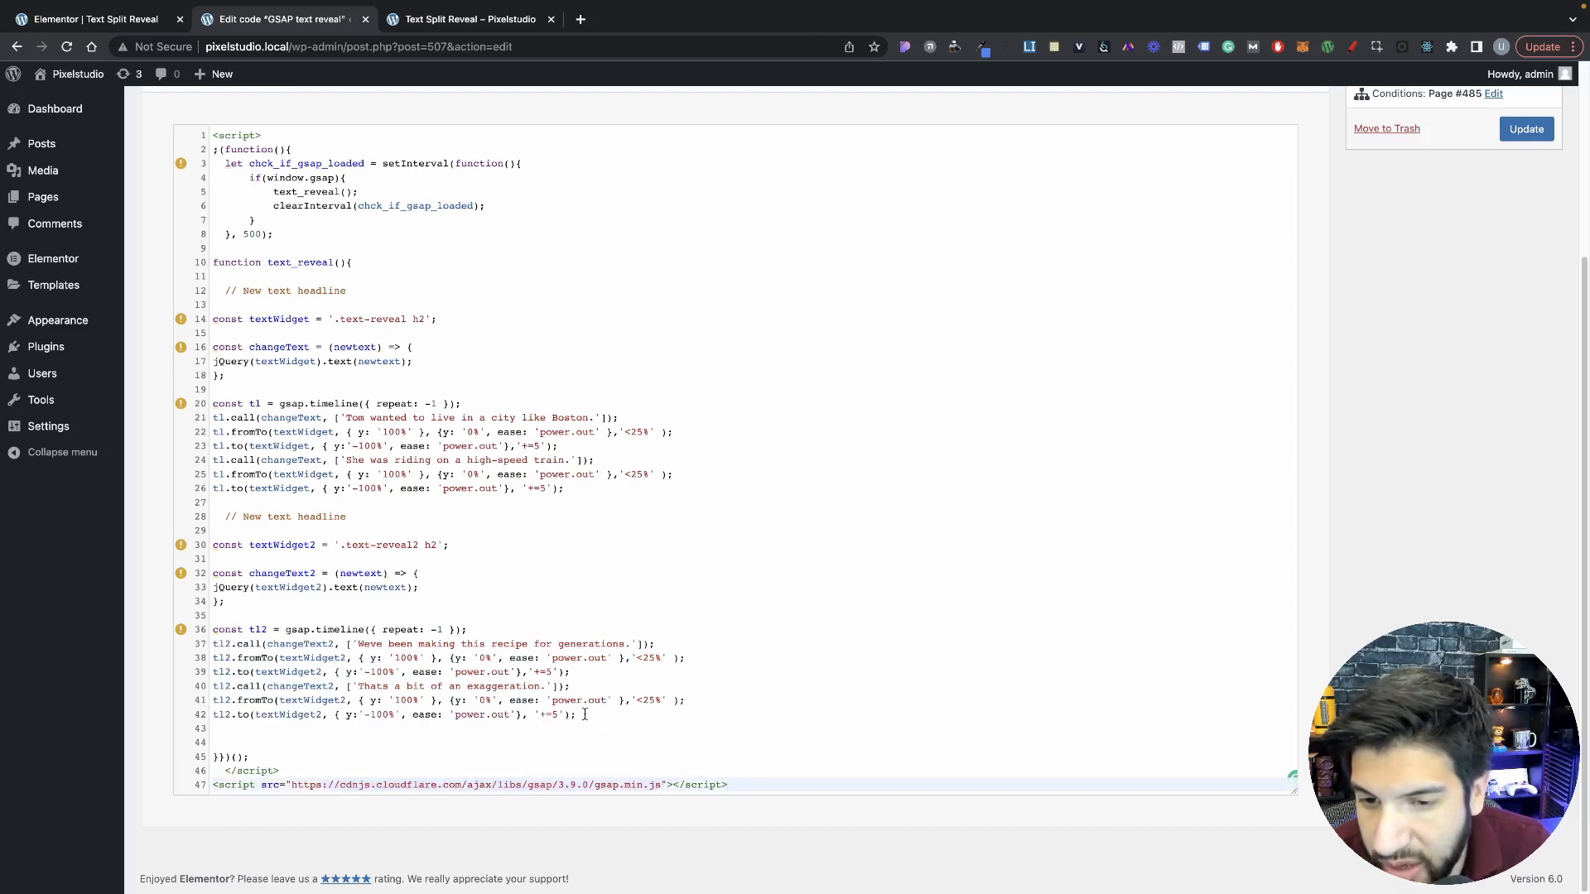
left_click_drag(590, 717, 197, 549)
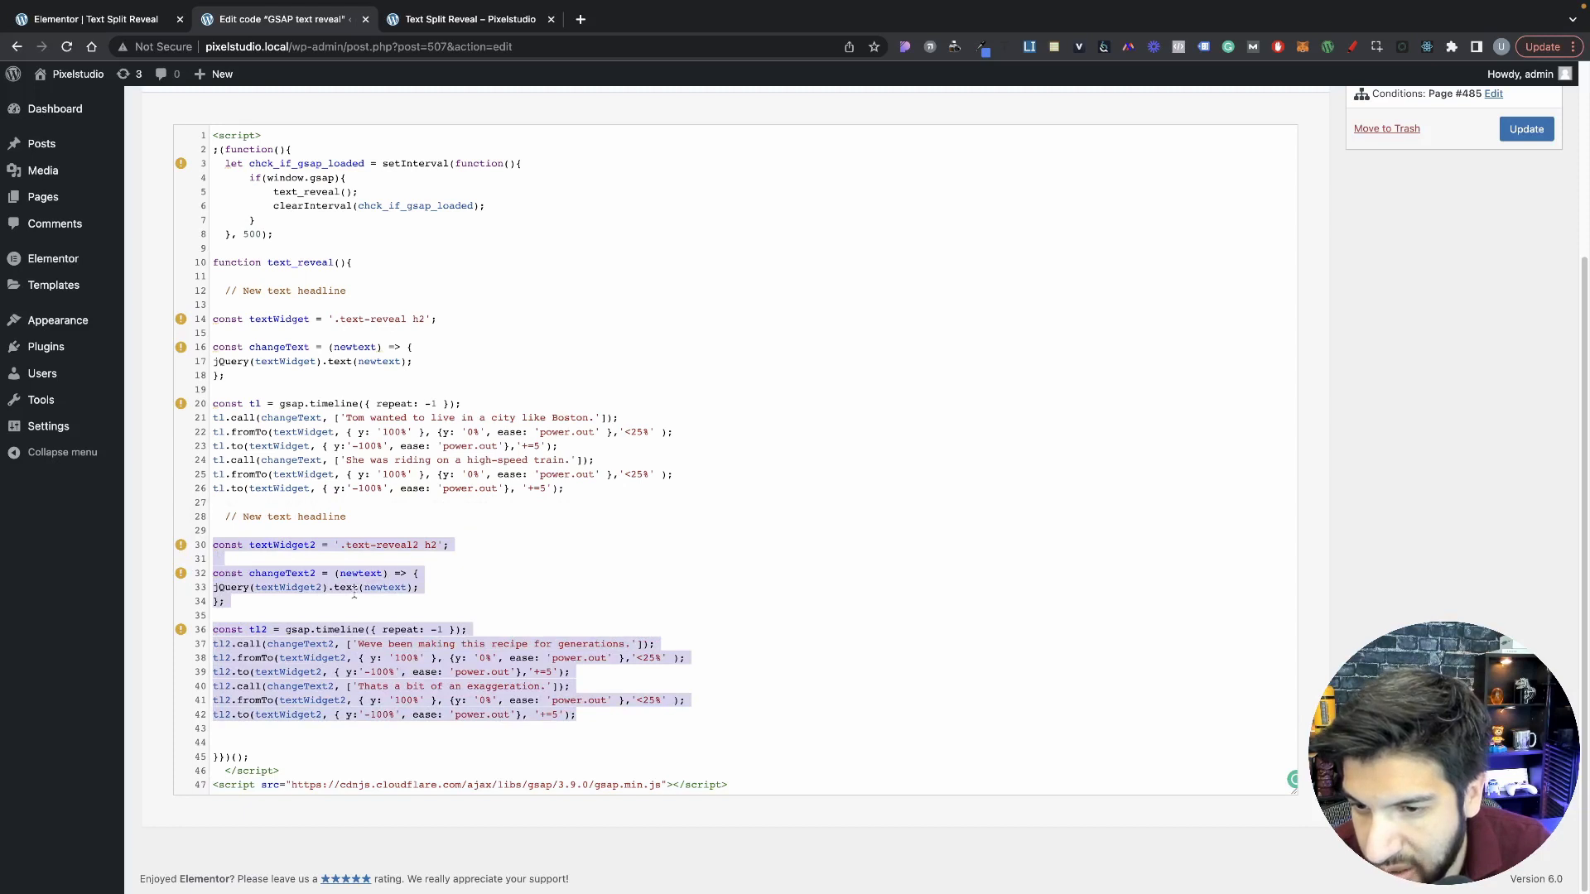
left_click_drag(581, 718, 225, 518)
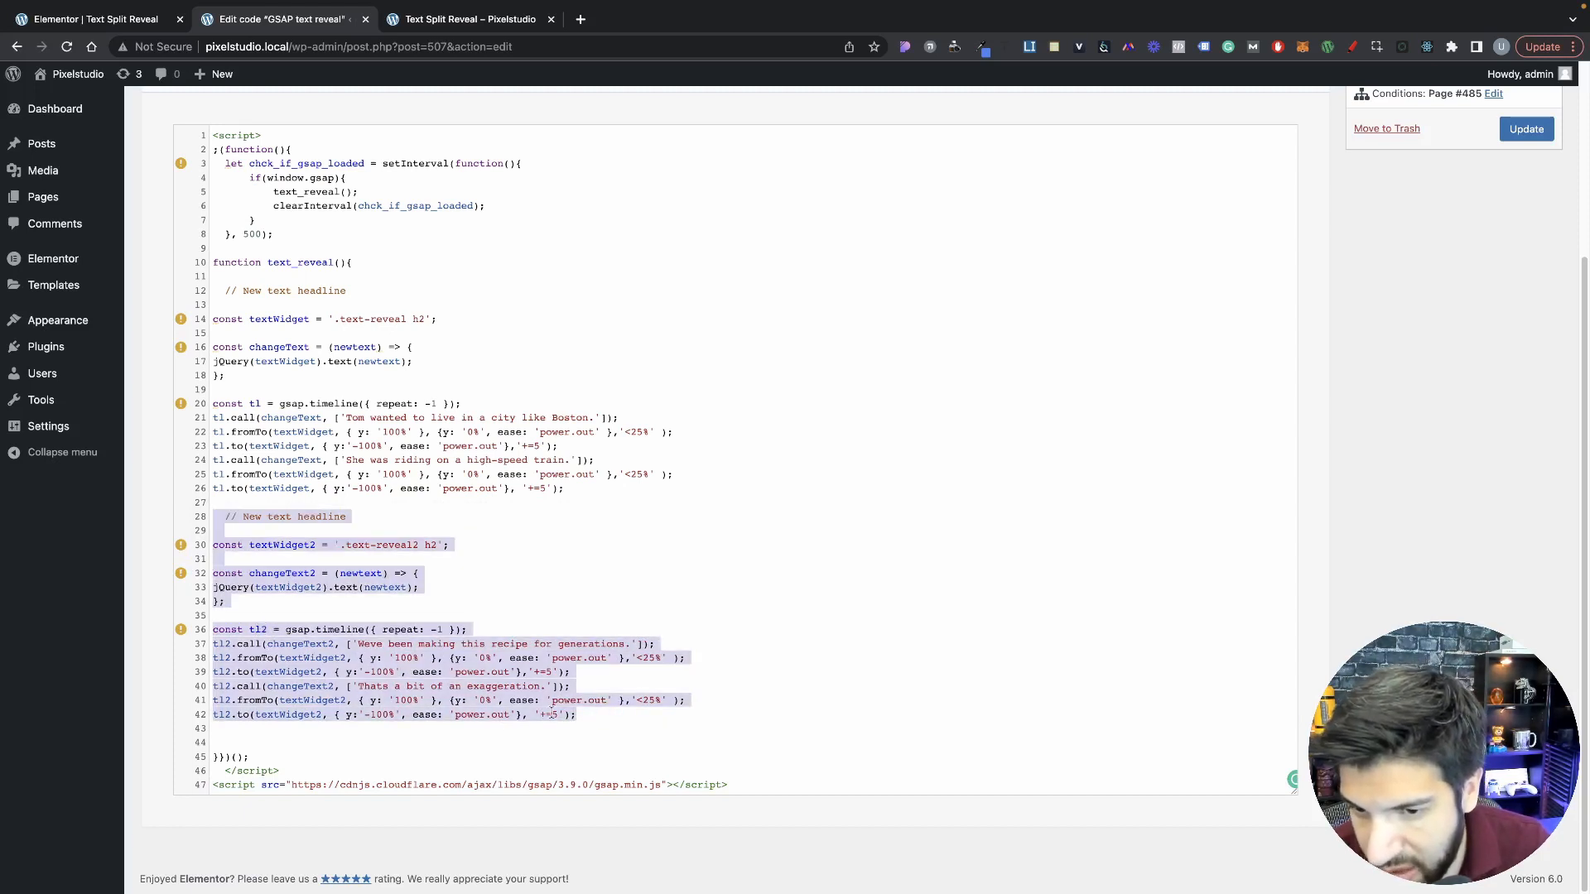
left_click_drag(259, 645, 347, 701)
scroll(440, 687, "up", 1)
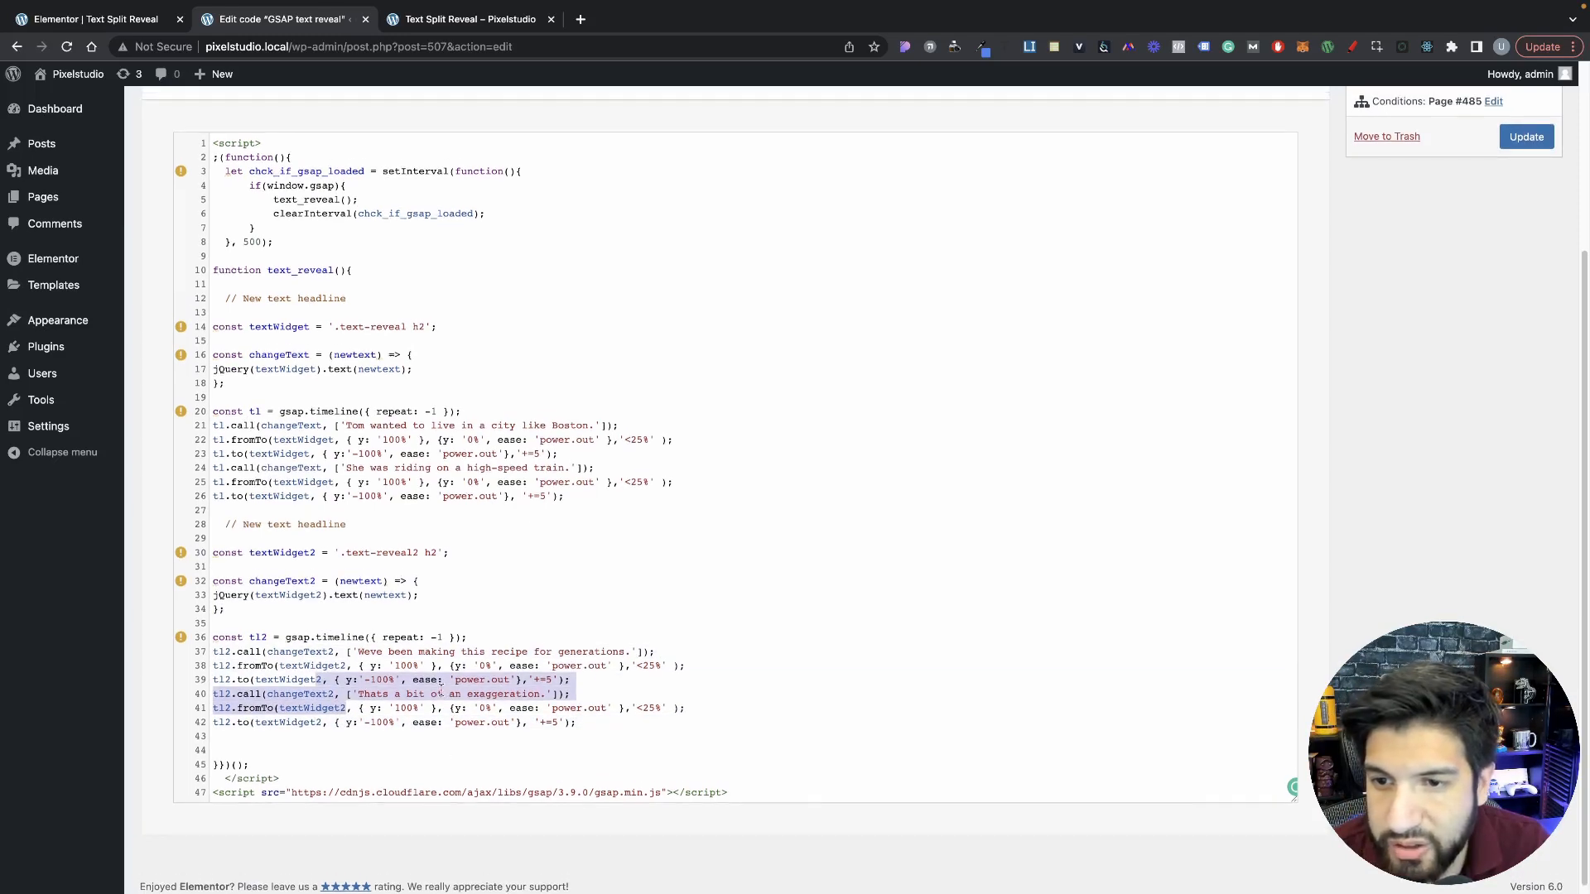